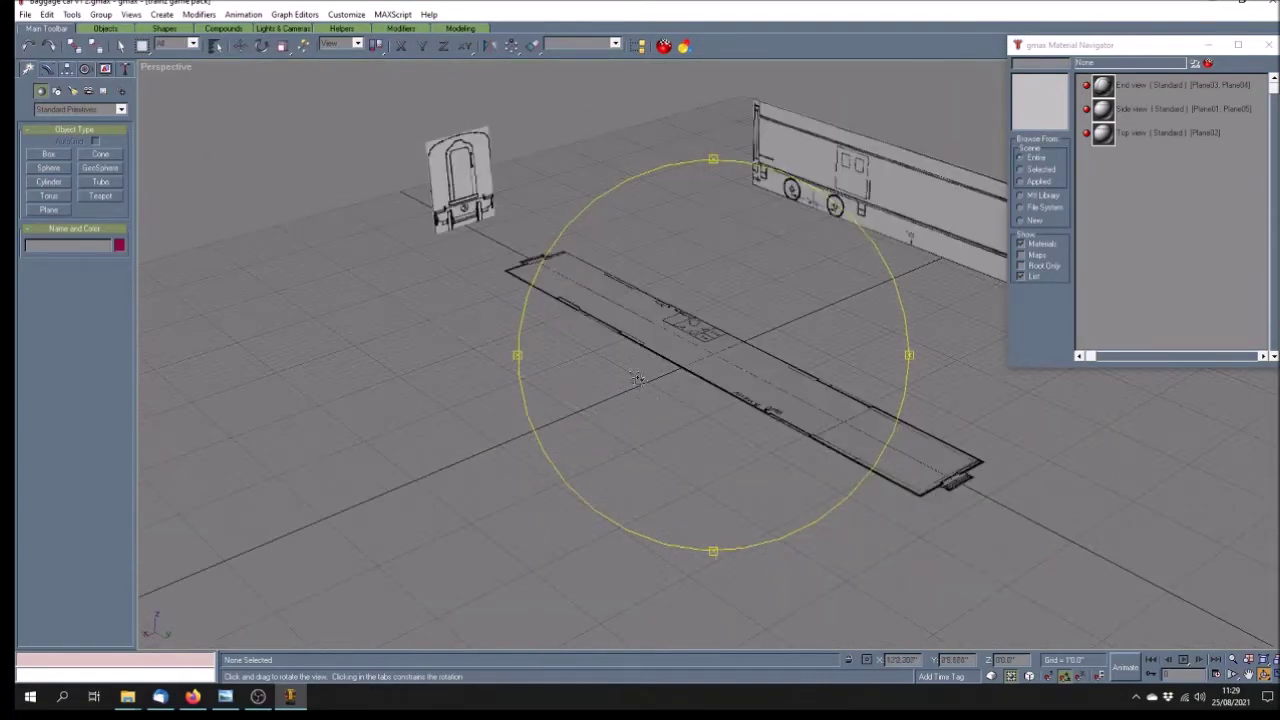
Switch texture correction off and back on in the Perspective viewport to compare how the blueprint planes display
left_click_drag(666, 352, 530, 305)
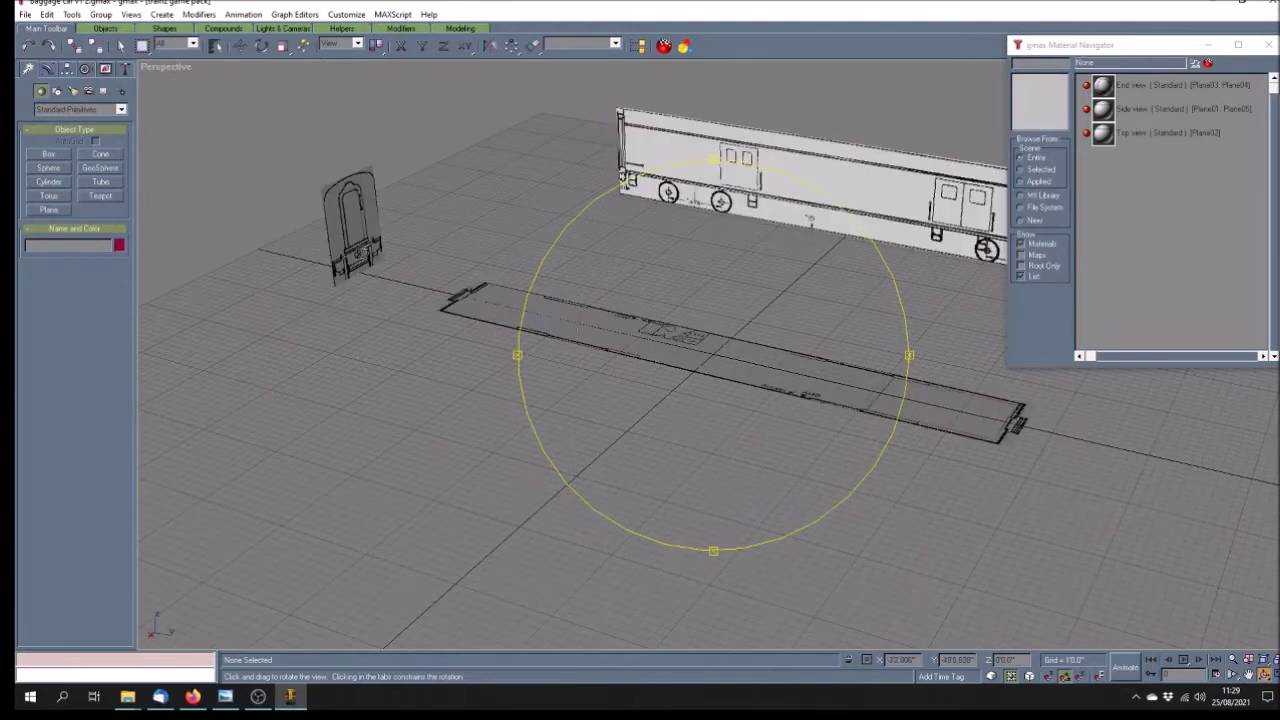
right_click(172, 70)
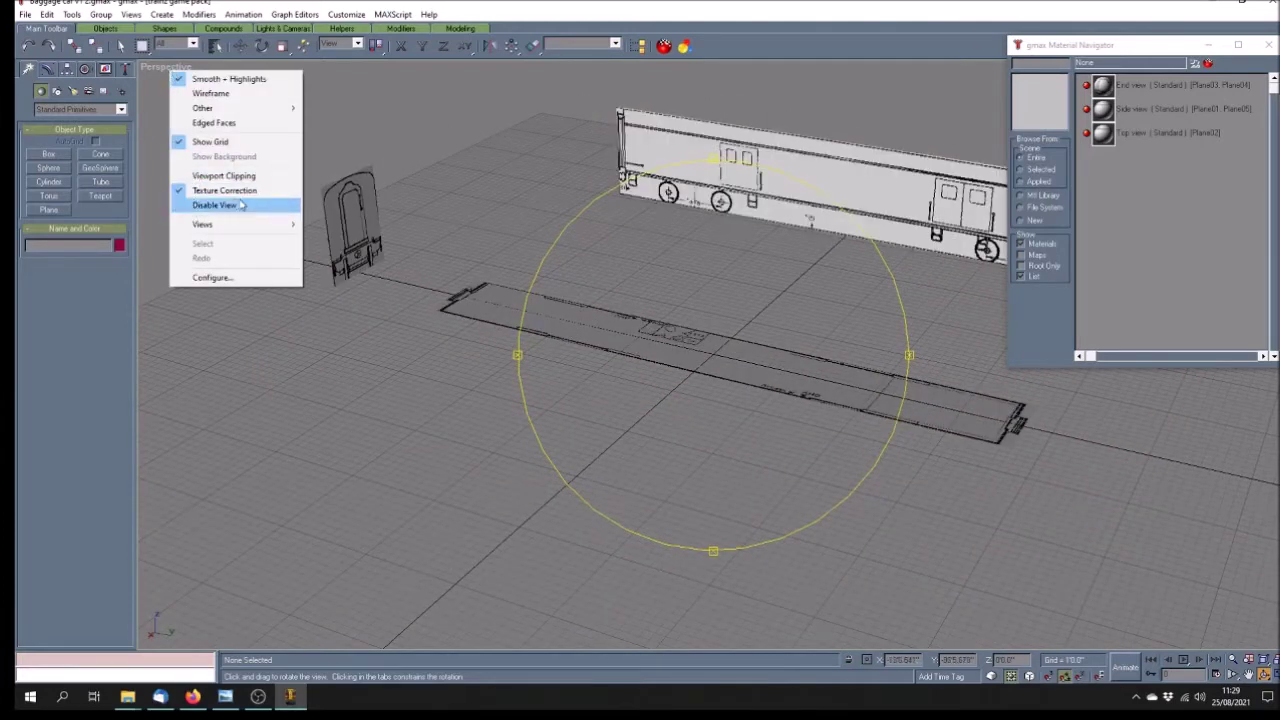
left_click(180, 191)
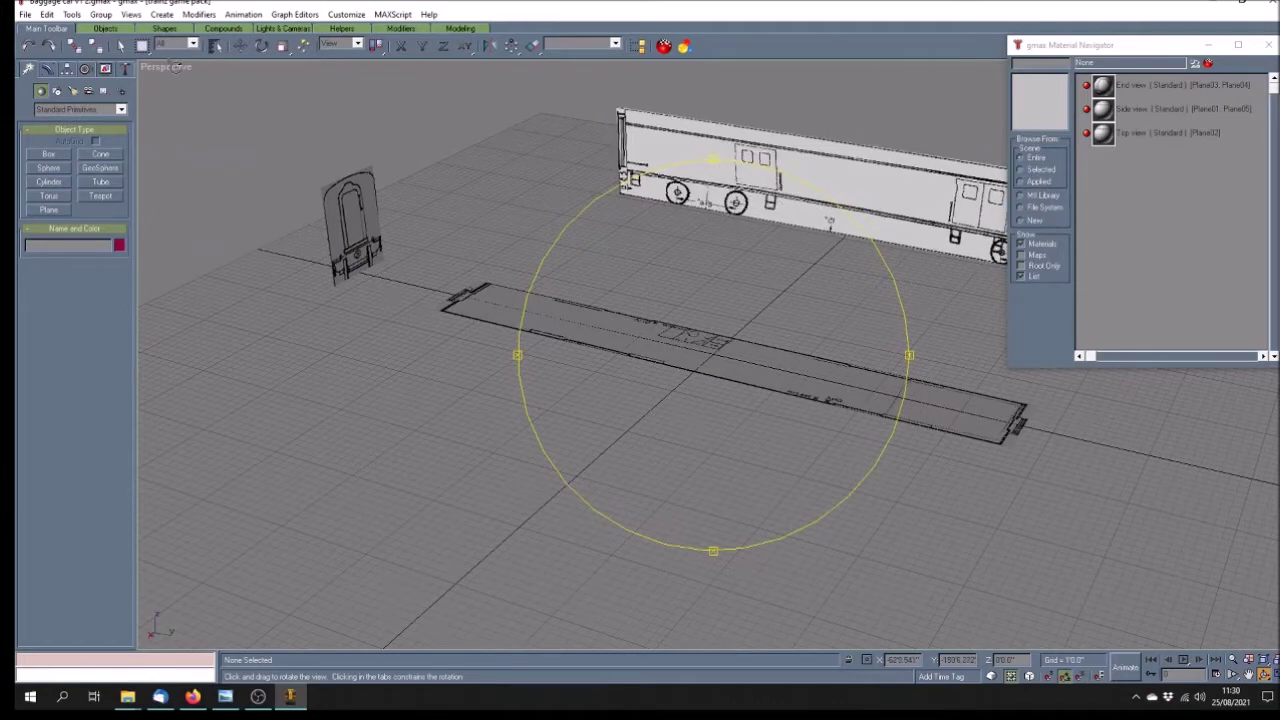
right_click(175, 67)
left_click(258, 192)
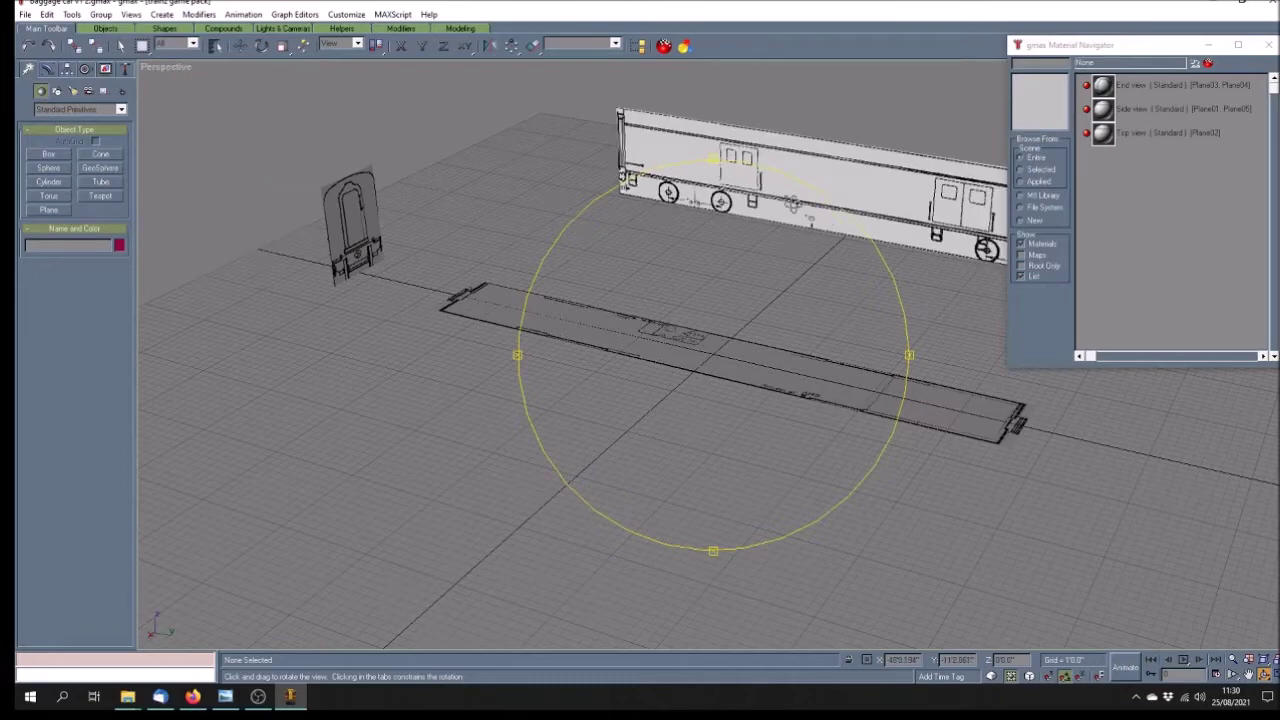
Create a new Standard material in the Material Editor and name it with the author's first name
left_click_drag(738, 308, 668, 252)
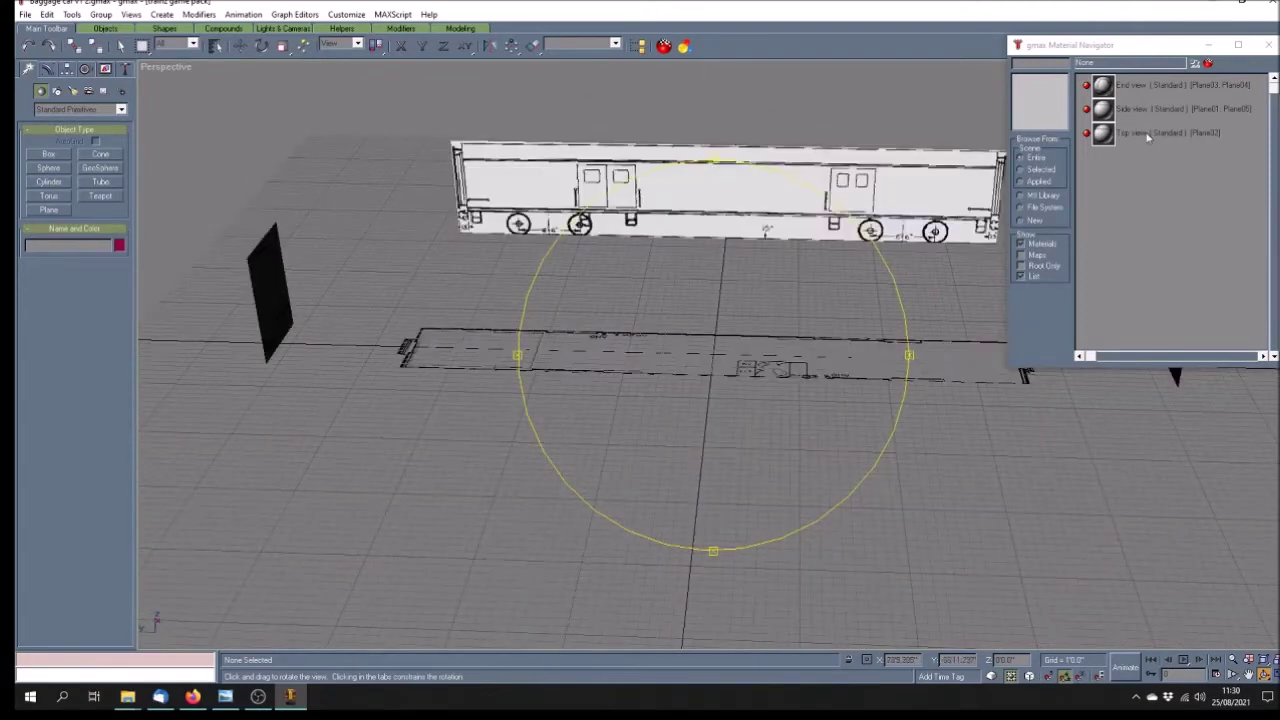
left_click(1209, 64)
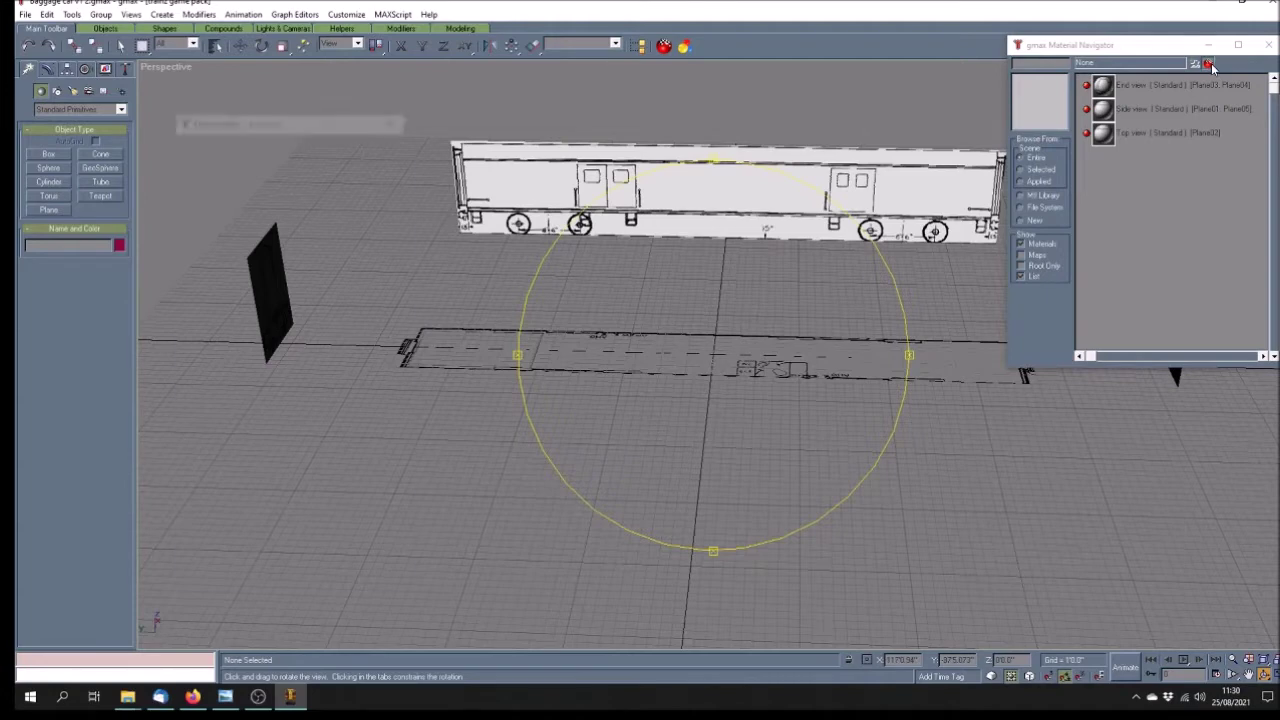
left_click(283, 140)
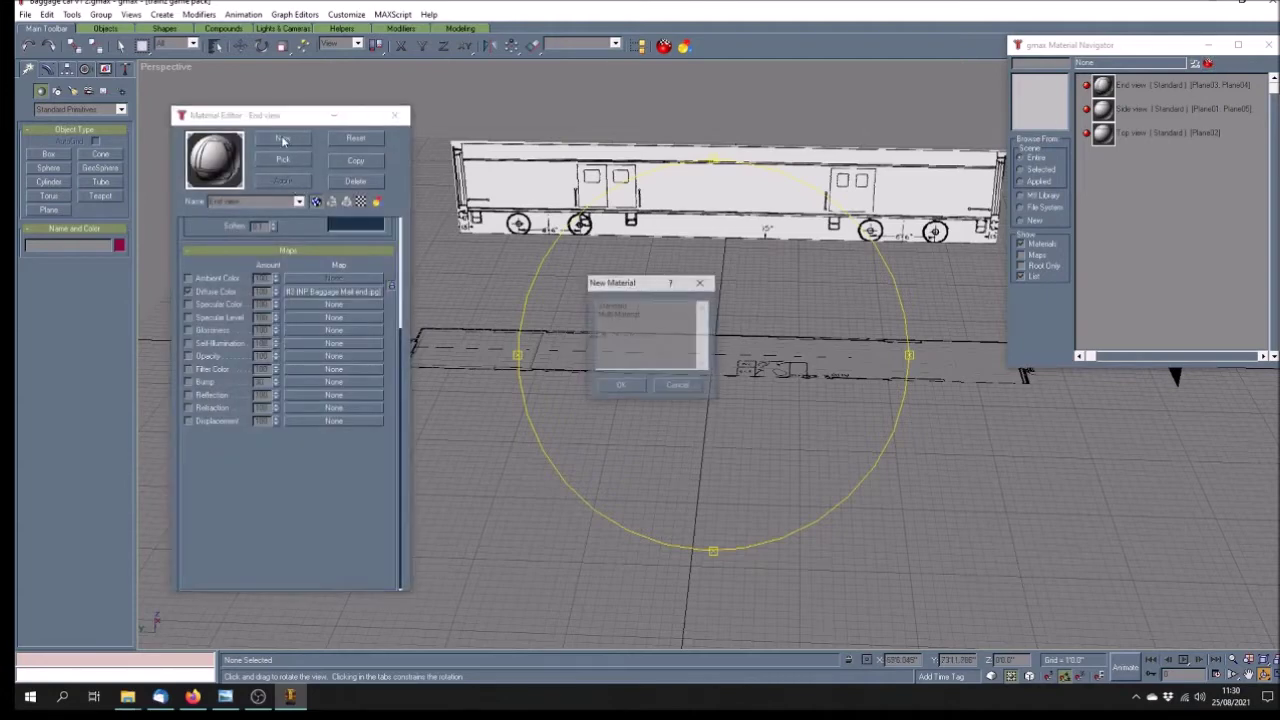
left_click(623, 387)
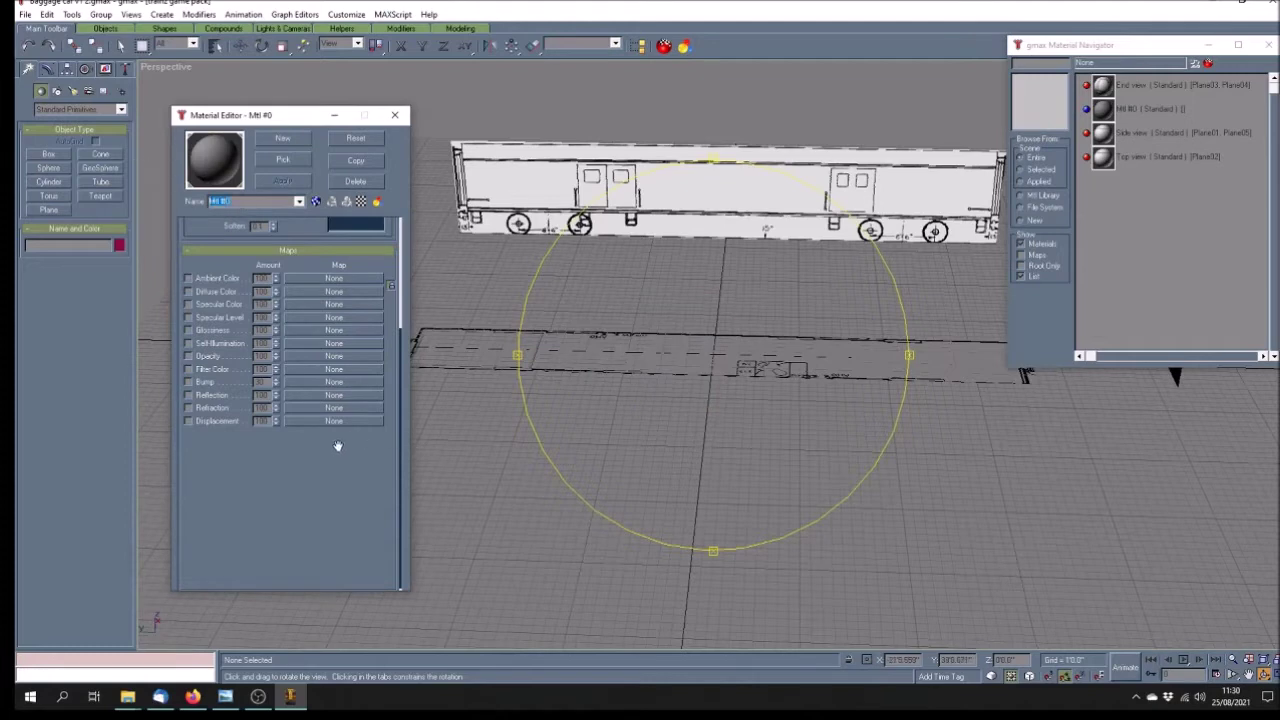
type("Steve")
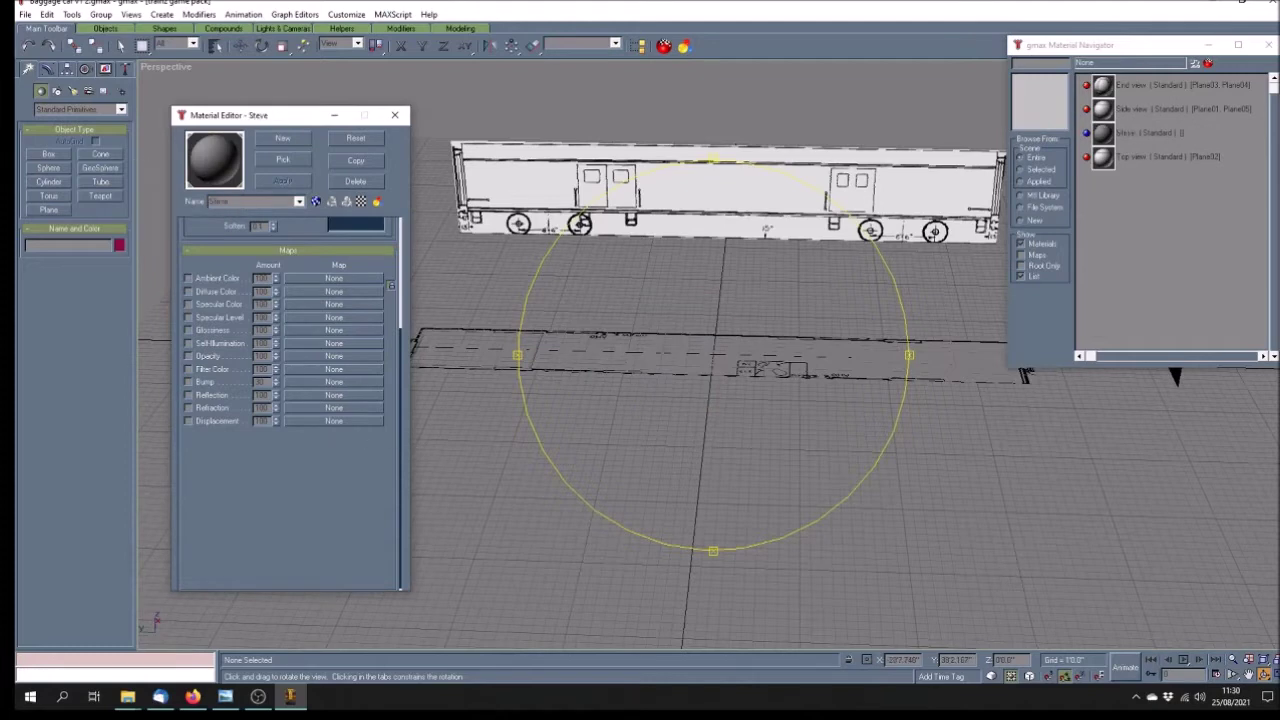
Choose a bitmap as the new material's Diffuse Color map and browse to the NP Baggage WiP folder in Trainz projects
left_click(304, 290)
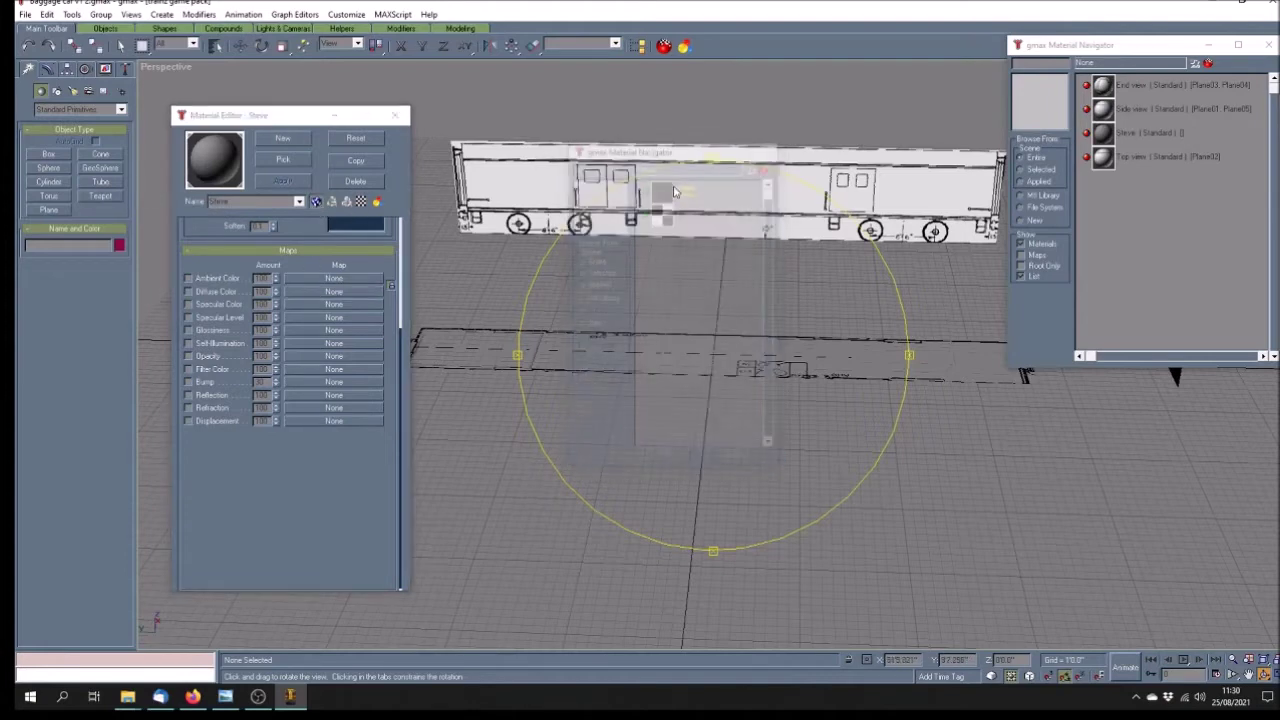
double_click(673, 187)
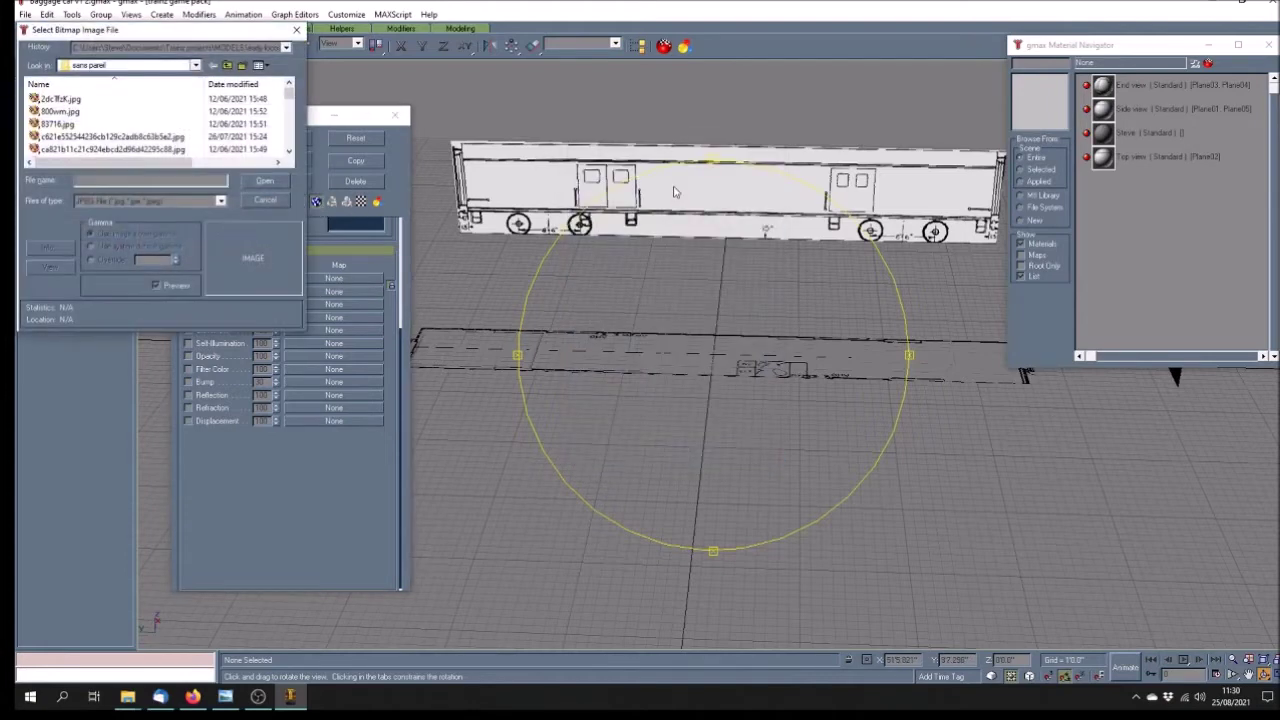
left_click(197, 66)
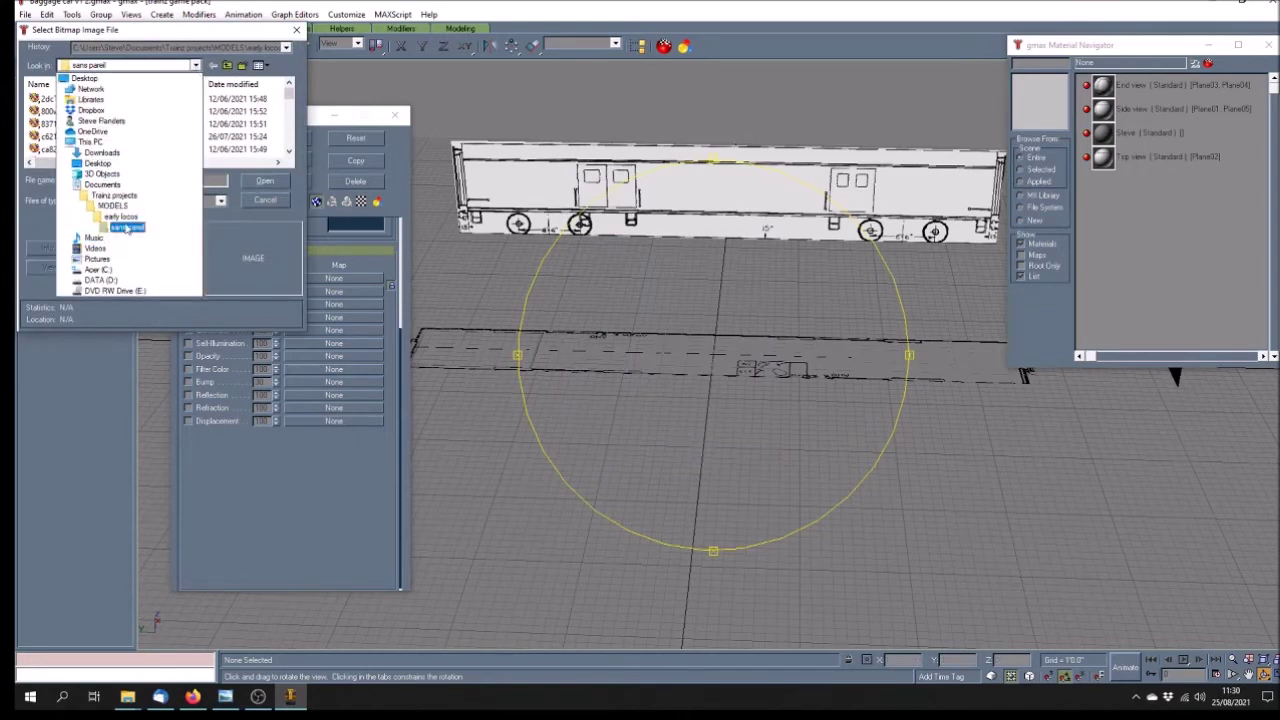
left_click(128, 196)
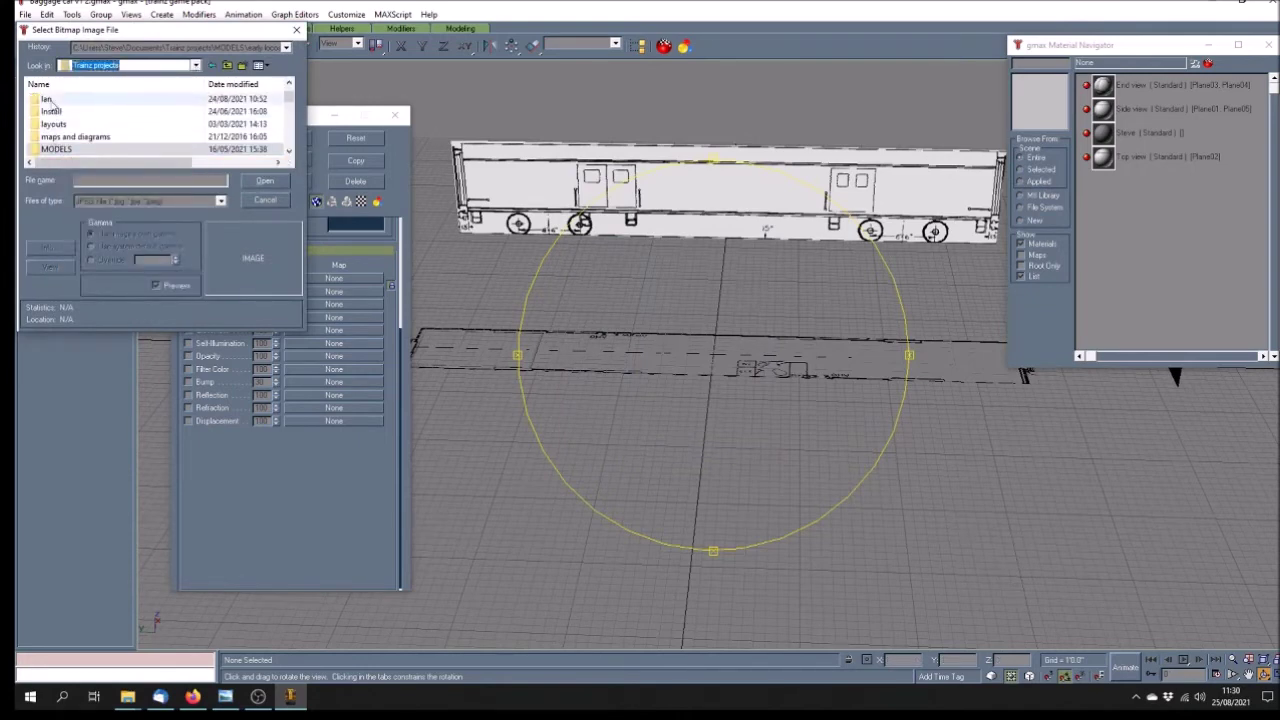
key("n")
key("Return")
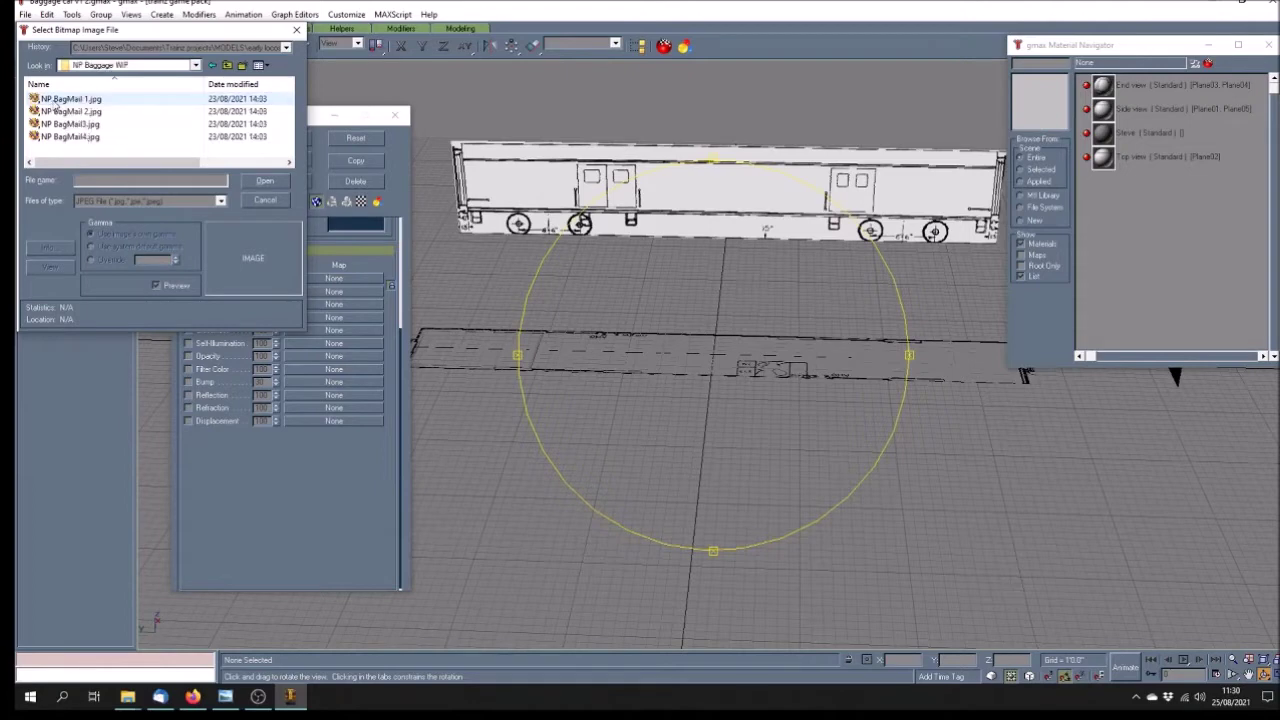
Filter the images to Targa files and load the NP Bag-Mail test TGA version that carries the author's first name
left_click(220, 201)
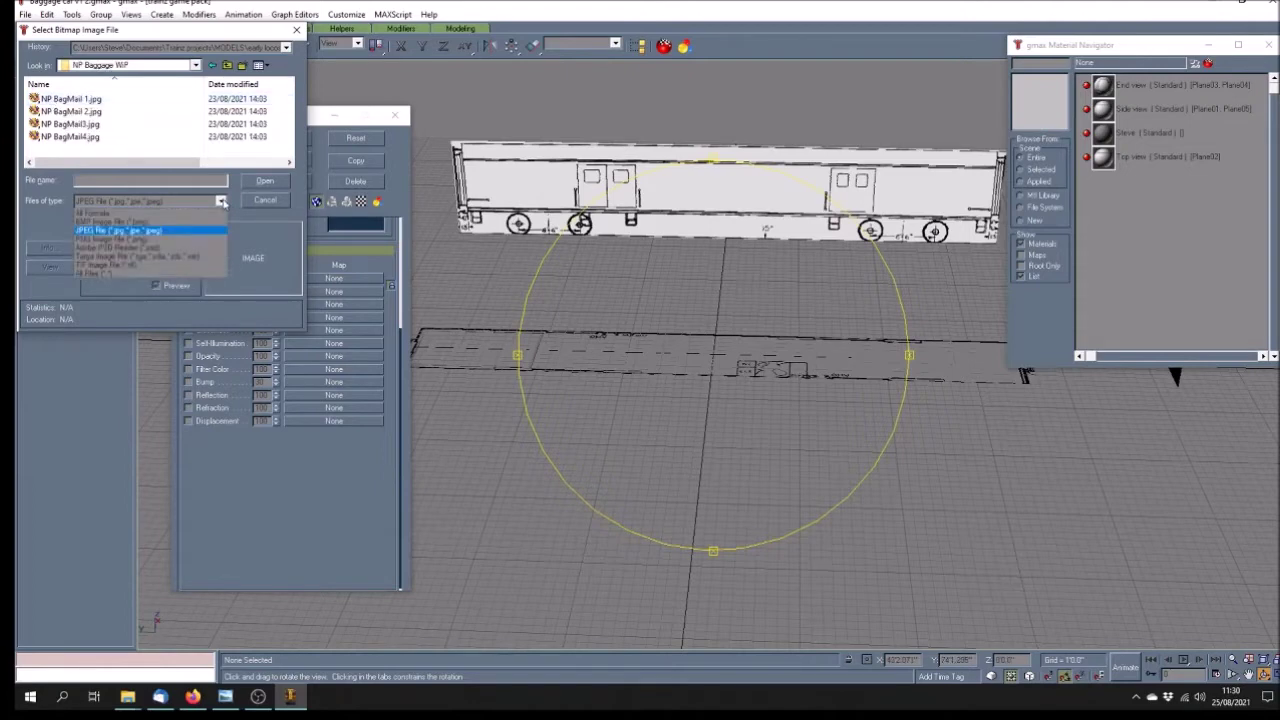
left_click(160, 257)
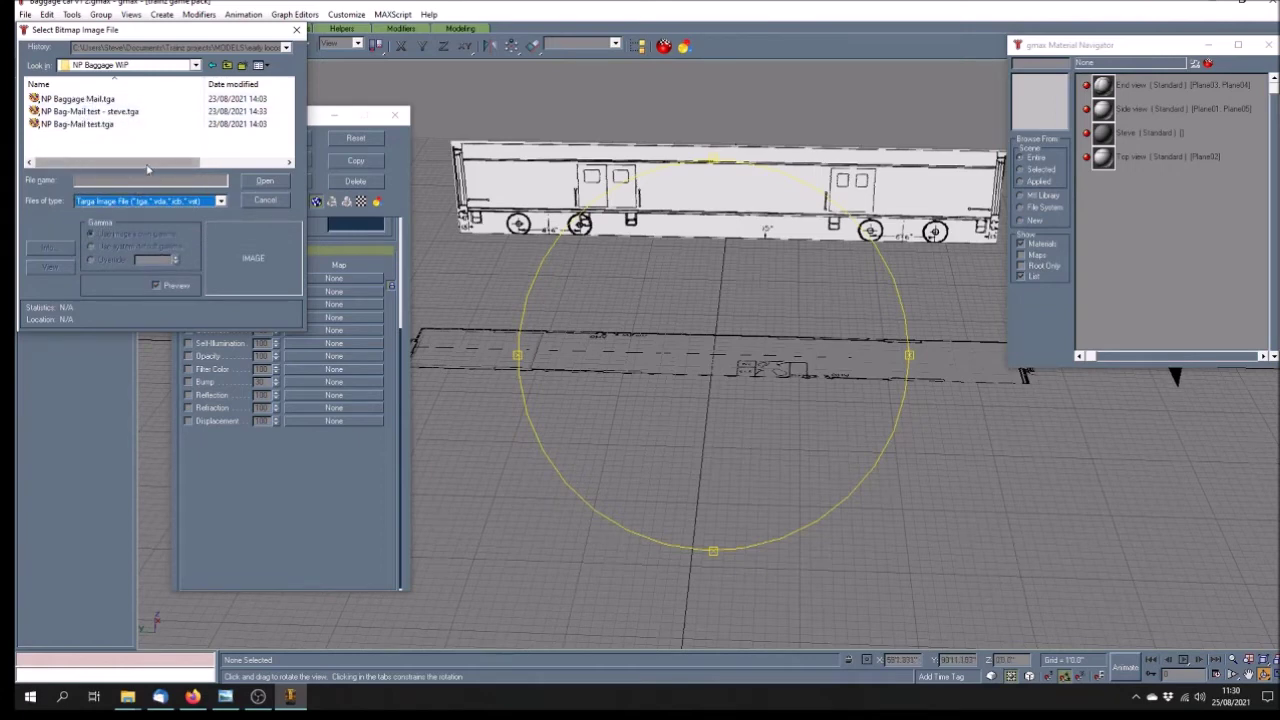
left_click_drag(174, 162, 256, 172)
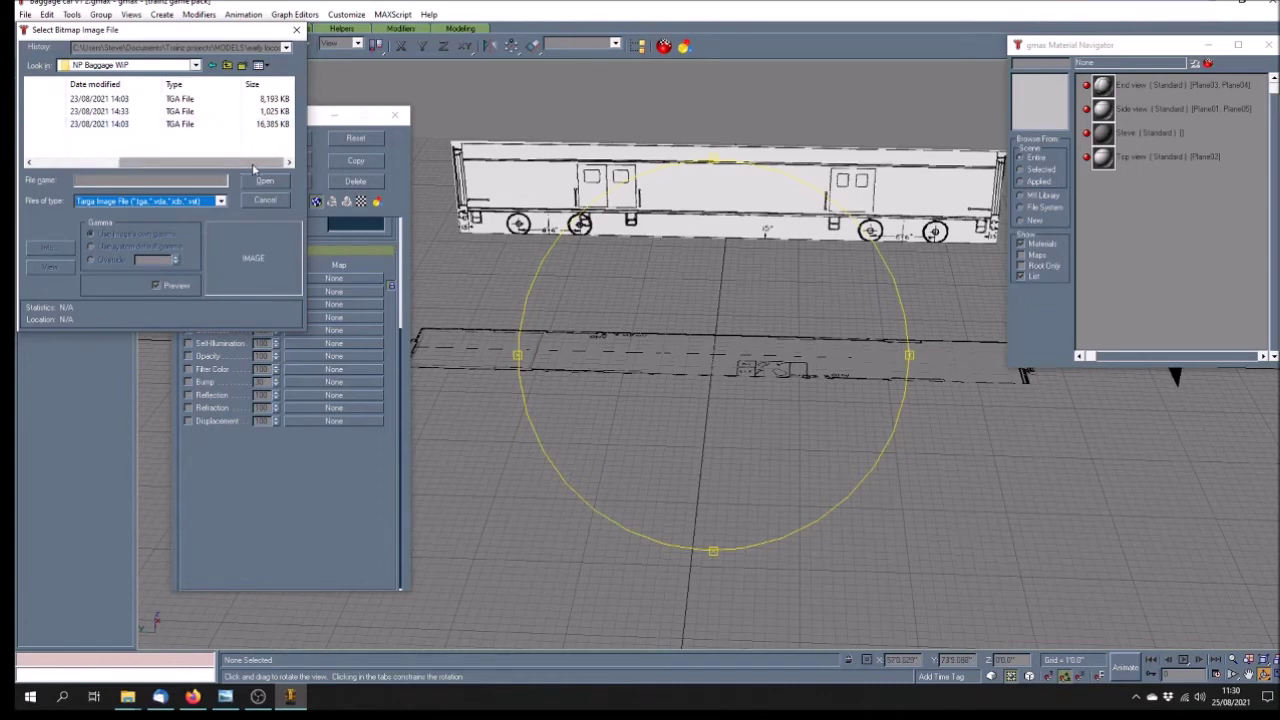
left_click_drag(257, 166, 175, 166)
left_click(100, 111)
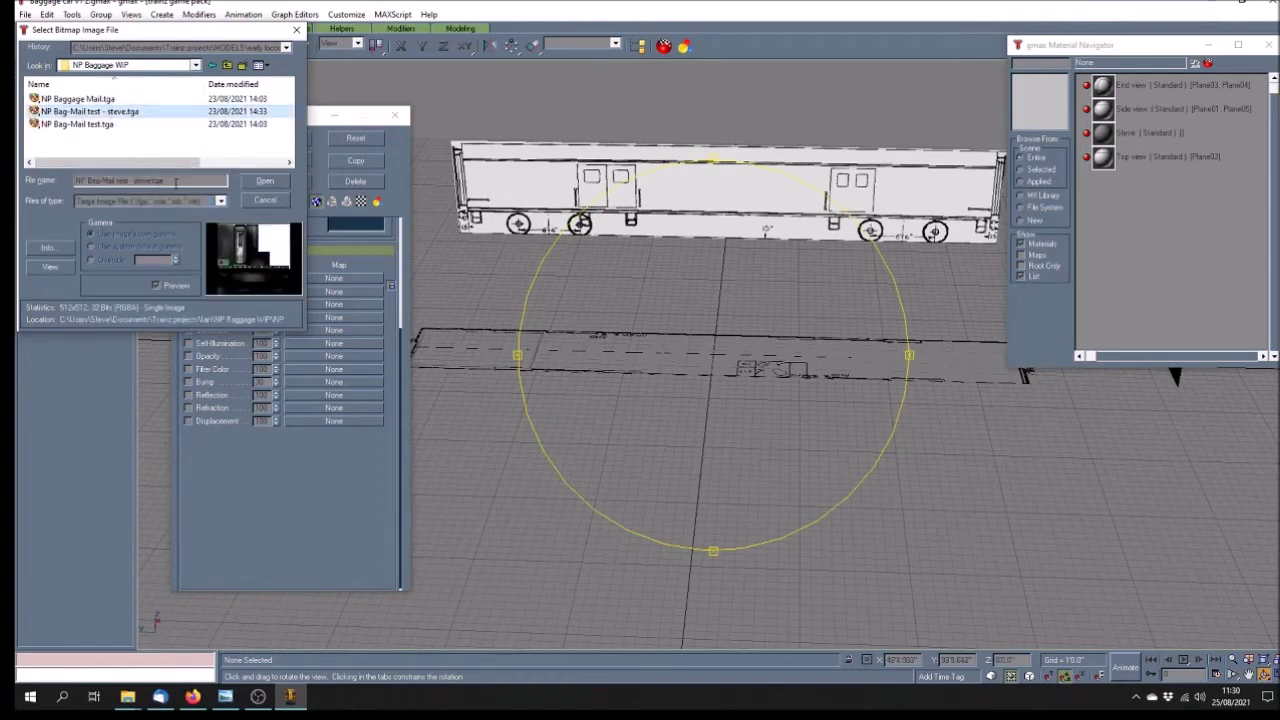
left_click_drag(186, 163, 270, 163)
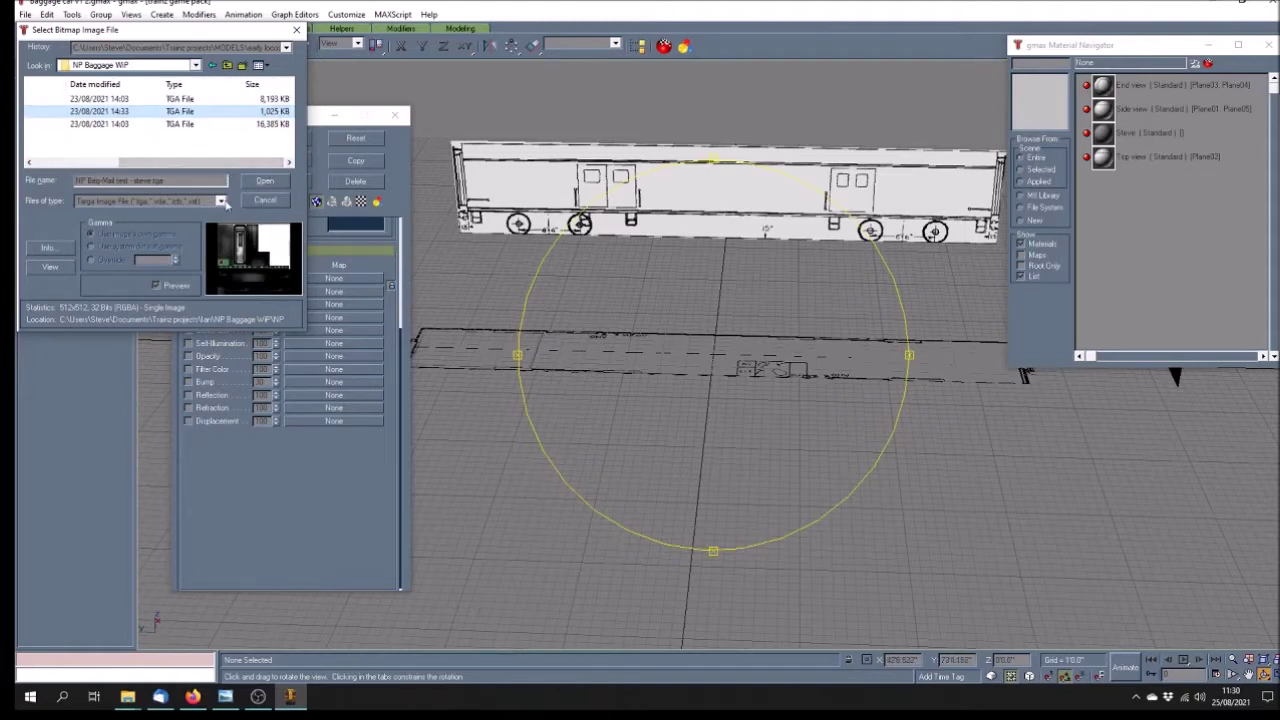
left_click(265, 182)
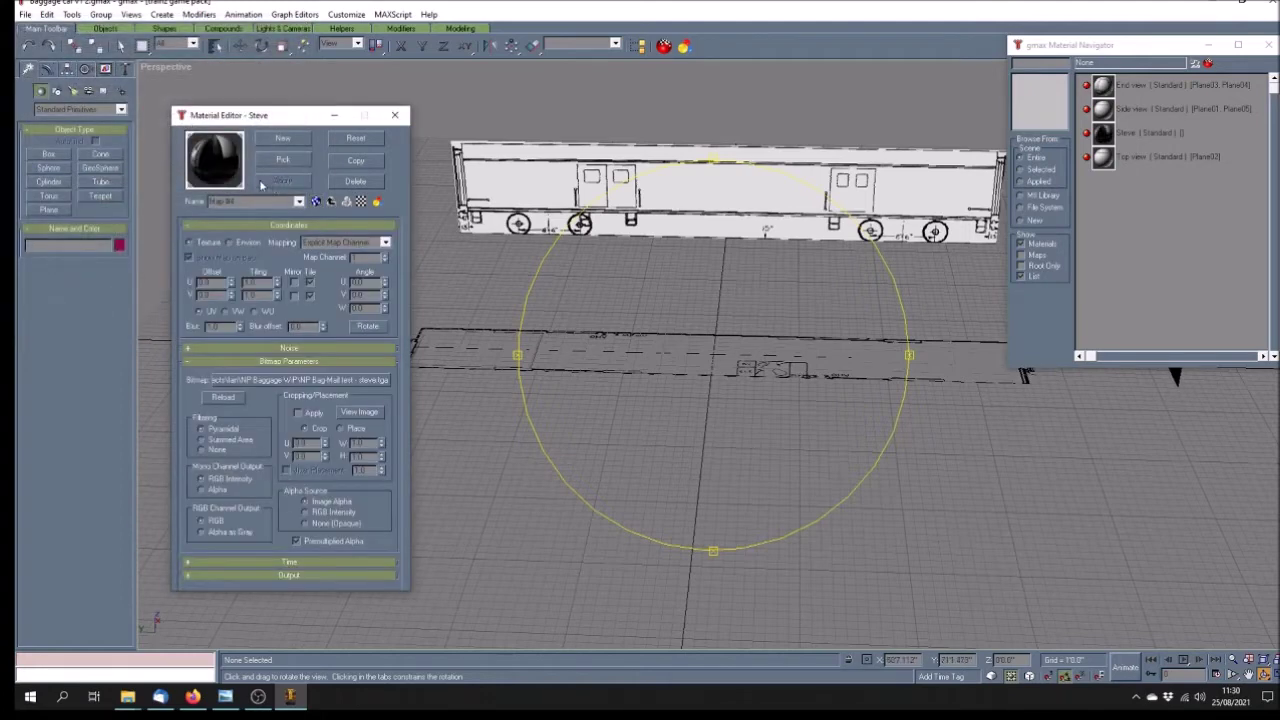
Return from the bitmap map level to the parent material and close the Material Editor
left_click(299, 204)
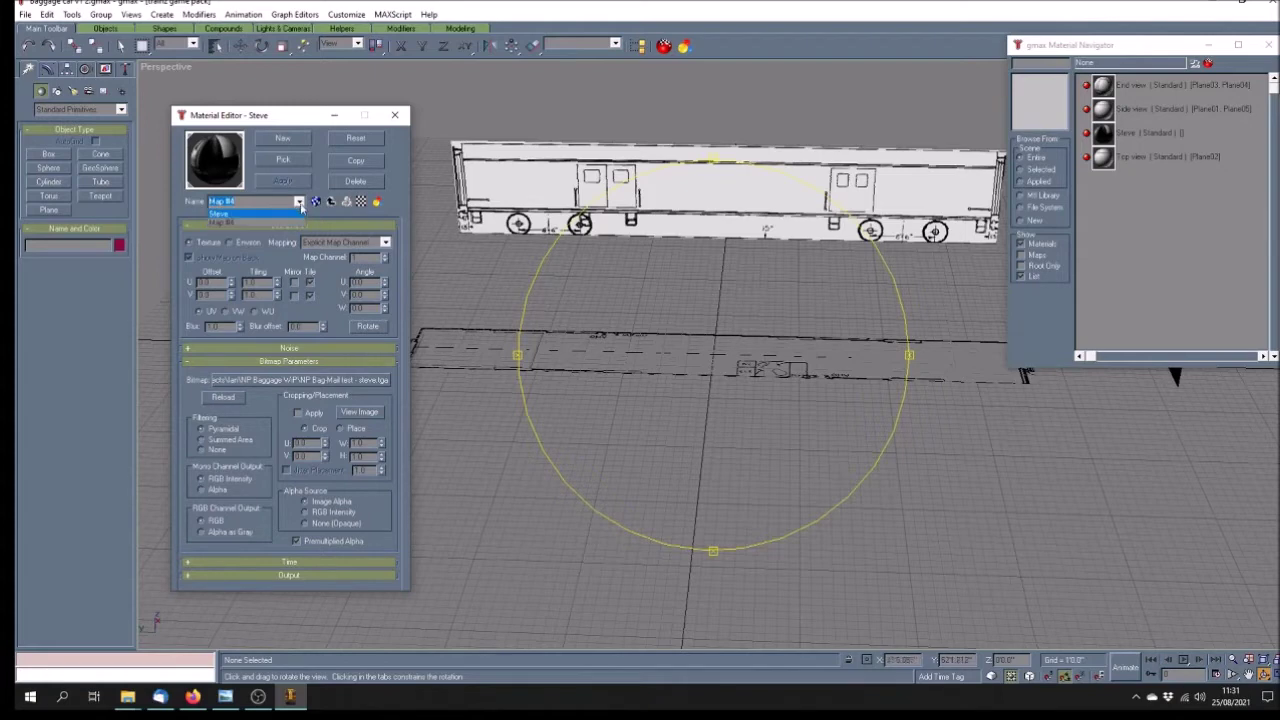
left_click(287, 216)
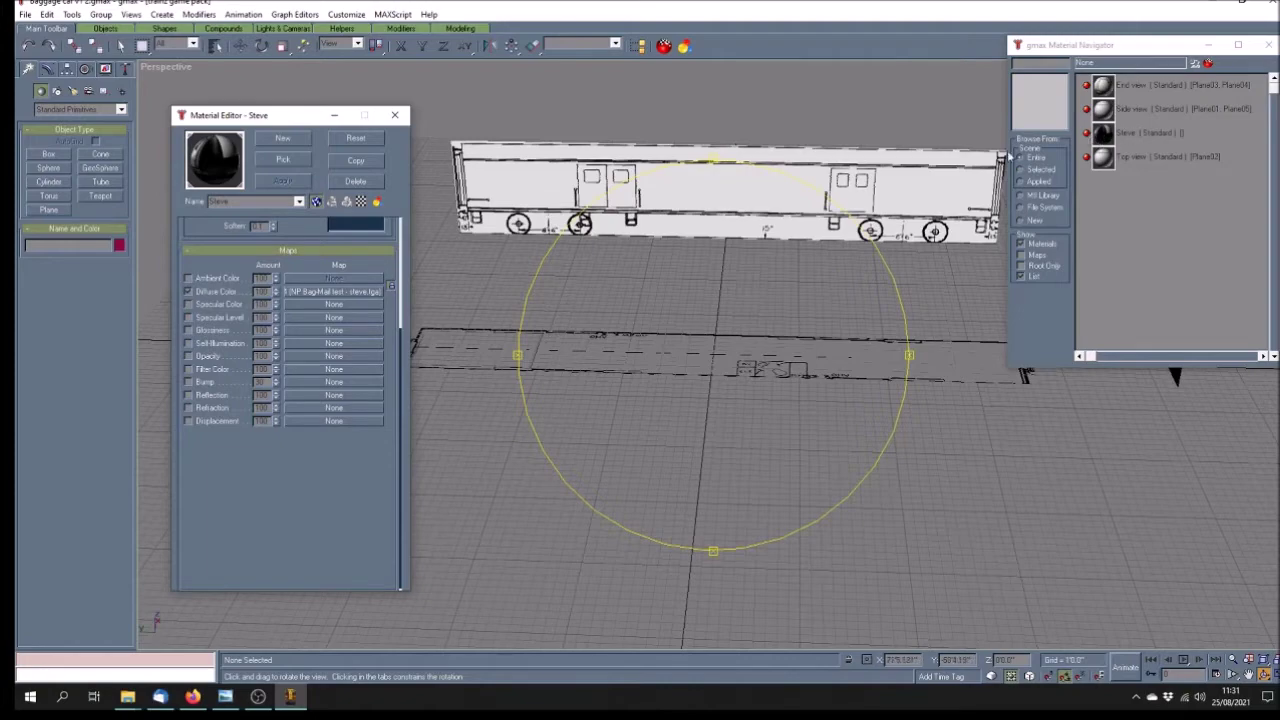
left_click(394, 115)
mouse_move(728, 421)
left_mouse_down()
mouse_move(731, 390)
mouse_move(722, 398)
left_mouse_up()
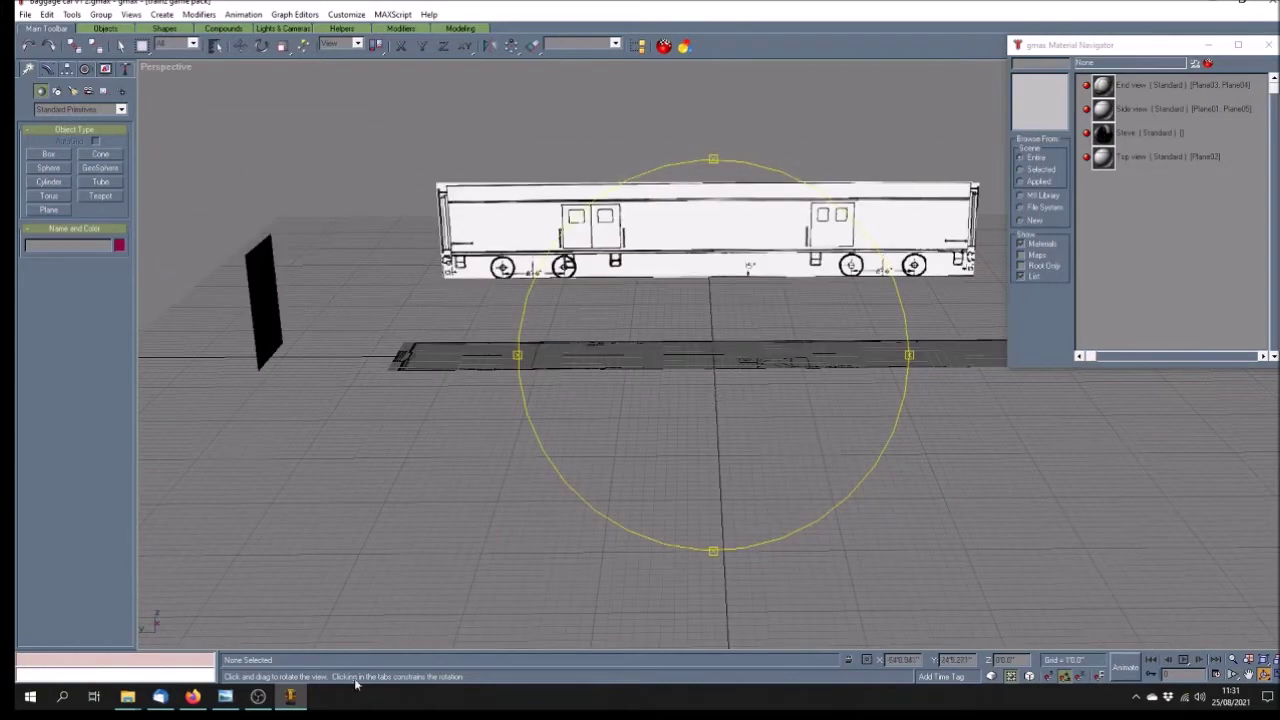
Open NP BagMail 1.jpg from the NP Baggage WiP folder in Windows Photo Viewer and browse through to NP BagMail4.jpg
mouse_move(127, 692)
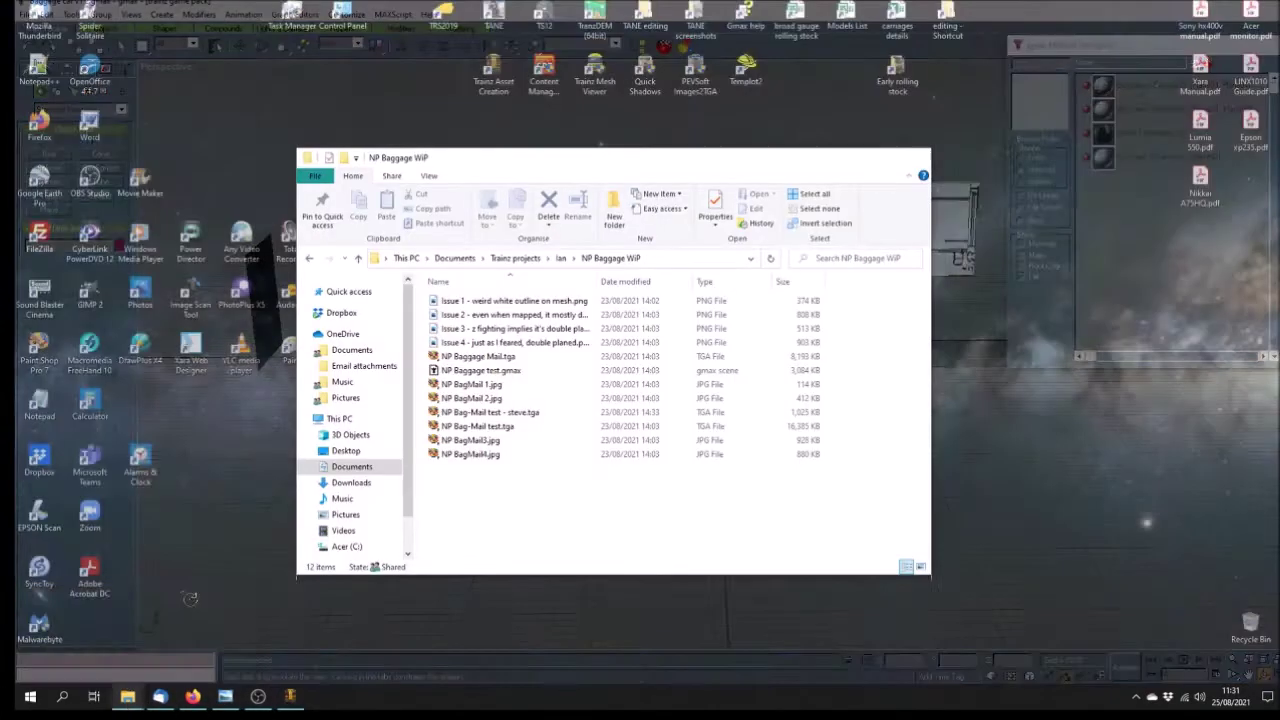
left_click(190, 612)
right_click(476, 386)
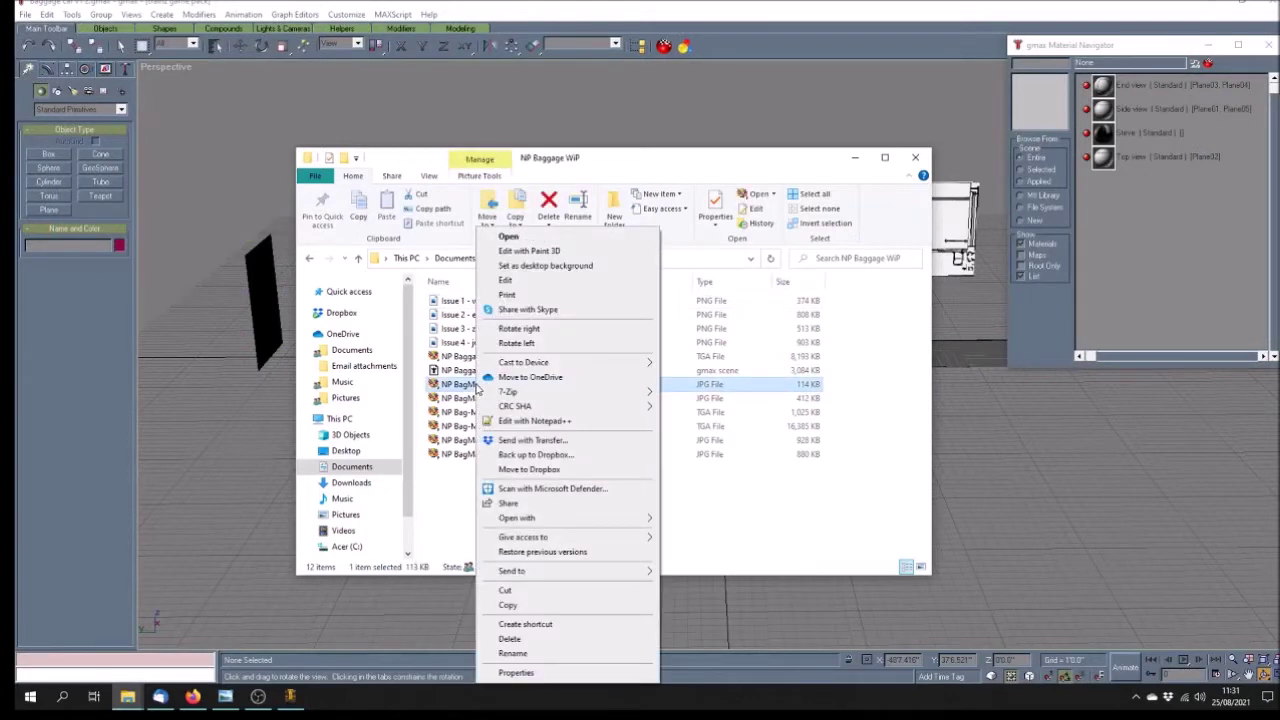
mouse_move(566, 522)
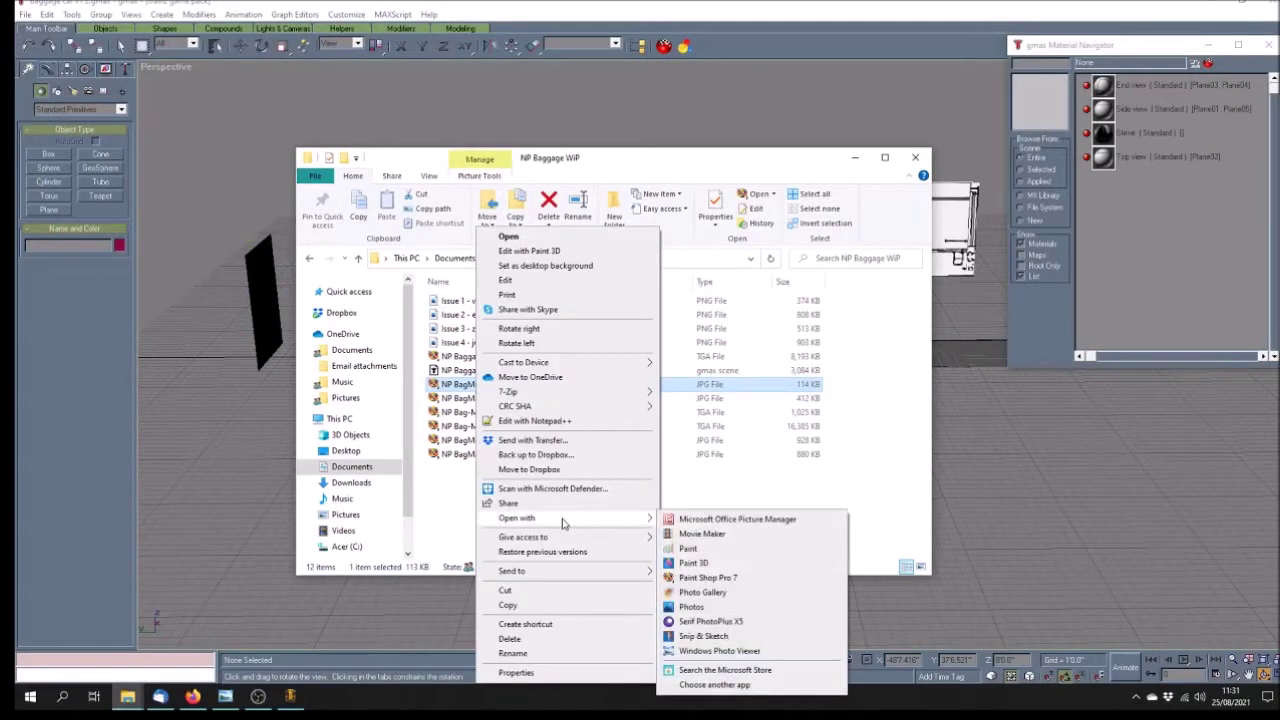
left_click(738, 652)
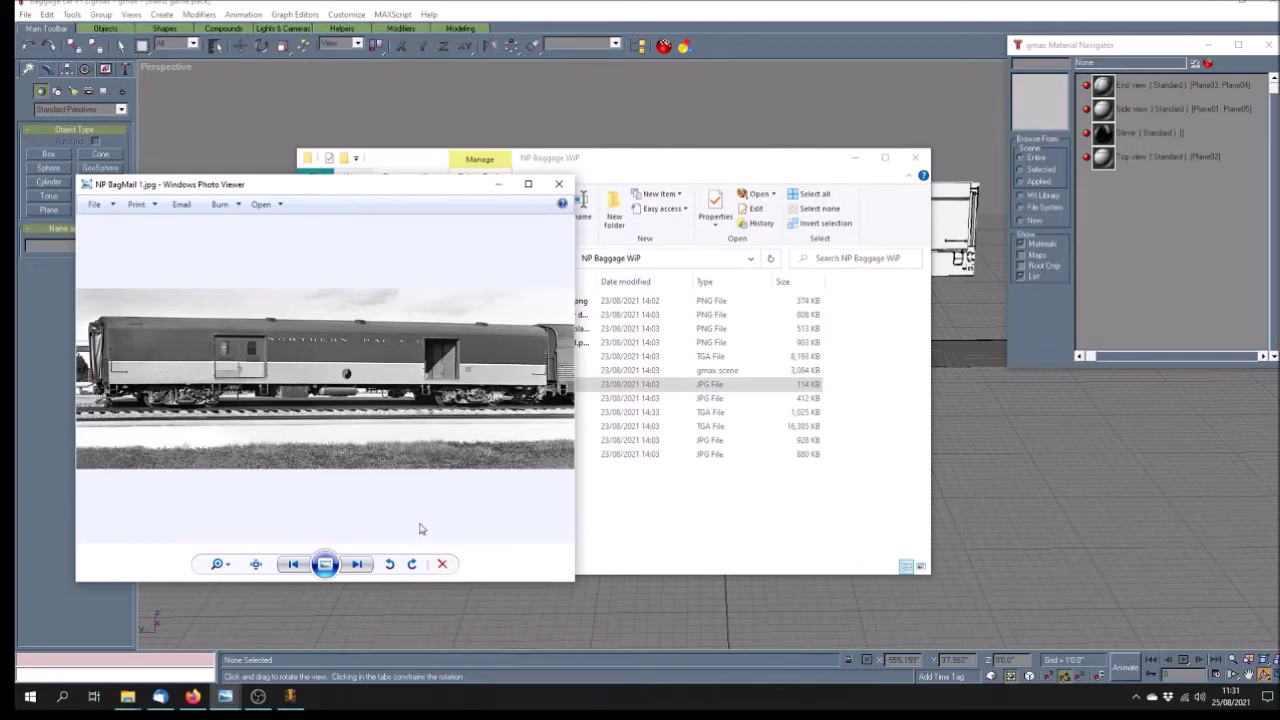
key("Right")
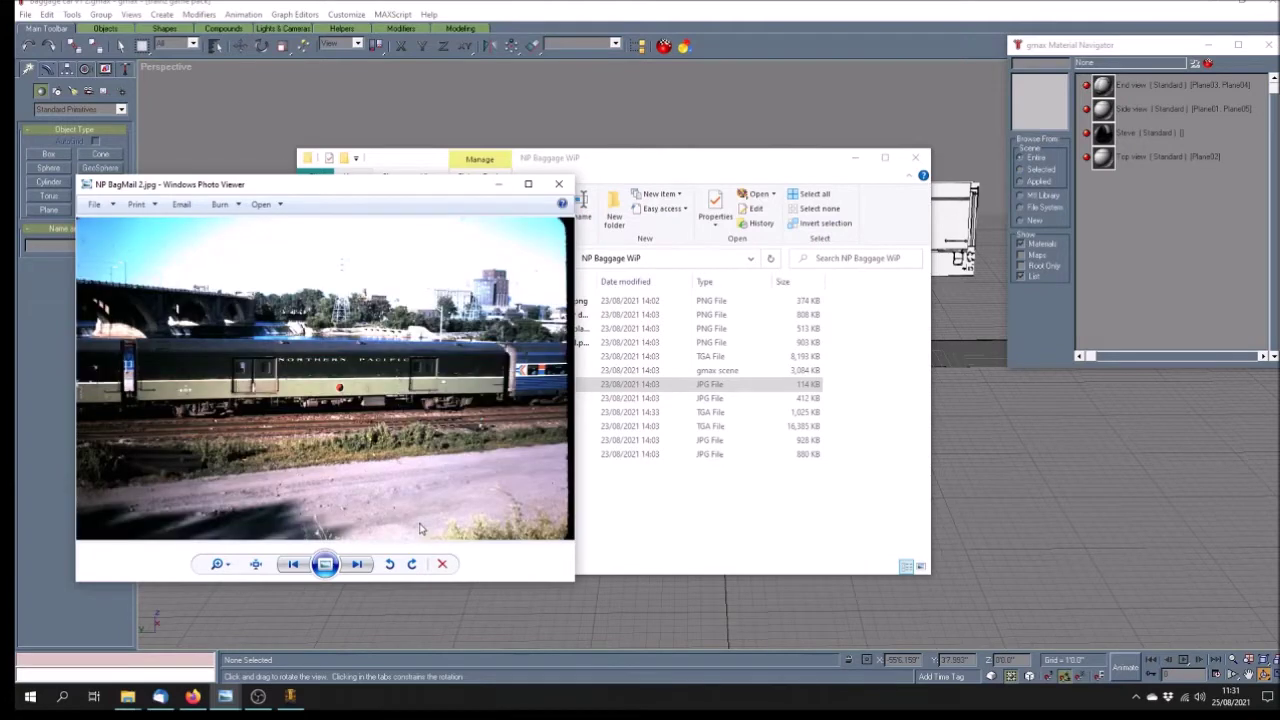
key("Right")
key("Right")
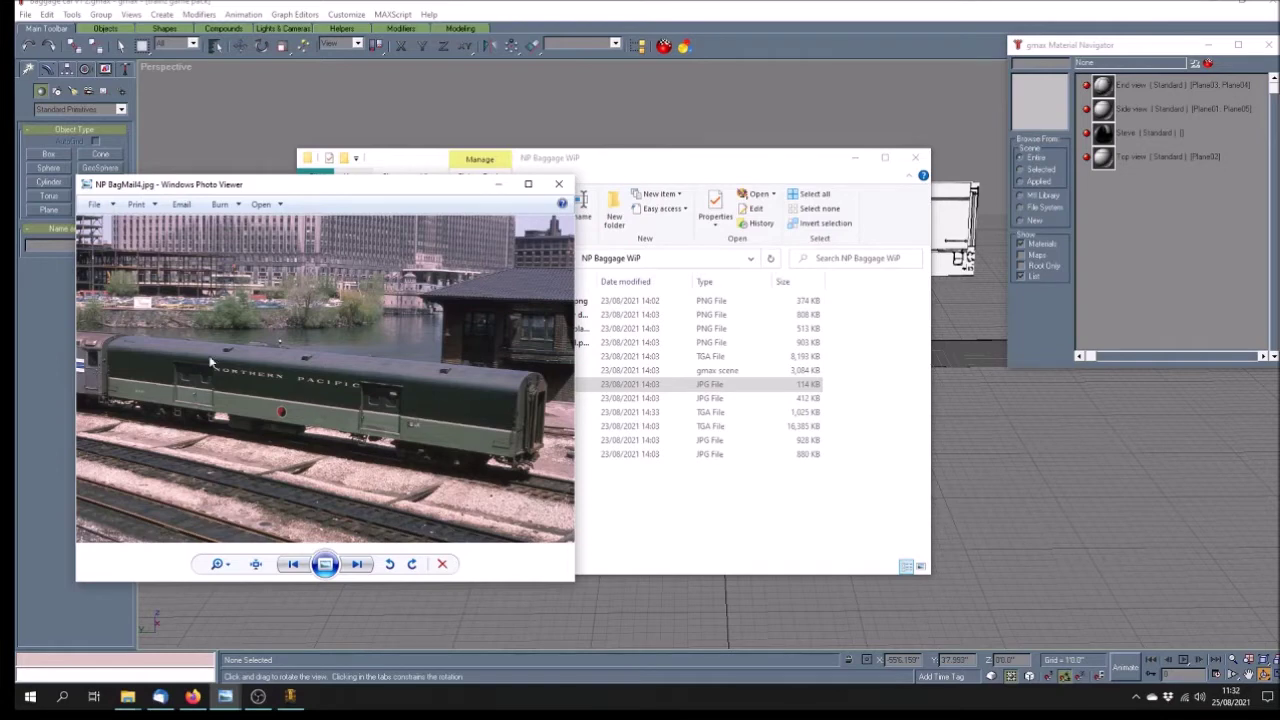
Enlarge the photo viewer, examine the baggage car's doors, lettering and roof in NP BagMail4.jpg, and return to the gmax scene
left_click_drag(351, 185, 514, 152)
scroll(506, 363, "up", 2)
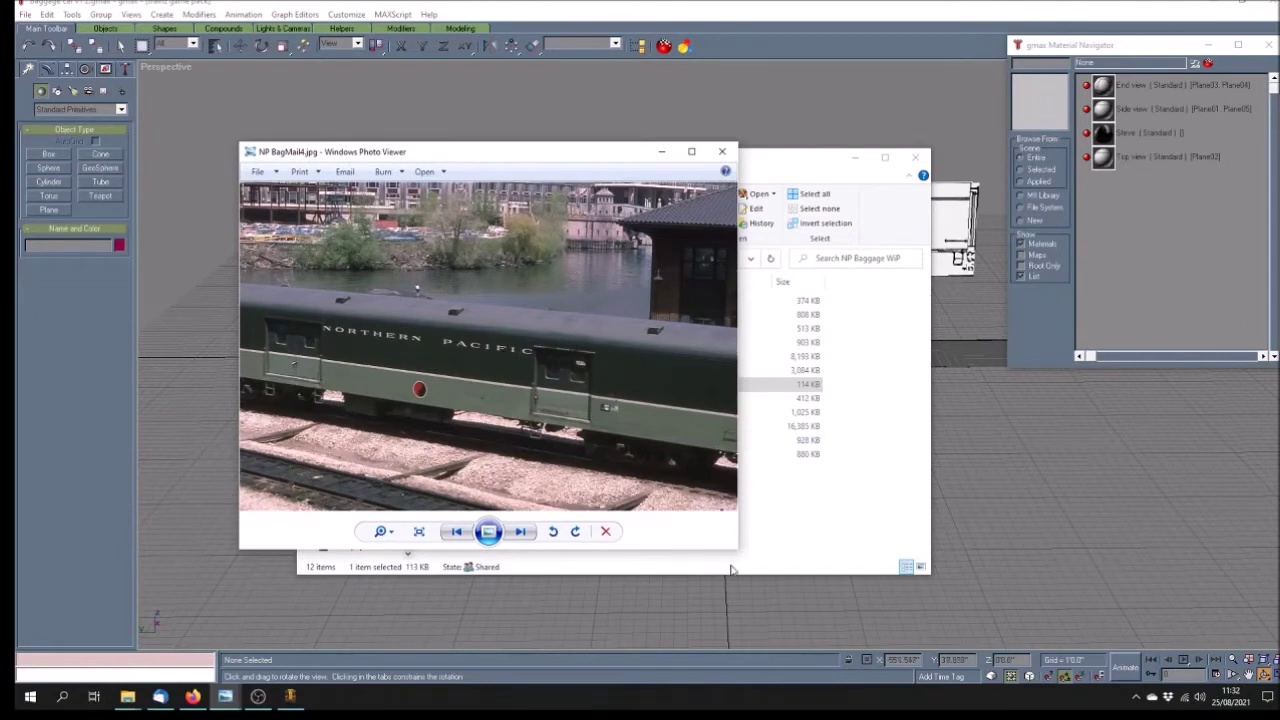
left_click_drag(738, 548, 1163, 633)
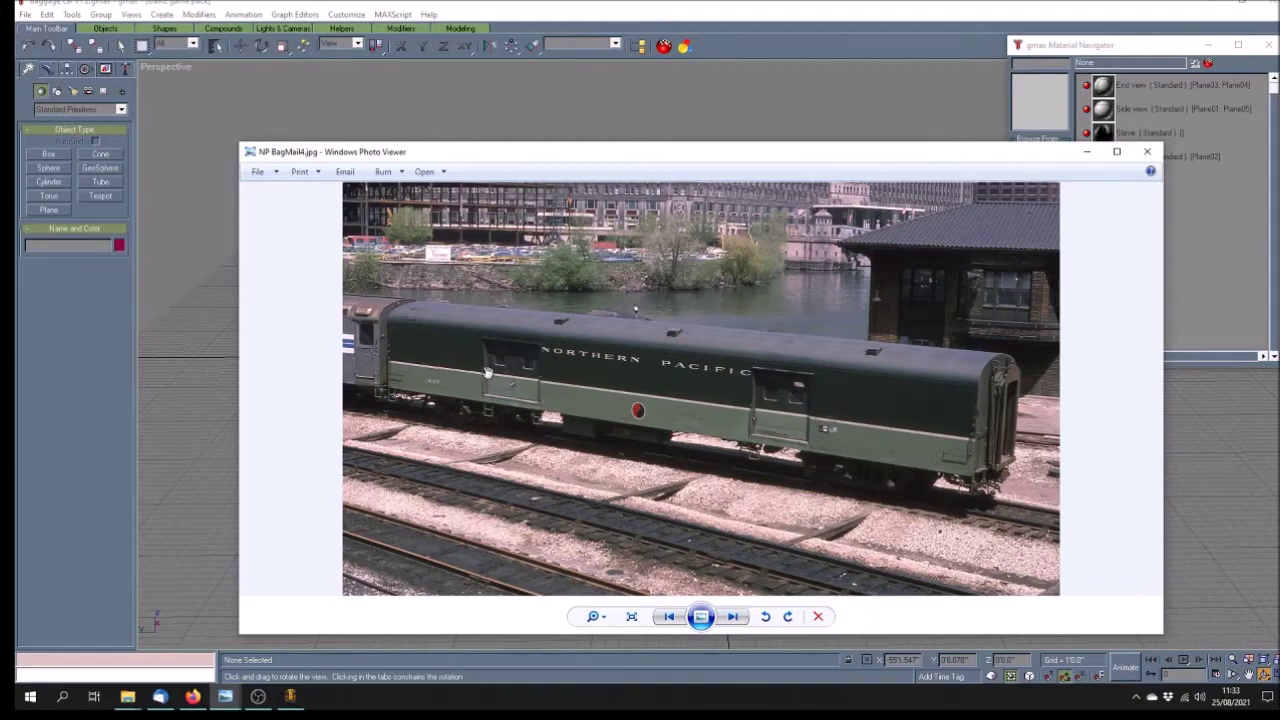
scroll(487, 372, "up", 4)
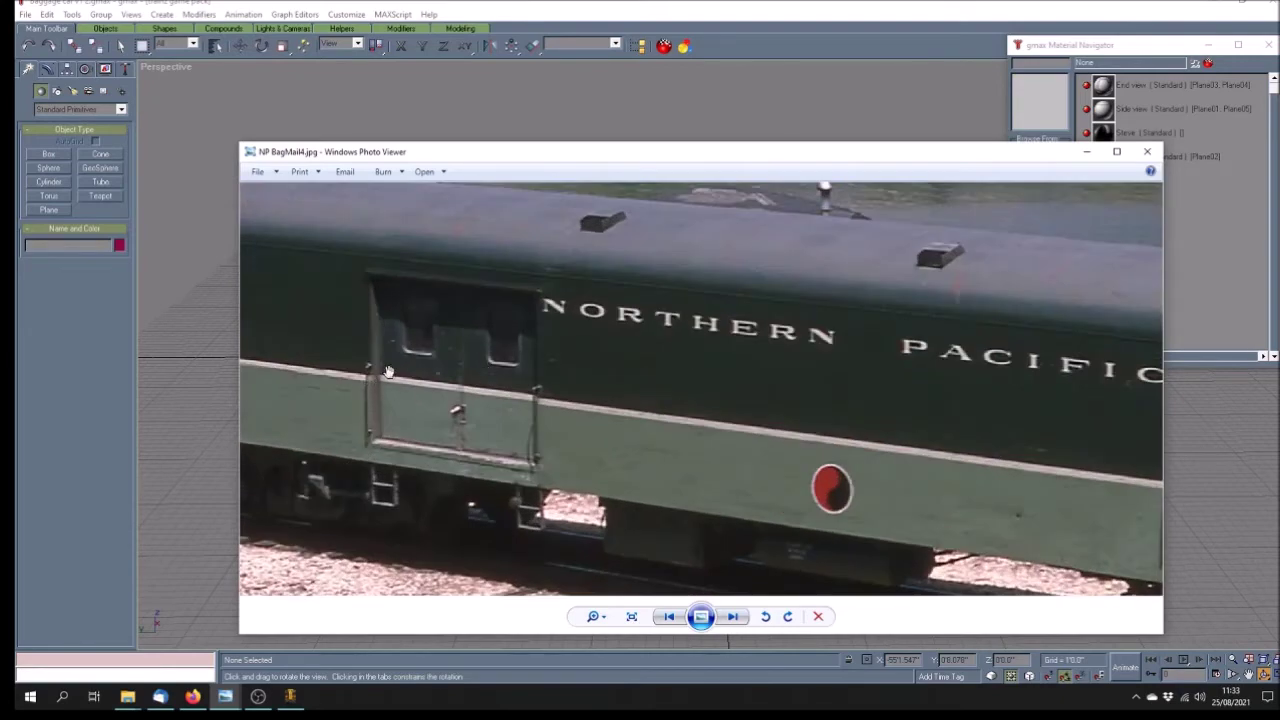
scroll(394, 375, "down", 4)
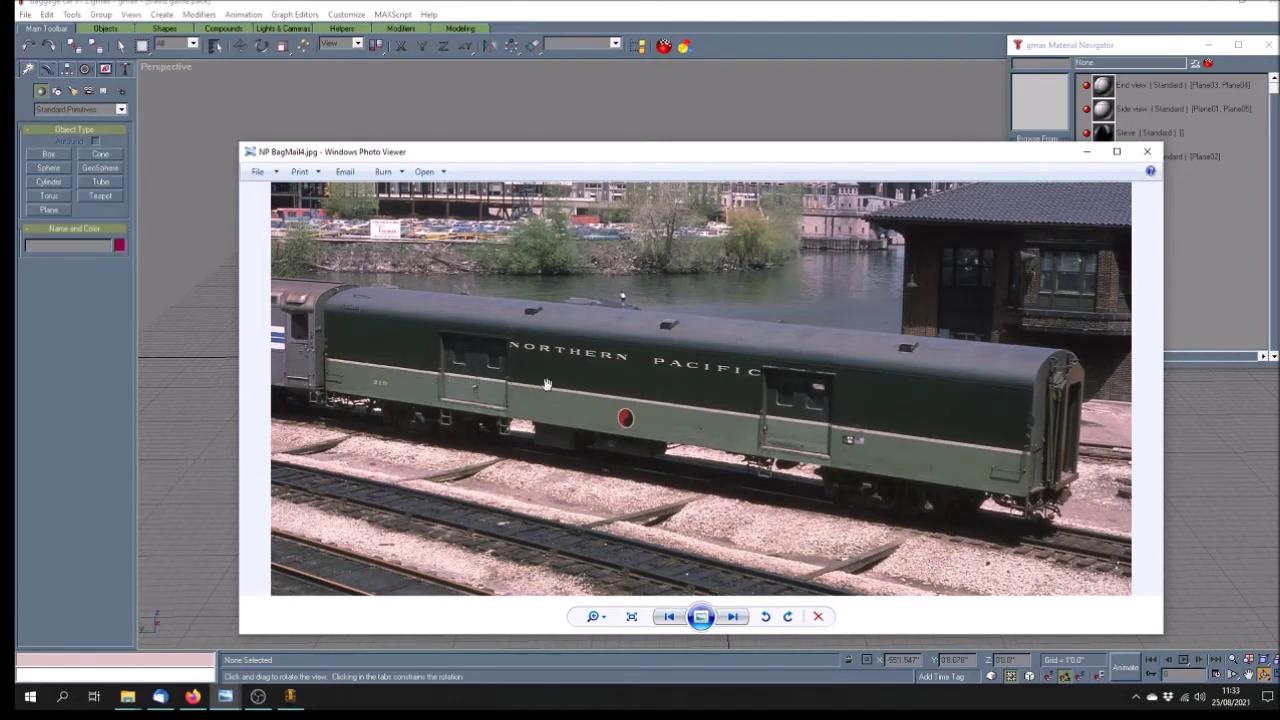
scroll(547, 384, "down", 1)
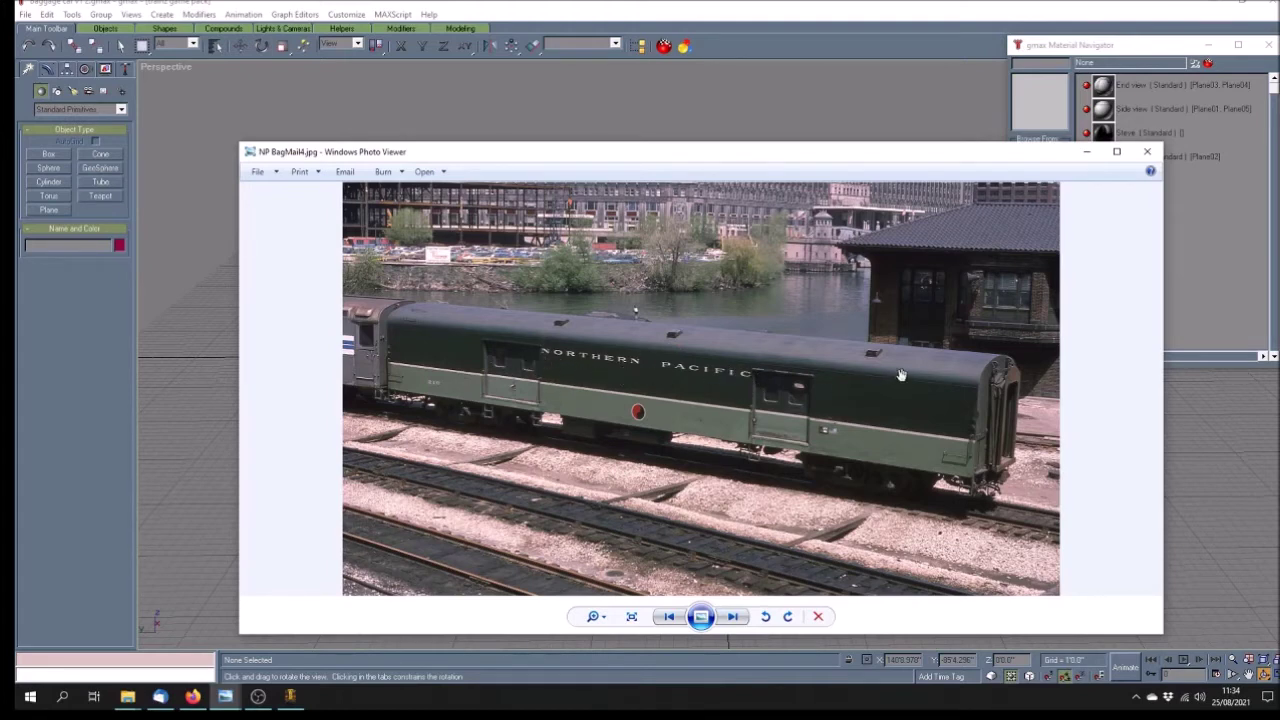
left_click(1087, 152)
left_click(855, 161)
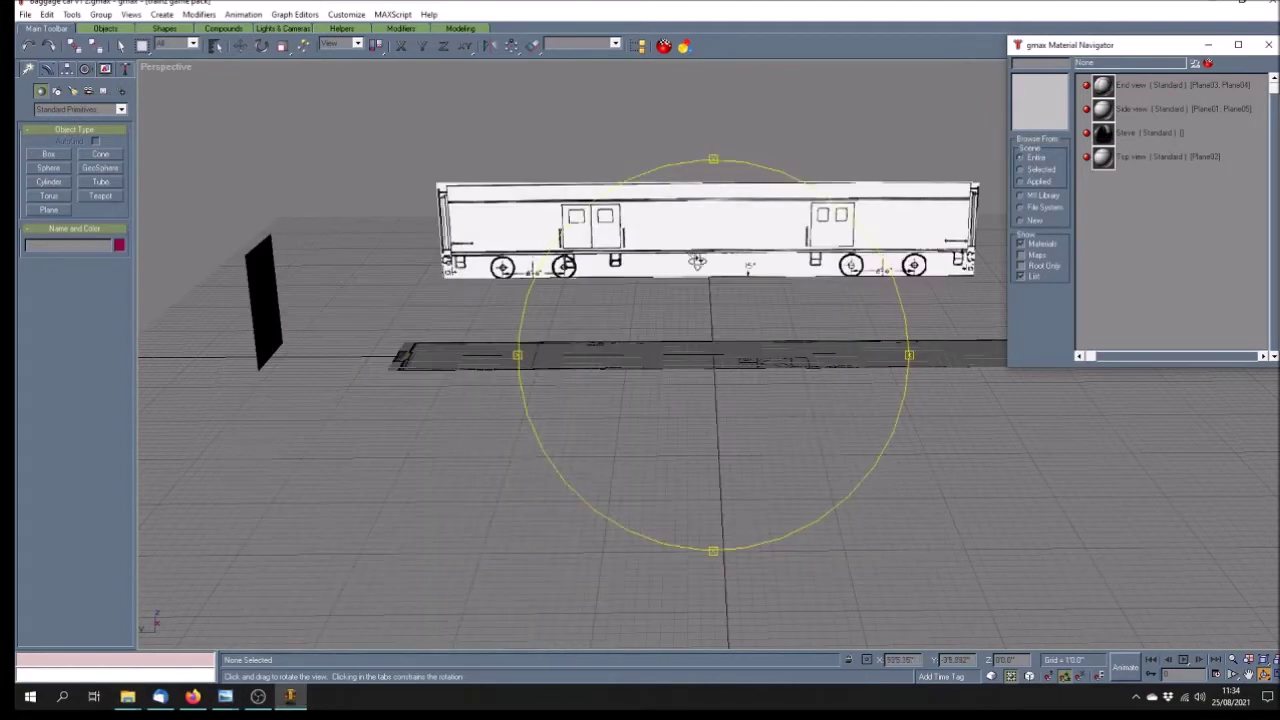
Restore the four-viewport layout and display the Left view with Smooth + Highlights, framed on the side blueprint
left_click(1264, 676)
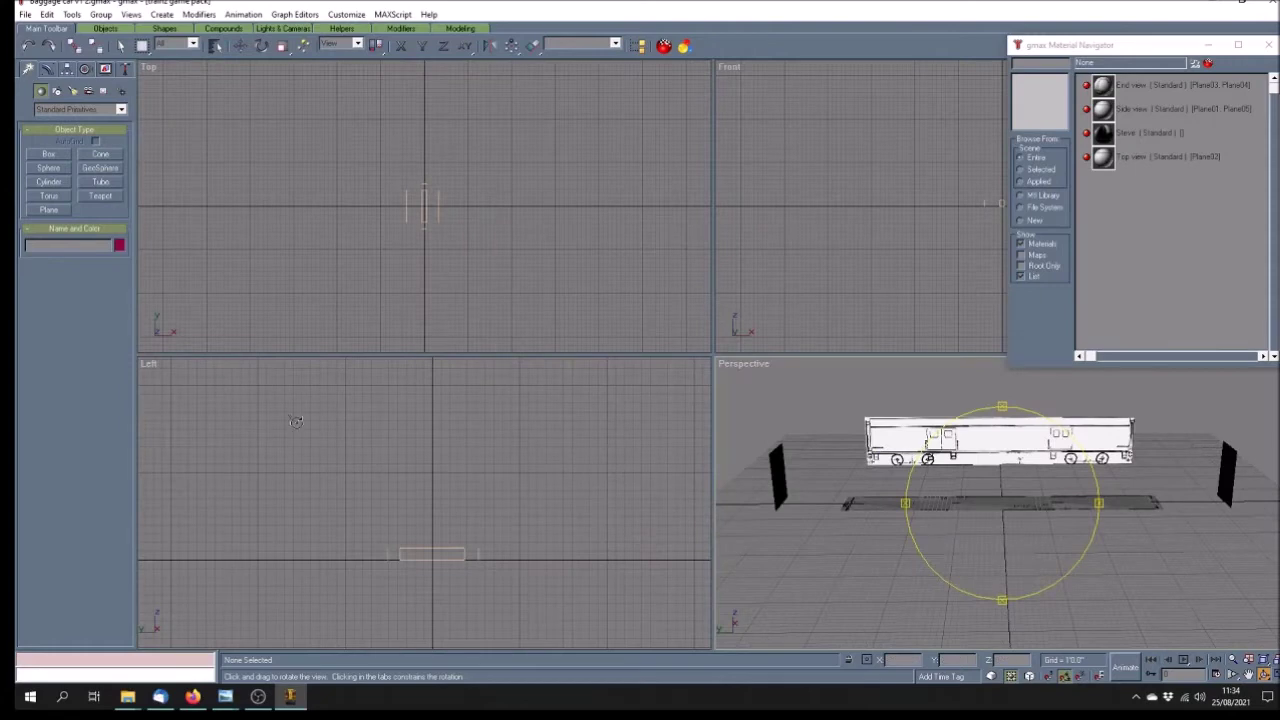
right_click(149, 366)
left_click(205, 374)
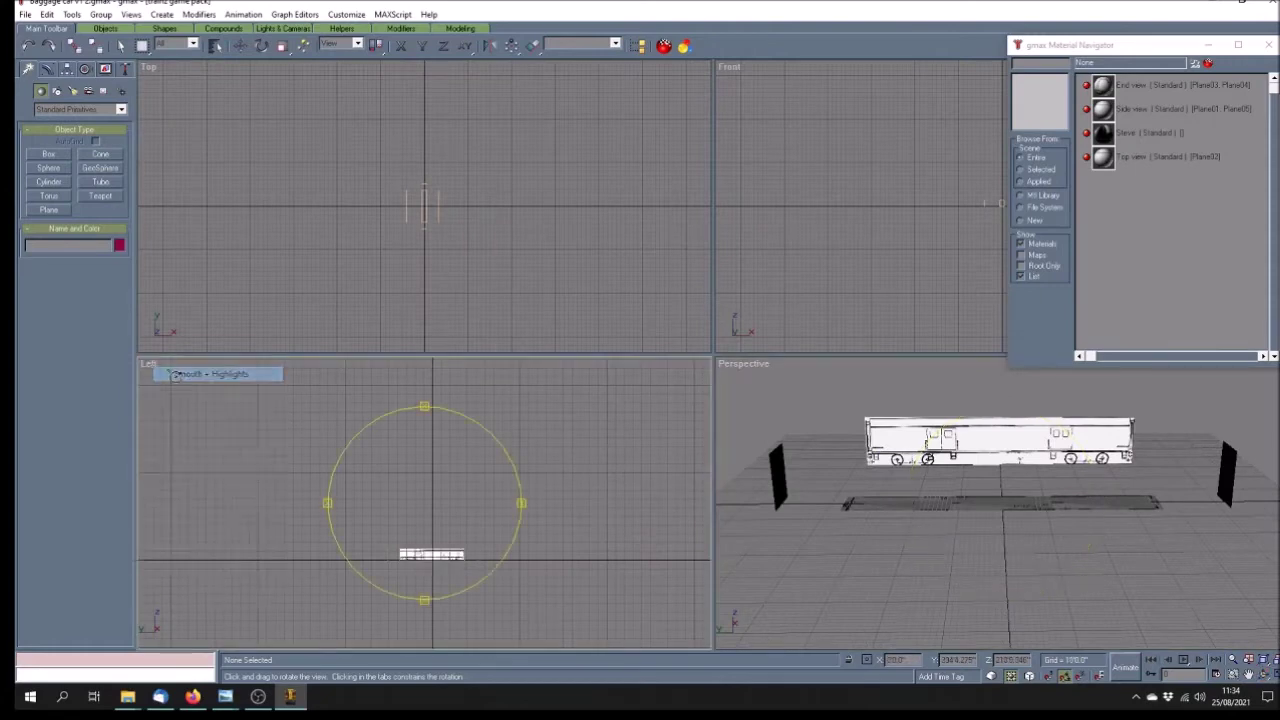
left_click(1248, 674)
left_click_drag(444, 564, 482, 483)
scroll(482, 483, "up", 6)
scroll(491, 491, "down", 2)
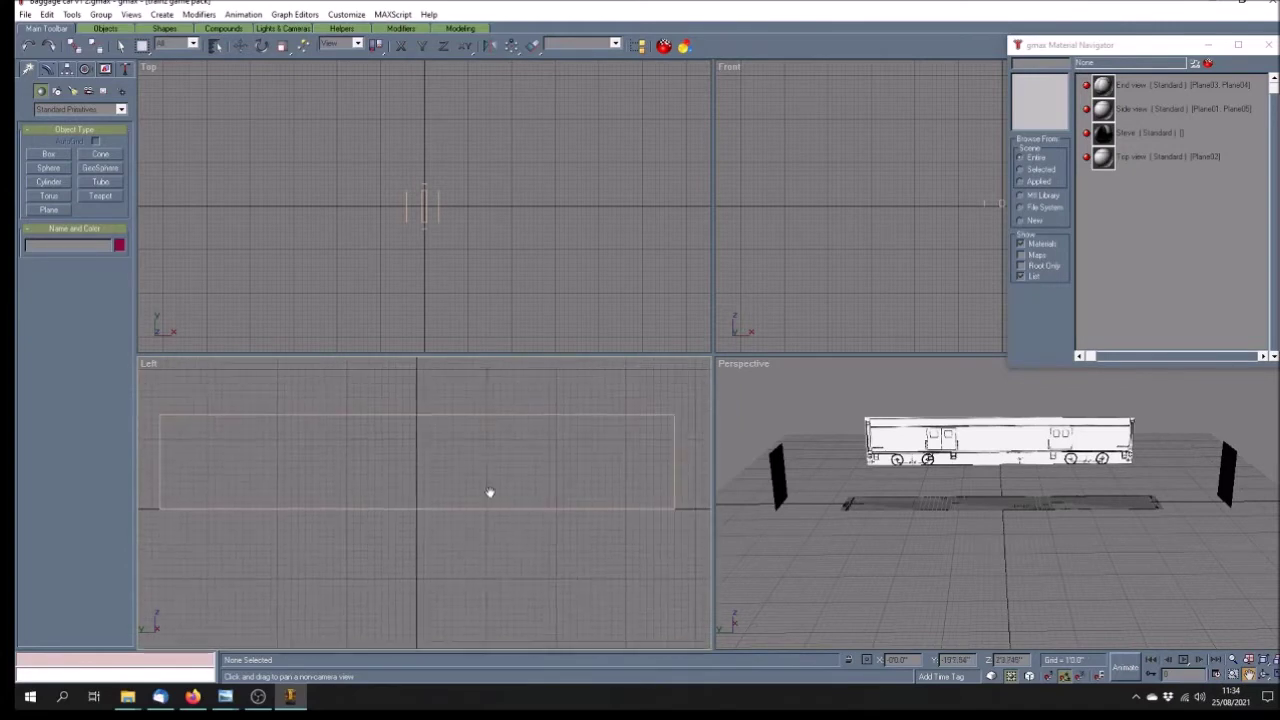
right_click(149, 366)
left_click(207, 488)
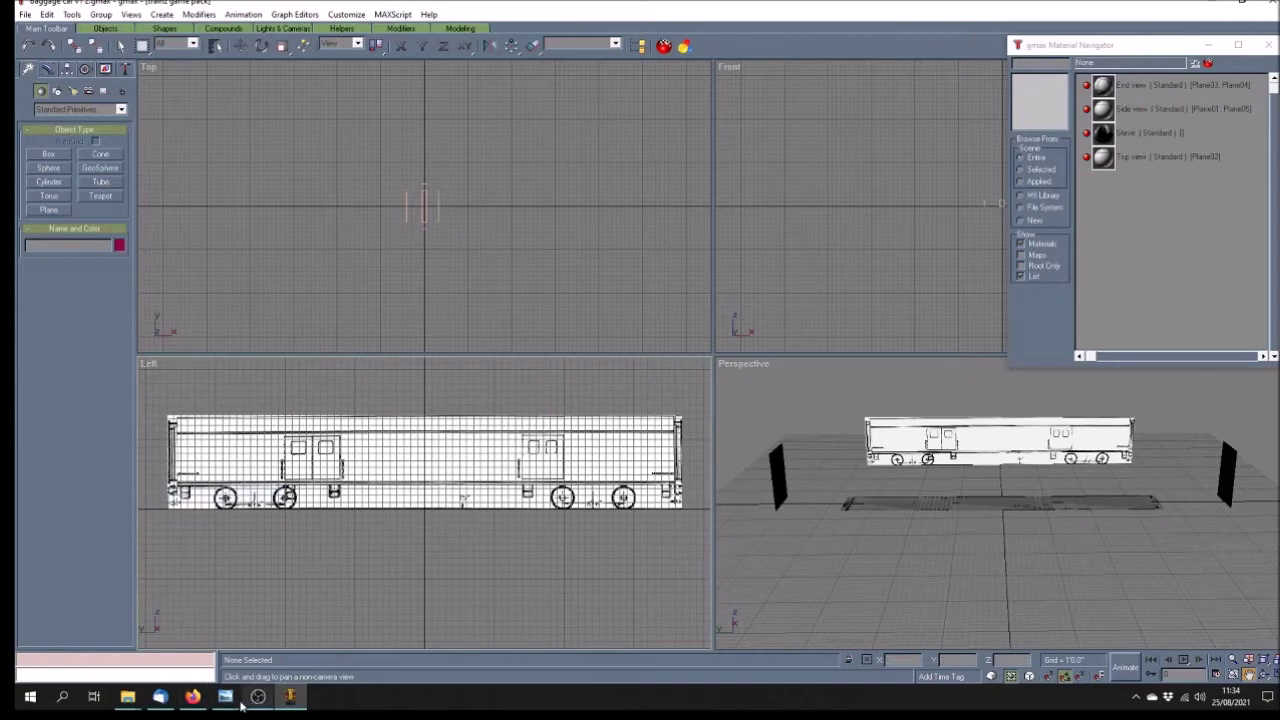
Bring up NP BagMail4.jpg in the photo viewer, browse the other images in its folder and minimise the viewer
mouse_move(229, 703)
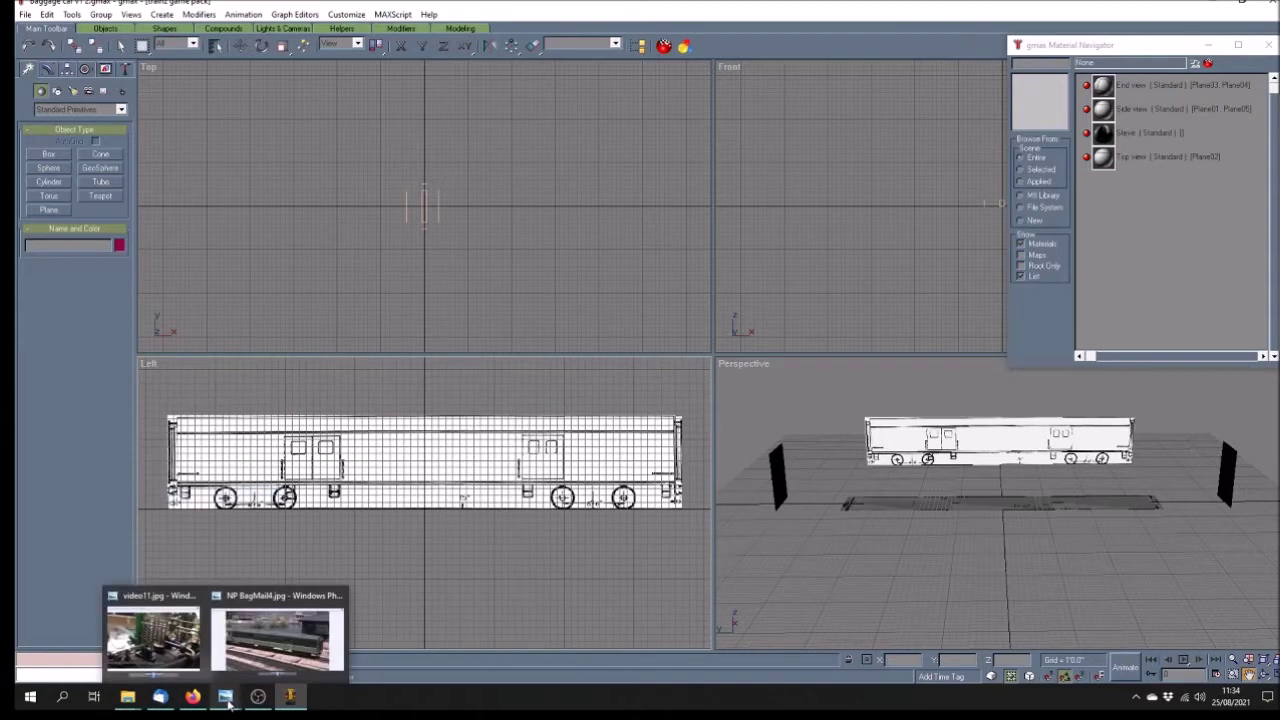
left_click(252, 605)
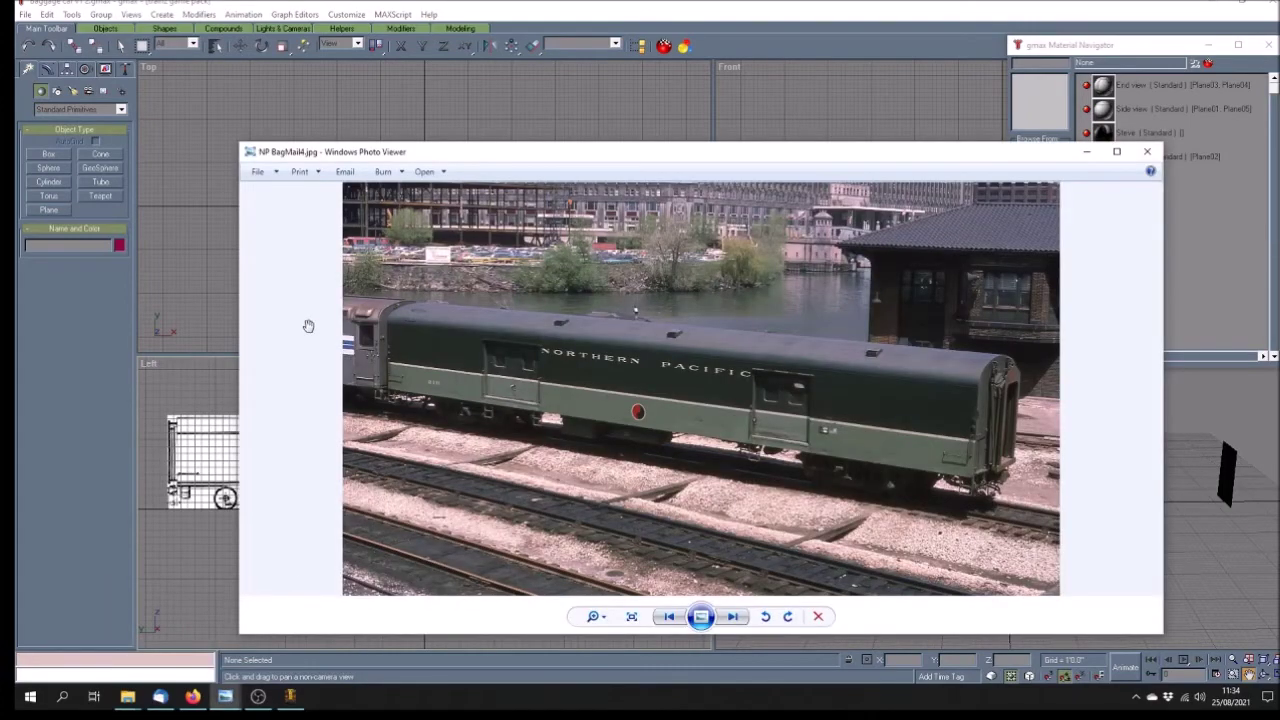
key("Left")
key("Left")
key("Left")
key("Left")
key("Left")
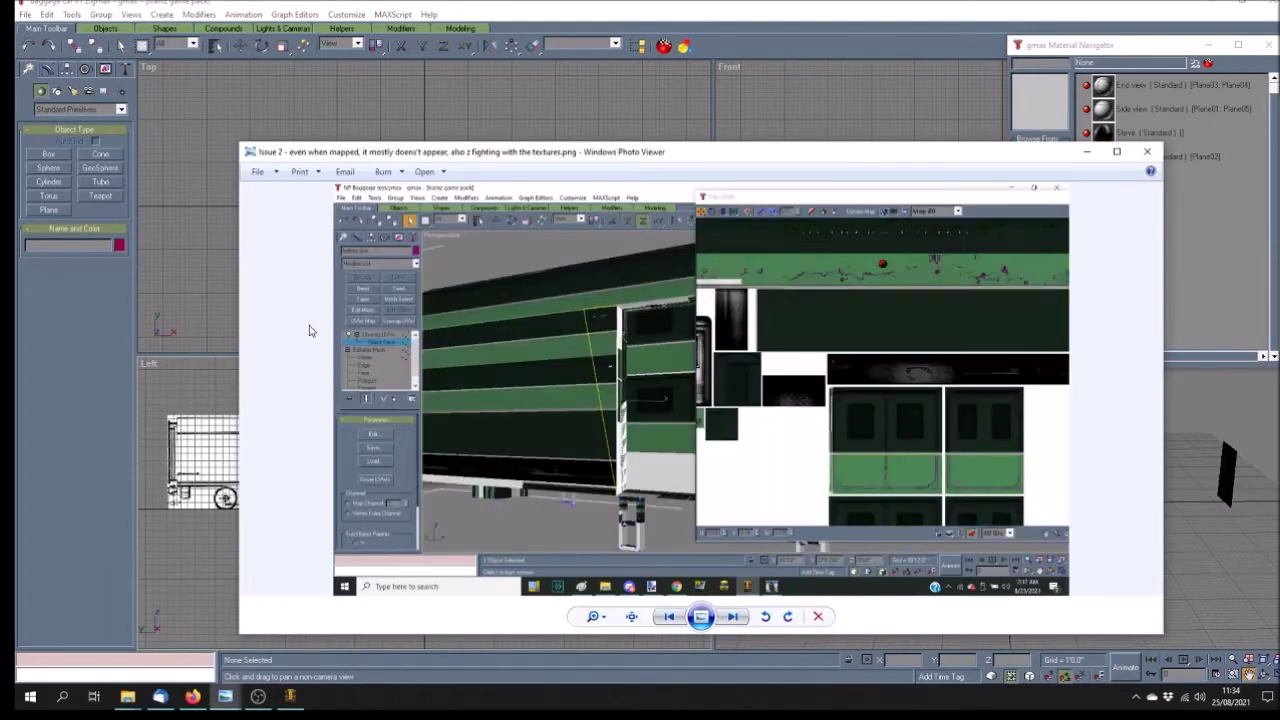
key("Right")
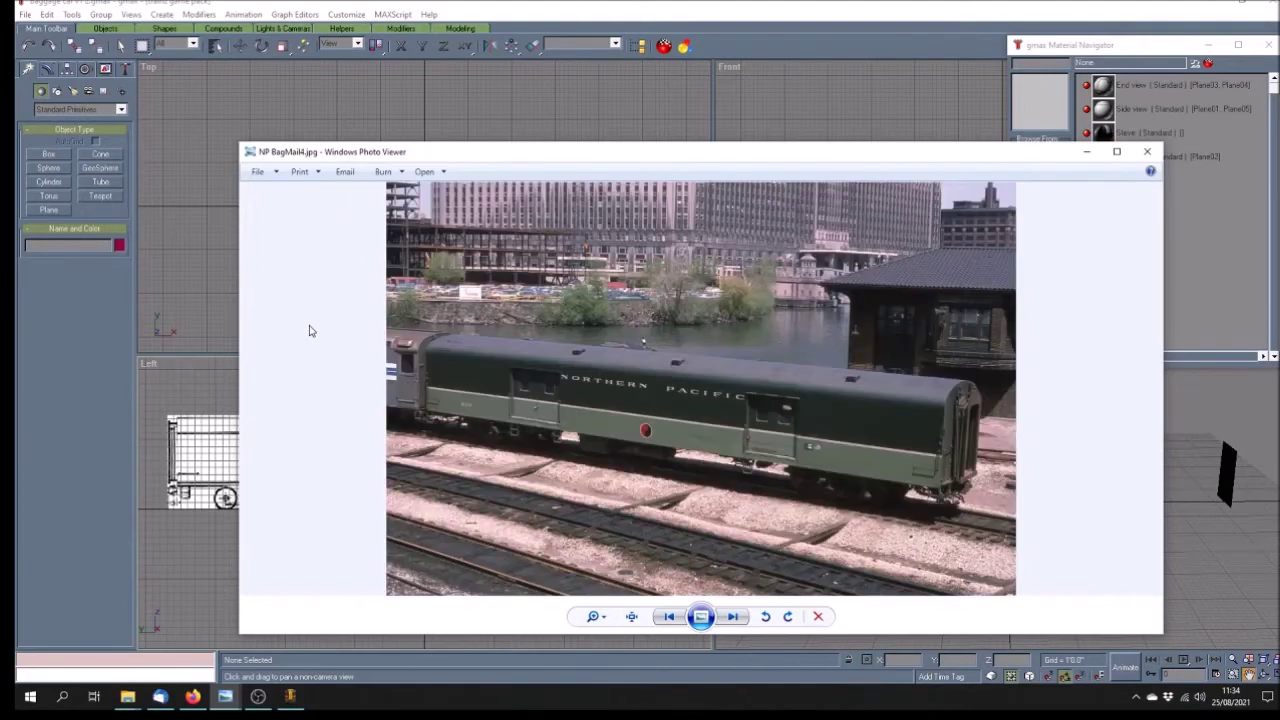
left_click(1087, 151)
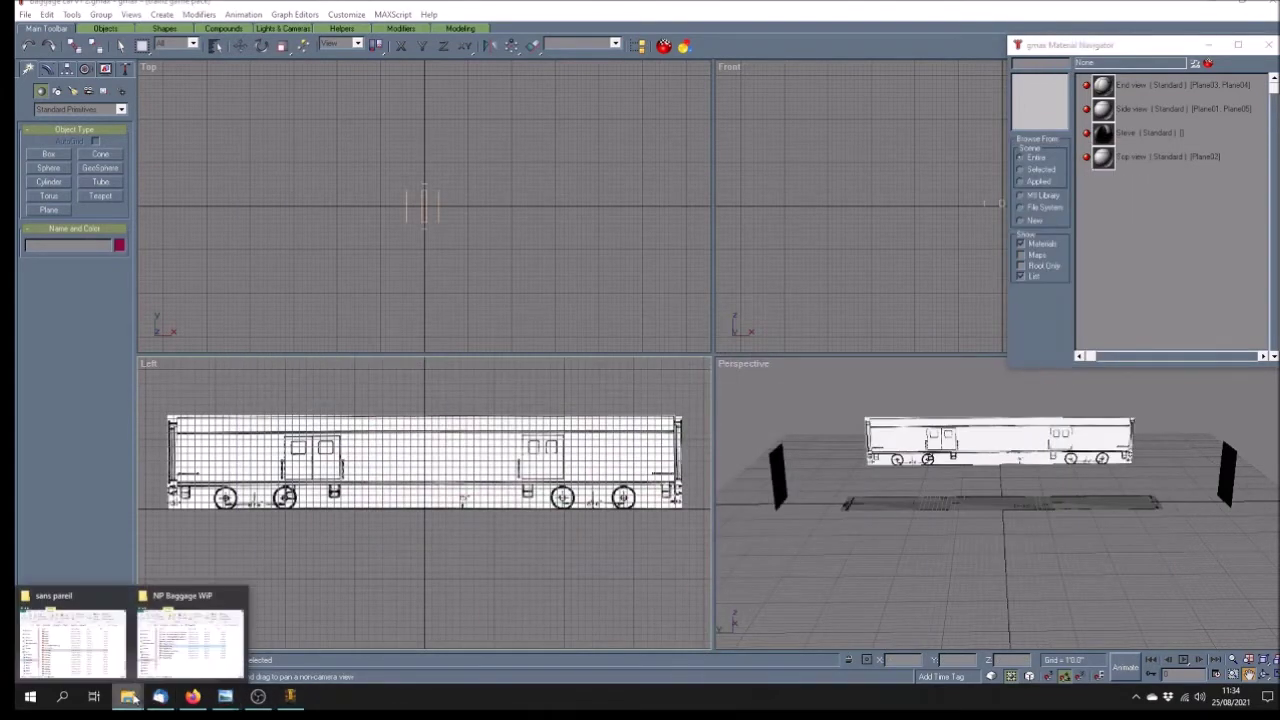
Open NP Baggage Mail end.jpg from the folder above NP Baggage WiP in Windows Photo Viewer
left_click(198, 600)
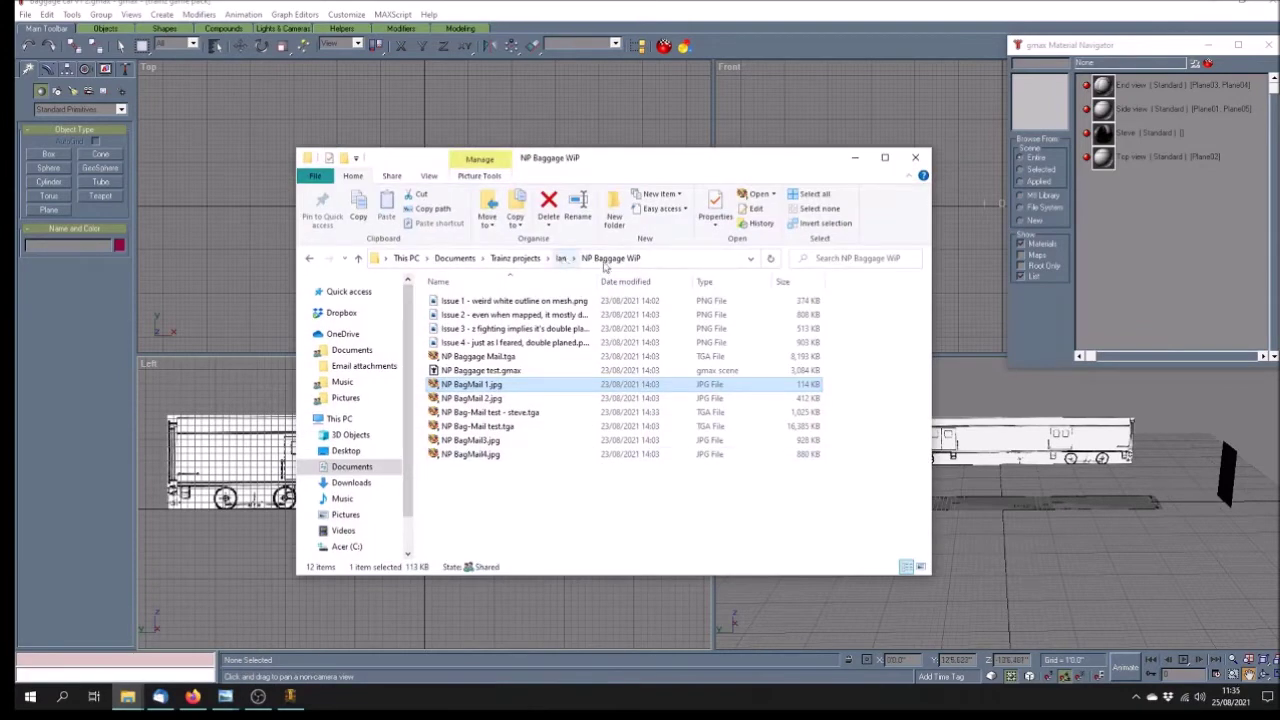
left_click(561, 258)
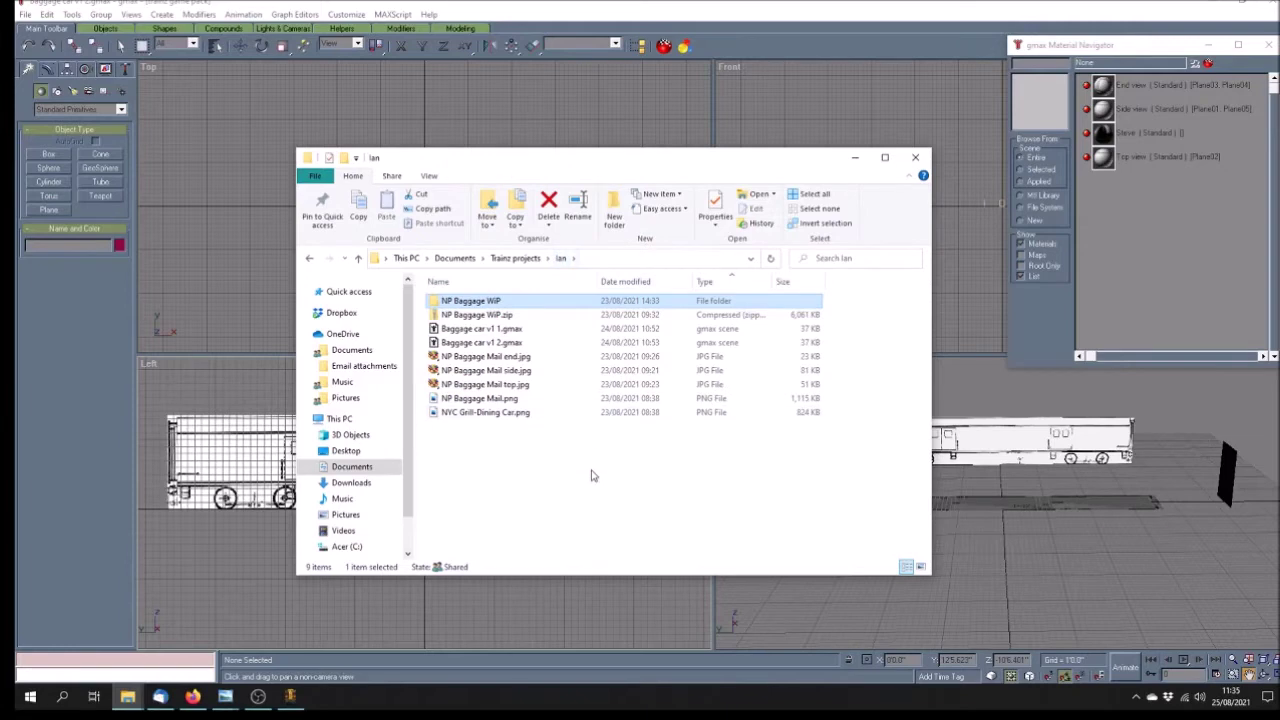
right_click(505, 357)
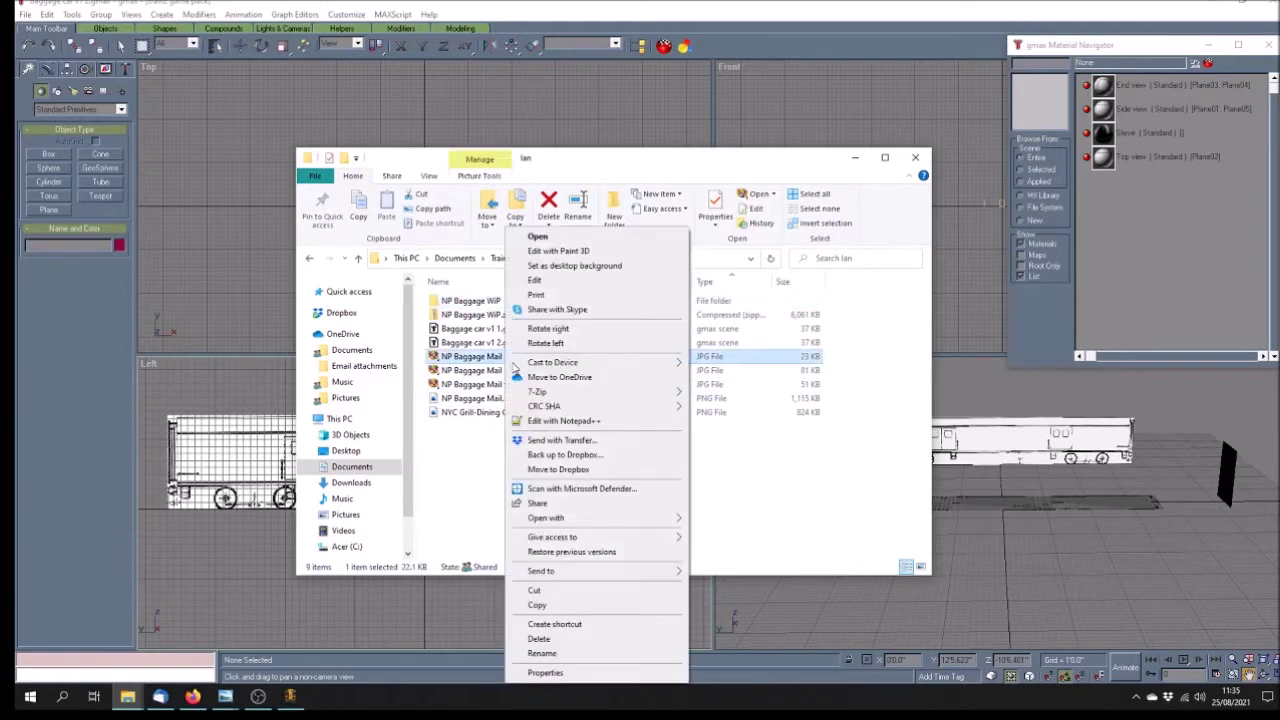
mouse_move(560, 517)
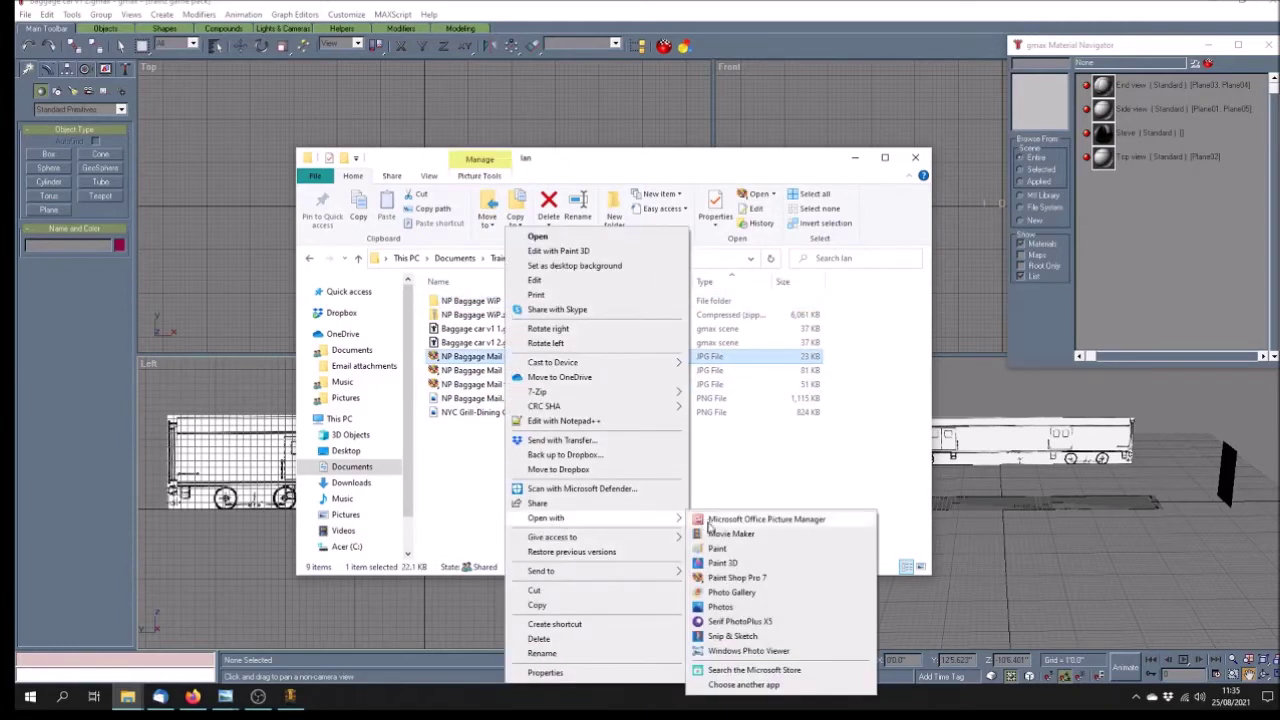
left_click(780, 652)
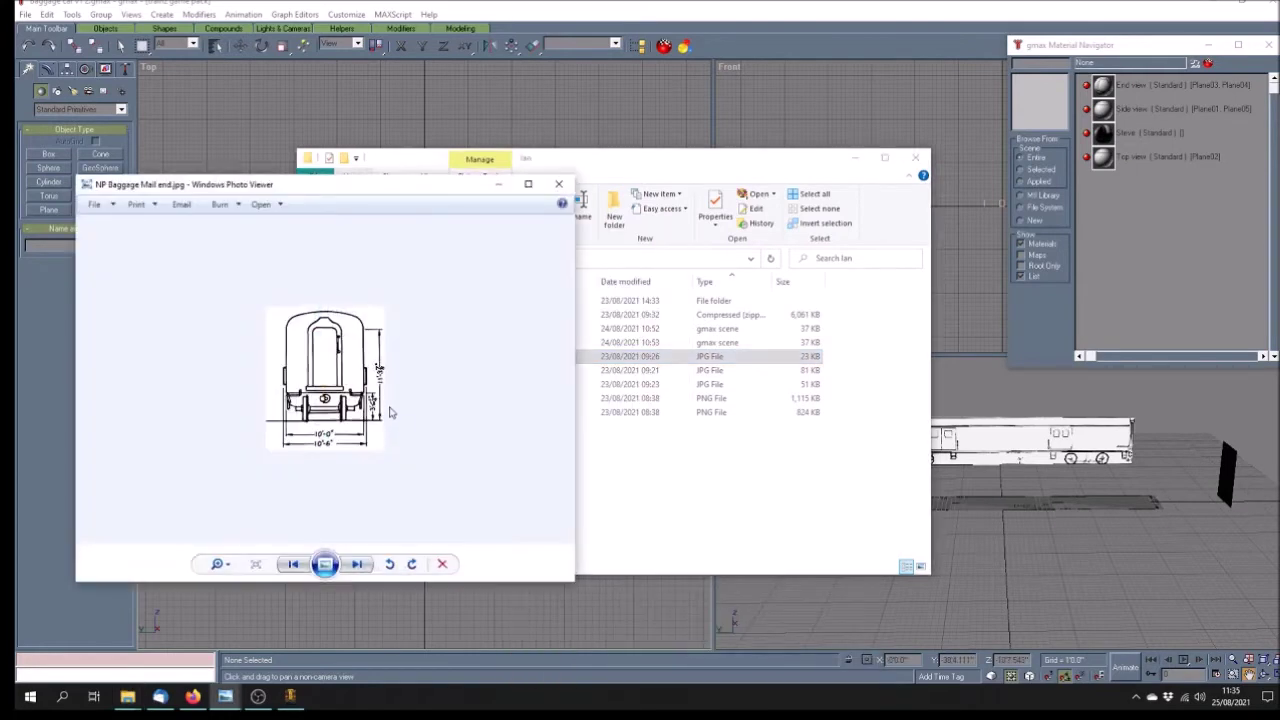
Examine the dimensions on the end, side and top drawings of the baggage car, and return to the gmax scene
scroll(415, 385, "up", 3)
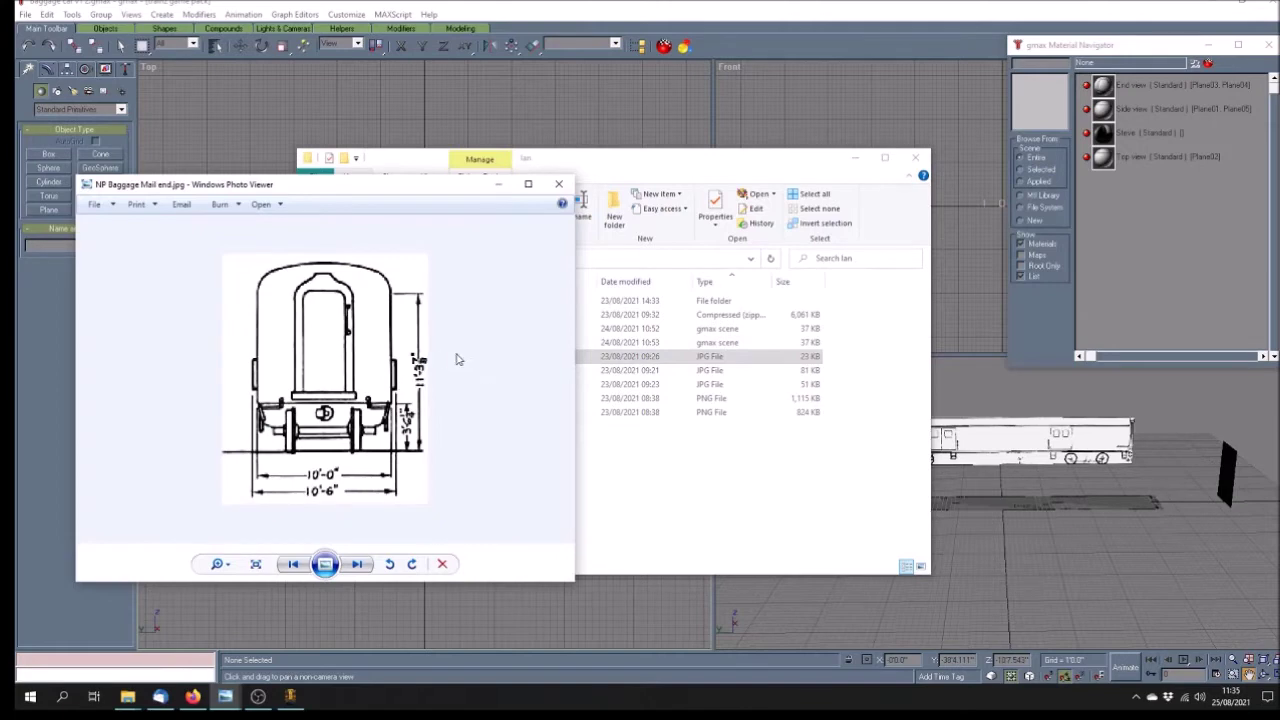
key("Right")
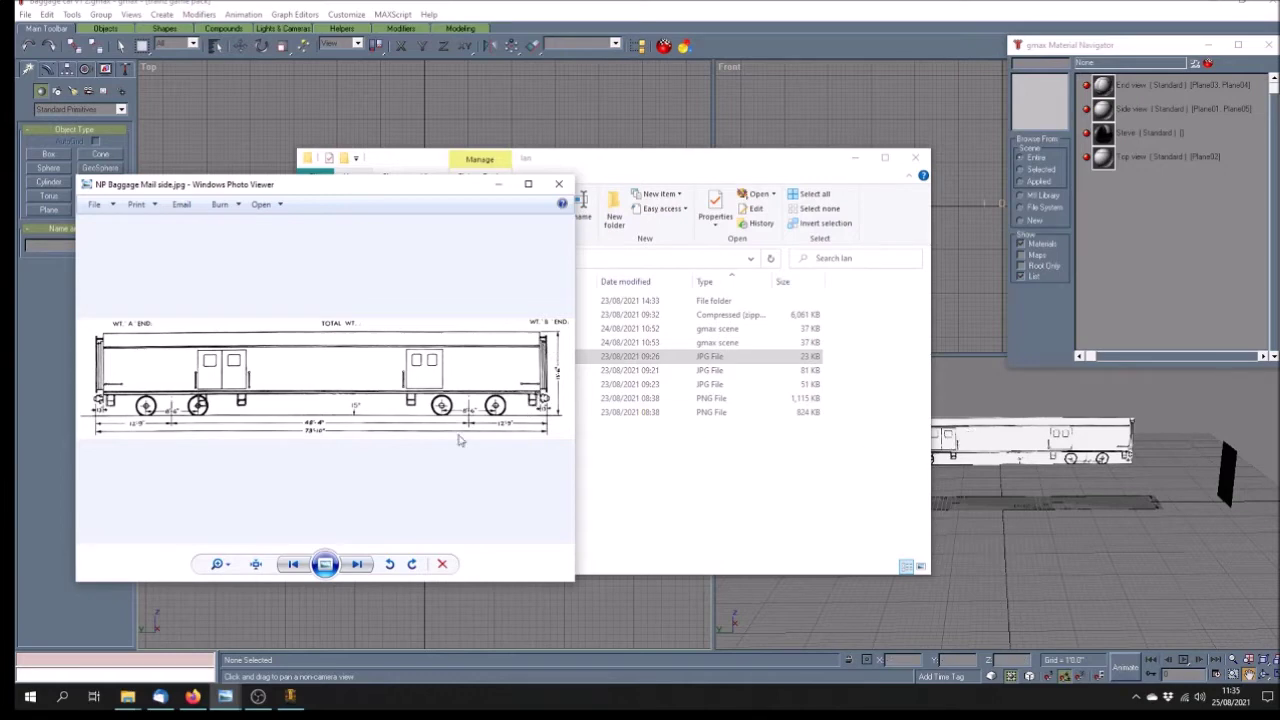
key("Right")
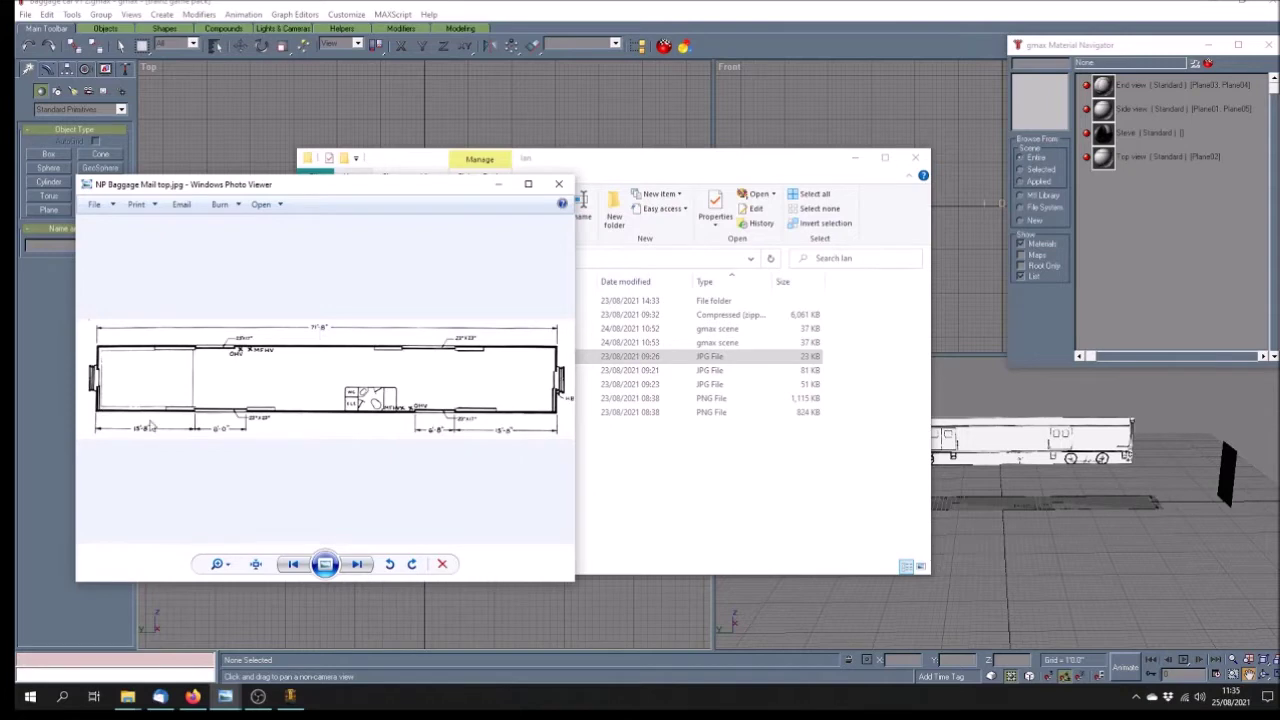
key("Right")
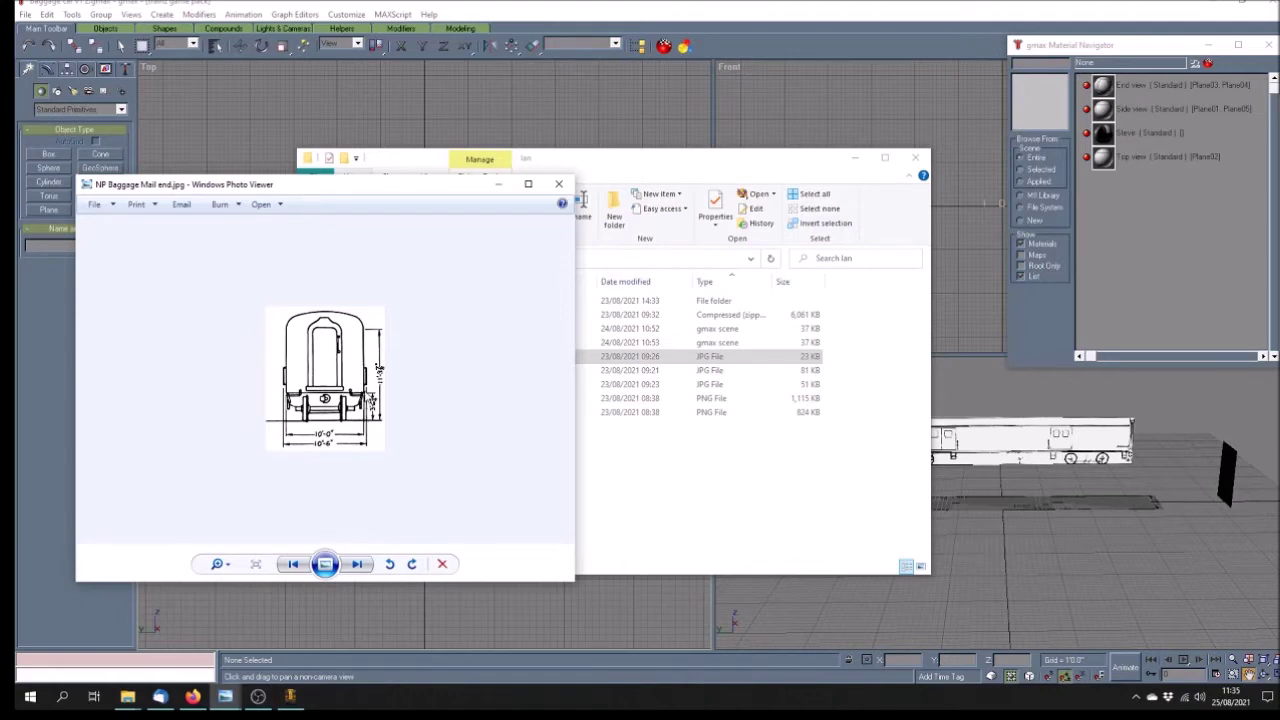
scroll(395, 393, "up", 3)
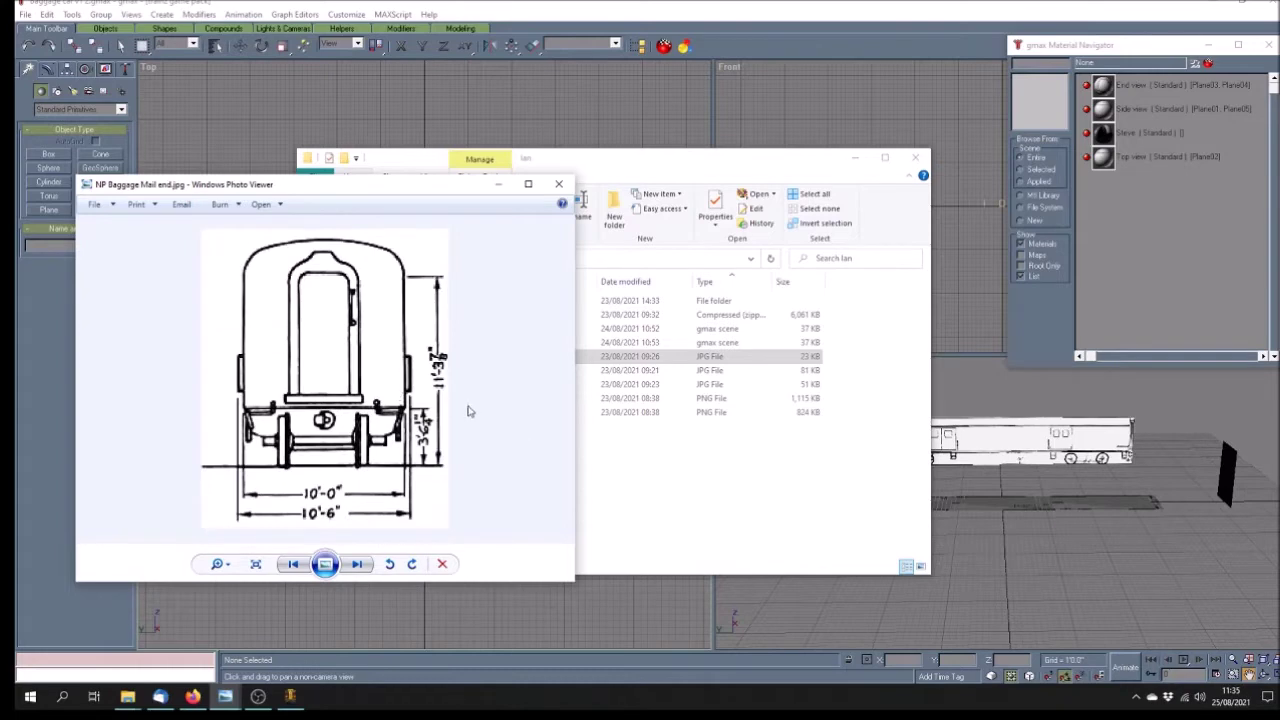
scroll(468, 410, "up", 1)
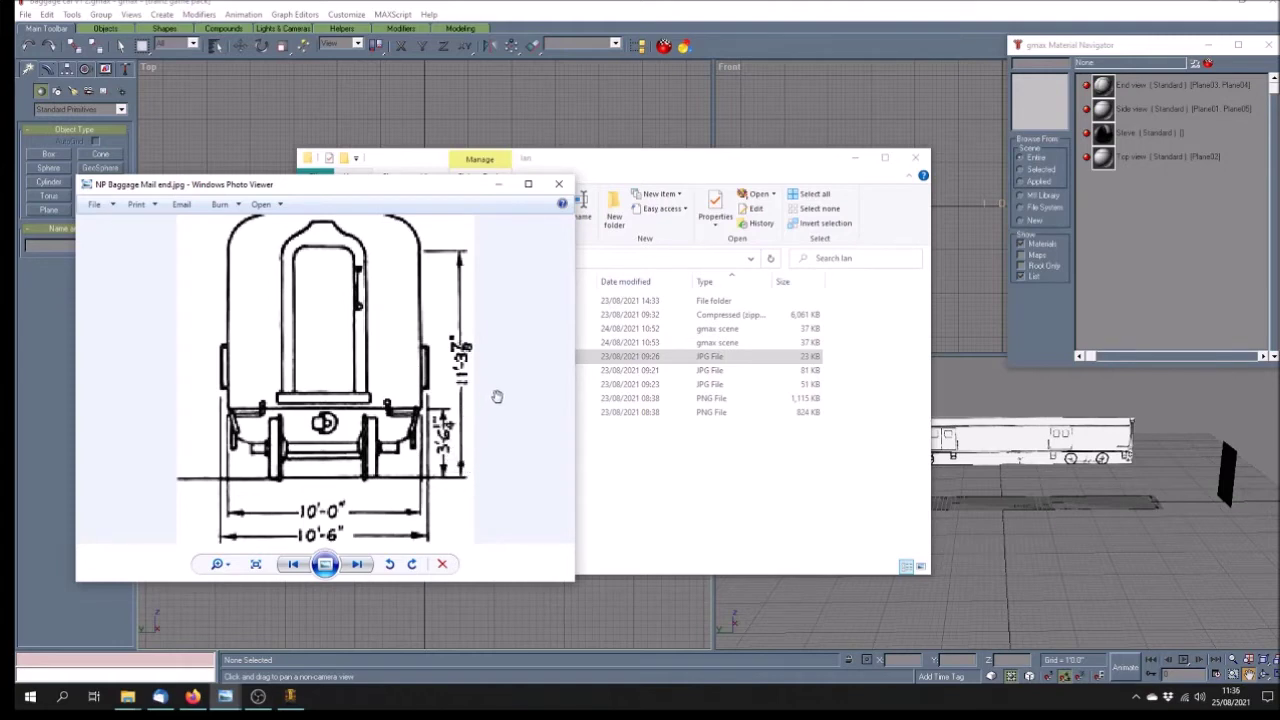
scroll(488, 397, "down", 2)
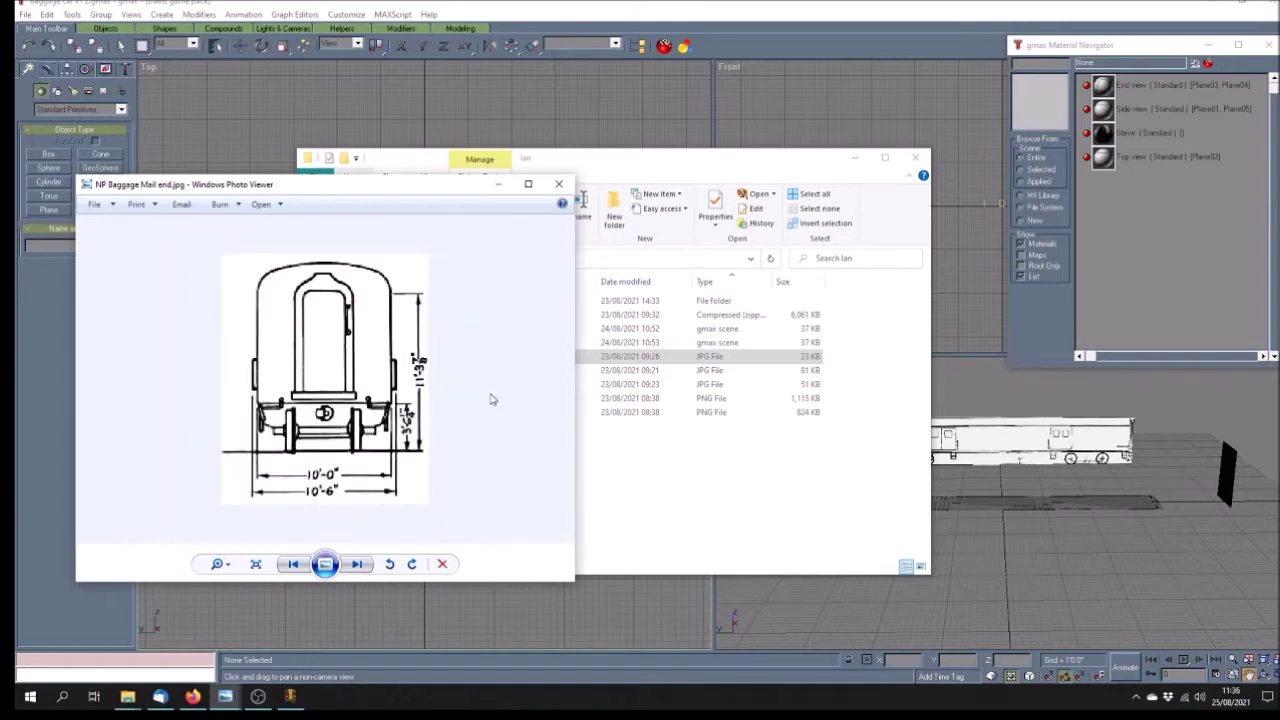
scroll(430, 390, "up", 2)
scroll(520, 398, "down", 1)
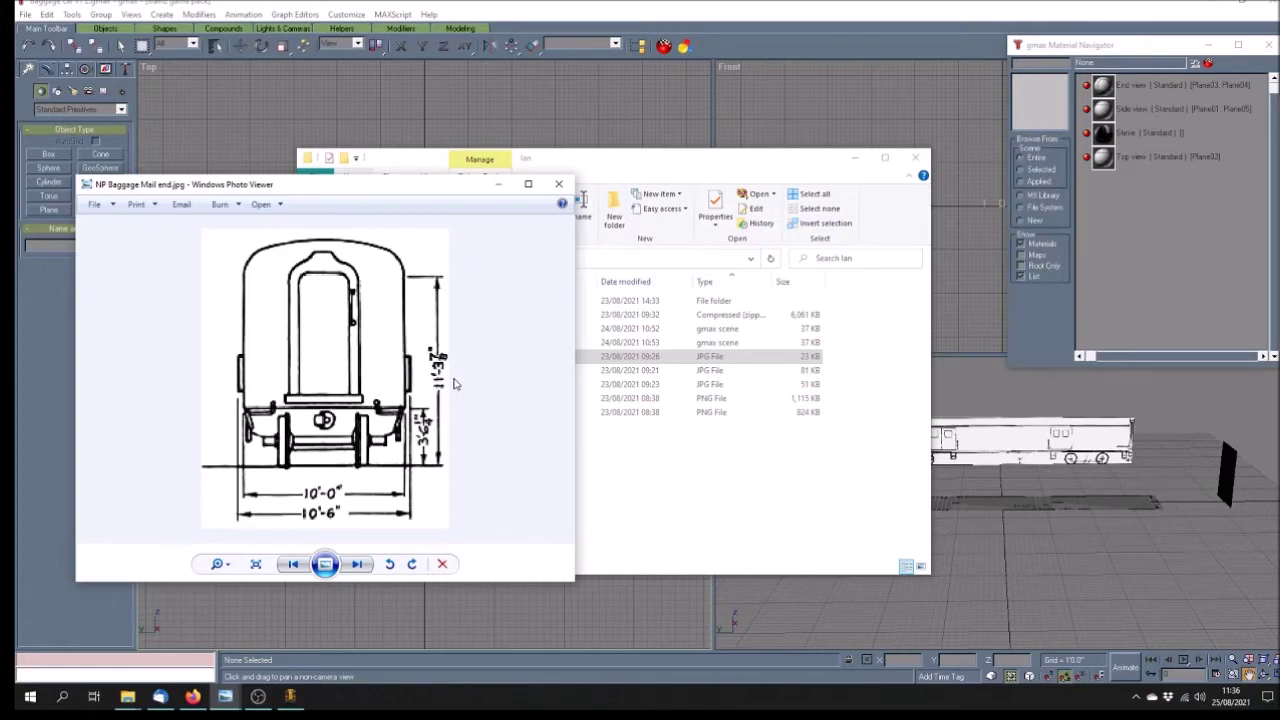
left_click(727, 49)
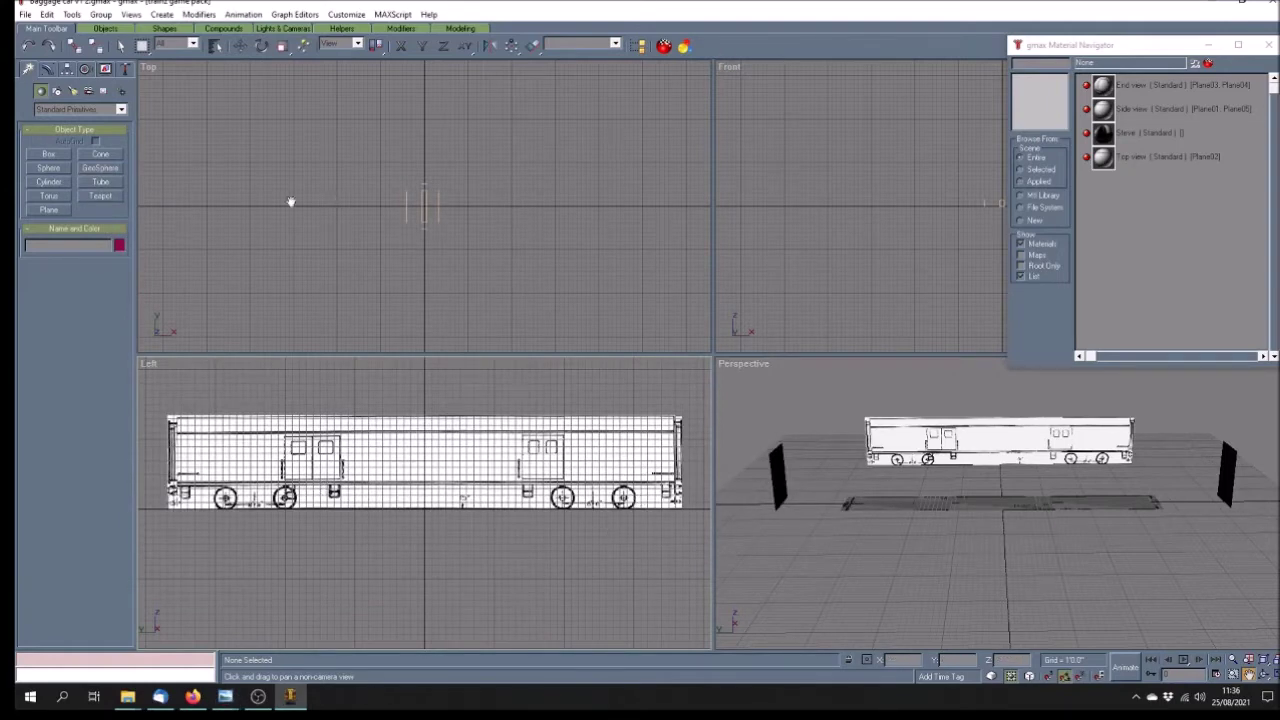
Set the US Standard units to Feet w/Fractional Inches
left_click(347, 16)
left_click(373, 150)
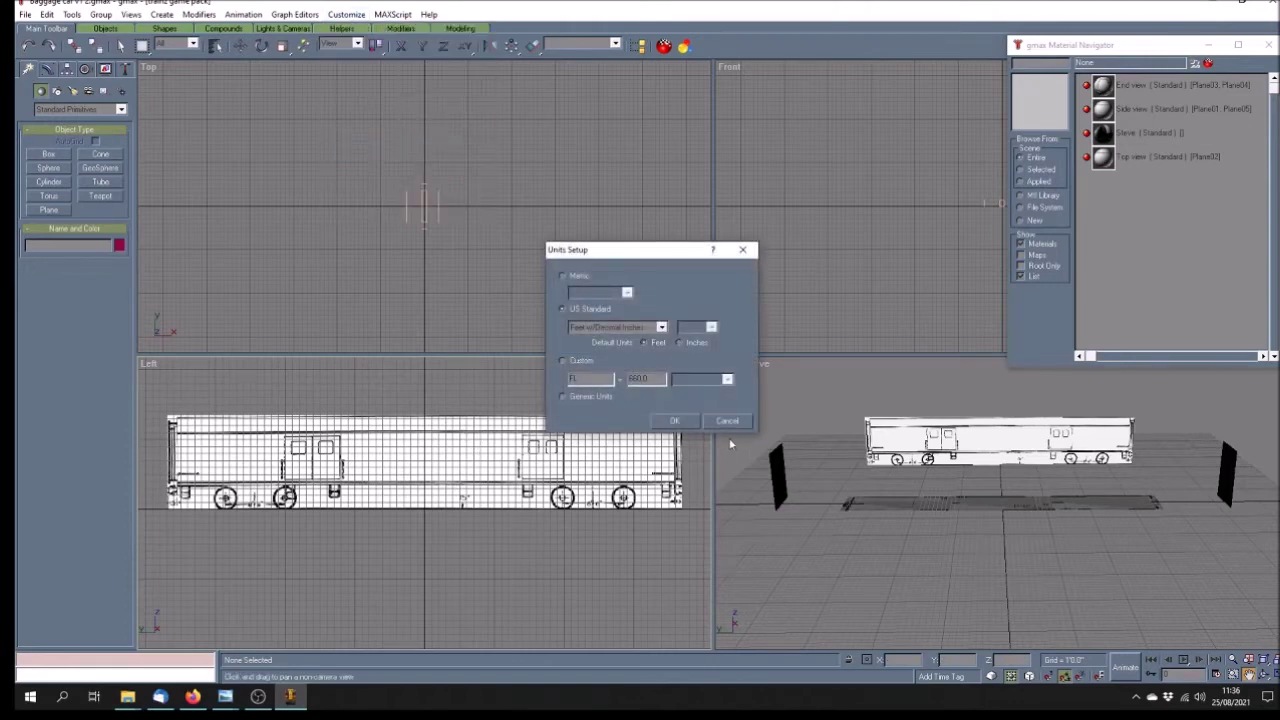
left_click(661, 327)
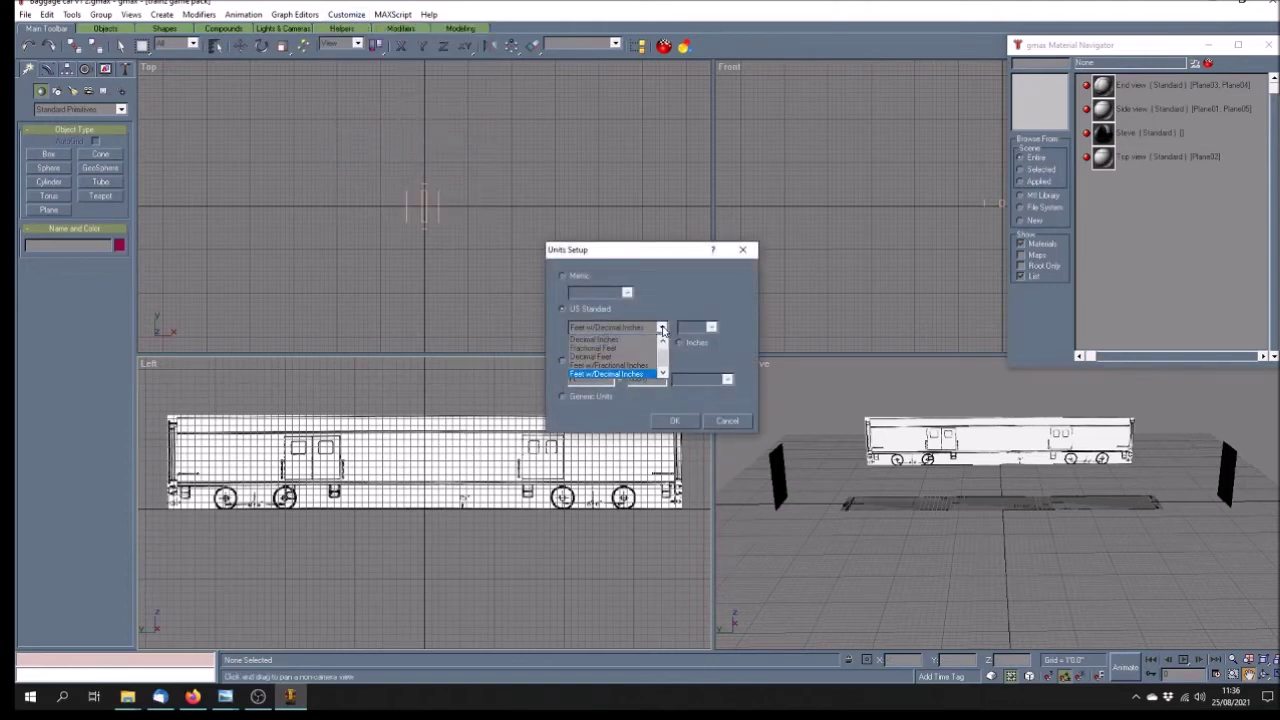
left_click(630, 366)
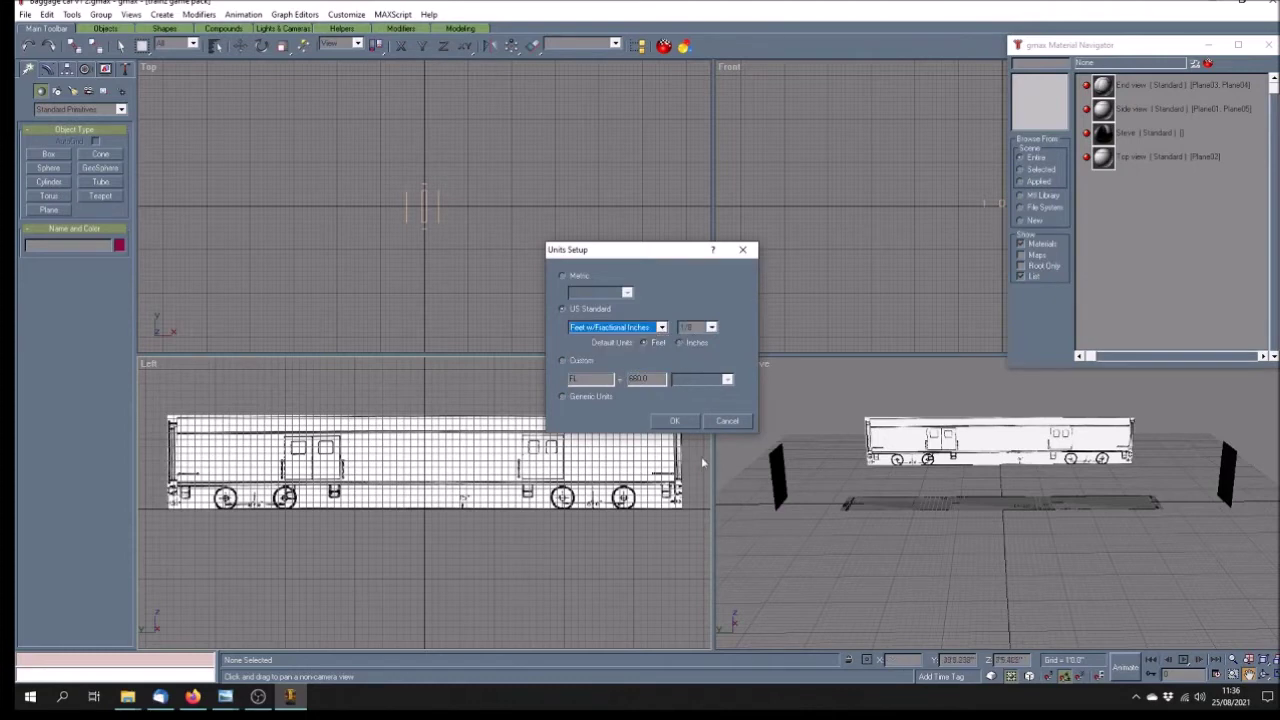
left_click(674, 420)
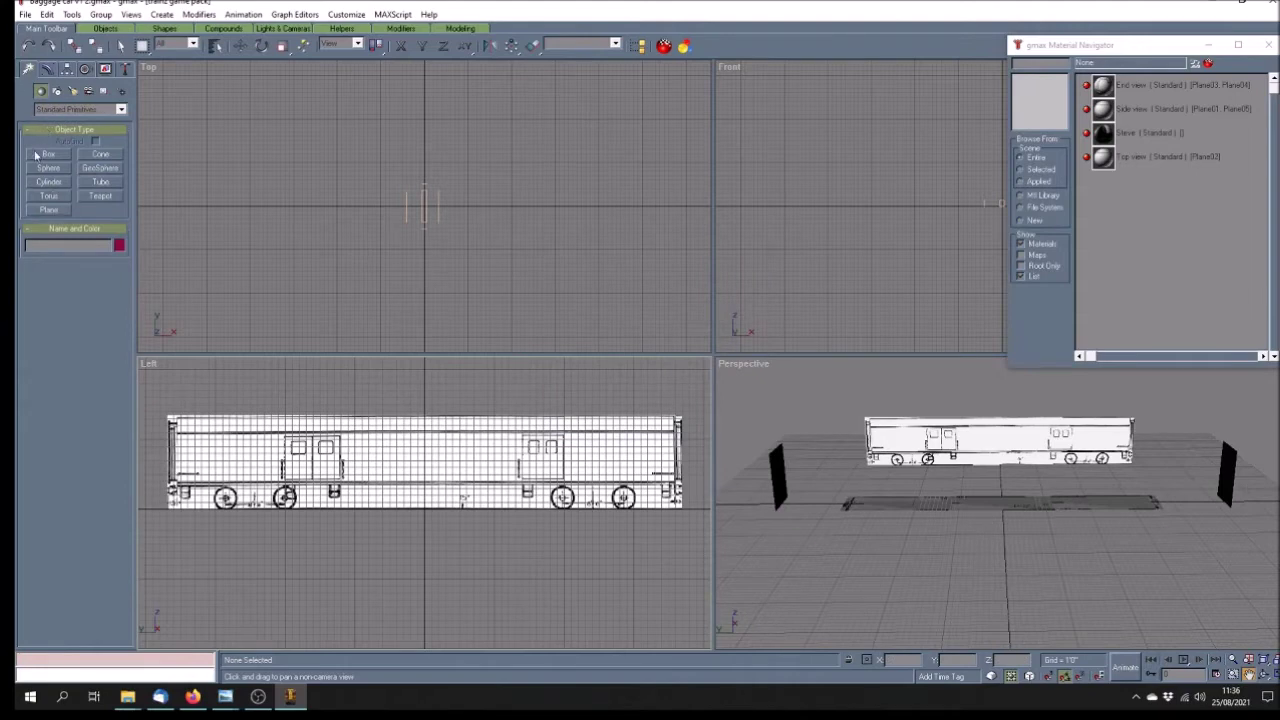
Draw a spline rectangle about 8'4" high and 23'5" wide above the side blueprint in the maximised Left view
left_click(57, 91)
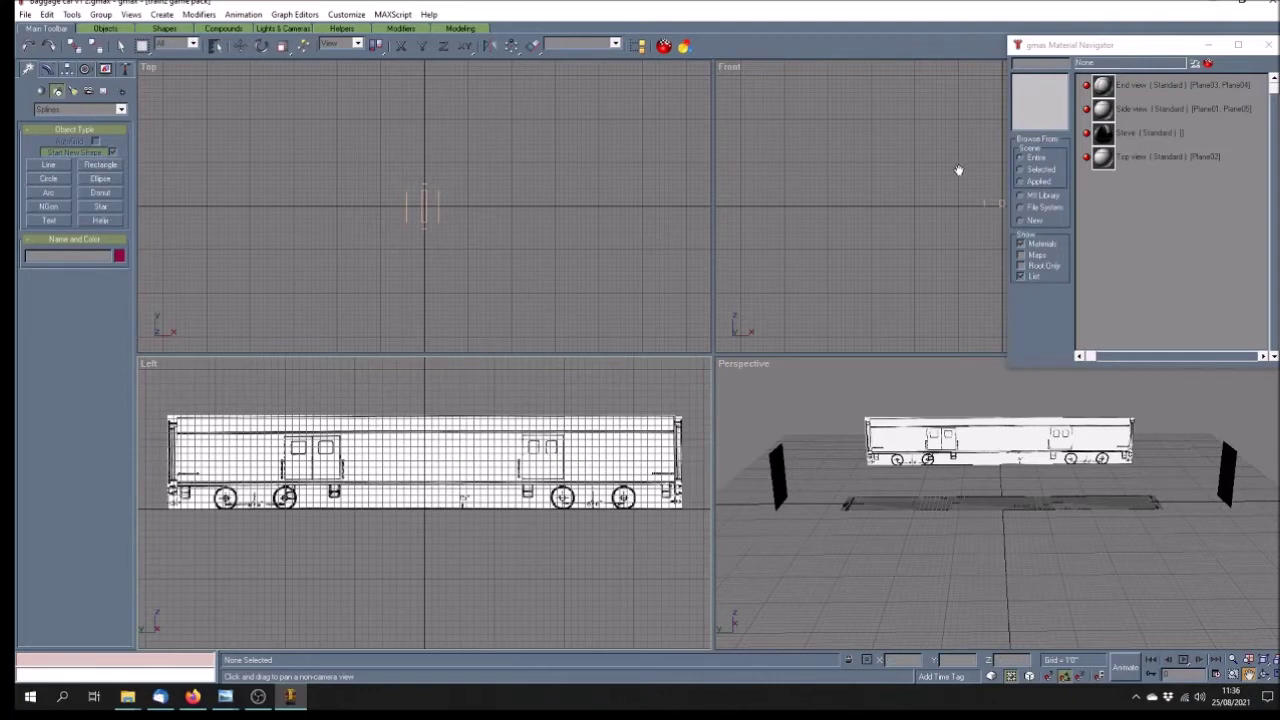
left_click(1265, 674)
left_click_drag(498, 300, 512, 490)
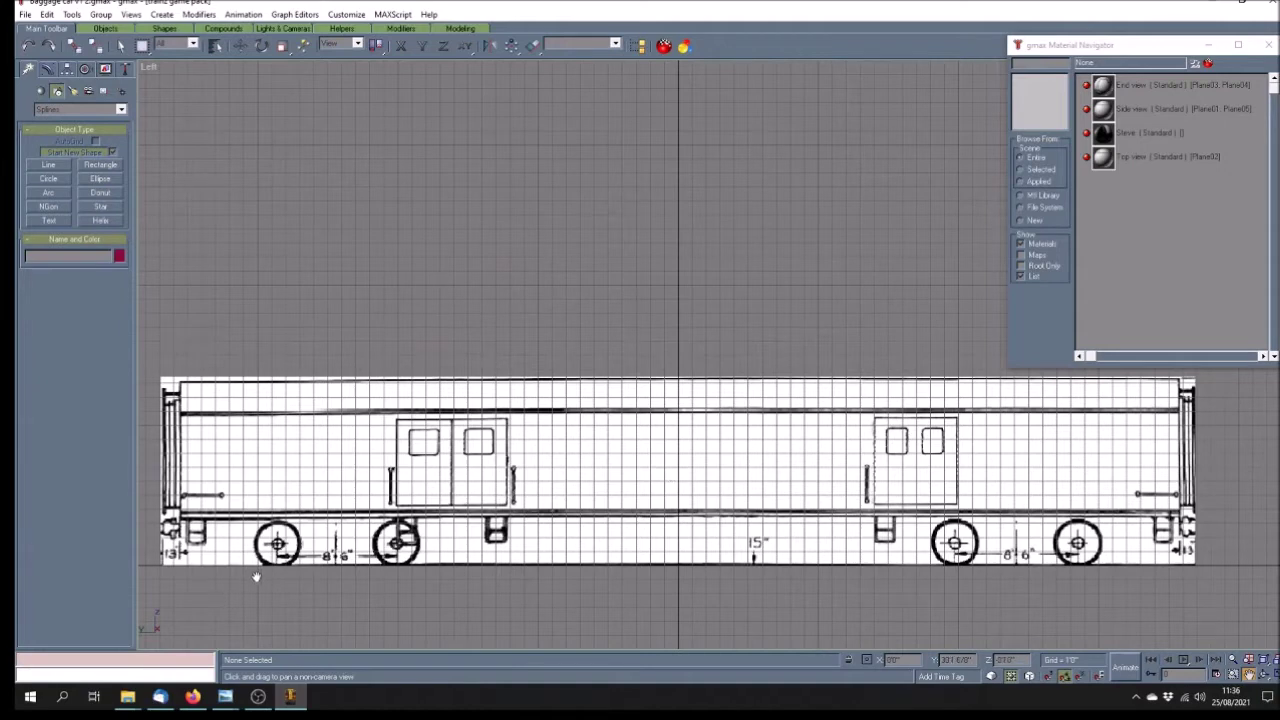
left_click(100, 164)
left_click_drag(200, 195, 535, 313)
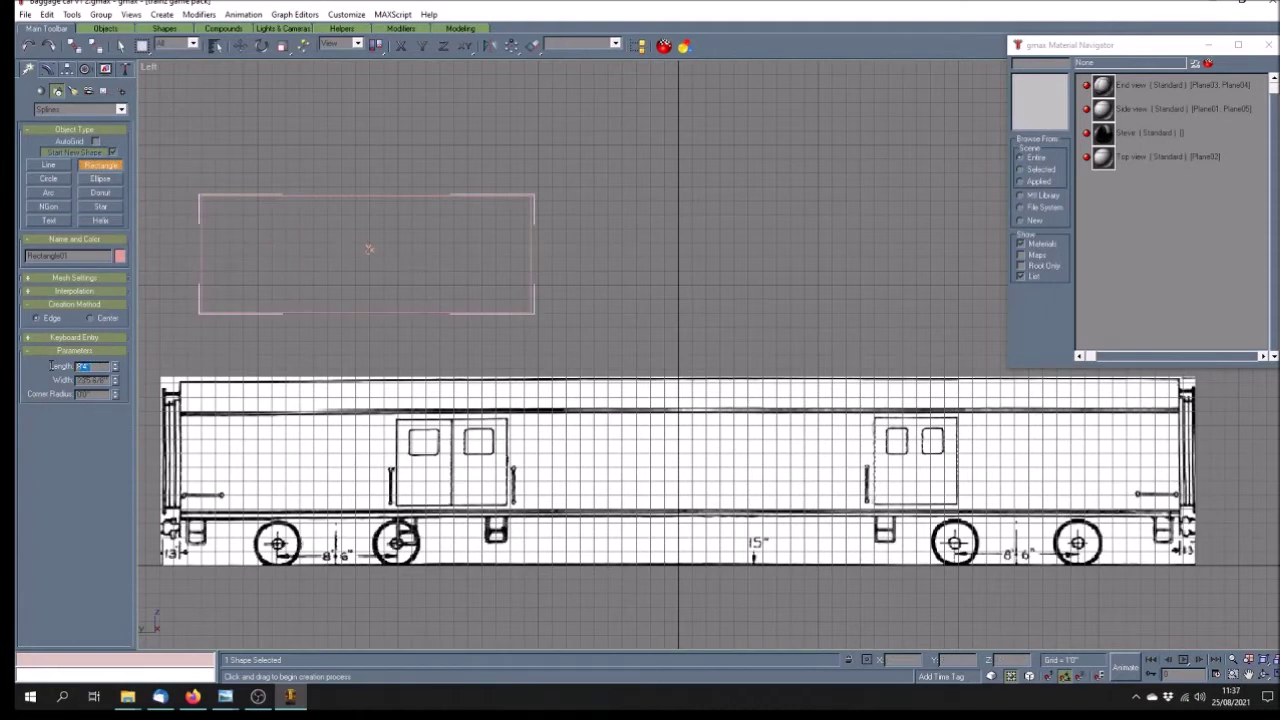
Set the rectangle's length to 7'9 3/8"
key("Tab")
type("1")
key("Return")
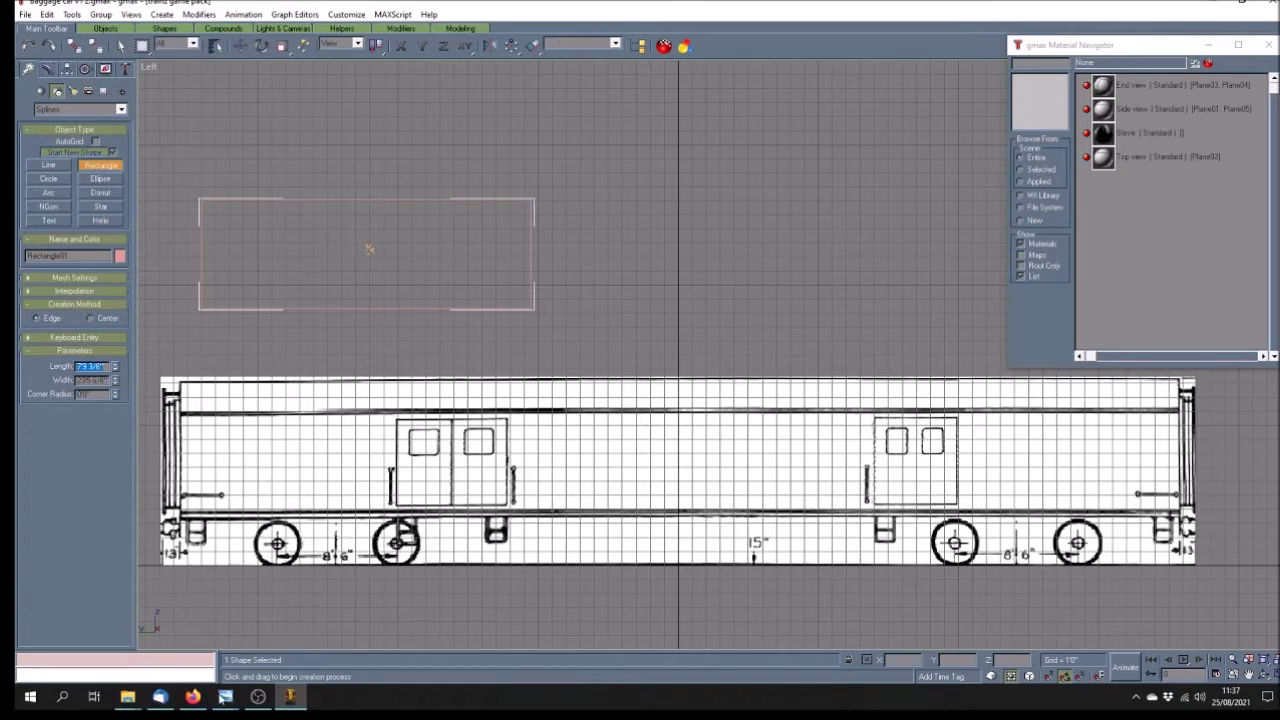
Check the car's length in the NP Baggage Mail side and top drawings, and return to the rectangle in gmax
mouse_move(225, 697)
left_click(347, 614)
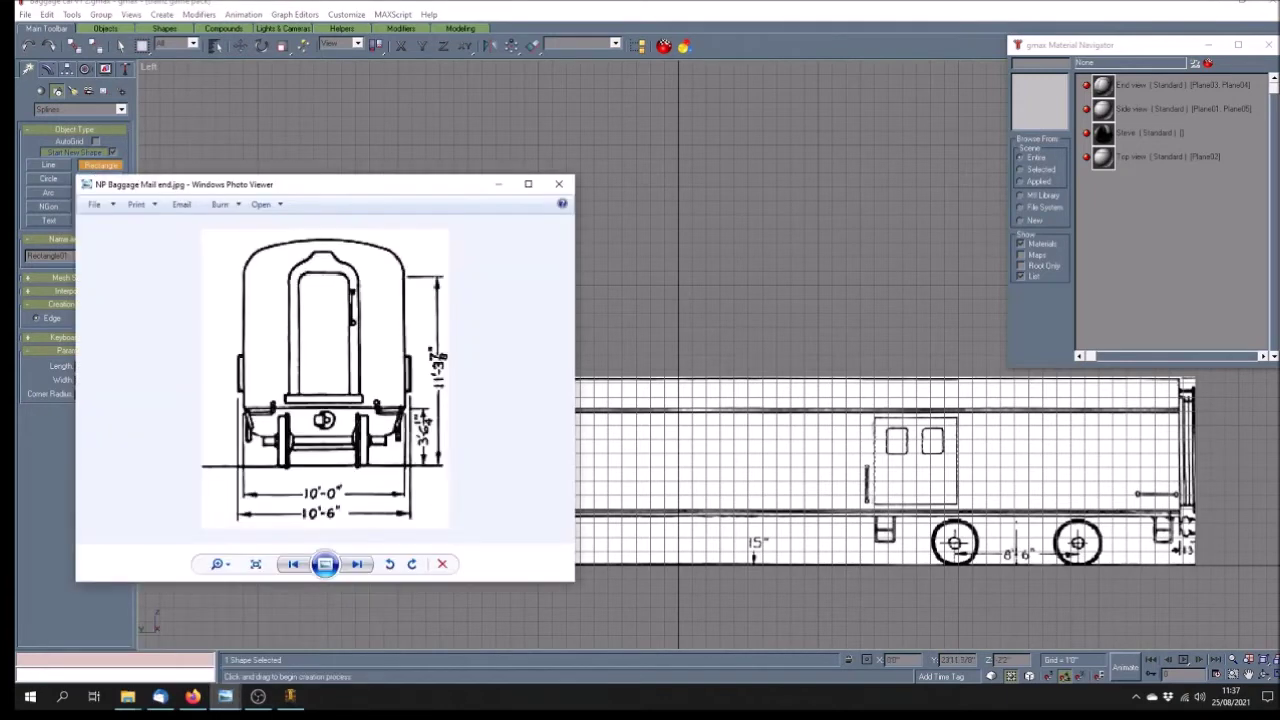
key("Right")
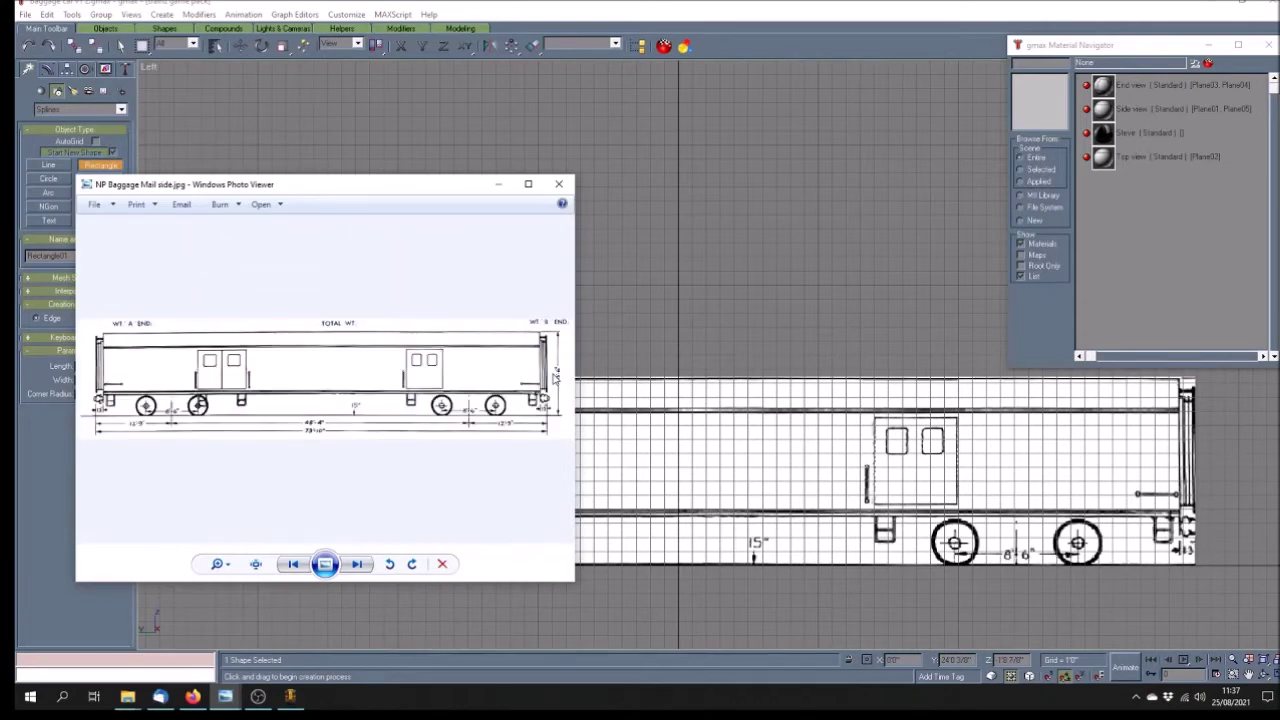
key("Right")
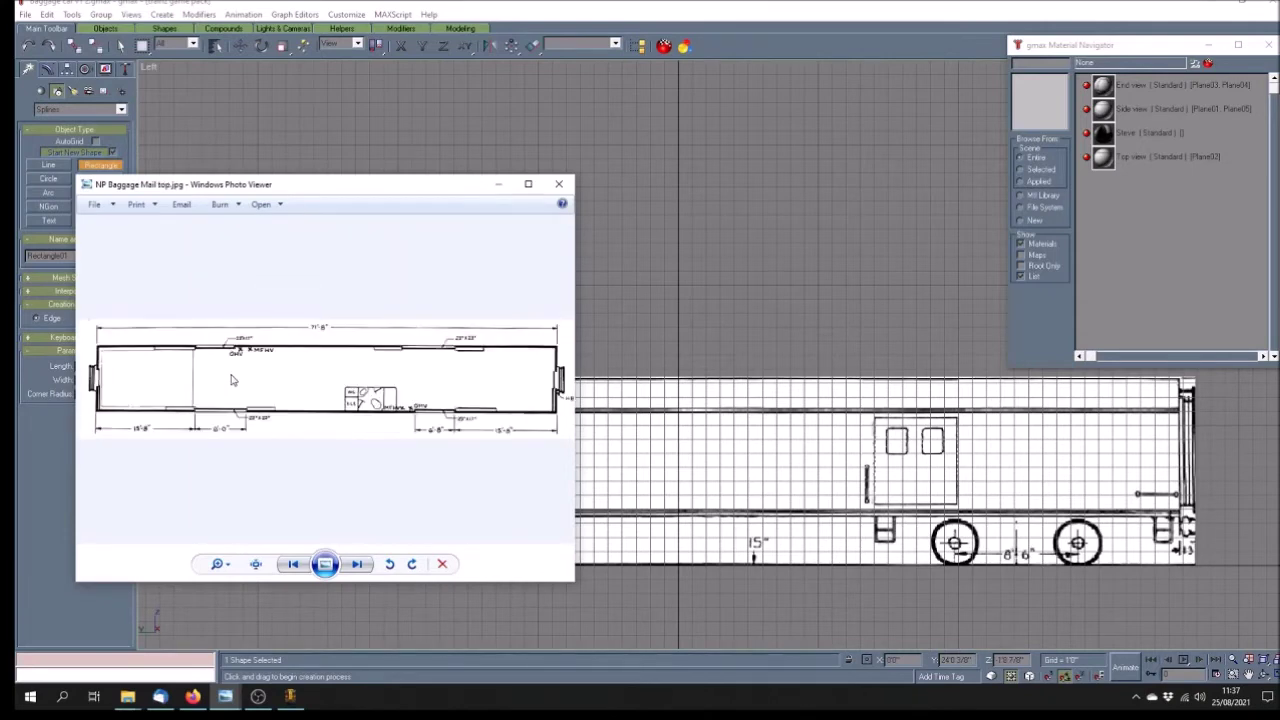
left_click(486, 14)
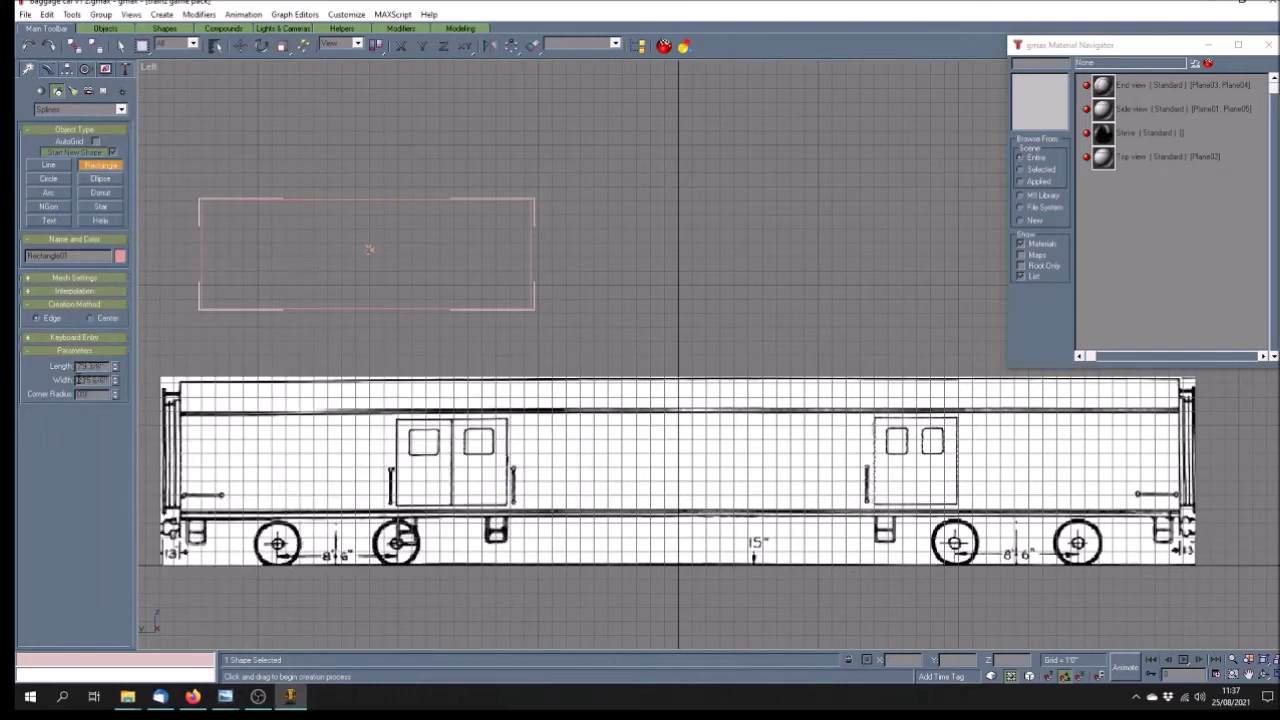
Set the rectangle's width to 71'8" and move it horizontally until it is centred on the vertical axis above the blueprint
left_click(92, 380)
type("1")
key("Return")
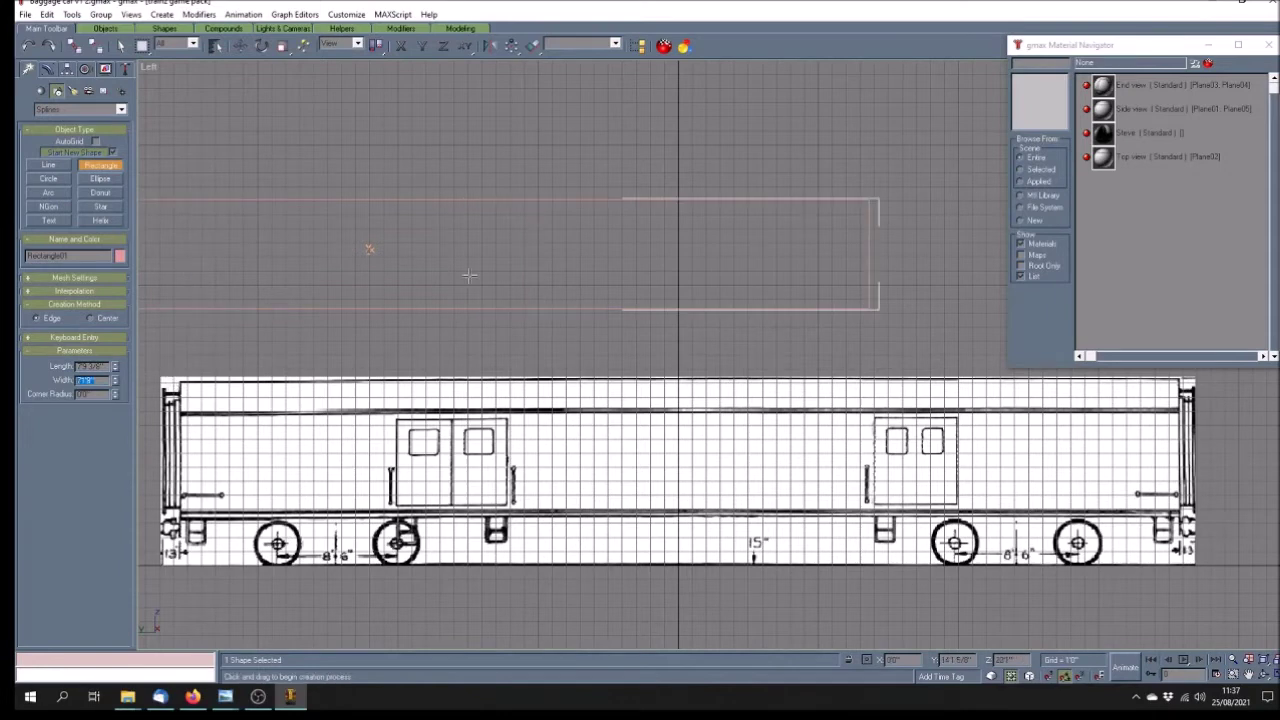
left_click(240, 45)
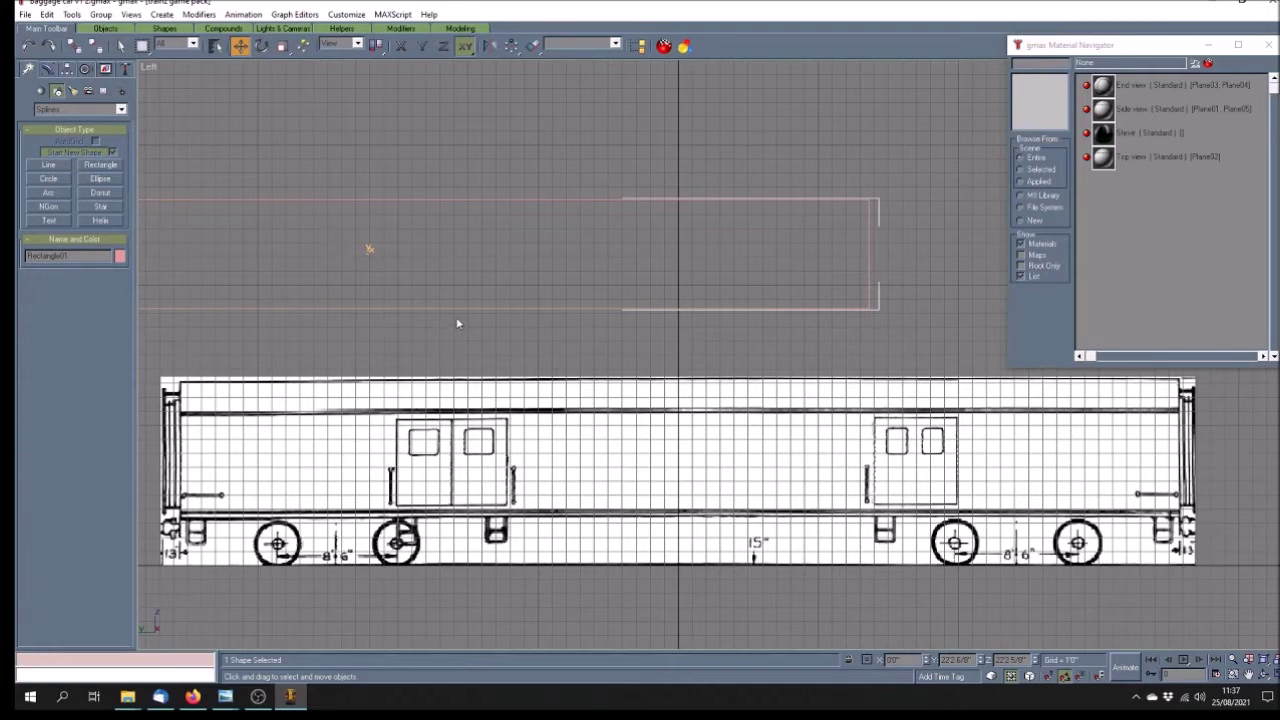
left_click(367, 254)
left_click_drag(367, 254, 678, 300)
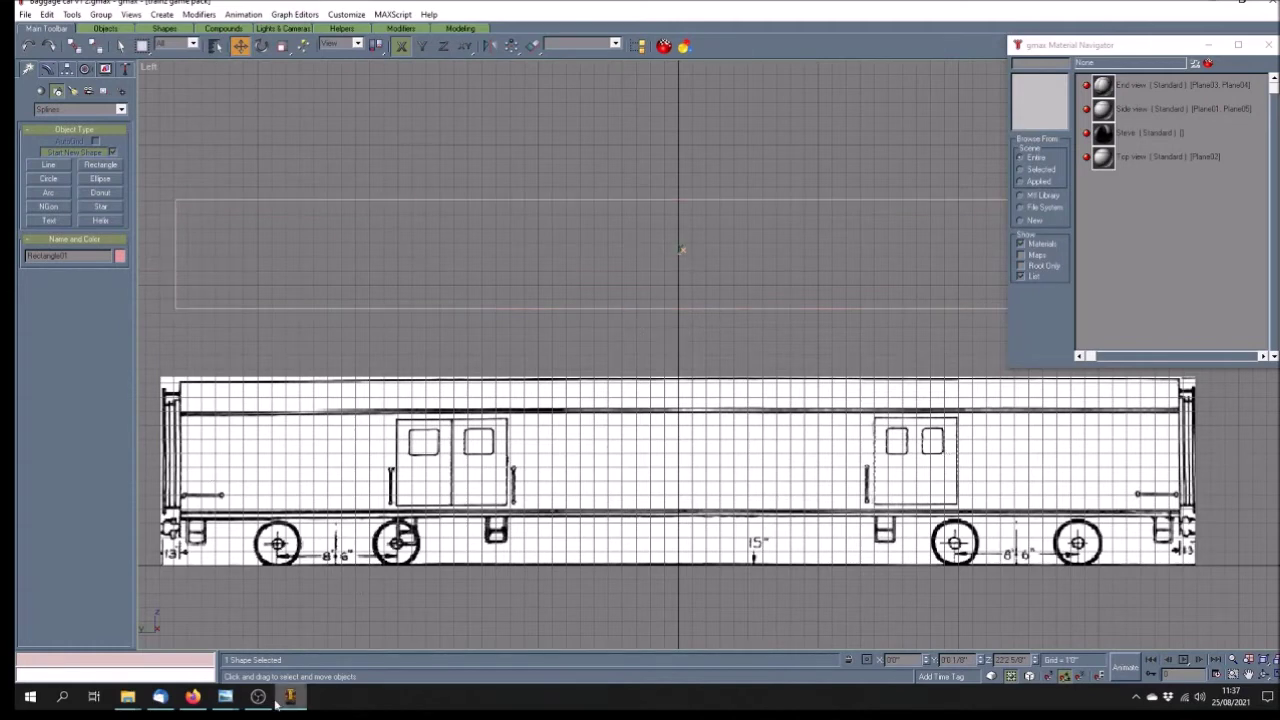
Review the car dimensions in the NP Baggage Mail side, full-sheet and top drawings in Photo Viewer
mouse_move(225, 696)
left_click(350, 635)
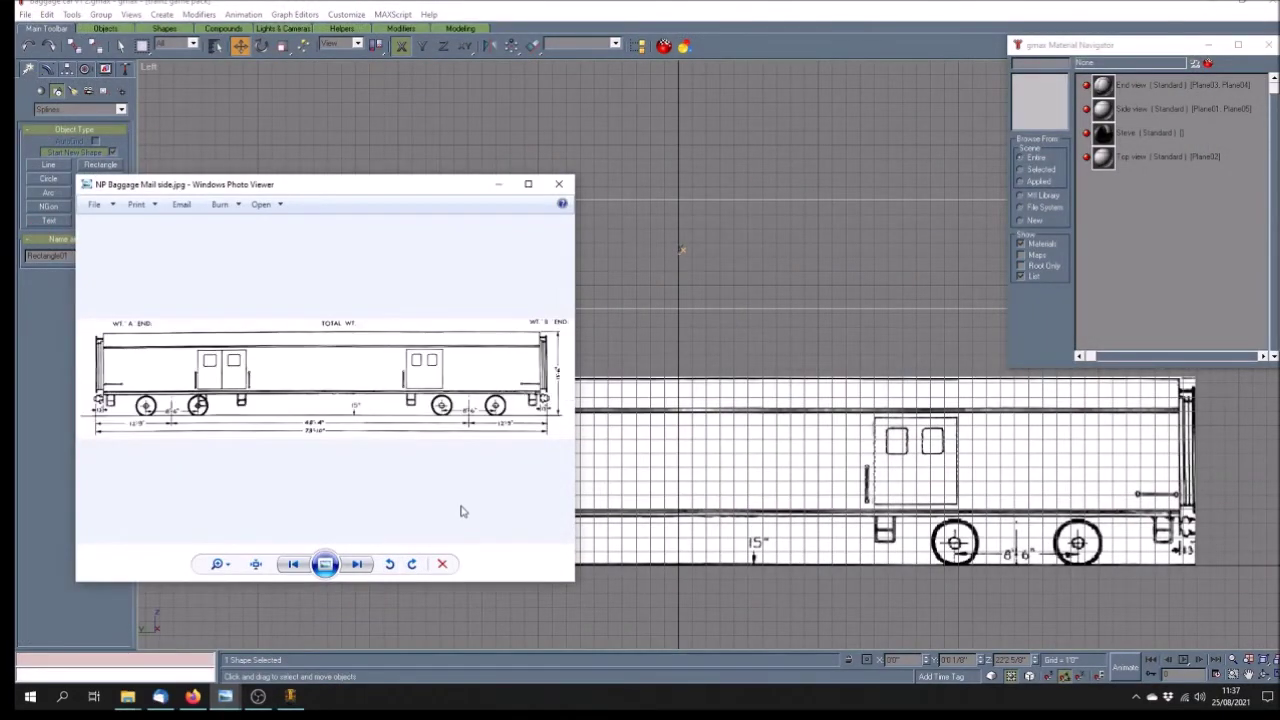
key("Right")
key("Right")
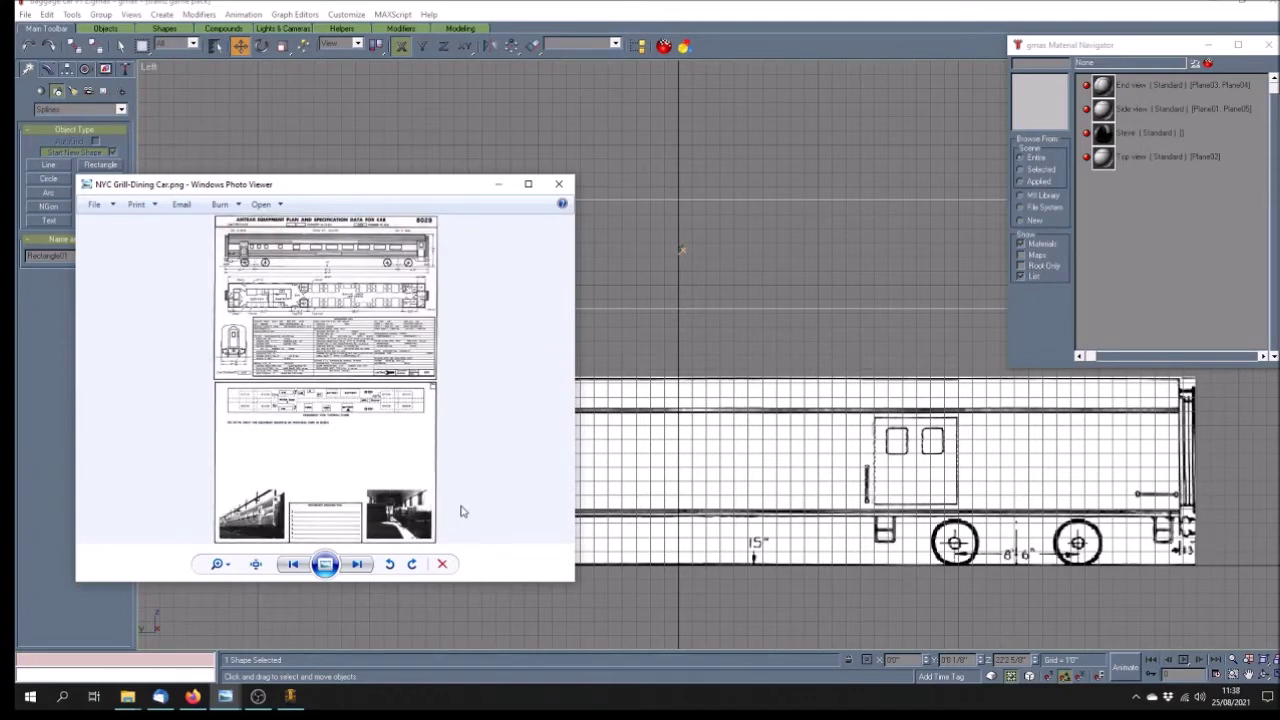
key("Left")
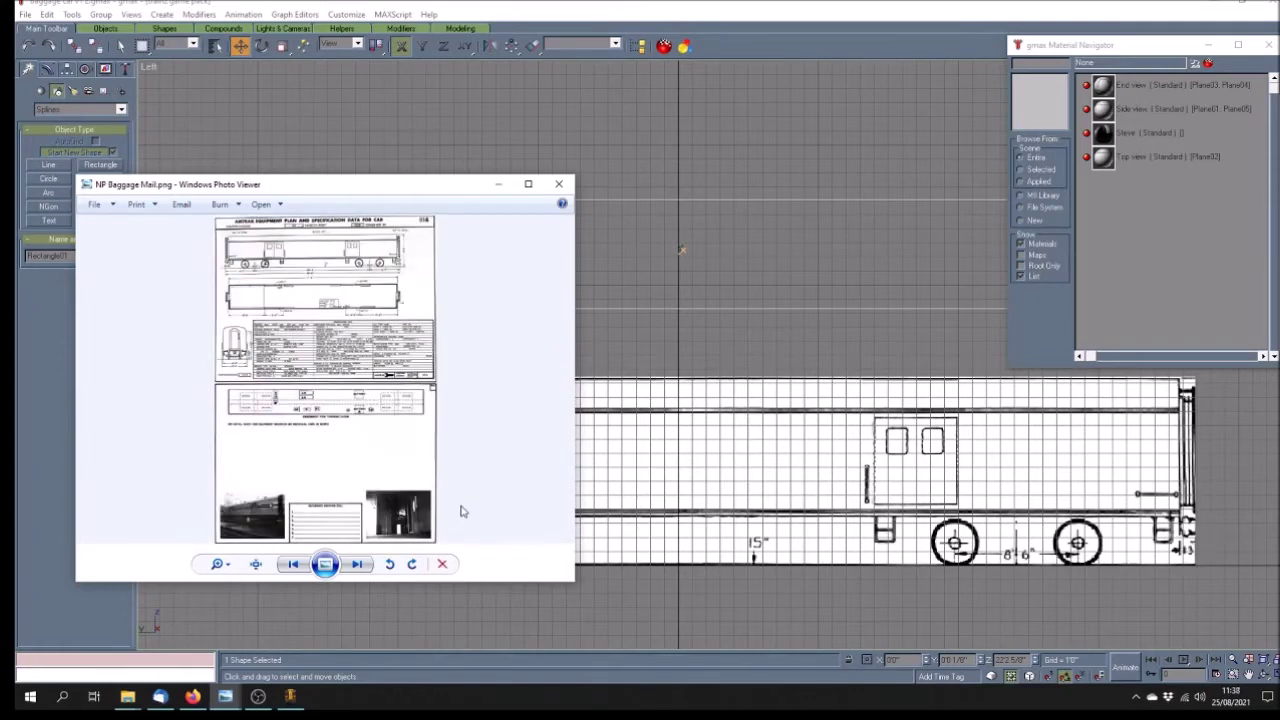
key("Left")
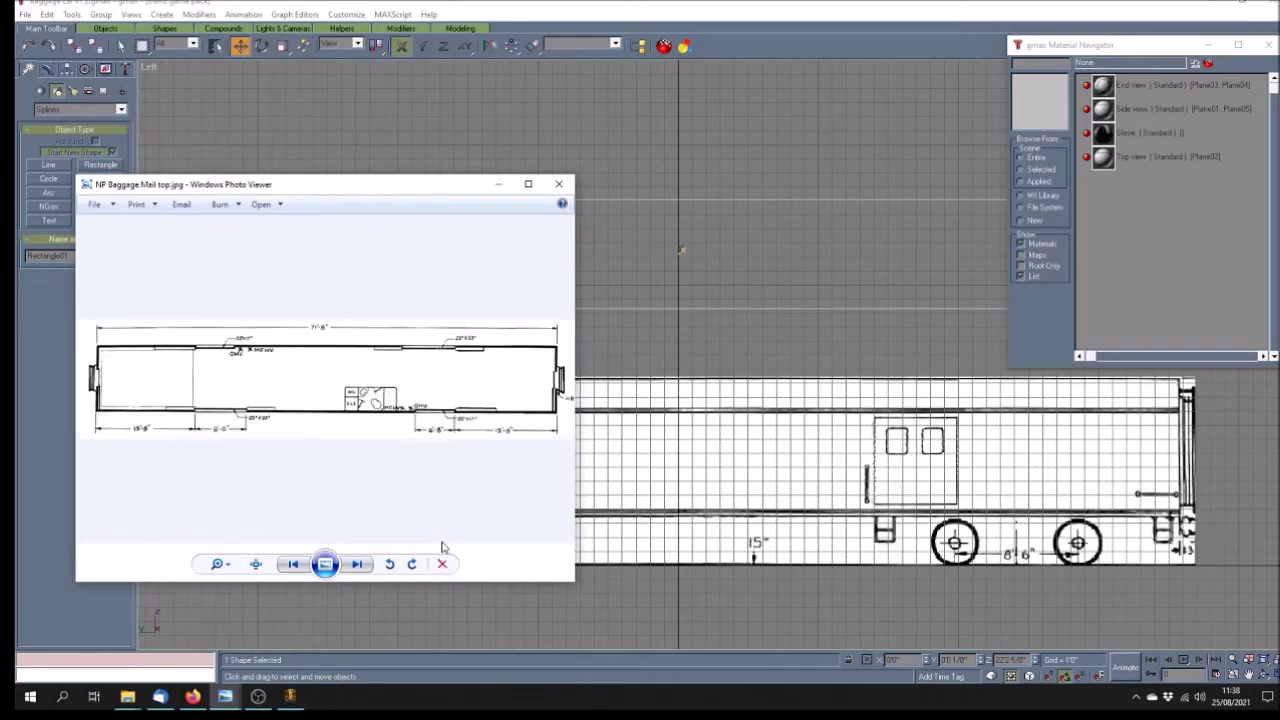
Examine the double baggage door and car side in the NP BagMail4.jpg photo, and return to gmax
mouse_move(225, 697)
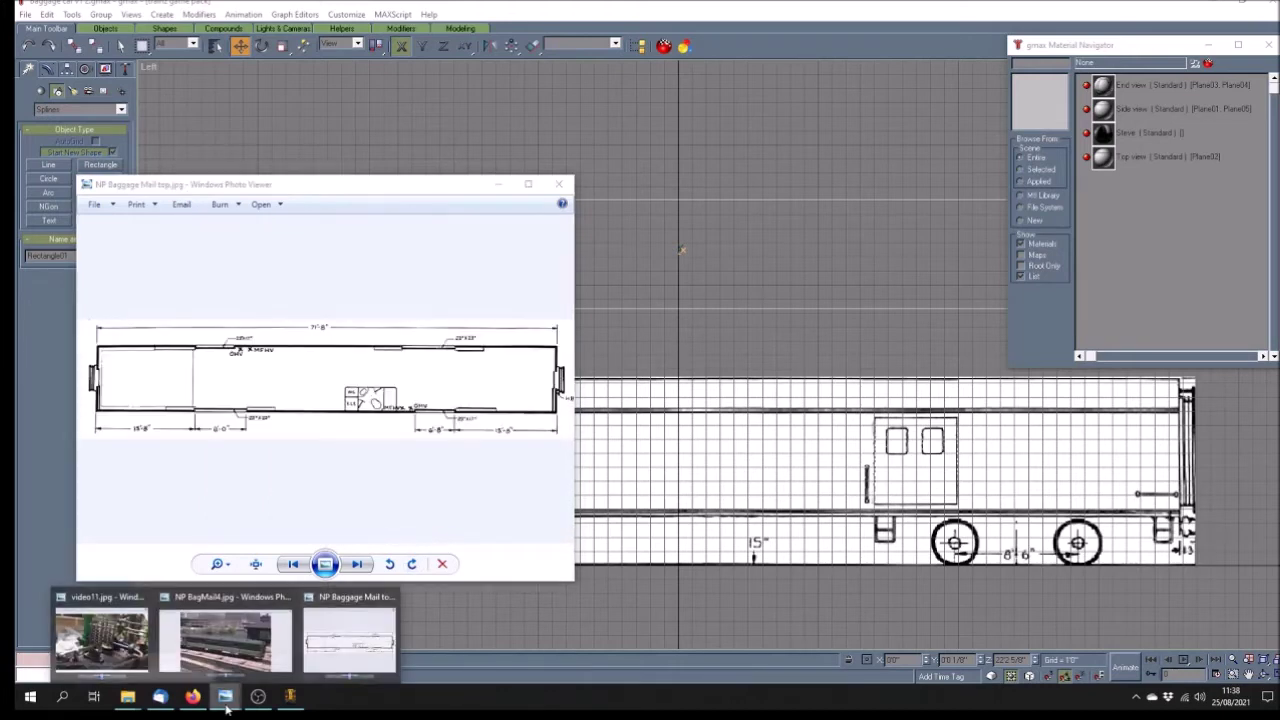
left_click(242, 608)
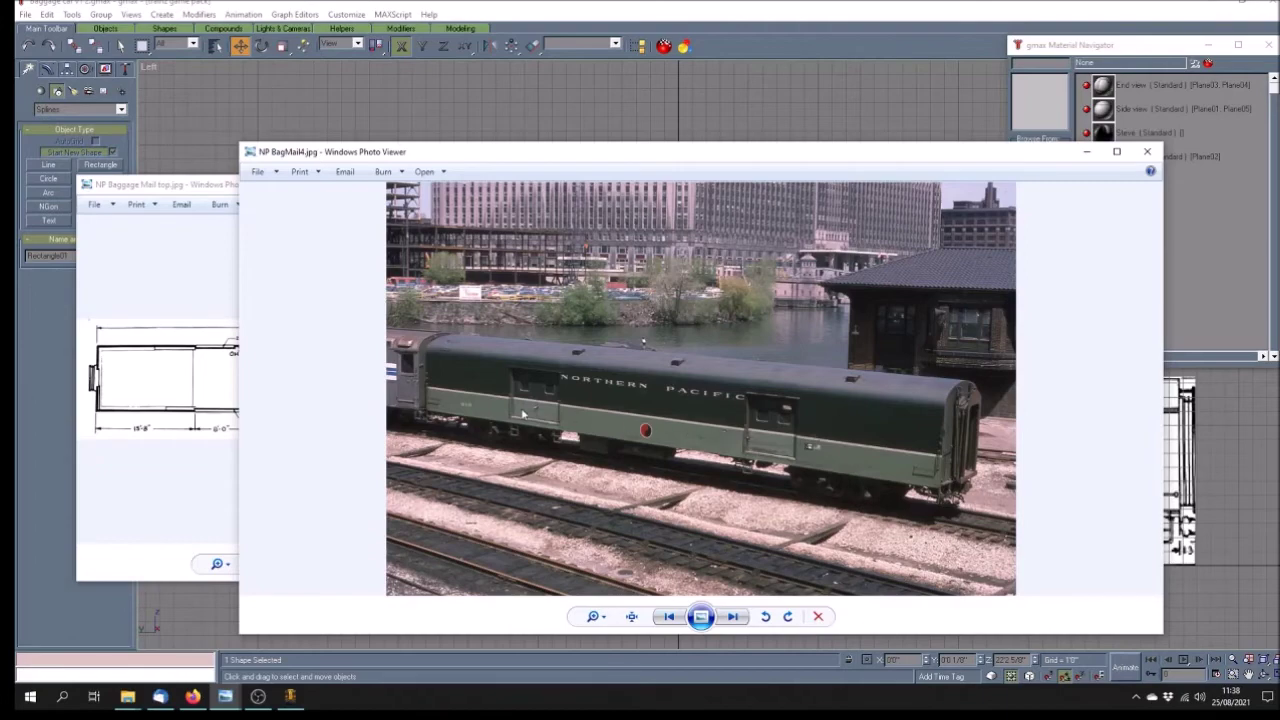
scroll(514, 410, "up", 3)
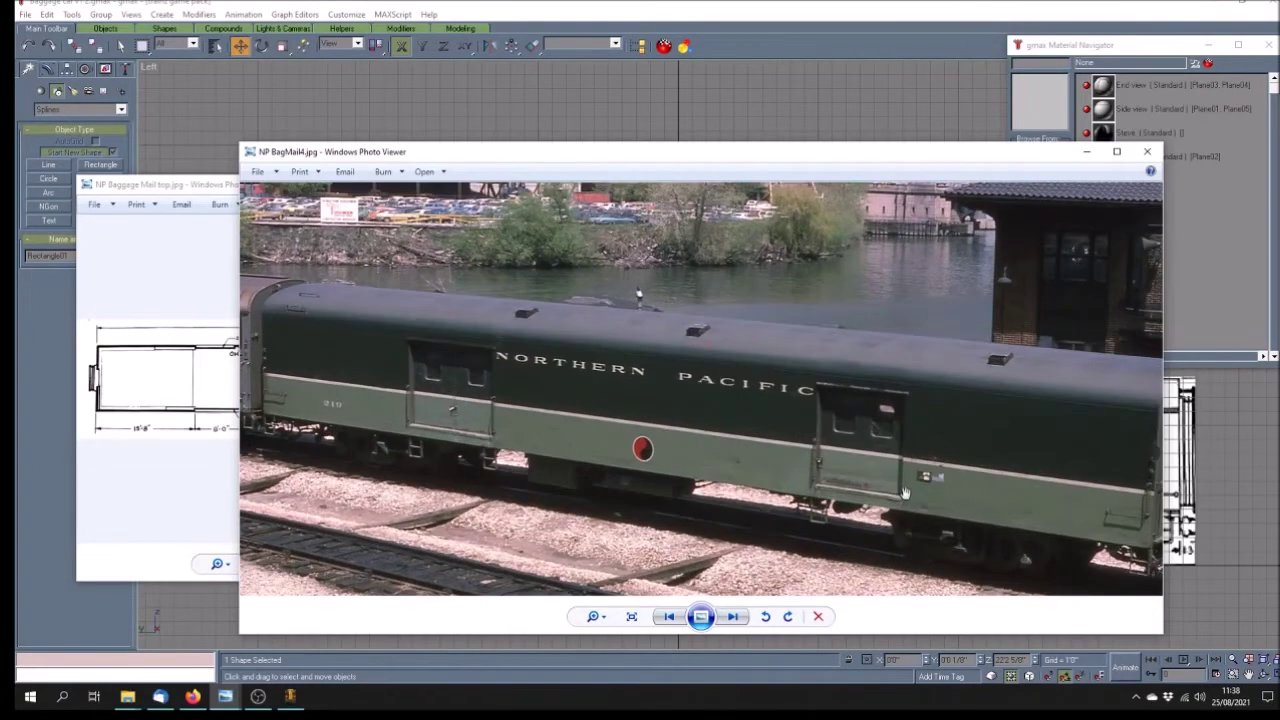
scroll(378, 412, "up", 3)
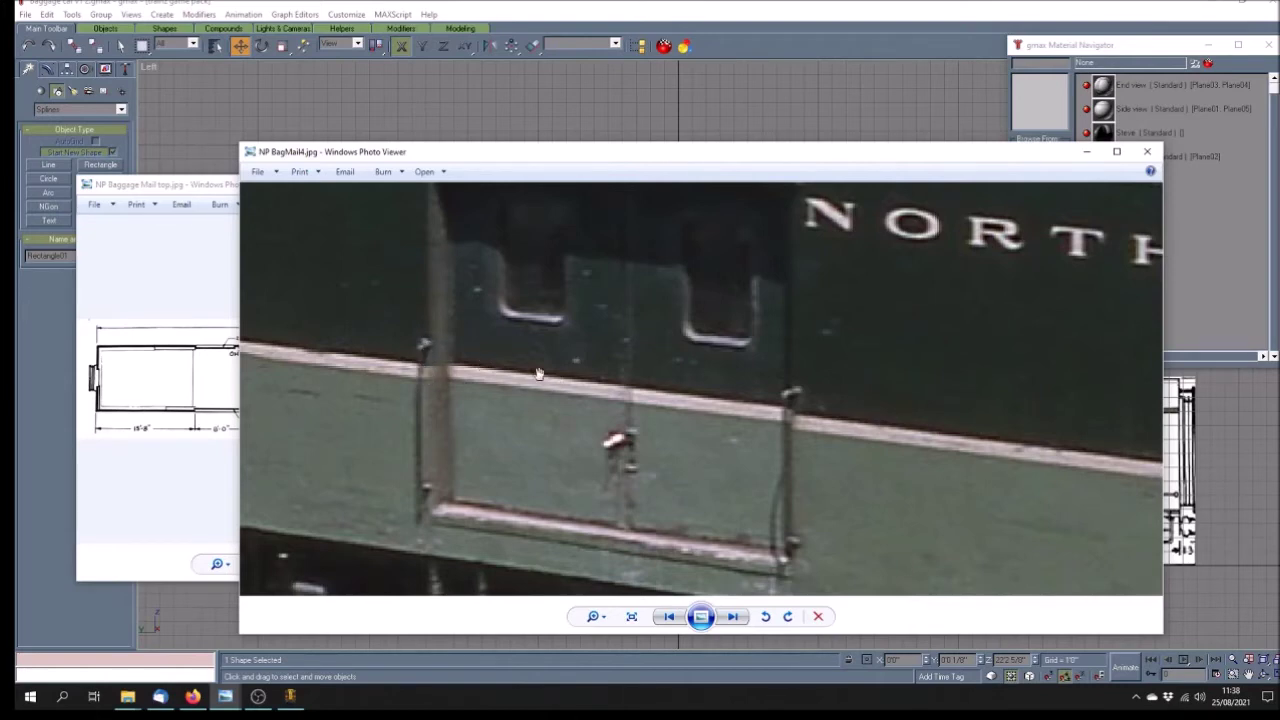
left_click(736, 54)
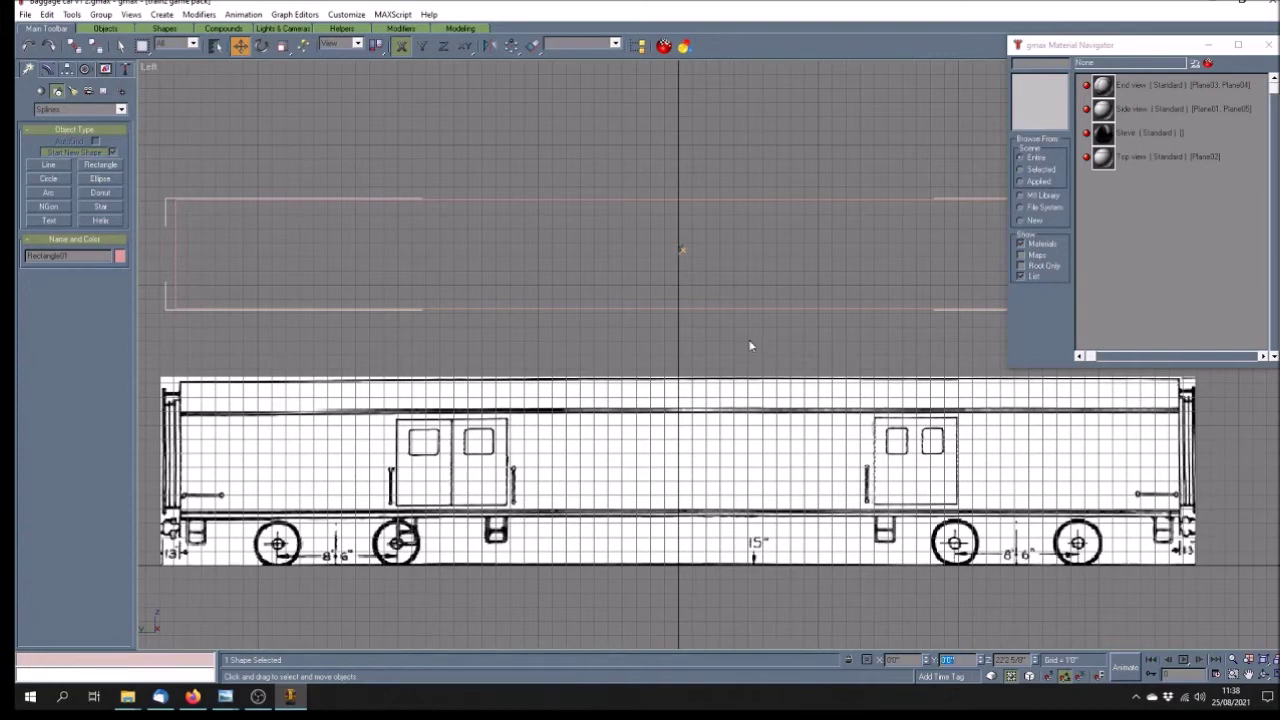
Change the US Standard units to Feet w/Decimal Inches
left_click(346, 14)
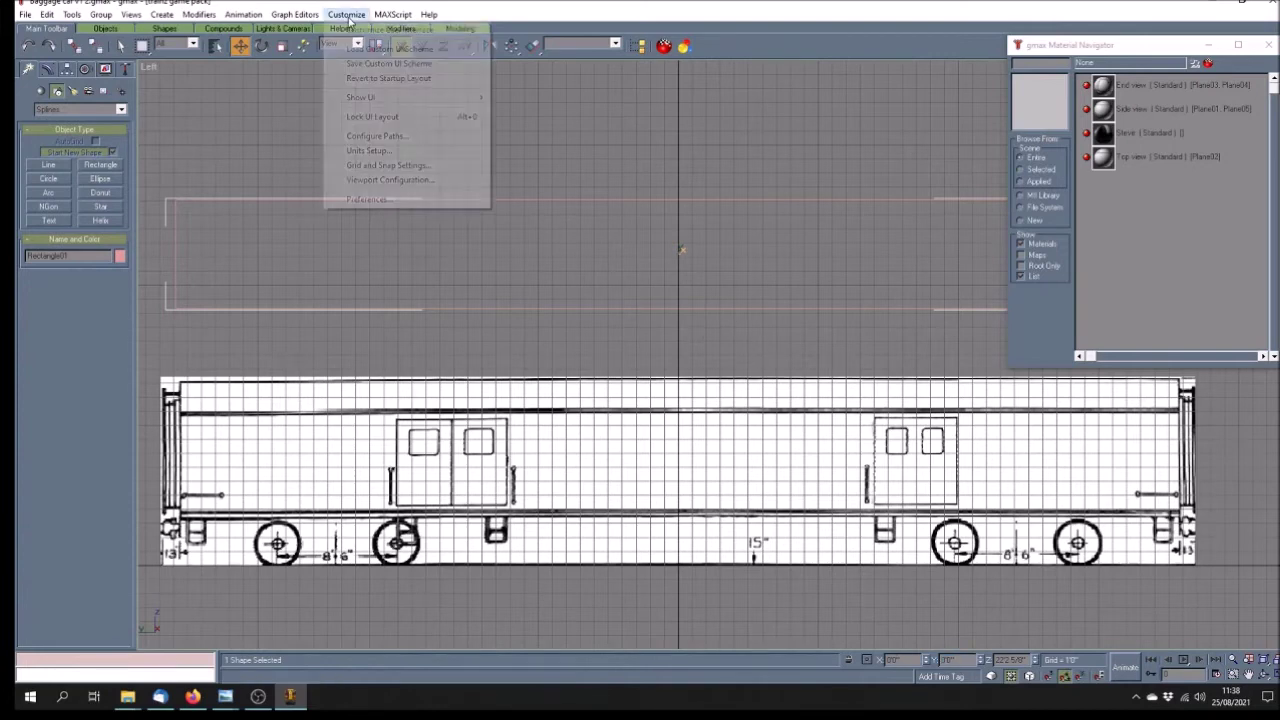
left_click(379, 151)
left_click(661, 328)
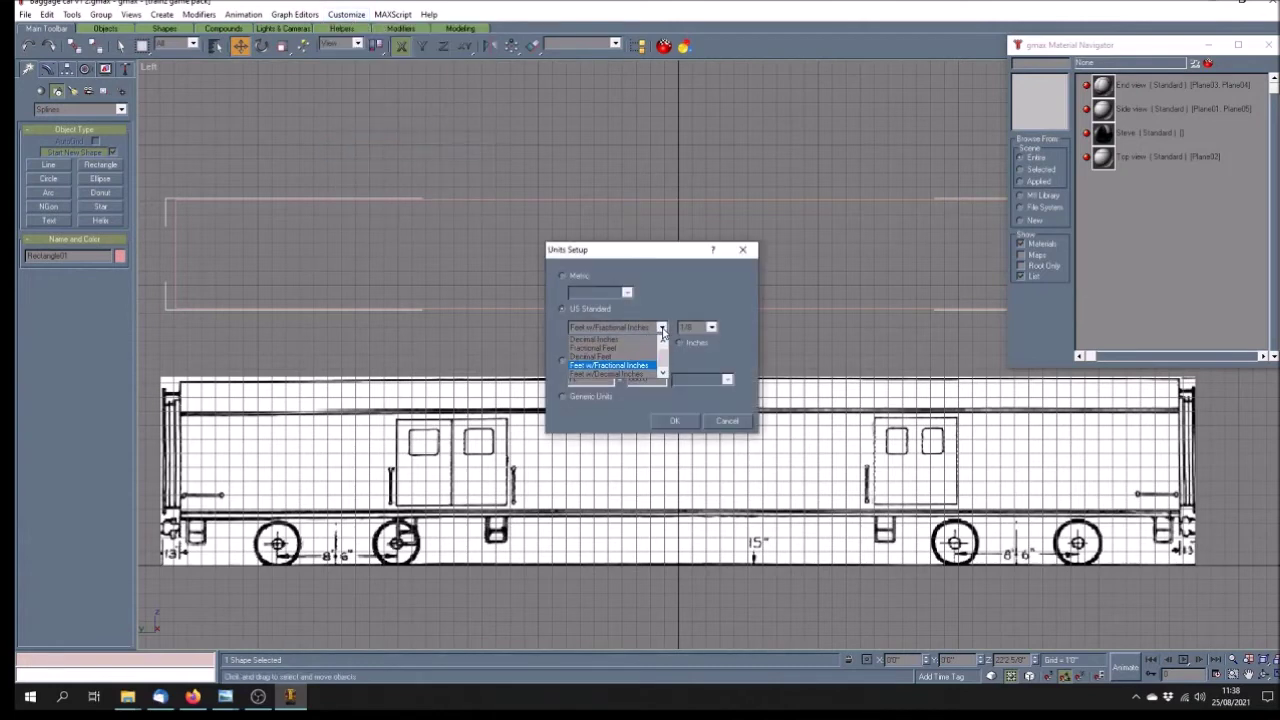
left_click(612, 373)
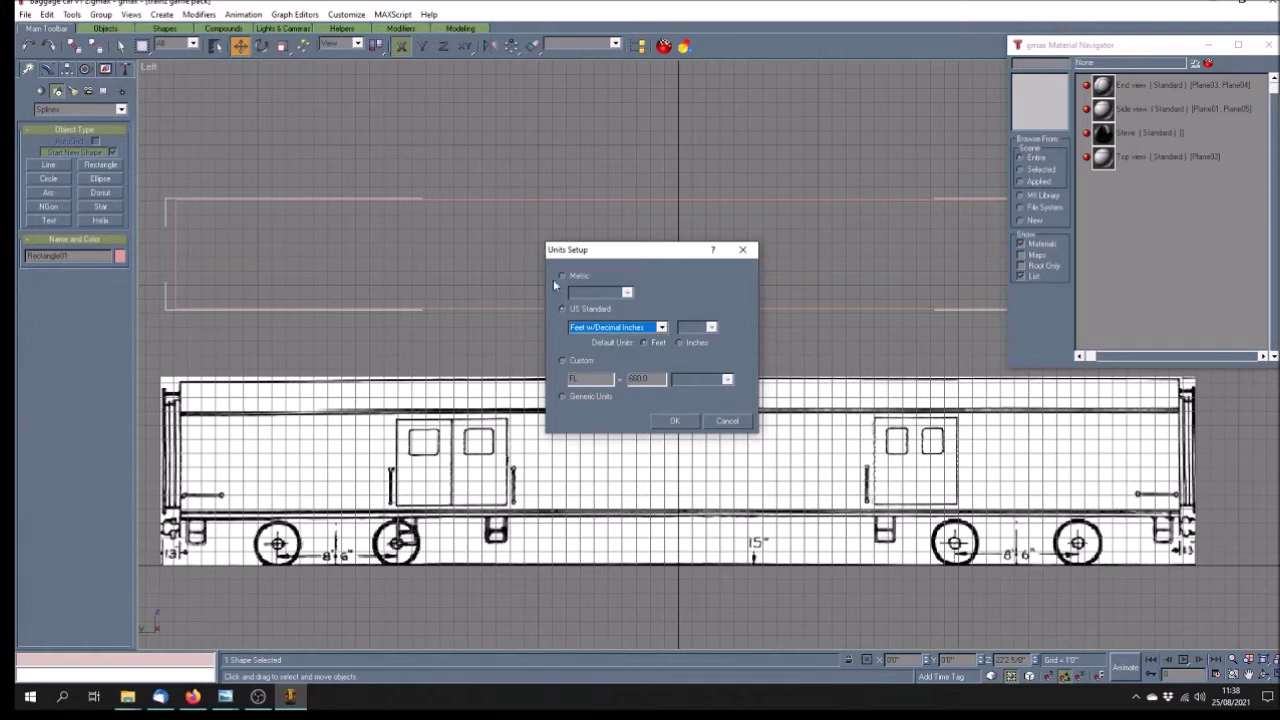
left_click(676, 423)
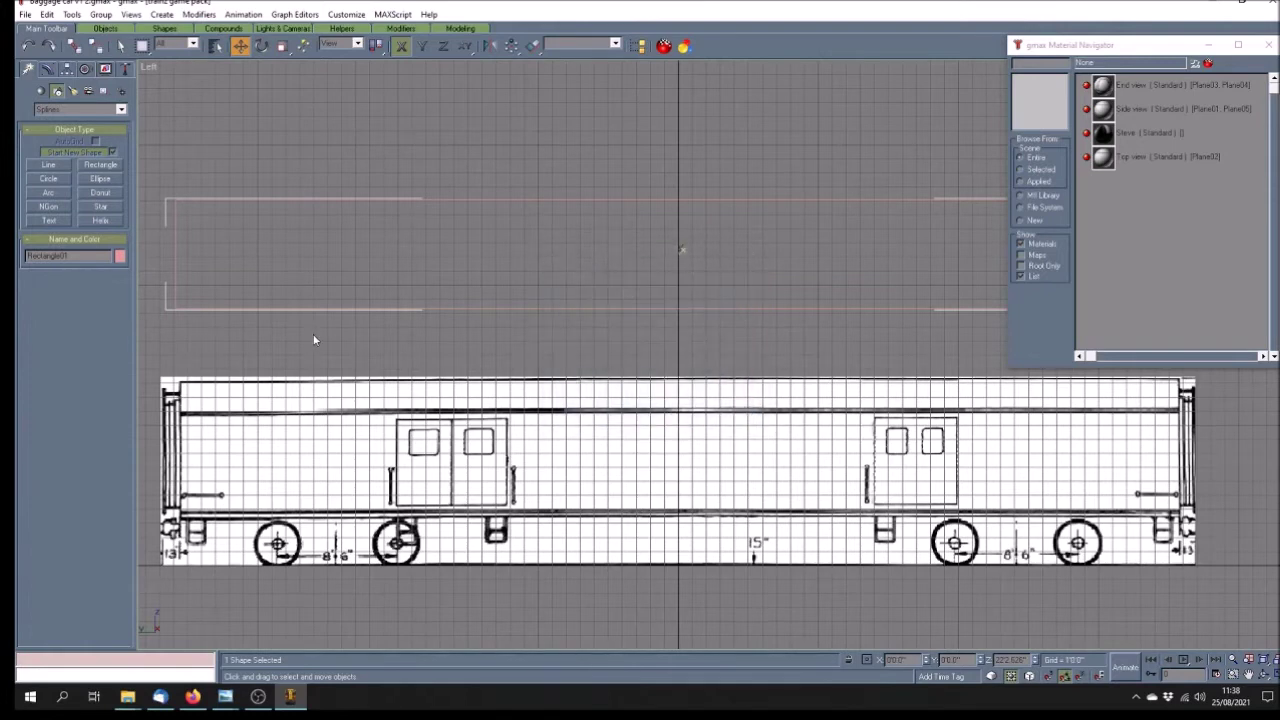
Move the rectangle vertically down onto the car body in the side blueprint
left_click(47, 68)
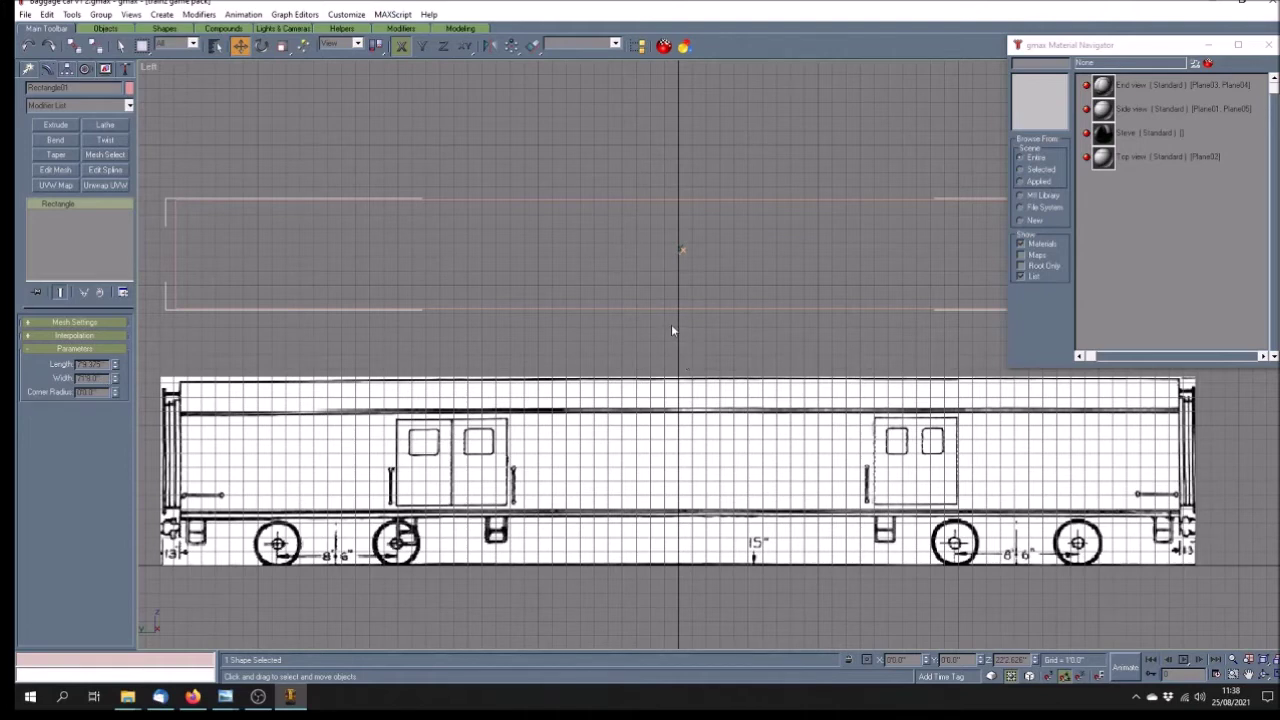
left_click_drag(678, 250, 681, 452)
Try dark blue as the rectangle's object colour
left_click(129, 88)
left_click(706, 338)
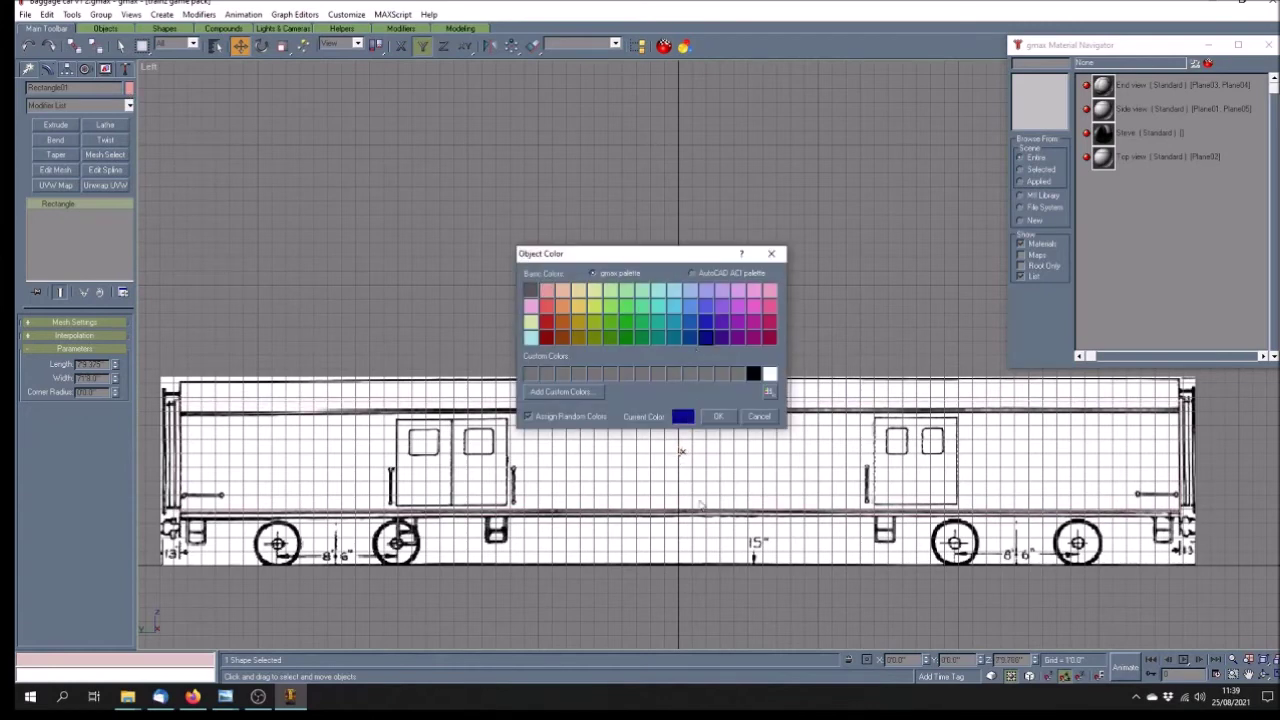
left_click(718, 416)
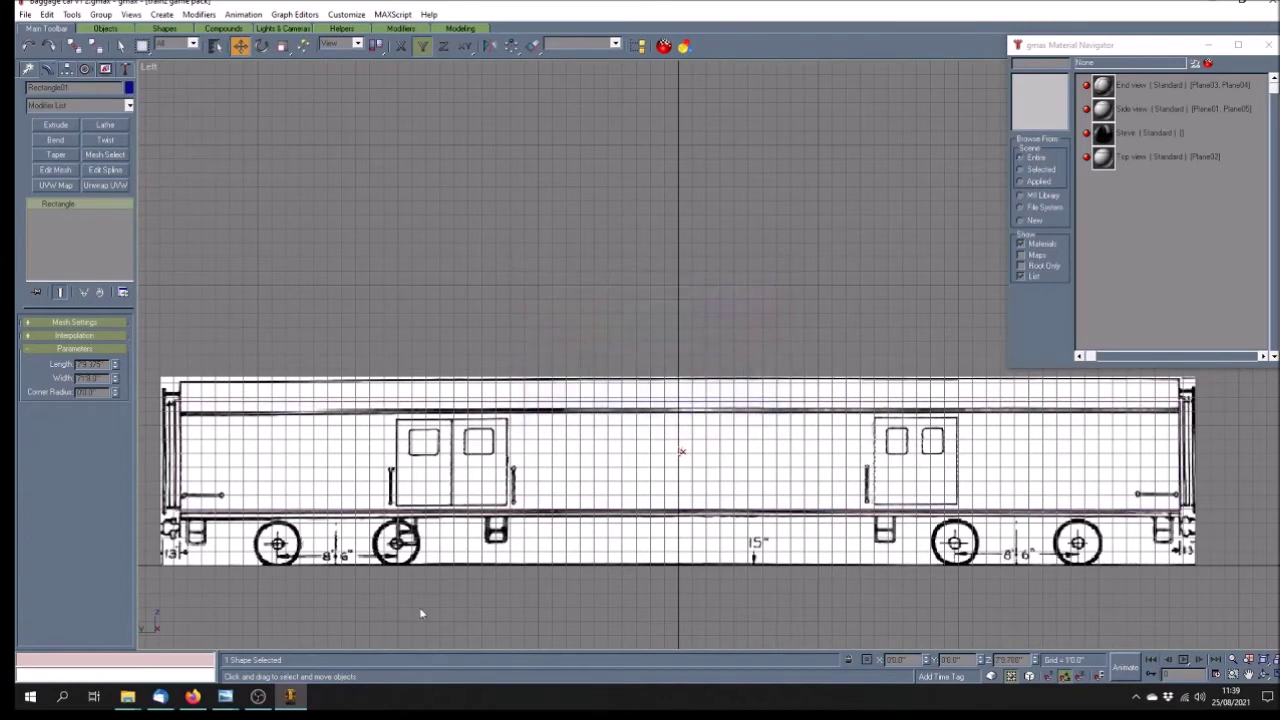
Change the rectangle's object colour to light yellow-green
left_click(129, 88)
left_click(595, 306)
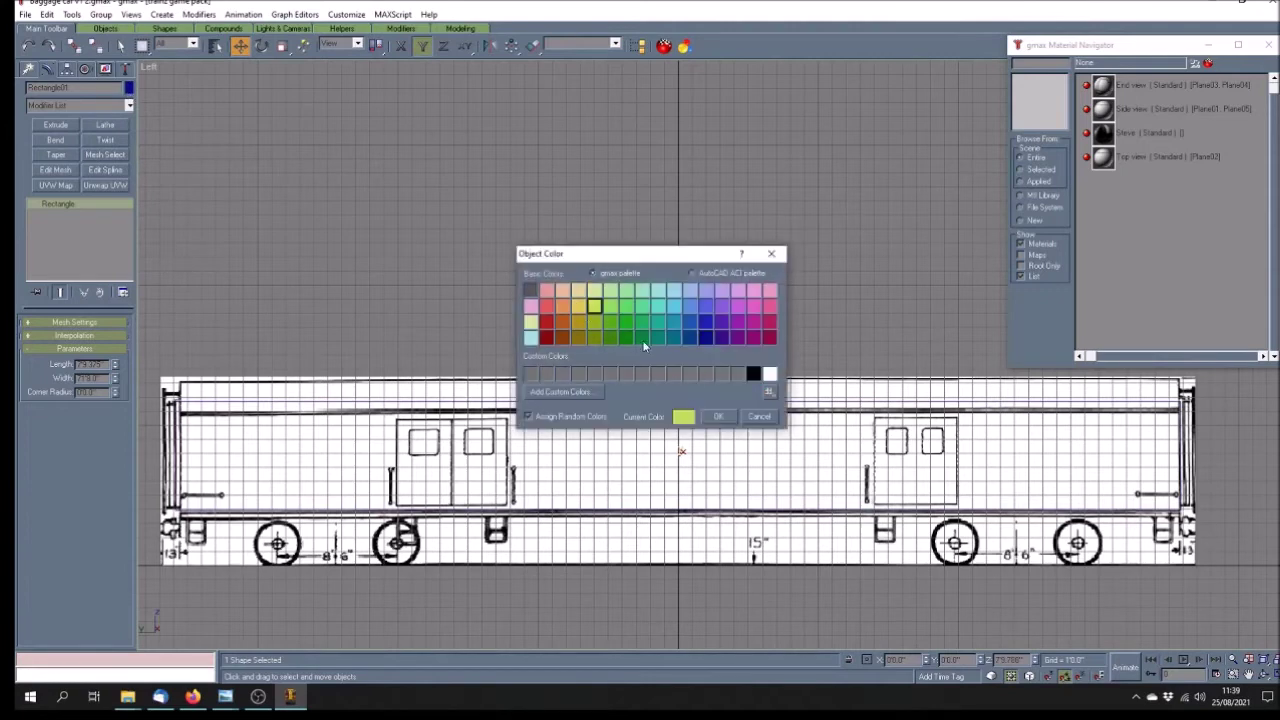
left_click(719, 416)
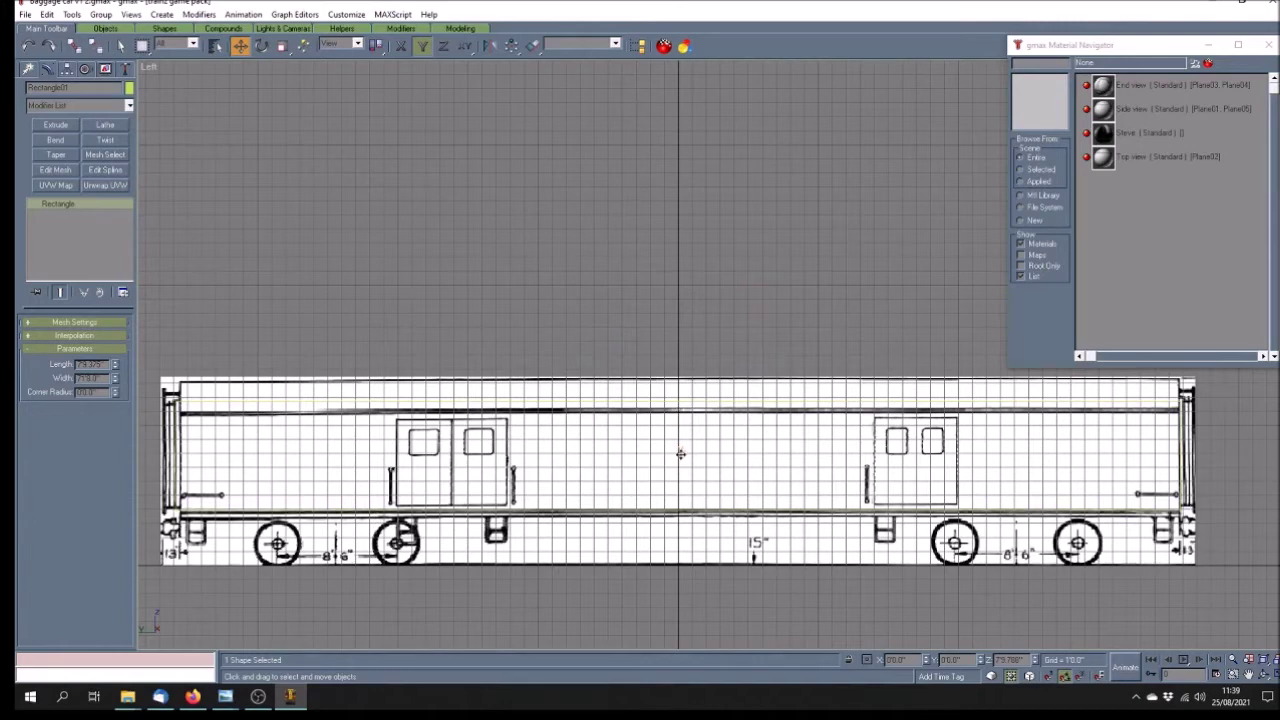
Nudge the rectangle slightly down to fit the blueprint's body lines, and check its lower corner at the car's left end
left_click_drag(679, 453, 682, 457)
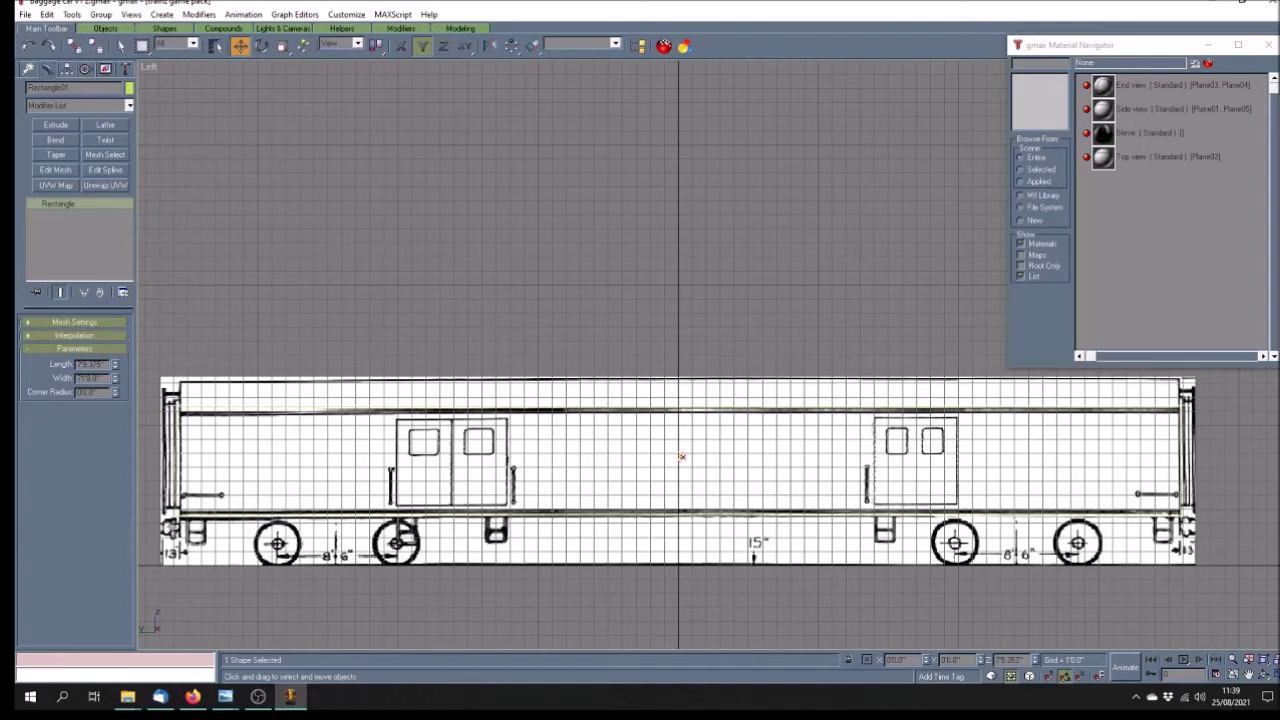
scroll(172, 525, "up", 2)
scroll(172, 520, "up", 5)
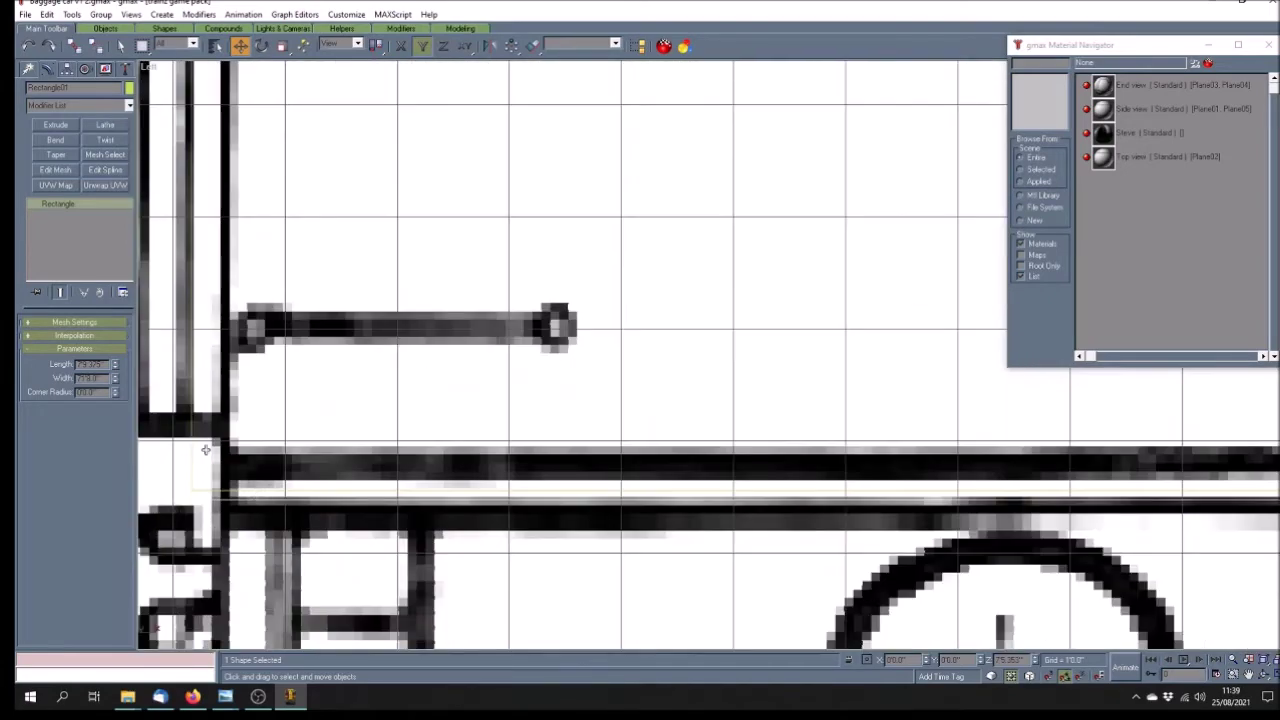
scroll(243, 482, "down", 5)
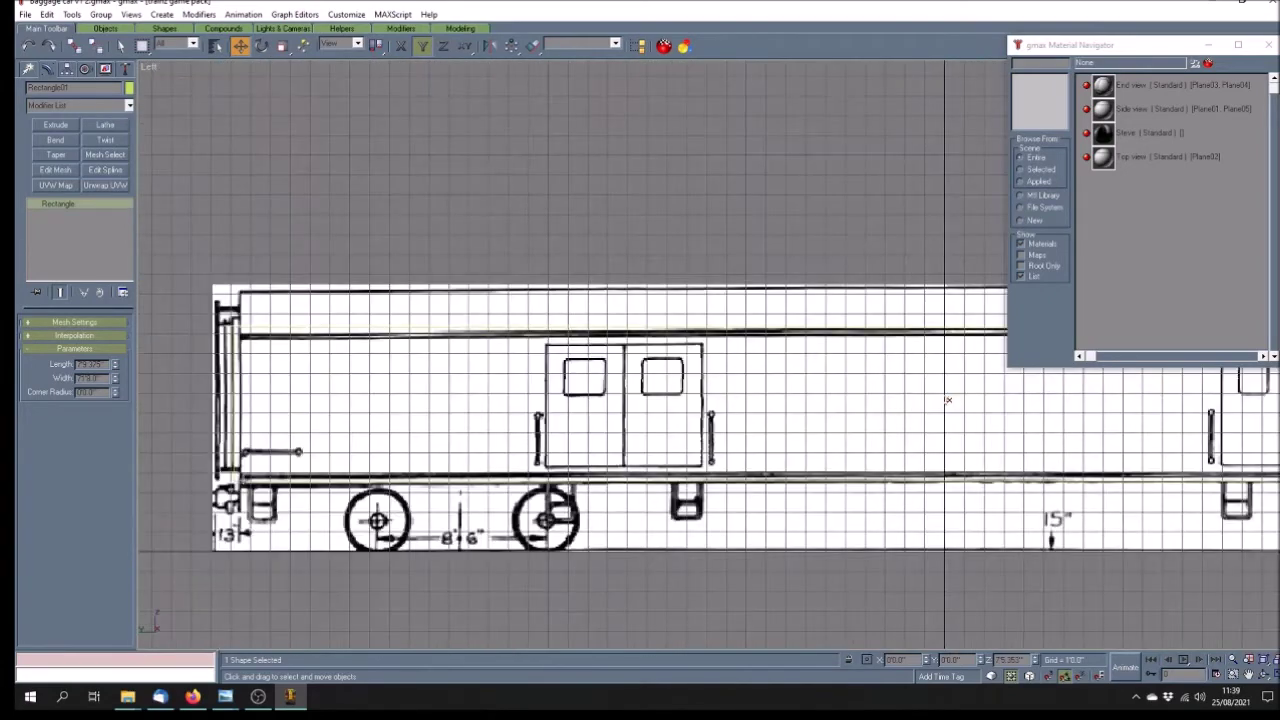
scroll(244, 482, "down", 2)
scroll(403, 474, "down", 2)
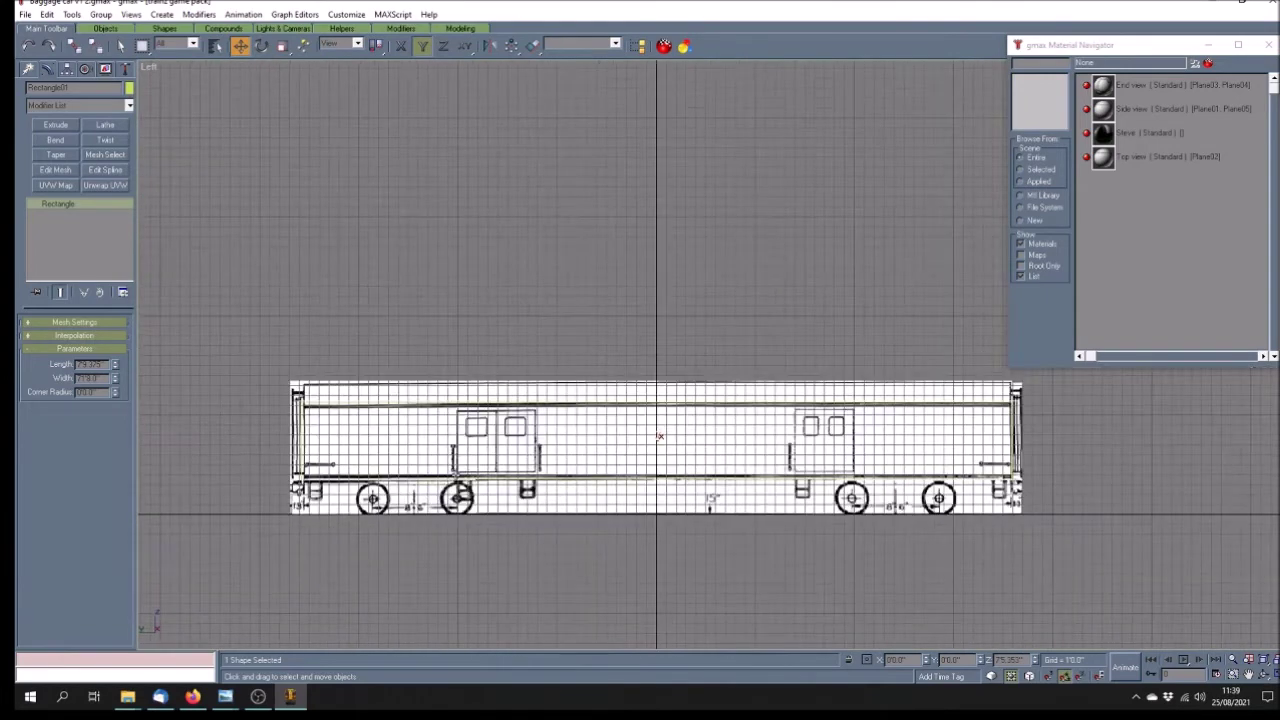
Select the side blueprint plane and open its UVW editor at the Unwrap UVW modifier's Select Face level
left_click(224, 345)
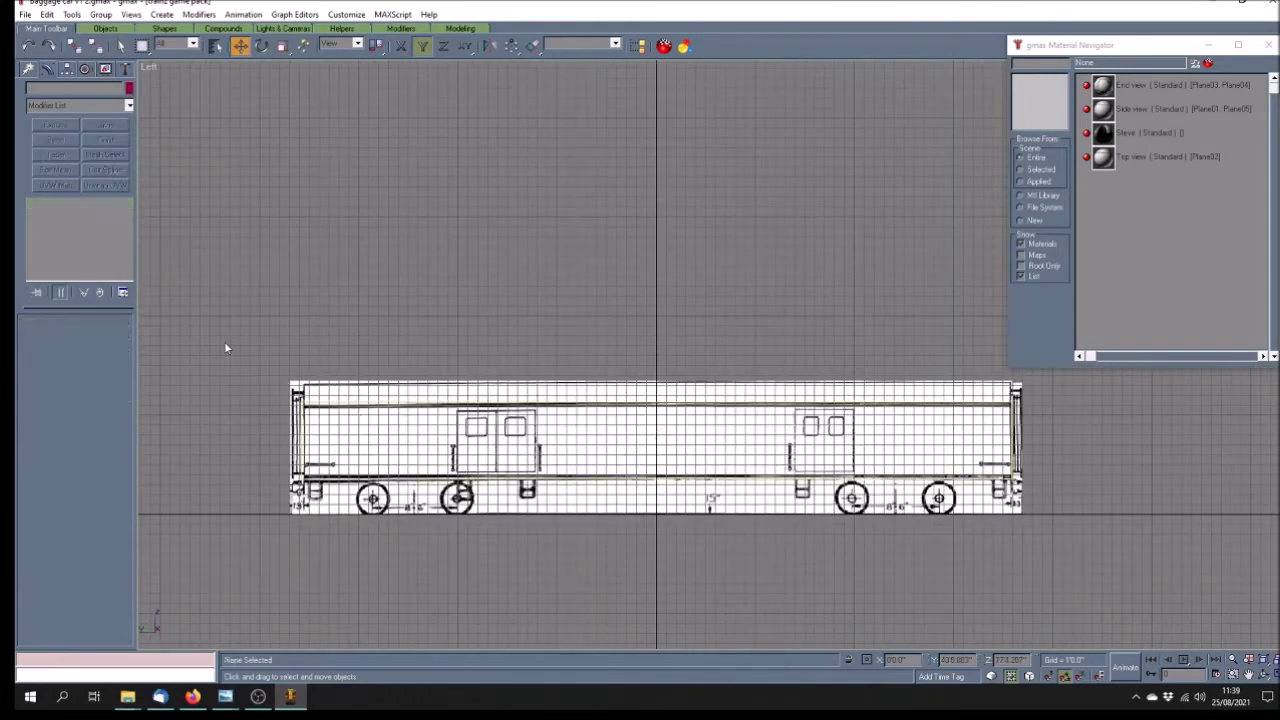
left_click(322, 388)
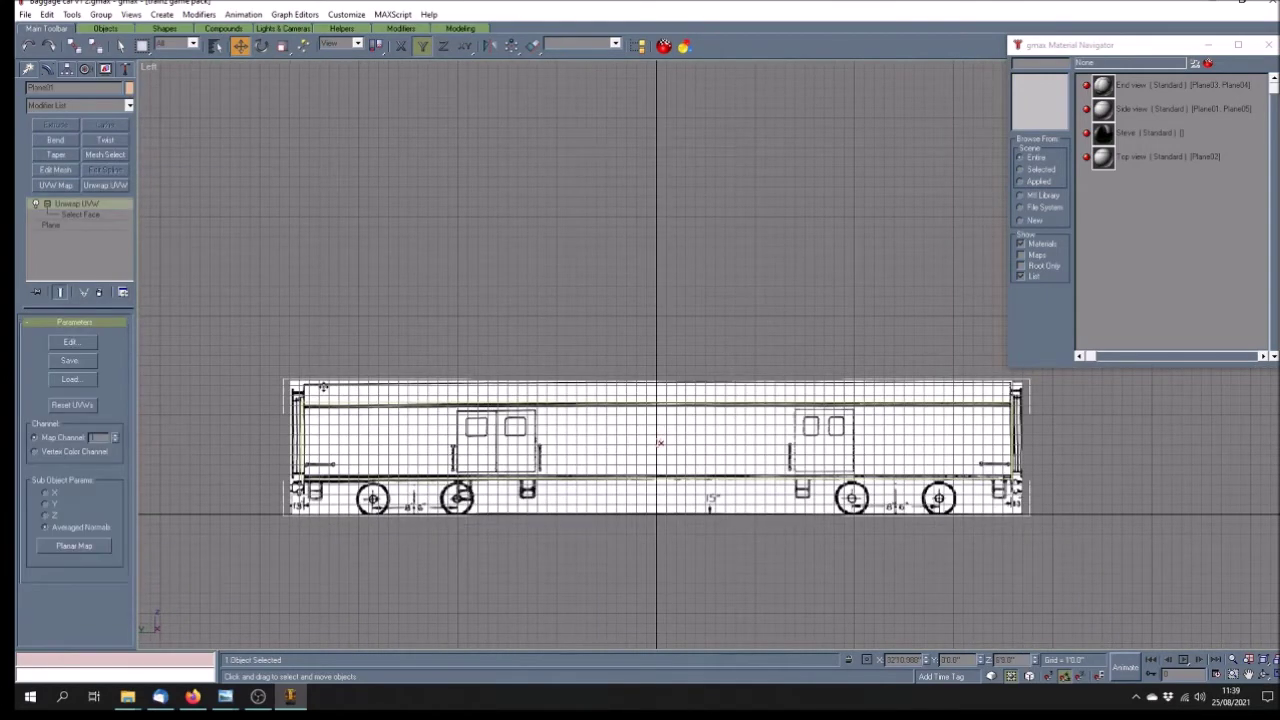
left_click(79, 215)
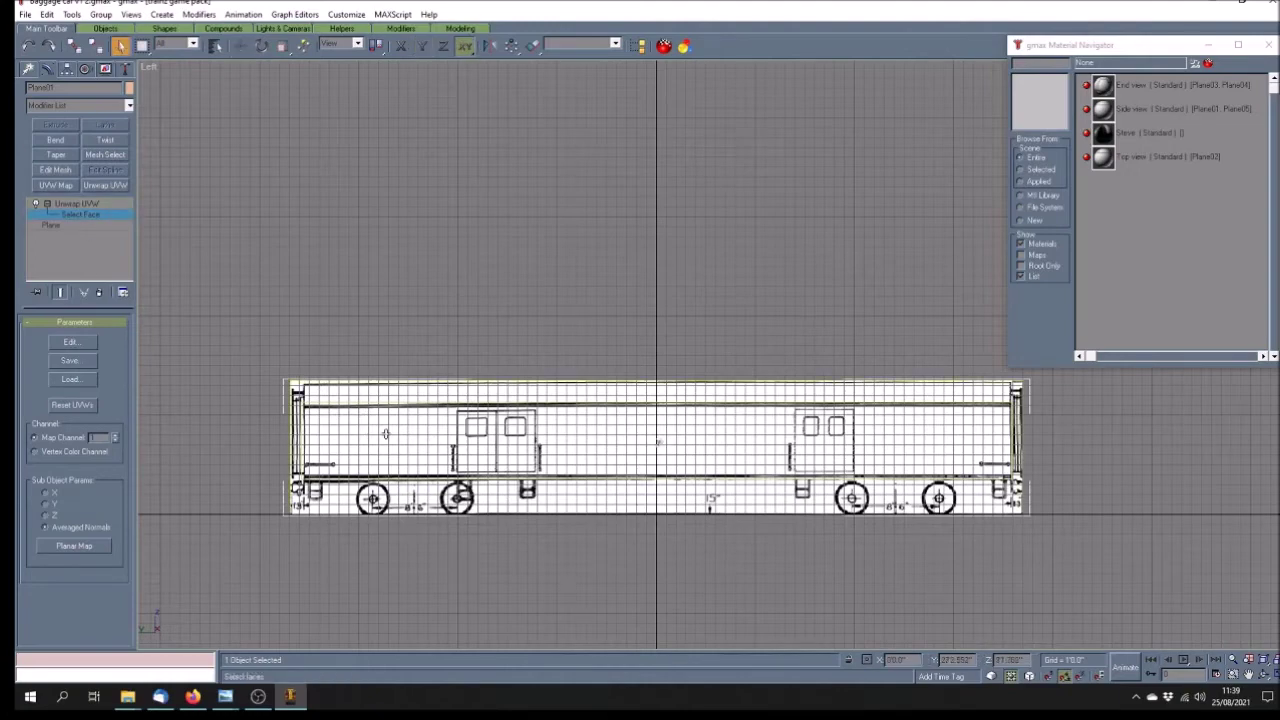
left_click(95, 343)
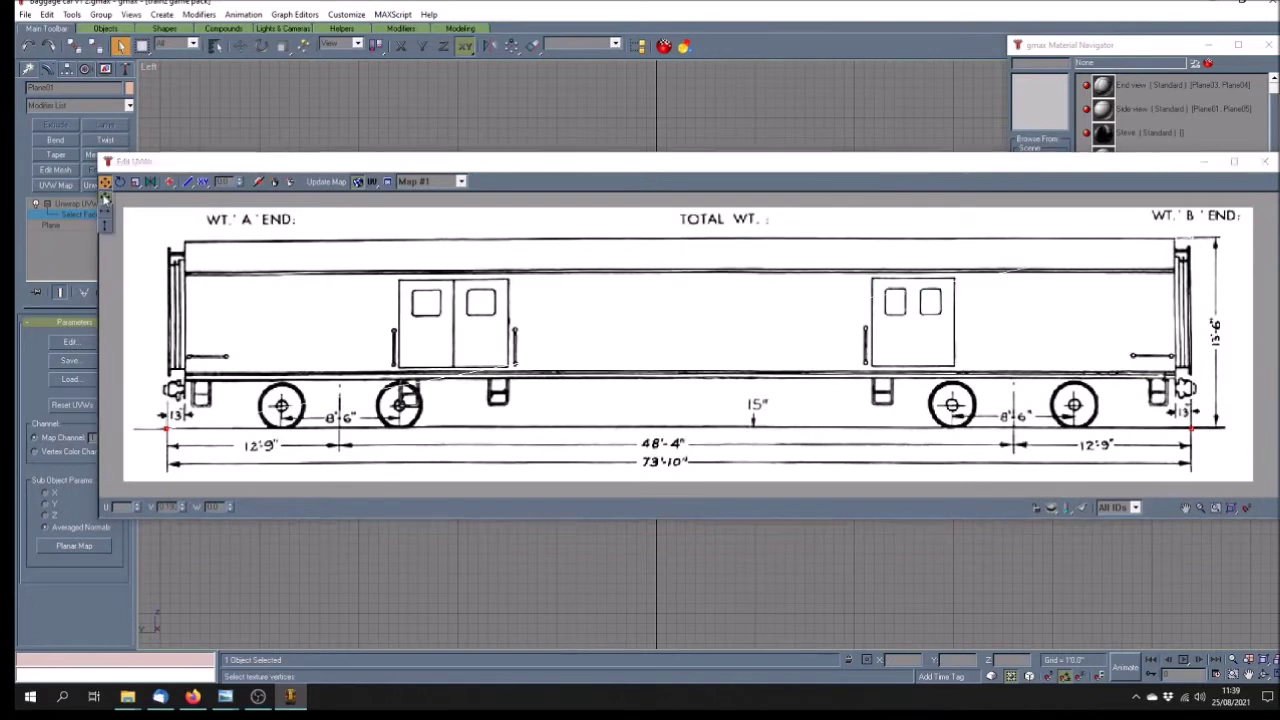
With horizontal-only movement, shift the A-end texture vertices slightly right onto the outer edge of the car's end in the side drawing
left_click_drag(118, 205, 160, 300)
left_click_drag(175, 350, 210, 464)
scroll(163, 255, "up", 2)
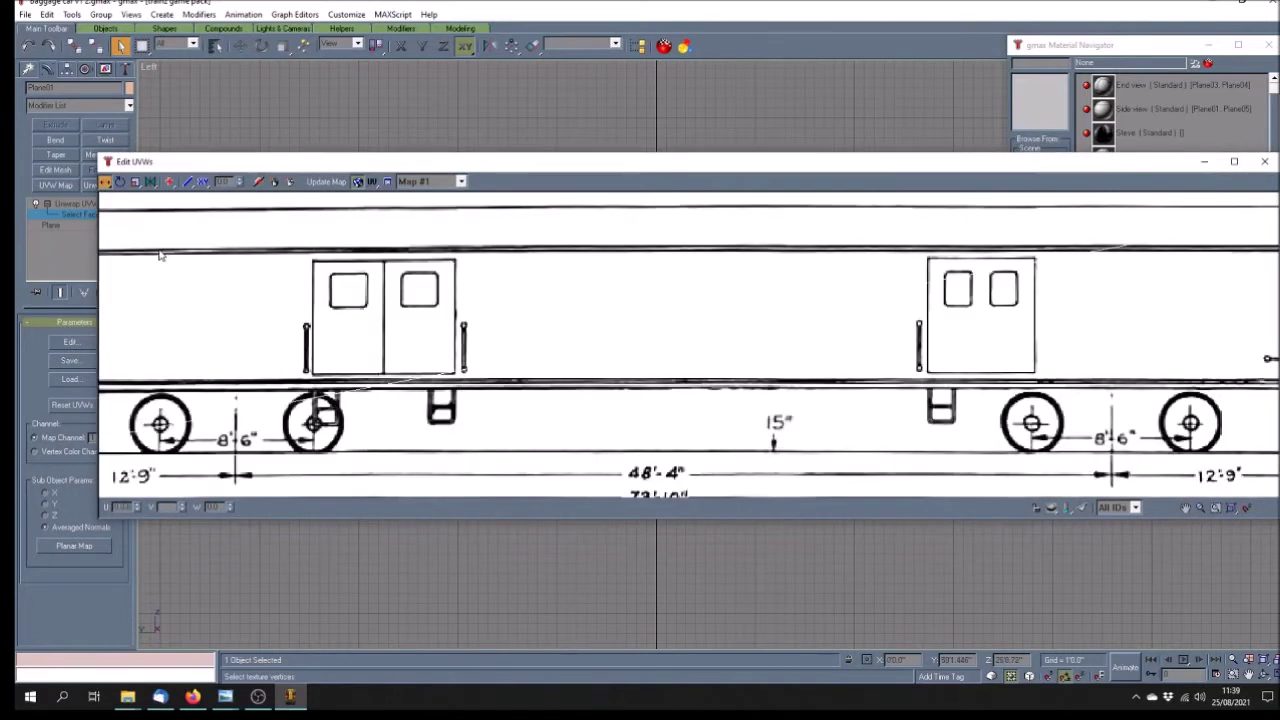
left_click(1186, 508)
left_click_drag(172, 266, 664, 320)
scroll(489, 252, "up", 6)
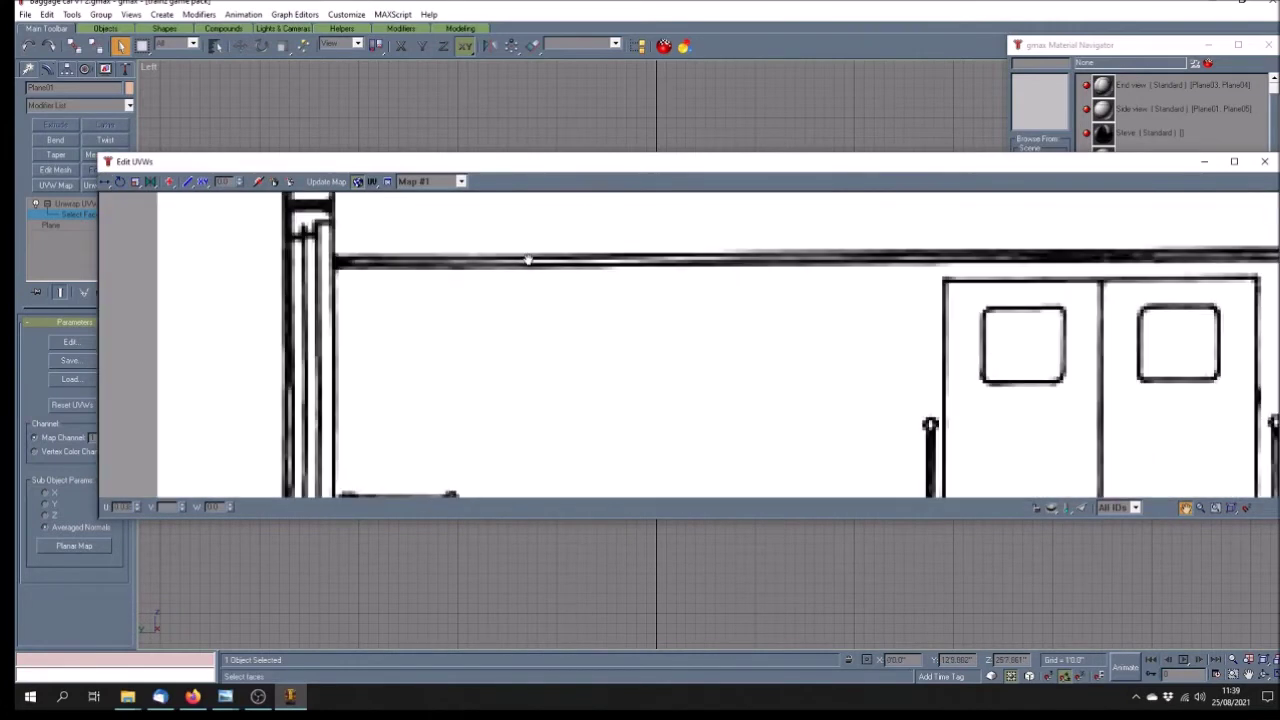
left_click_drag(355, 228, 368, 322)
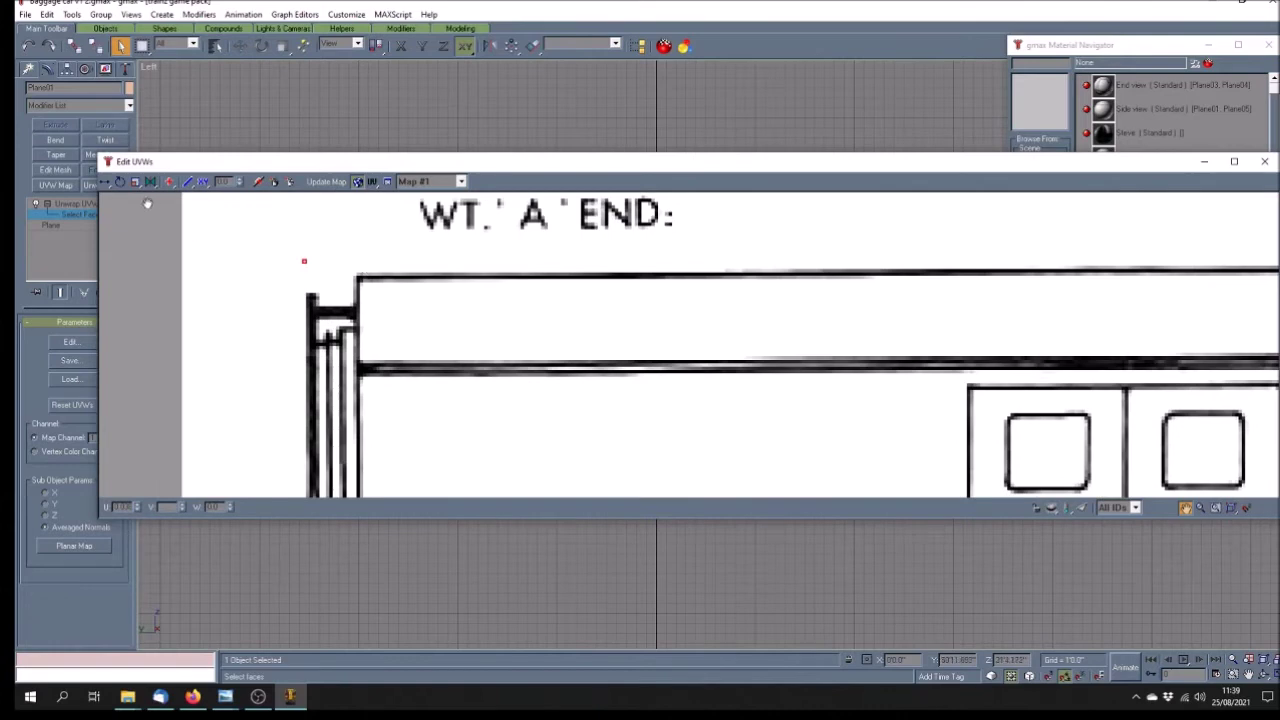
right_click(310, 308)
left_click_drag(302, 261, 313, 261)
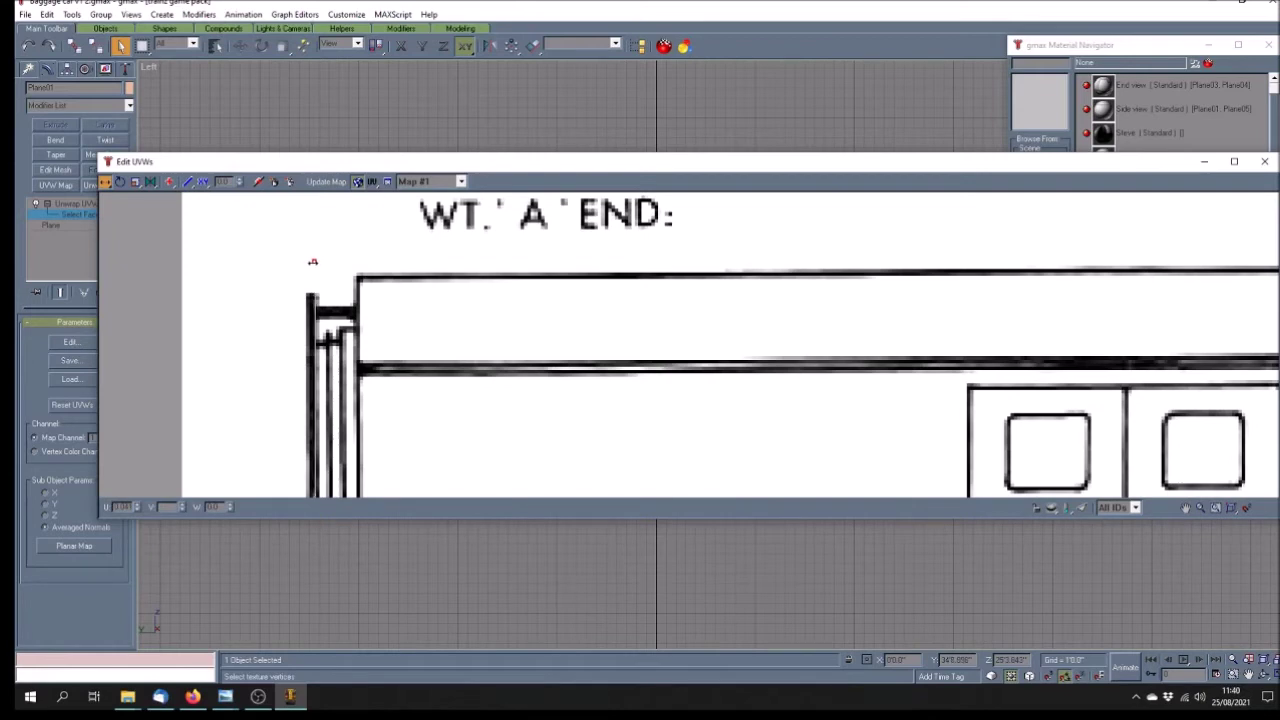
scroll(216, 268, "down", 5)
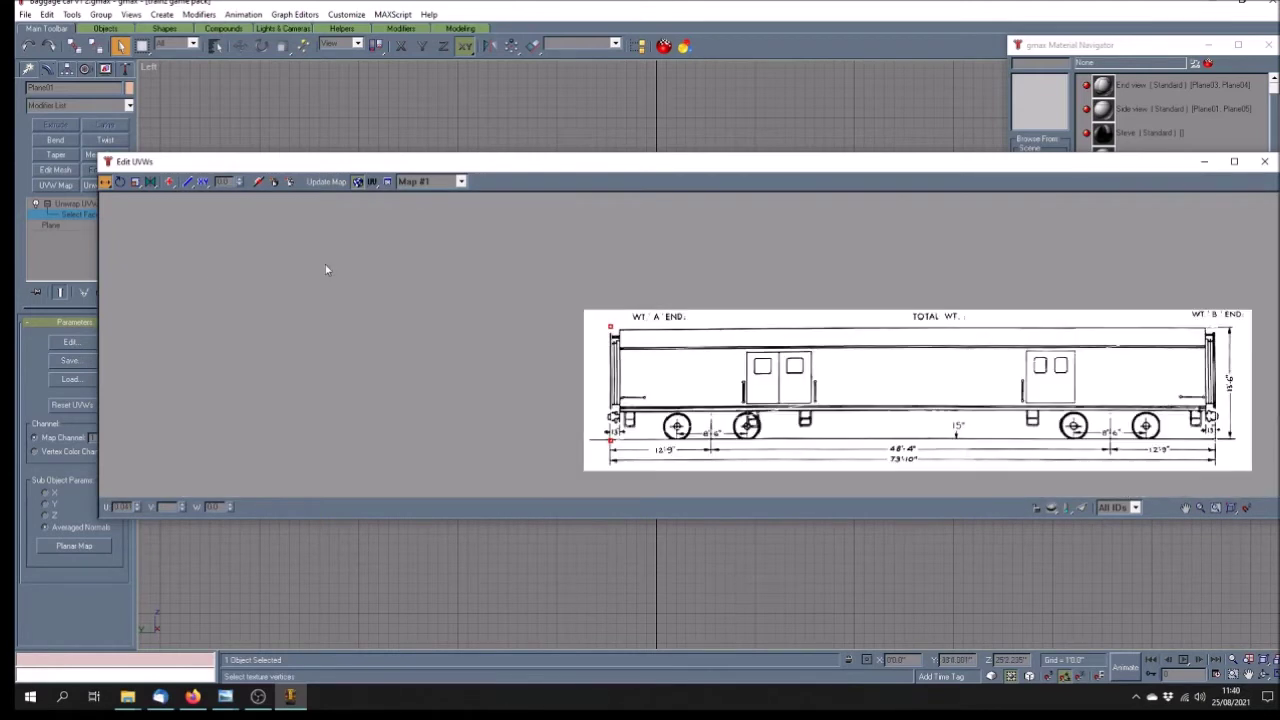
Shift the B-end texture vertices horizontally slightly left onto the outer edge of the car's end, and close the UVW editor
left_click(1186, 507)
left_click_drag(1228, 420, 689, 400)
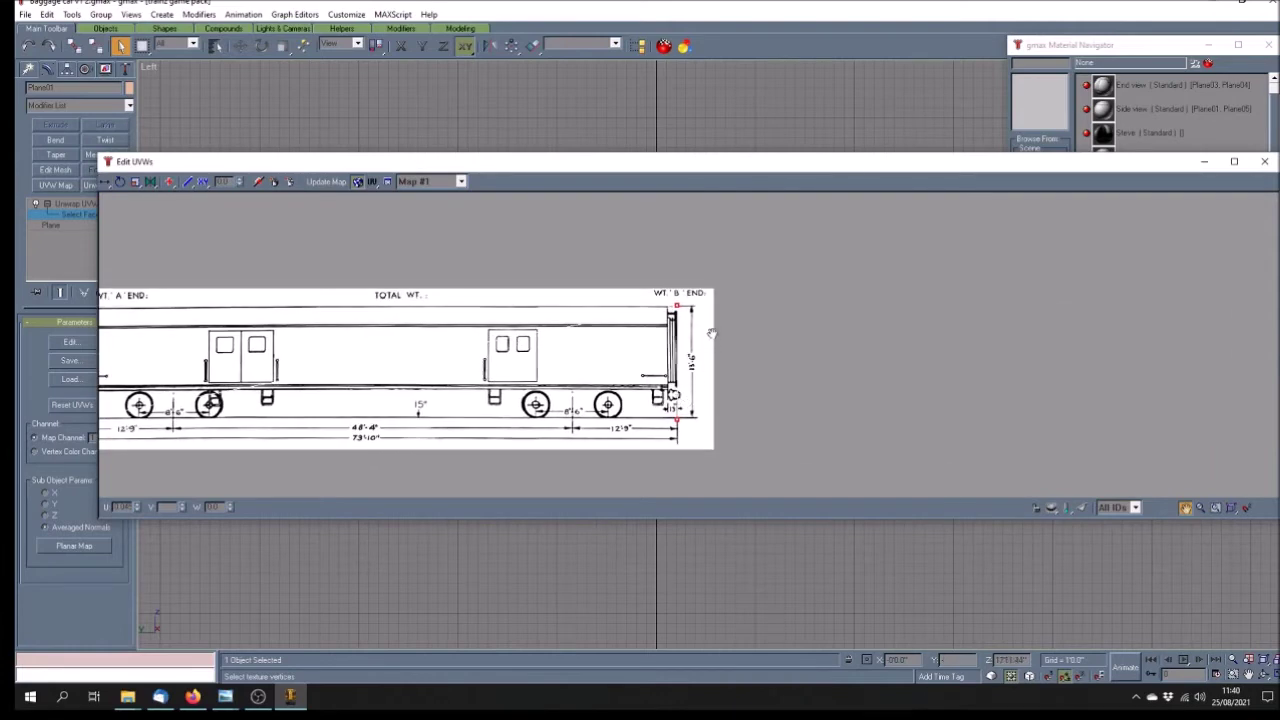
scroll(675, 293, "up", 3)
scroll(673, 293, "up", 3)
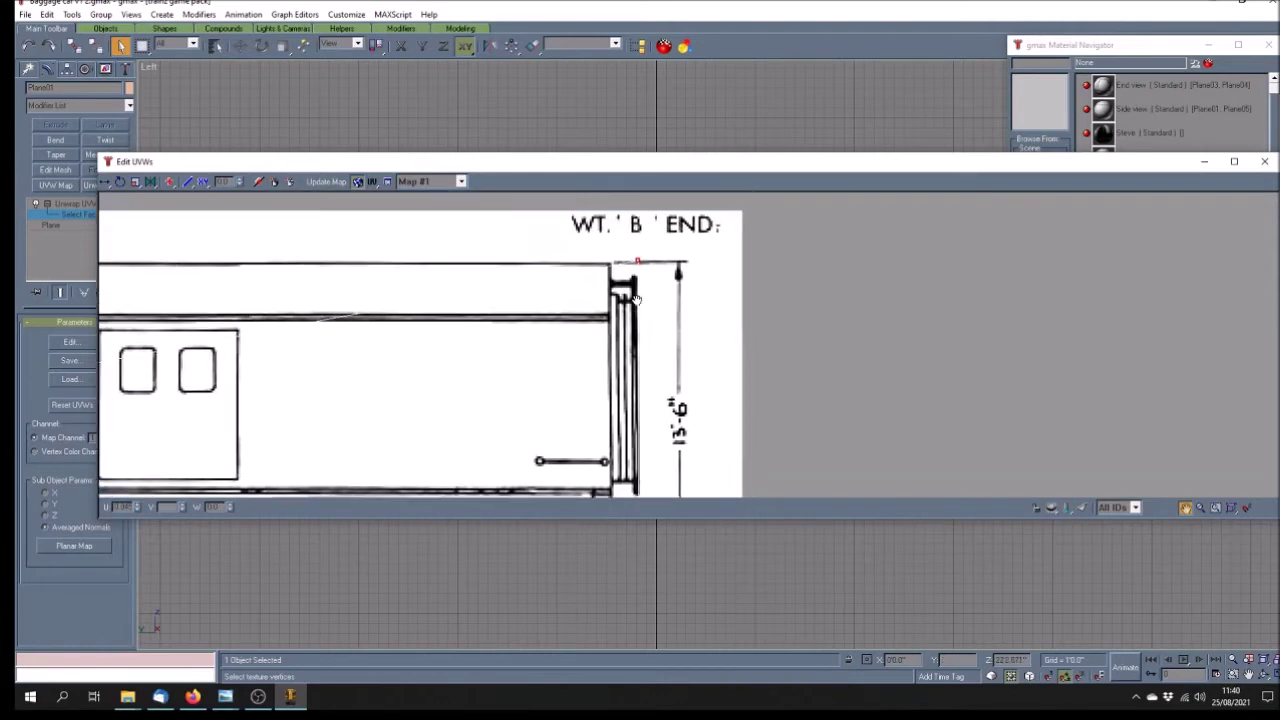
scroll(629, 339, "up", 2)
left_click(105, 182)
left_click_drag(557, 279, 547, 278)
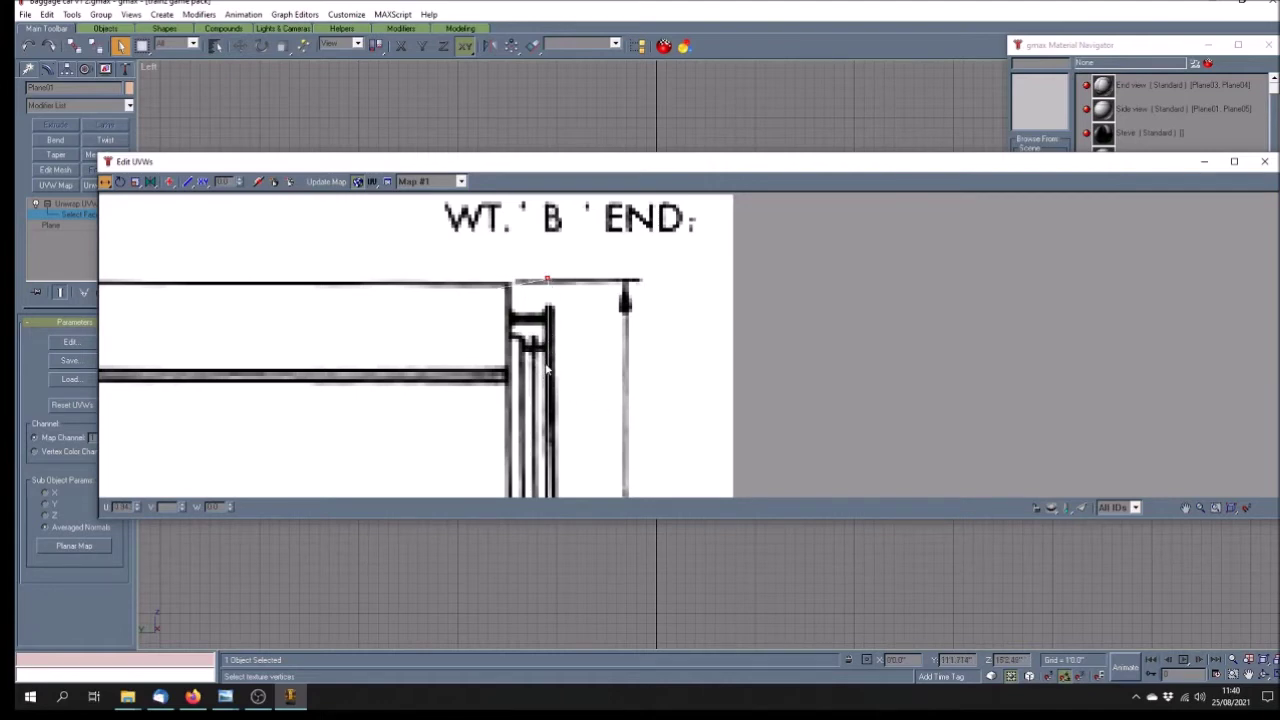
left_click(1264, 161)
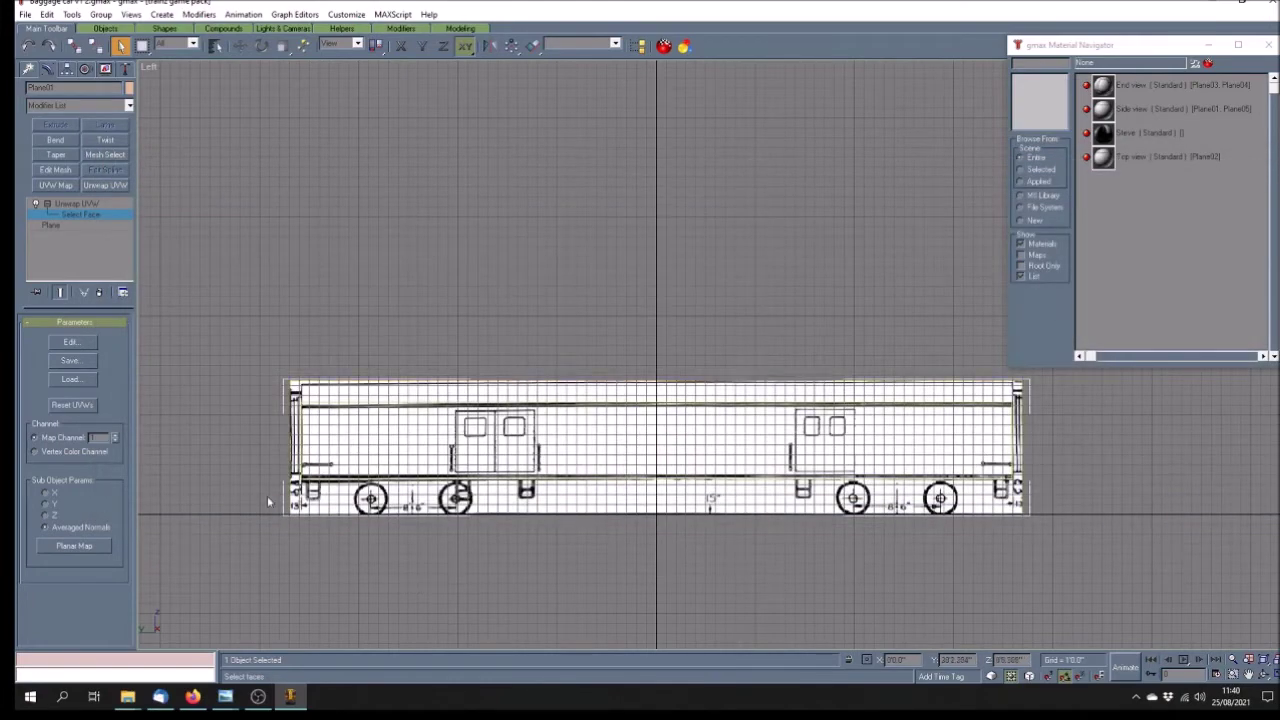
Check the remapped side drawing against the body-side rectangle at the upper corners of both car ends
scroll(298, 396, "up", 3)
scroll(298, 396, "up", 3)
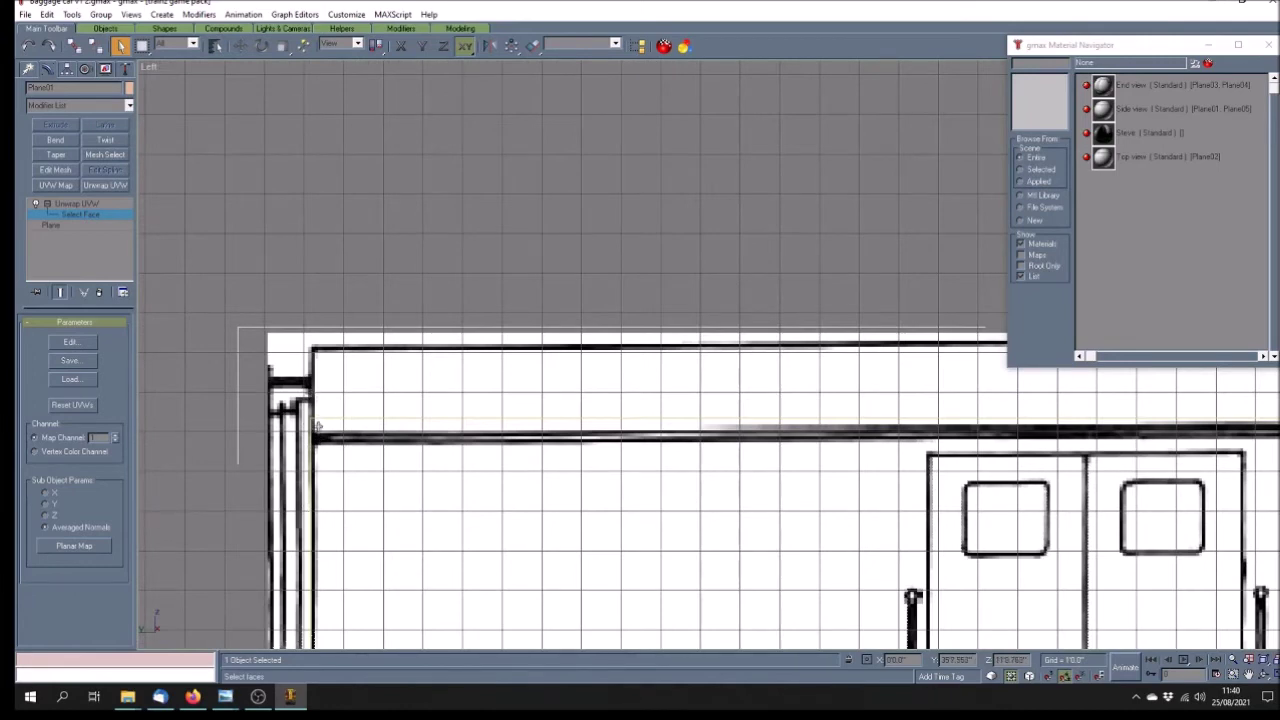
scroll(287, 415, "down", 8)
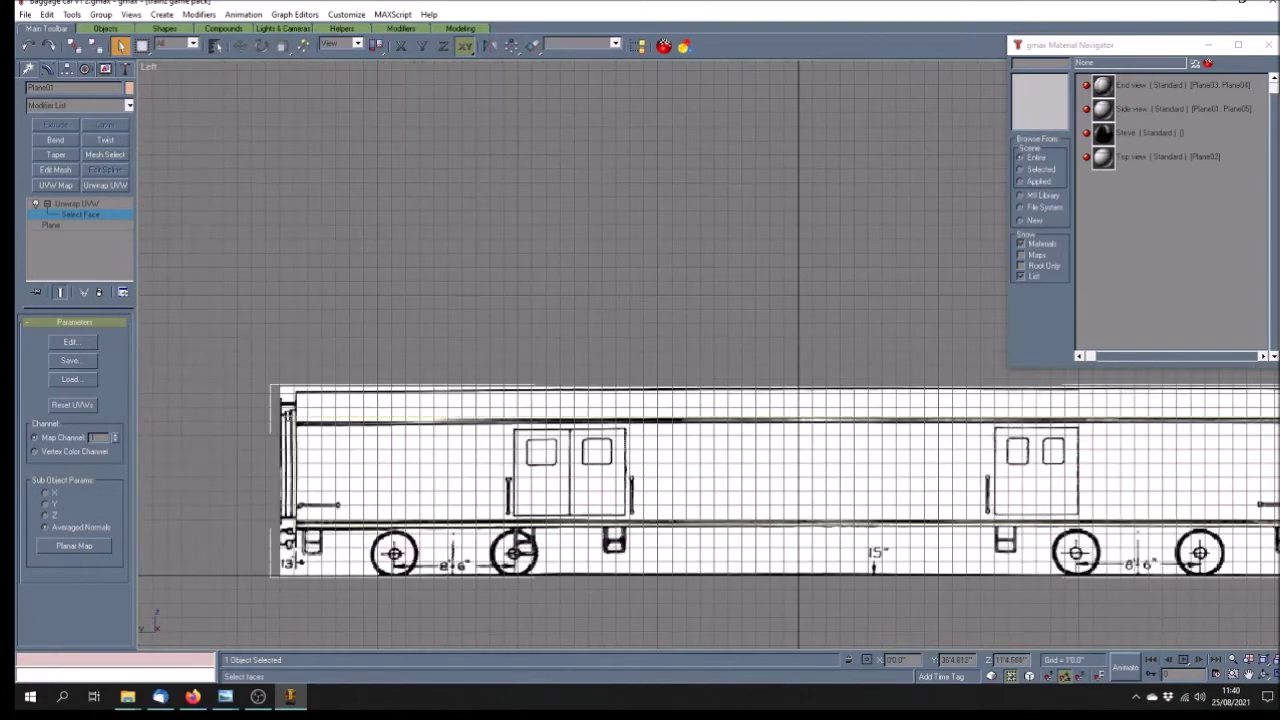
scroll(814, 427, "up", 8)
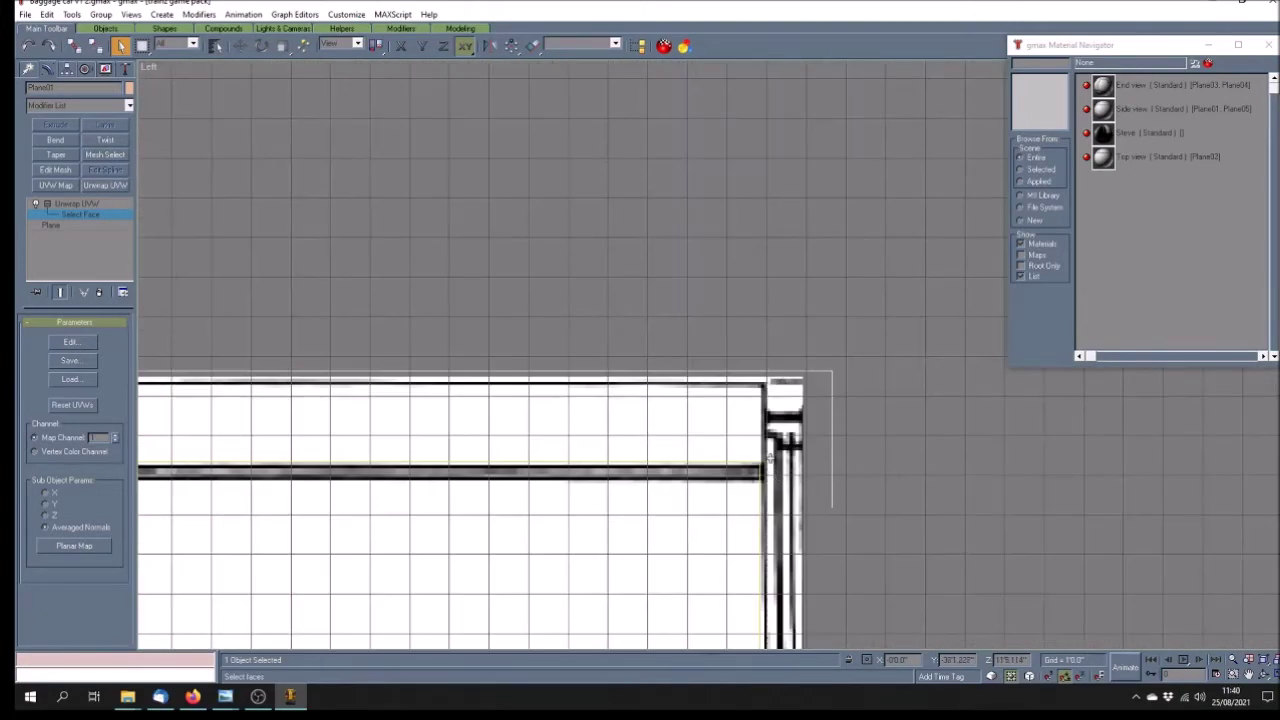
scroll(768, 460, "up", 3)
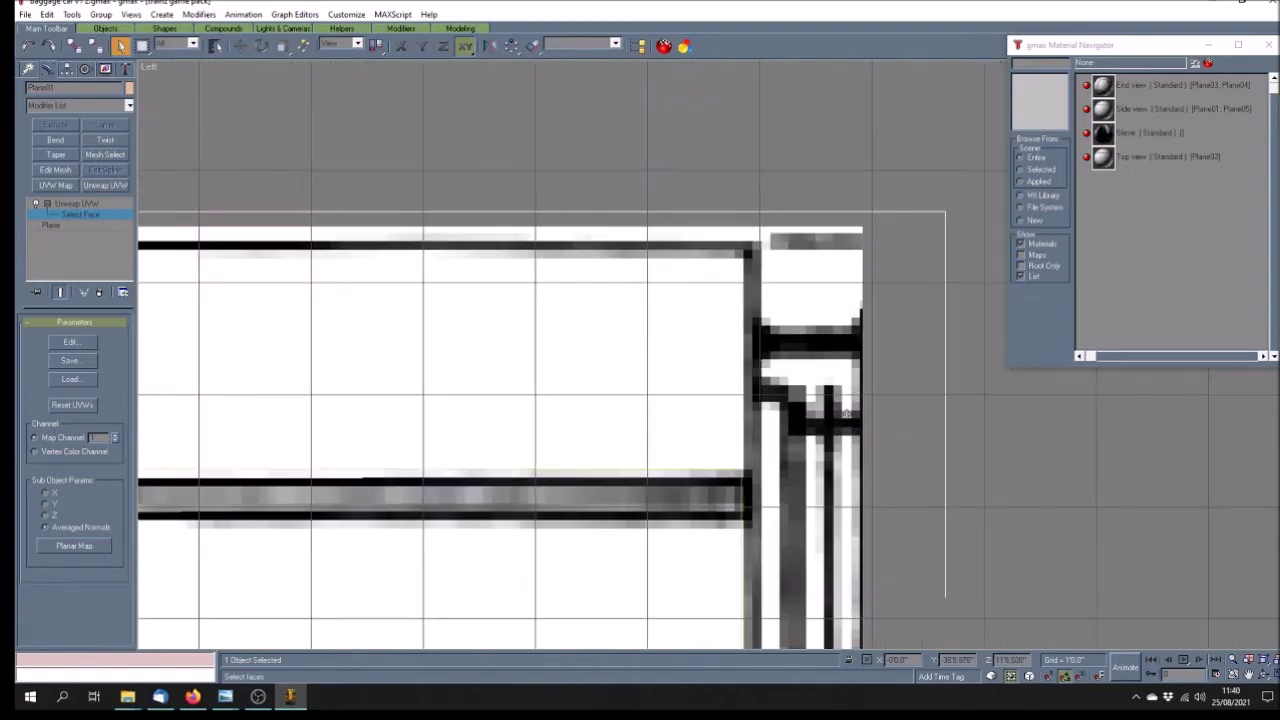
scroll(845, 420, "down", 12)
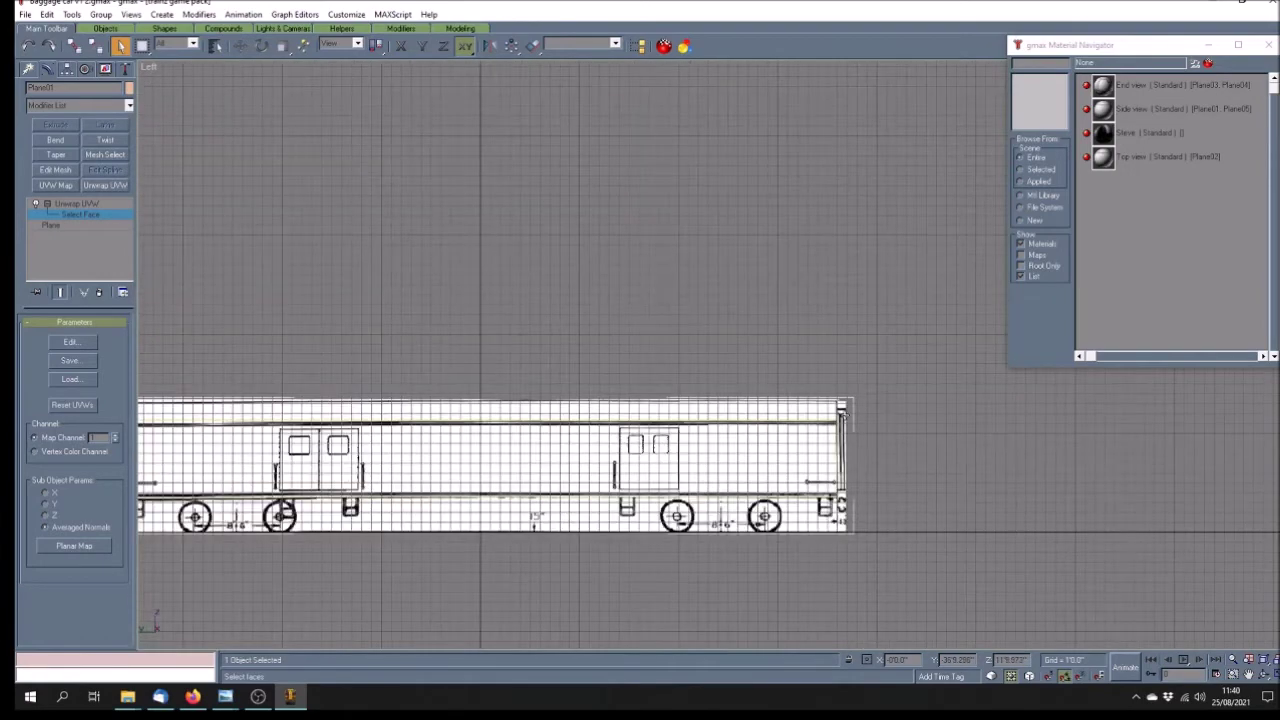
scroll(722, 430, "up", 2)
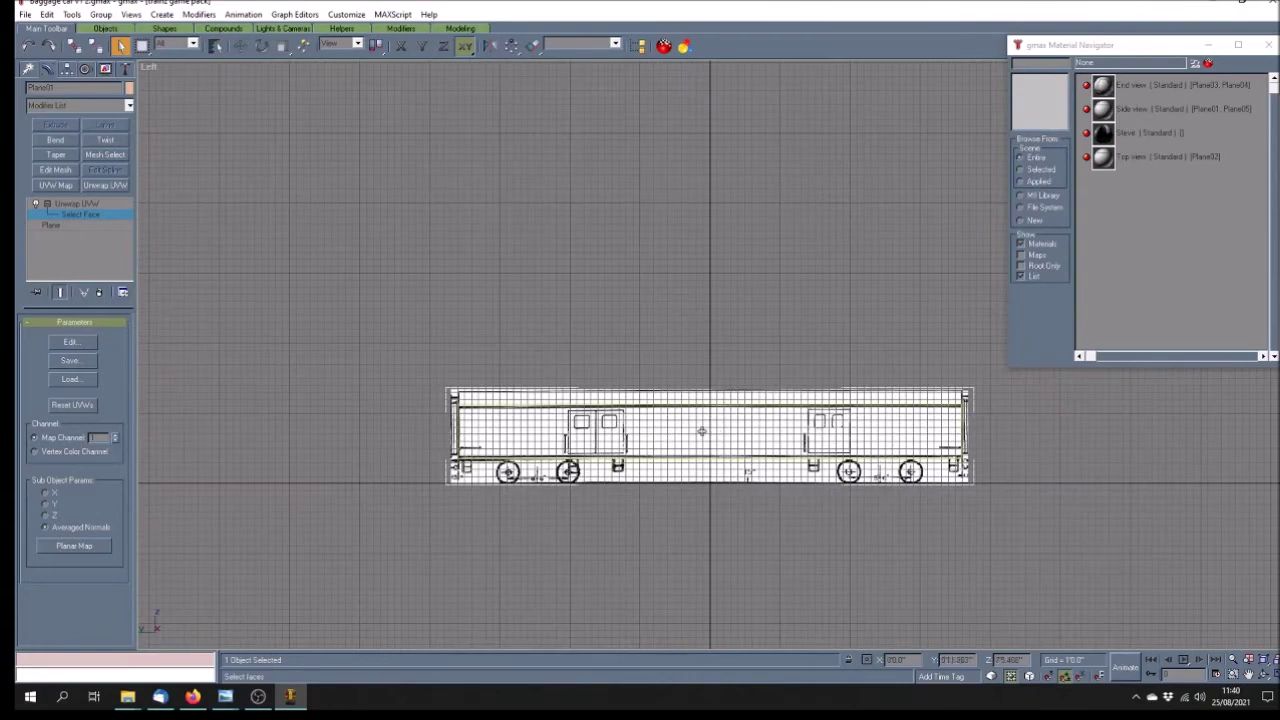
Reopen the side plane's UVW editor, select the B-end texture vertices and check them closely against the outer edge of the car's end
left_click(70, 342)
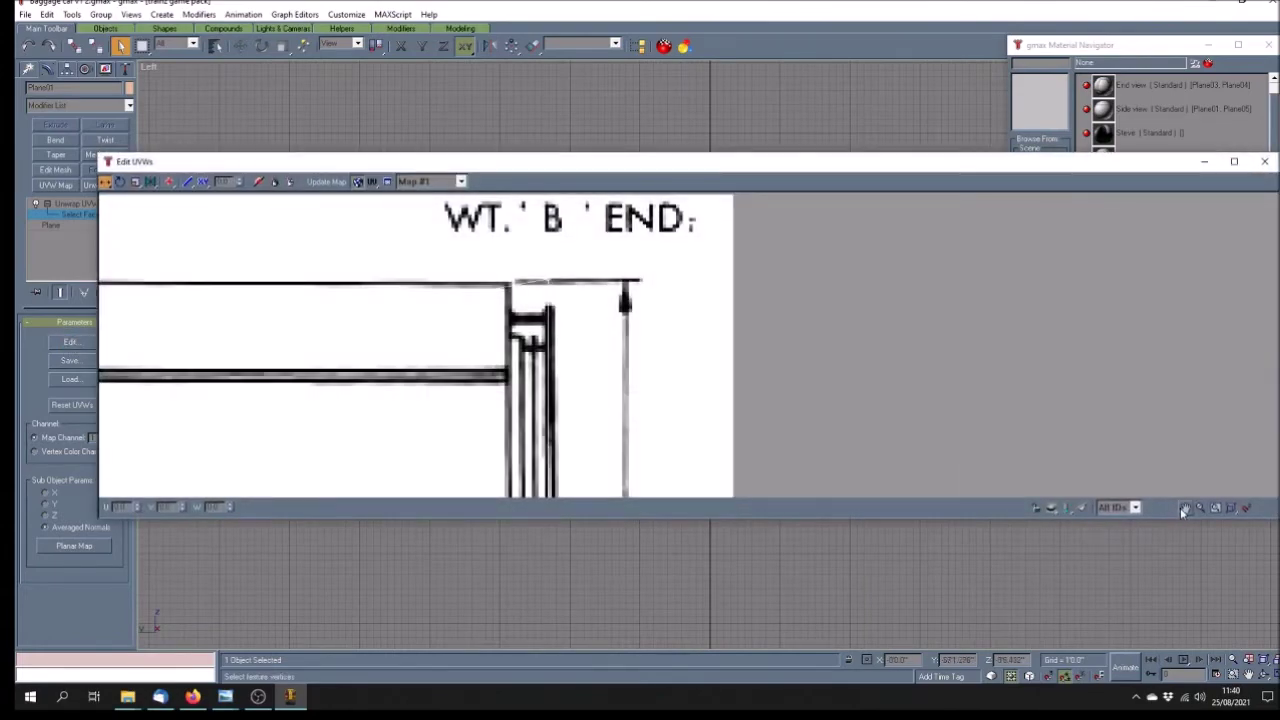
left_click(1185, 507)
left_click_drag(598, 334, 674, 323)
scroll(622, 297, "up", 2)
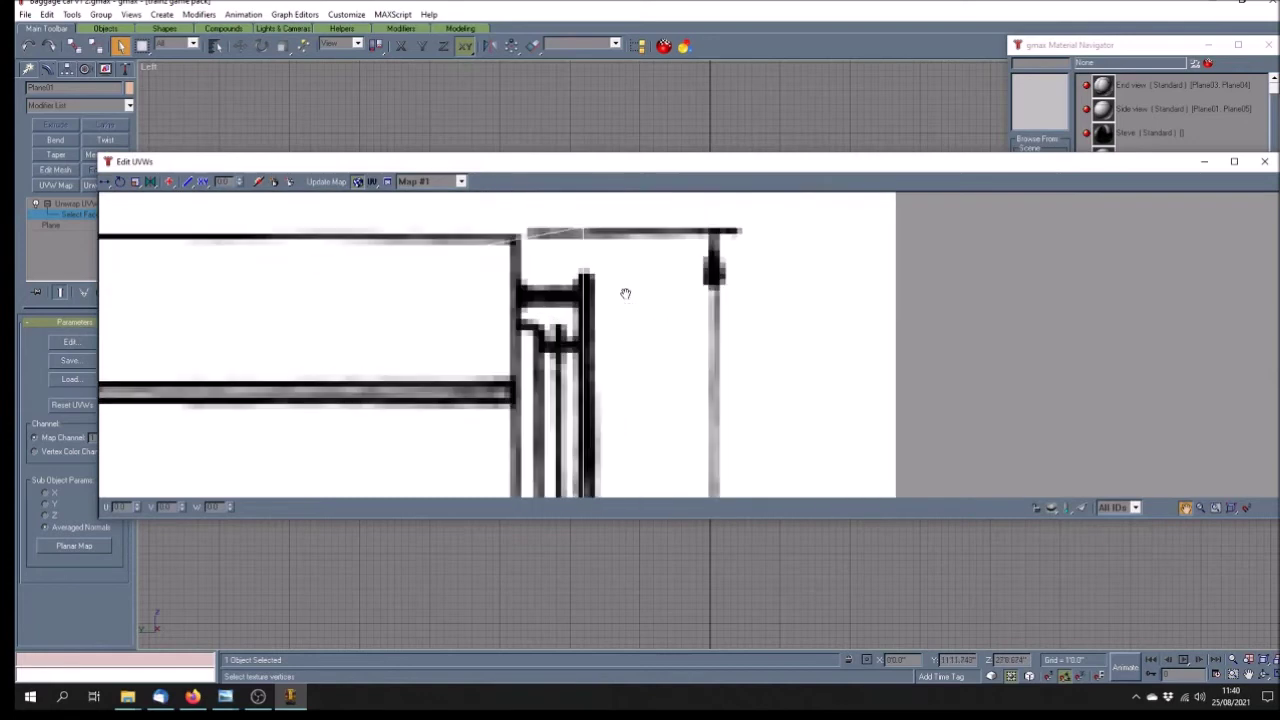
left_click(105, 182)
scroll(673, 337, "down", 5)
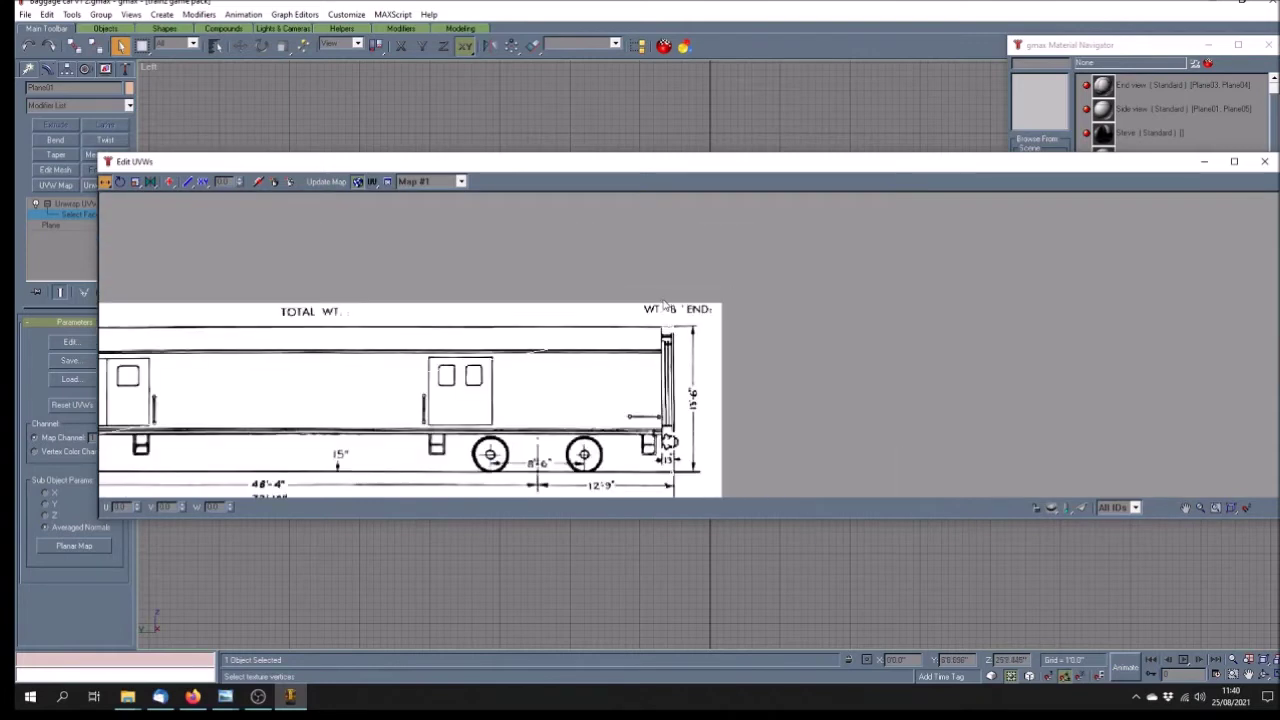
scroll(677, 323, "up", 4)
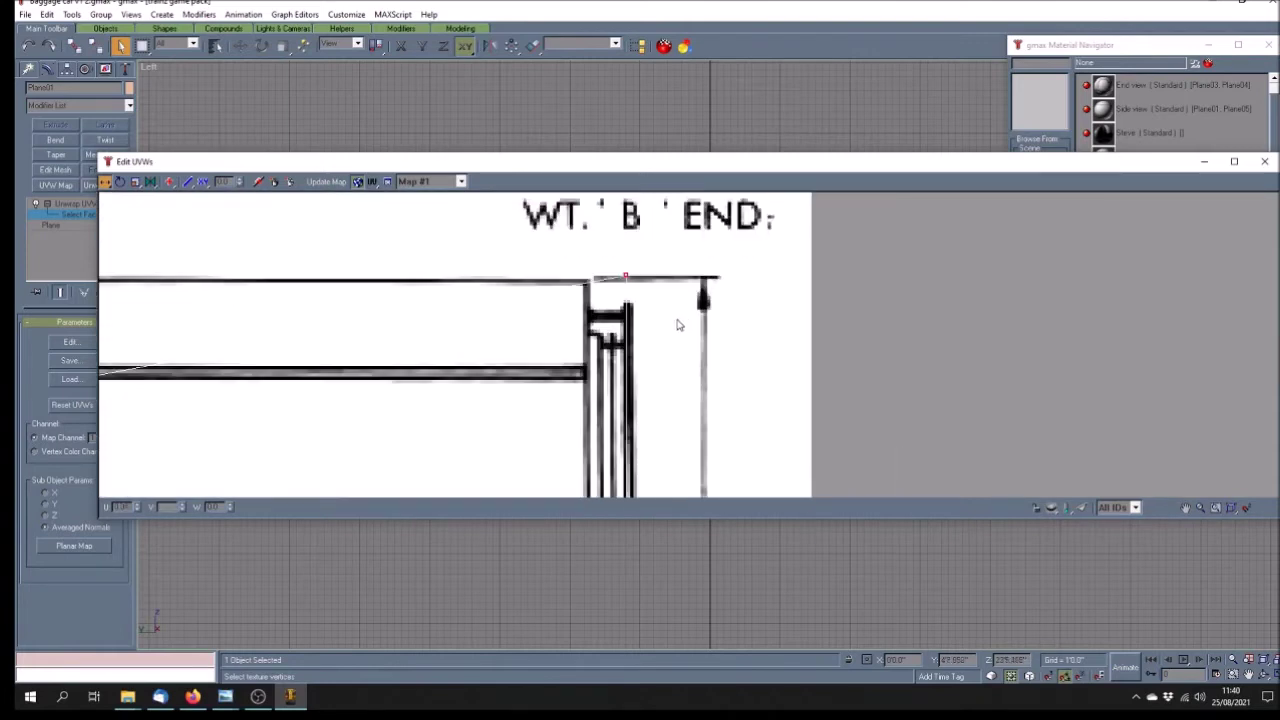
scroll(631, 289, "up", 4)
scroll(566, 240, "down", 1)
scroll(583, 220, "up", 1)
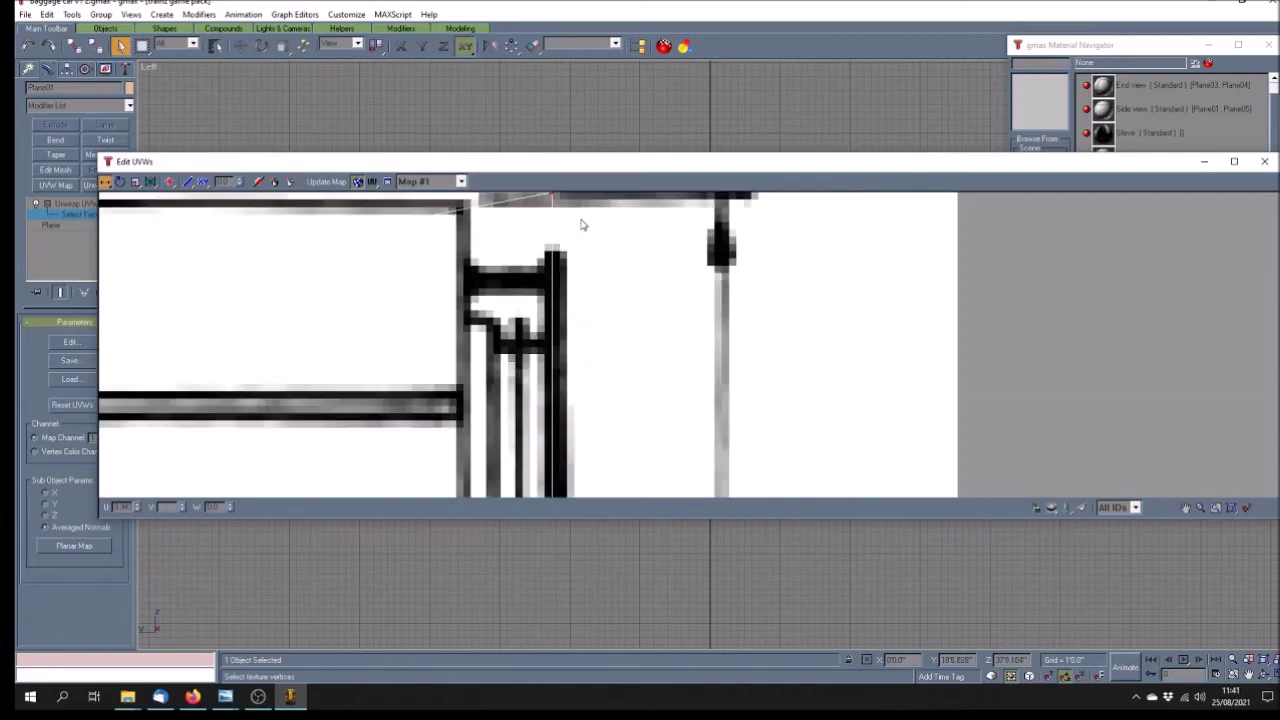
scroll(582, 229, "down", 1)
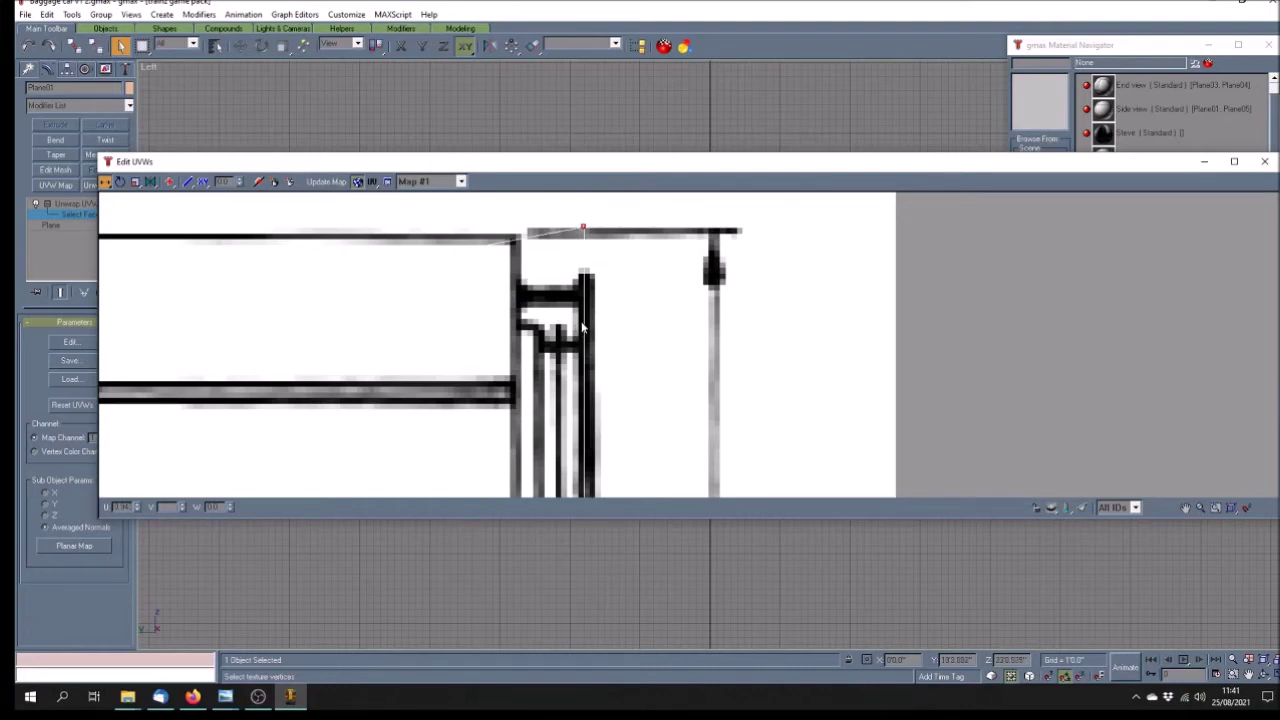
scroll(586, 324, "down", 8)
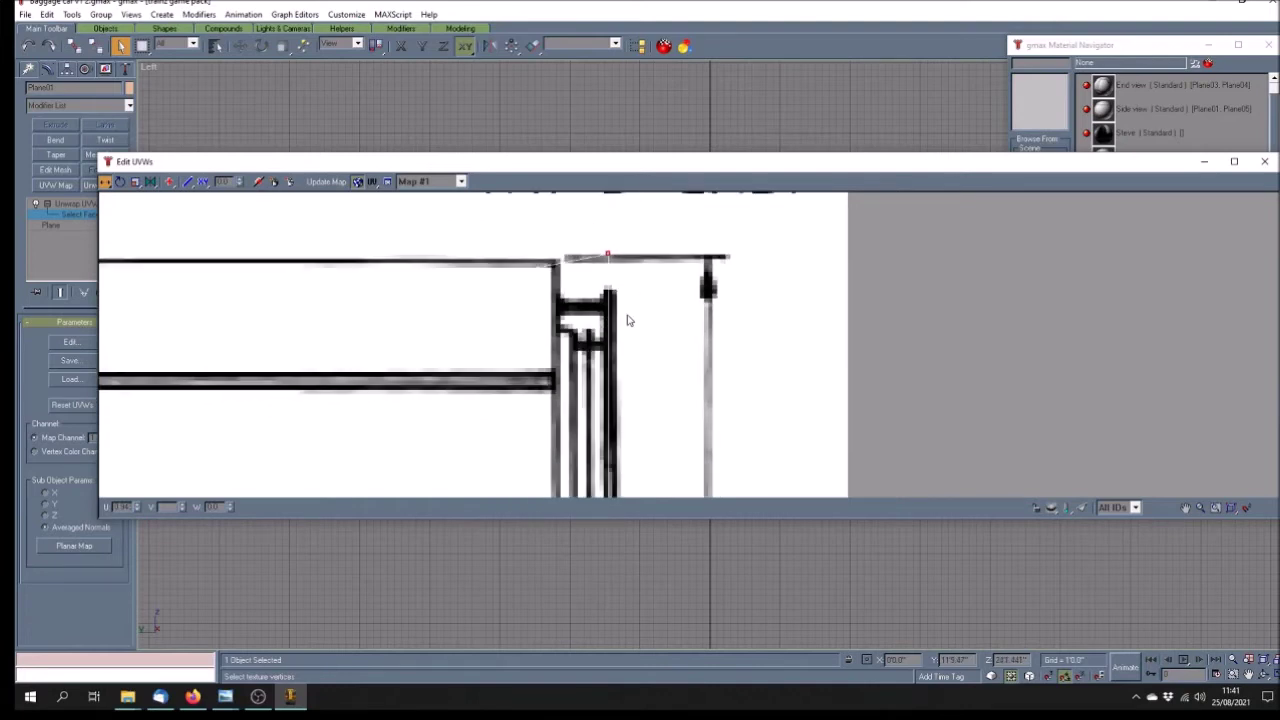
Shift the A-end texture vertices horizontally slightly left onto the outer edge of the car's end, and close the UVW editor
left_click_drag(385, 320, 429, 414)
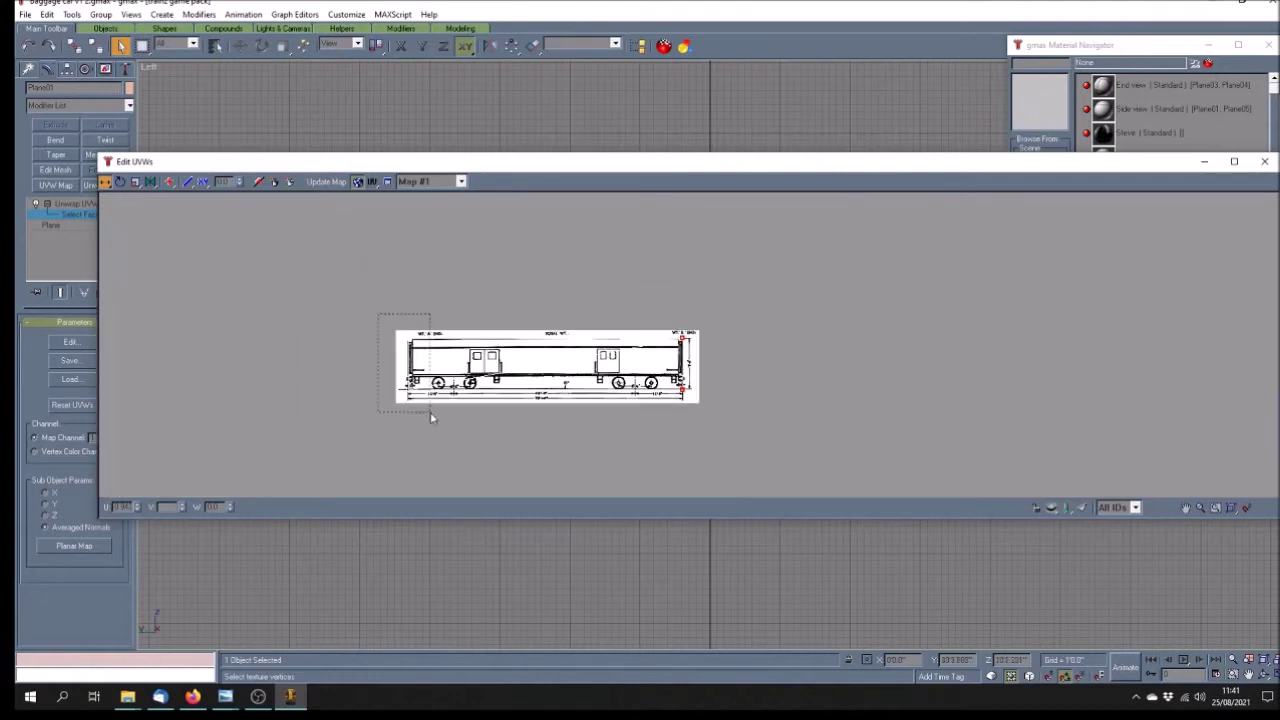
left_click(1185, 508)
left_click_drag(439, 338, 621, 305)
scroll(621, 305, "up", 10)
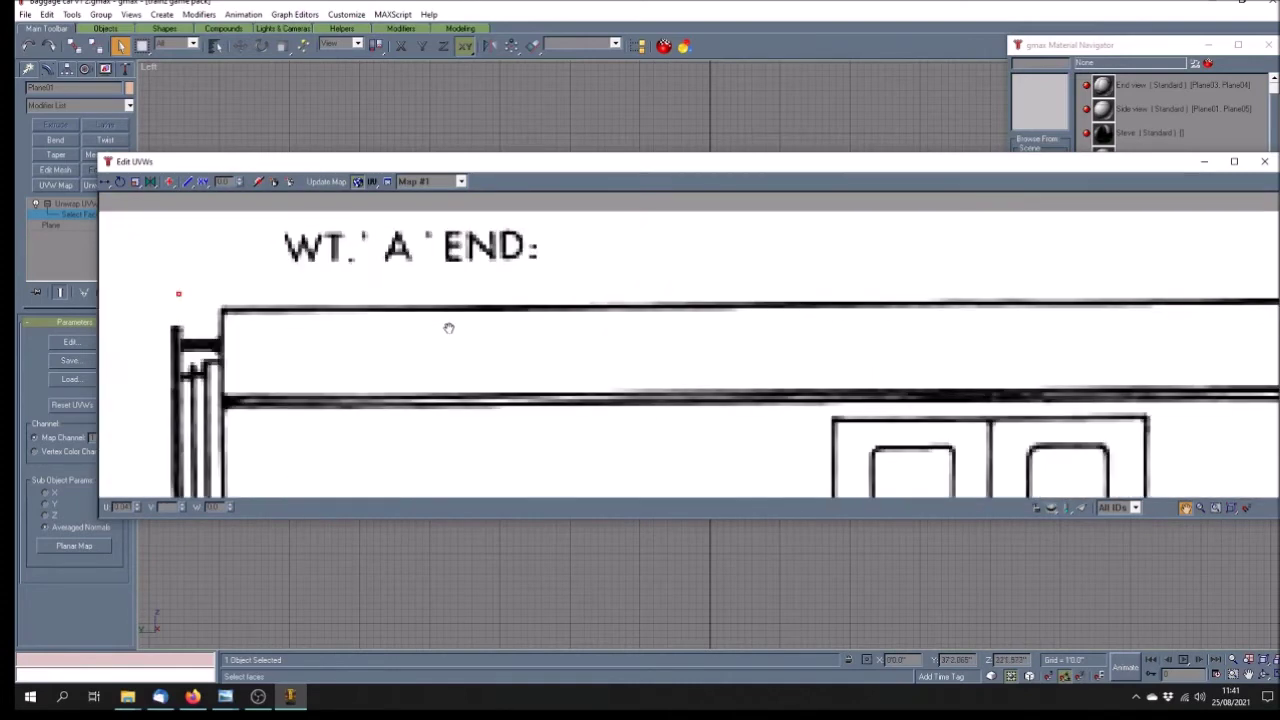
scroll(443, 332, "down", 2)
left_click_drag(443, 334, 526, 344)
scroll(526, 344, "up", 3)
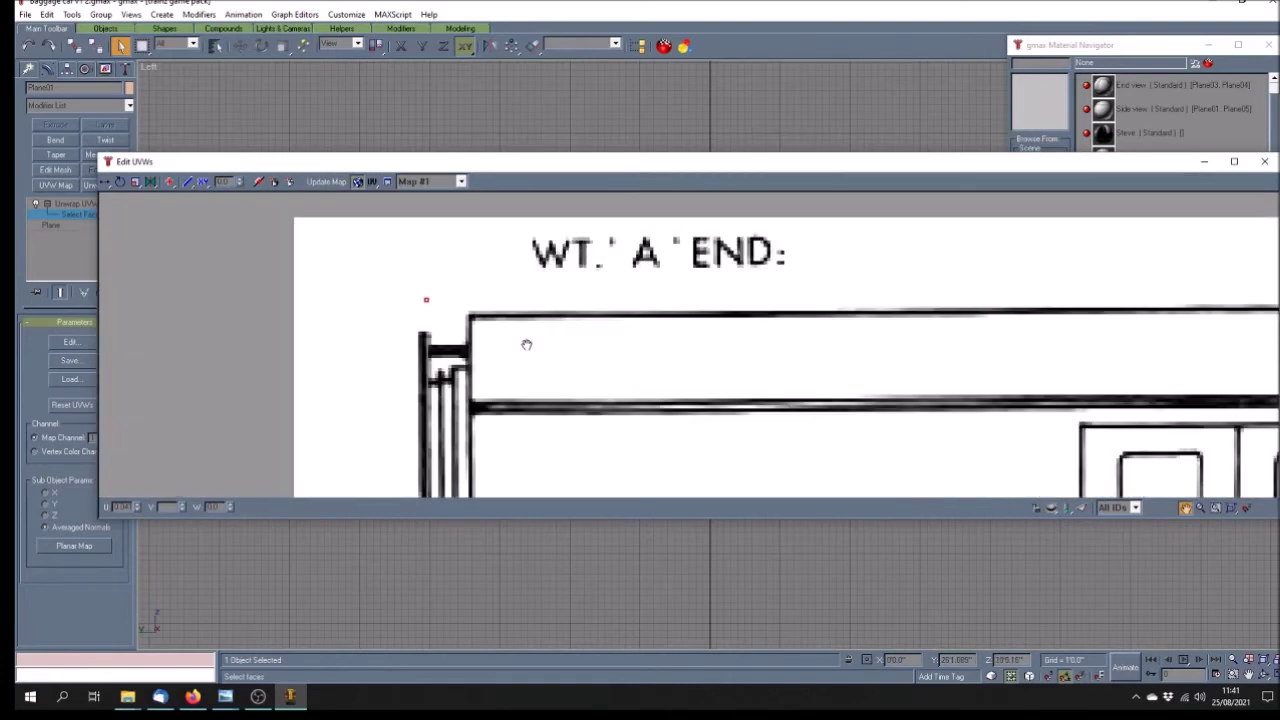
left_click(106, 183)
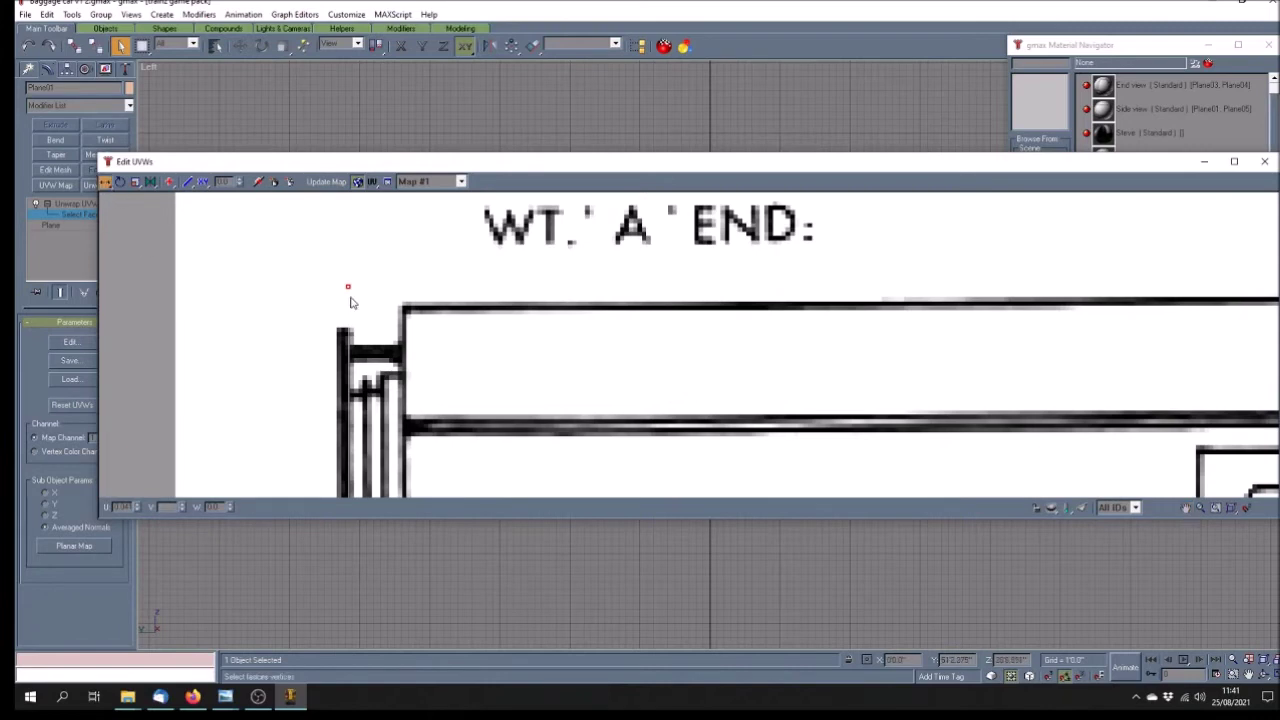
left_click_drag(346, 287, 343, 287)
scroll(341, 298, "up", 1)
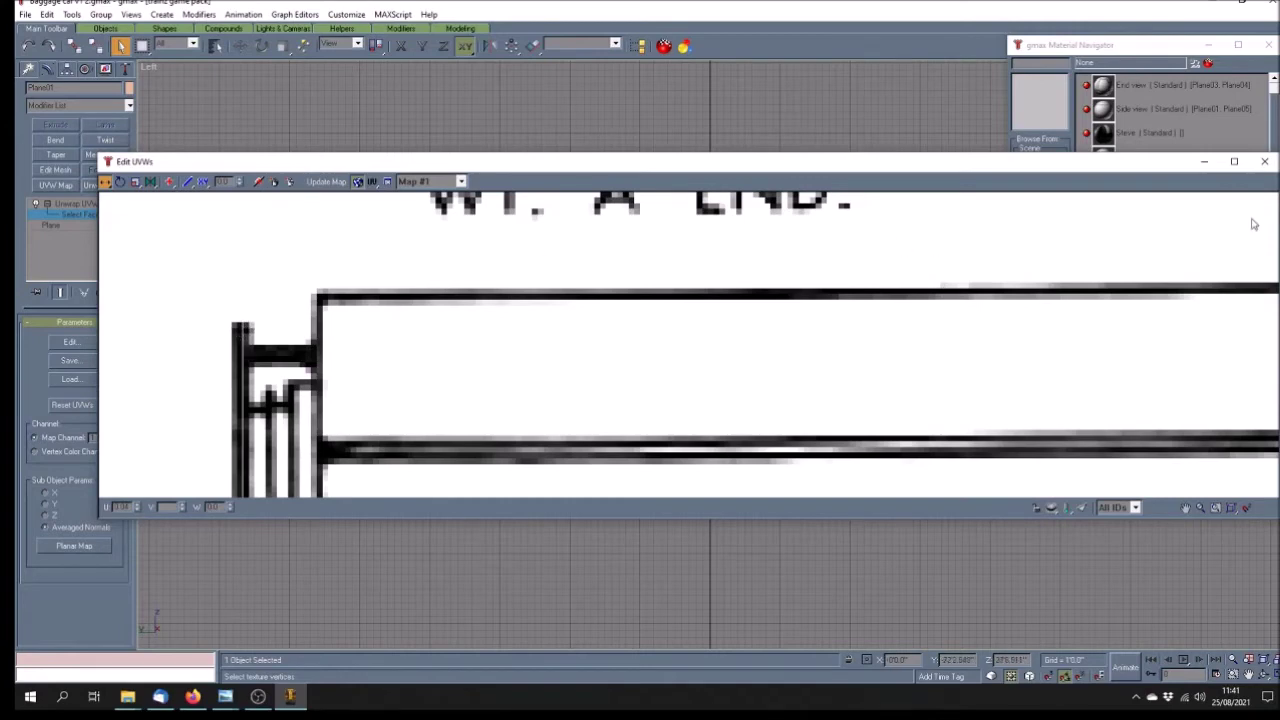
left_click(1266, 162)
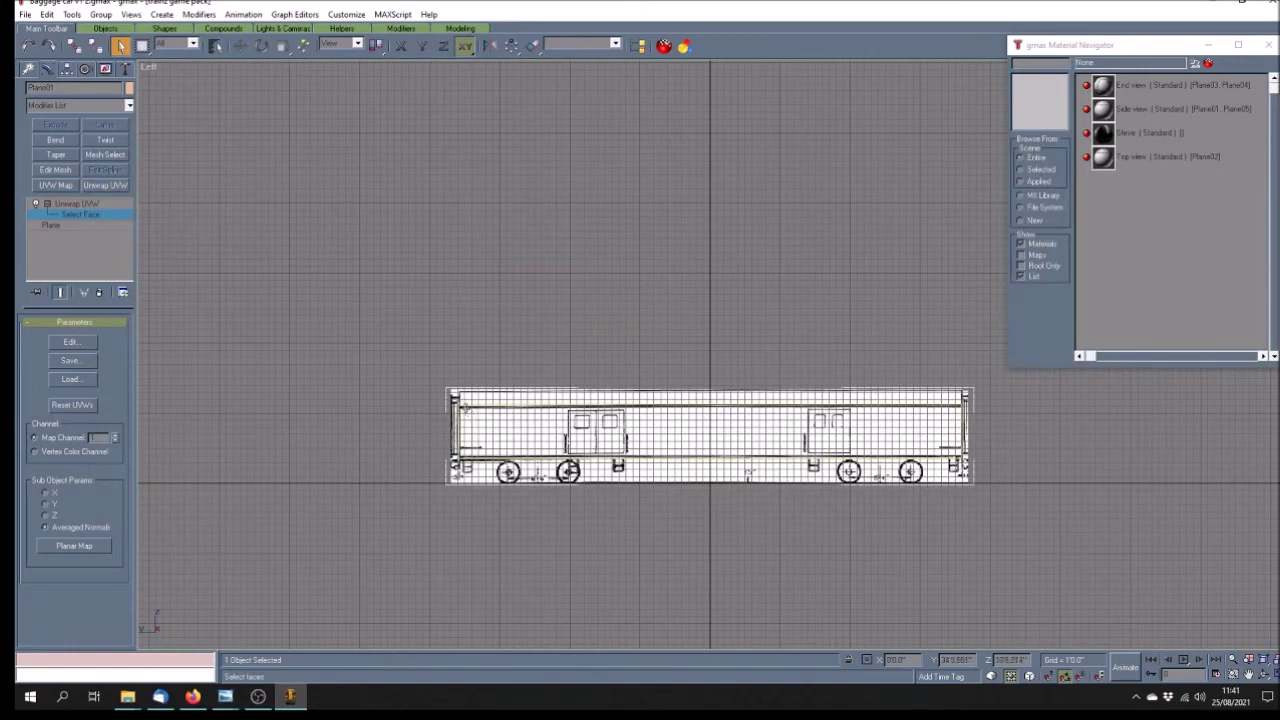
Select the body-side rectangle and check its upper corners against the side drawing at both ends of the car
scroll(464, 408, "up", 10)
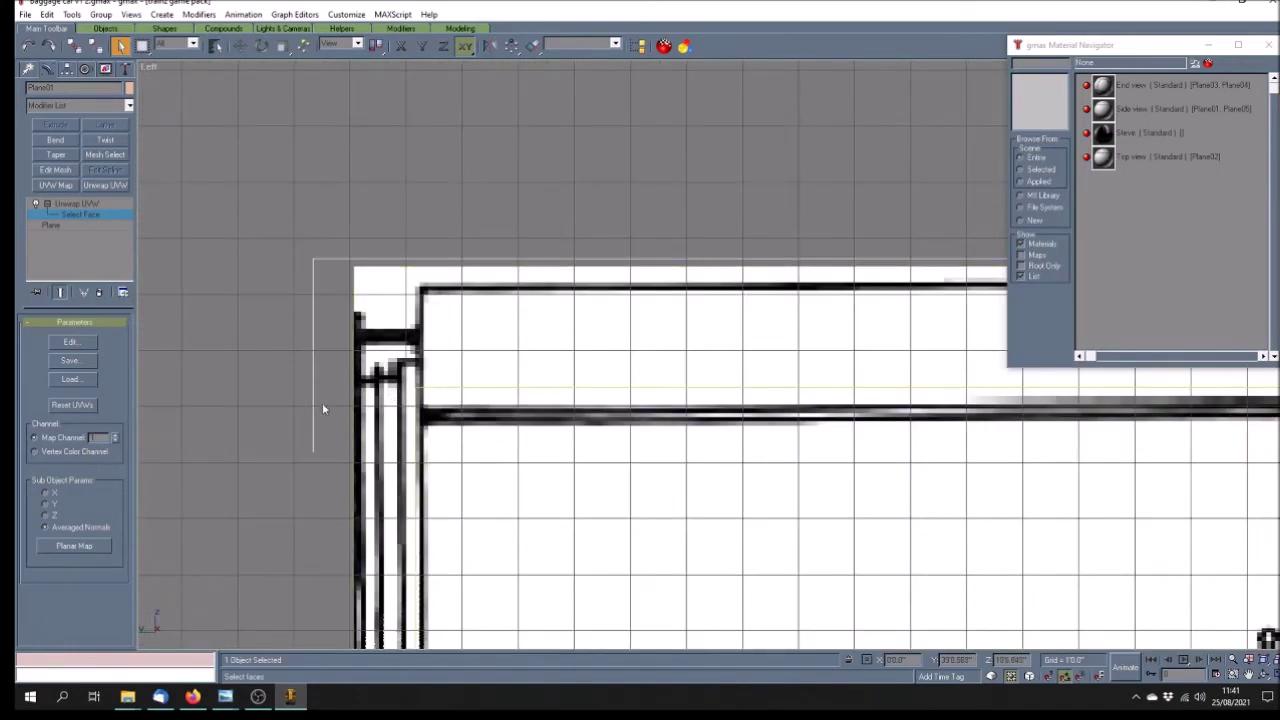
left_click(223, 307)
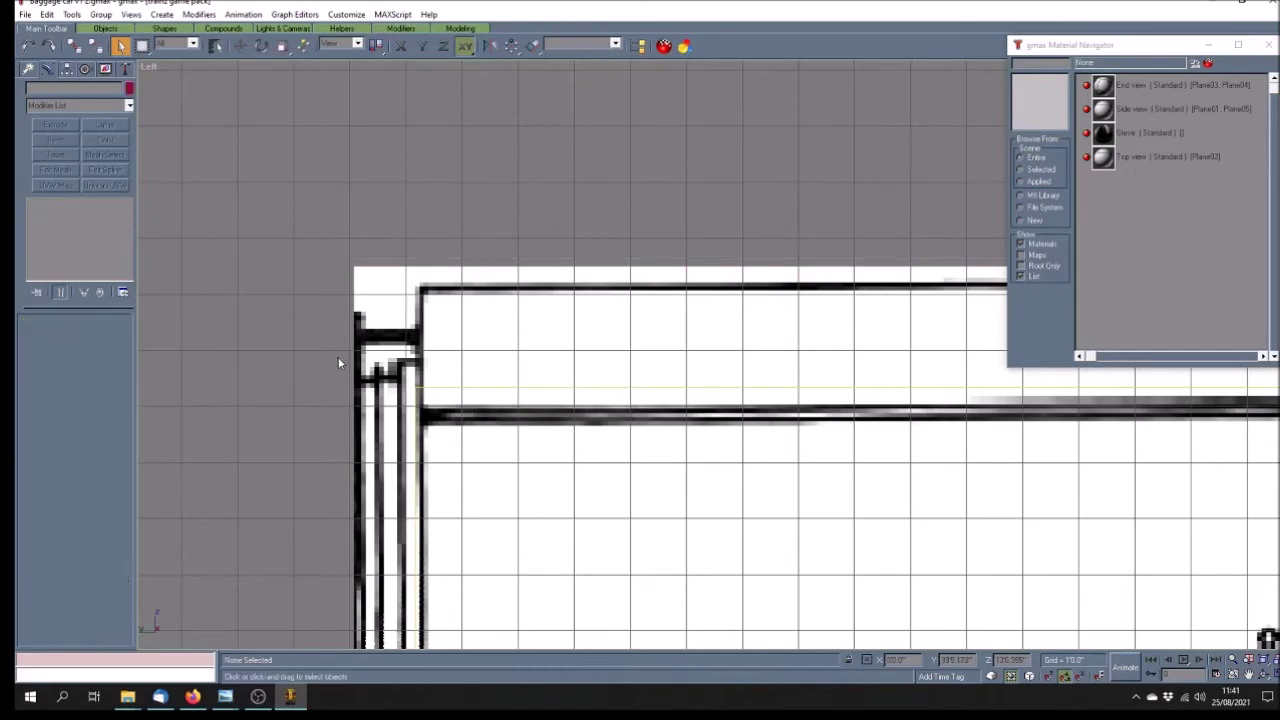
left_click(438, 389)
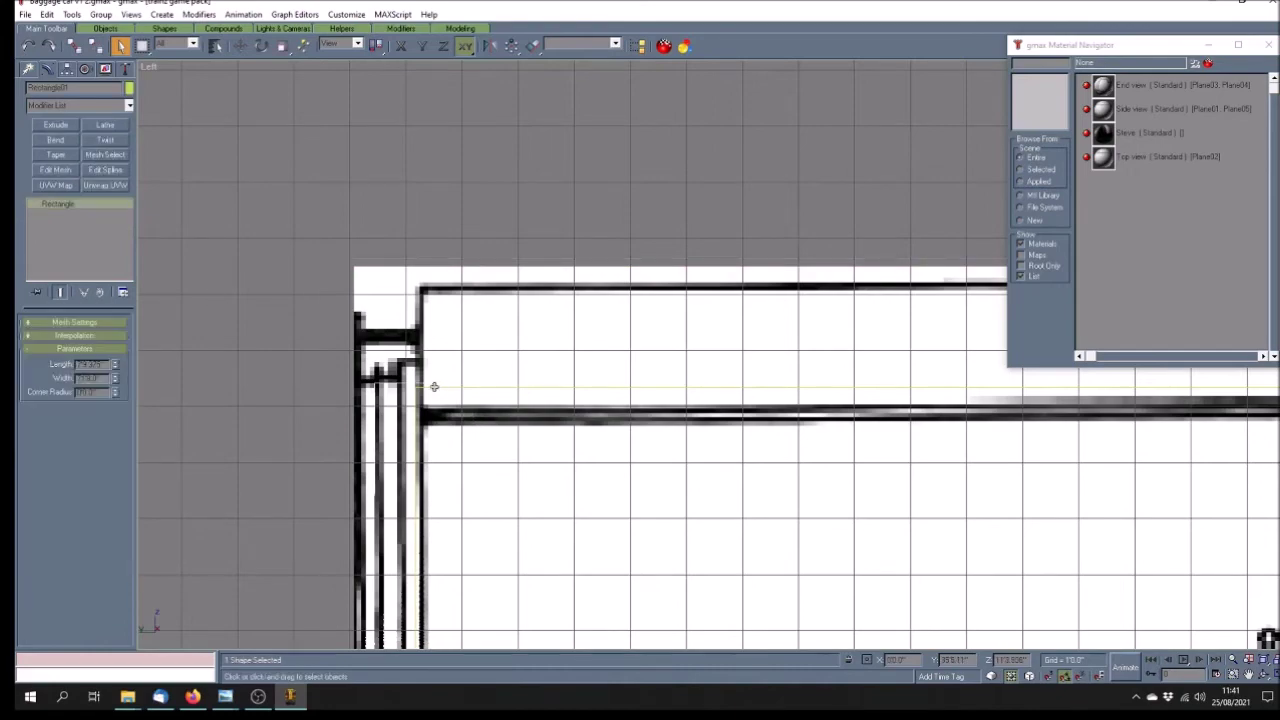
scroll(252, 378, "down", 6)
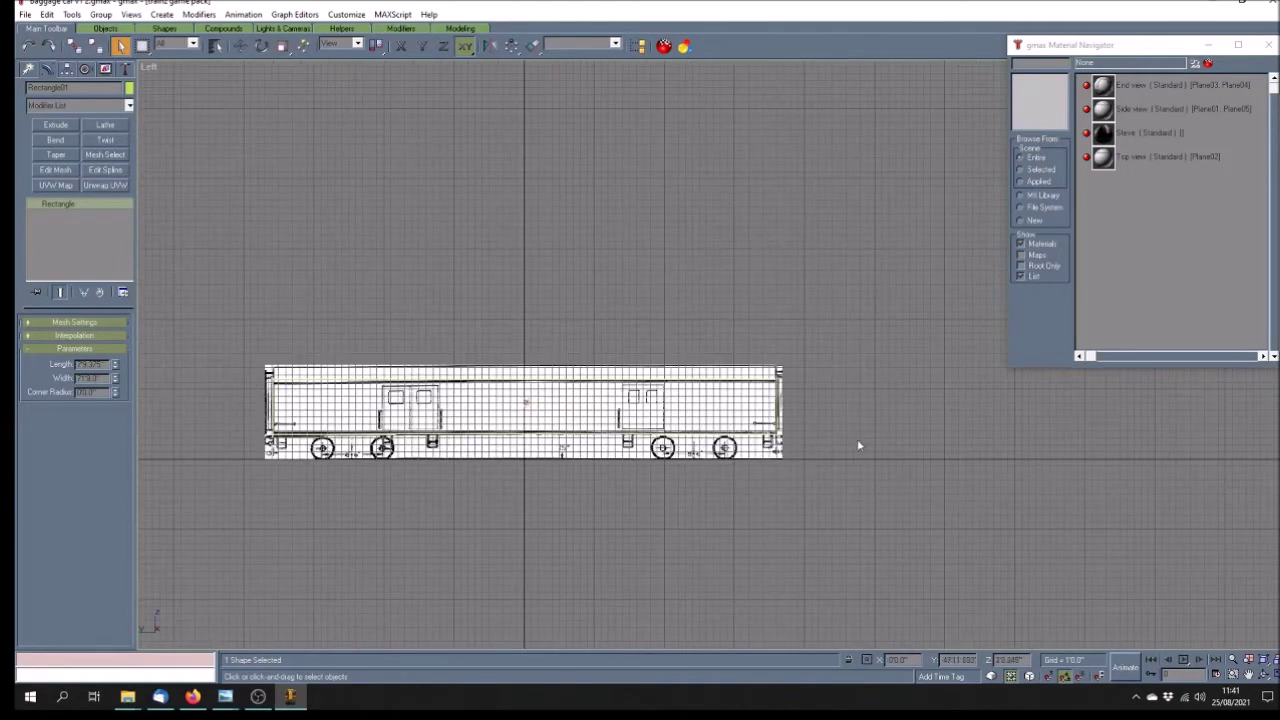
scroll(745, 381, "up", 8)
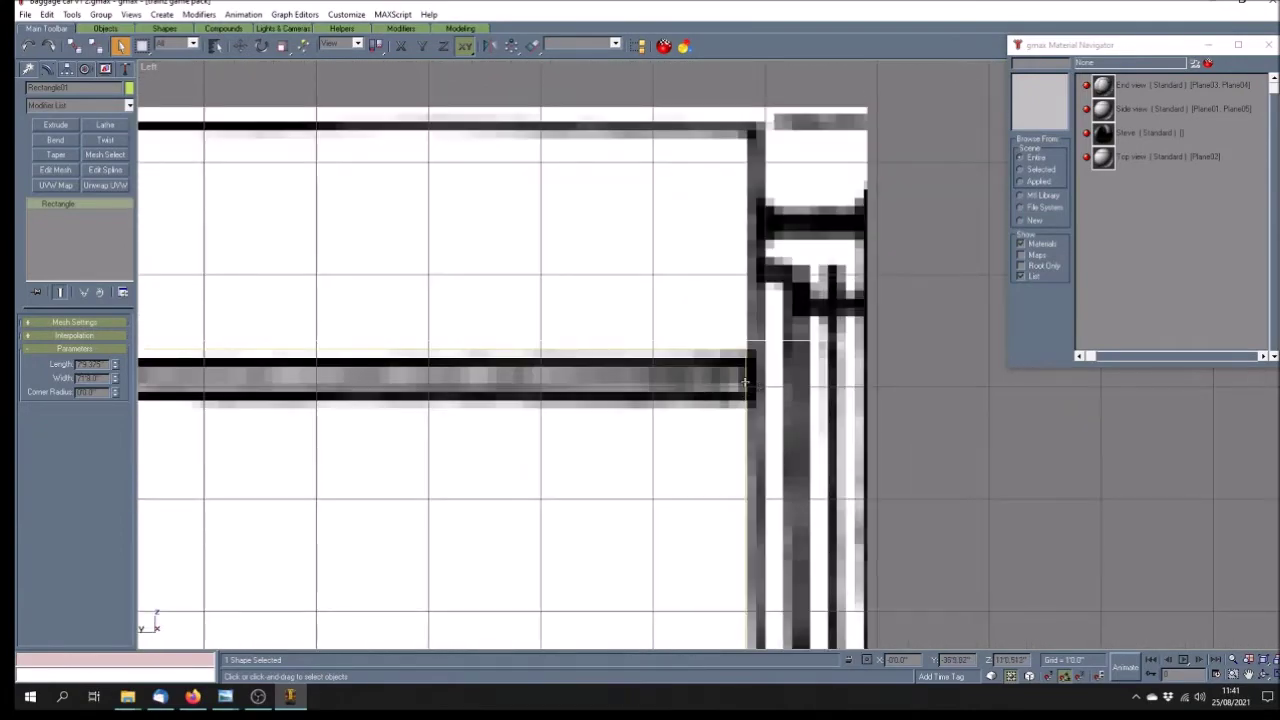
scroll(745, 381, "down", 8)
scroll(745, 381, "down", 4)
scroll(515, 450, "up", 2)
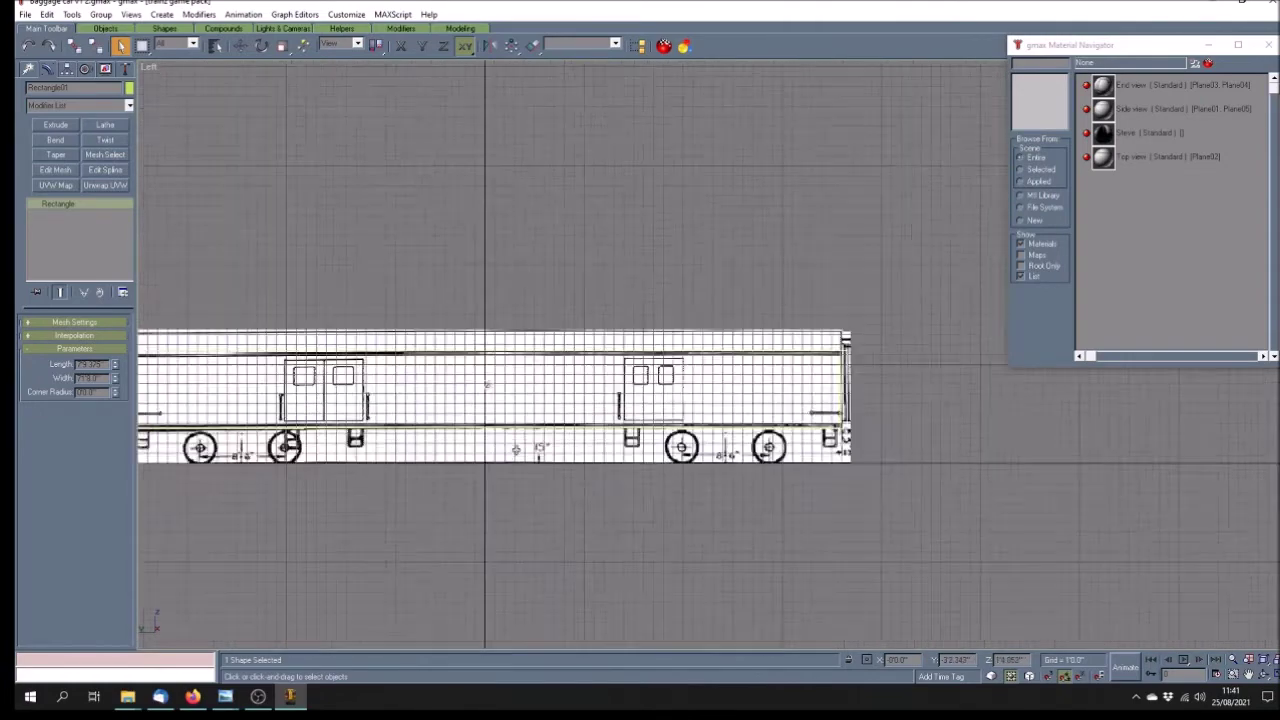
scroll(515, 450, "up", 1)
Select the side blueprint plane with the Move tool, clear the selection, and examine the drawing's fit to the rectangle along the car side
left_click(430, 191)
left_click(240, 45)
left_click(460, 350)
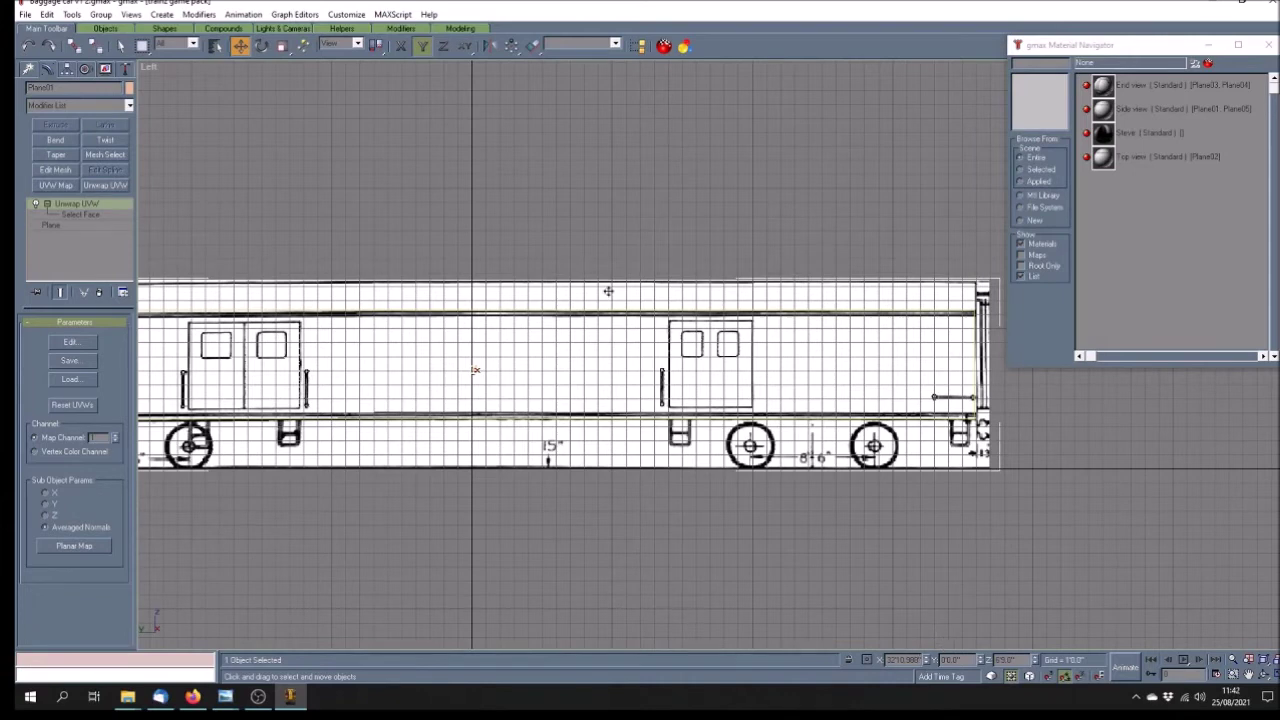
left_click(524, 493)
scroll(587, 502, "down", 4)
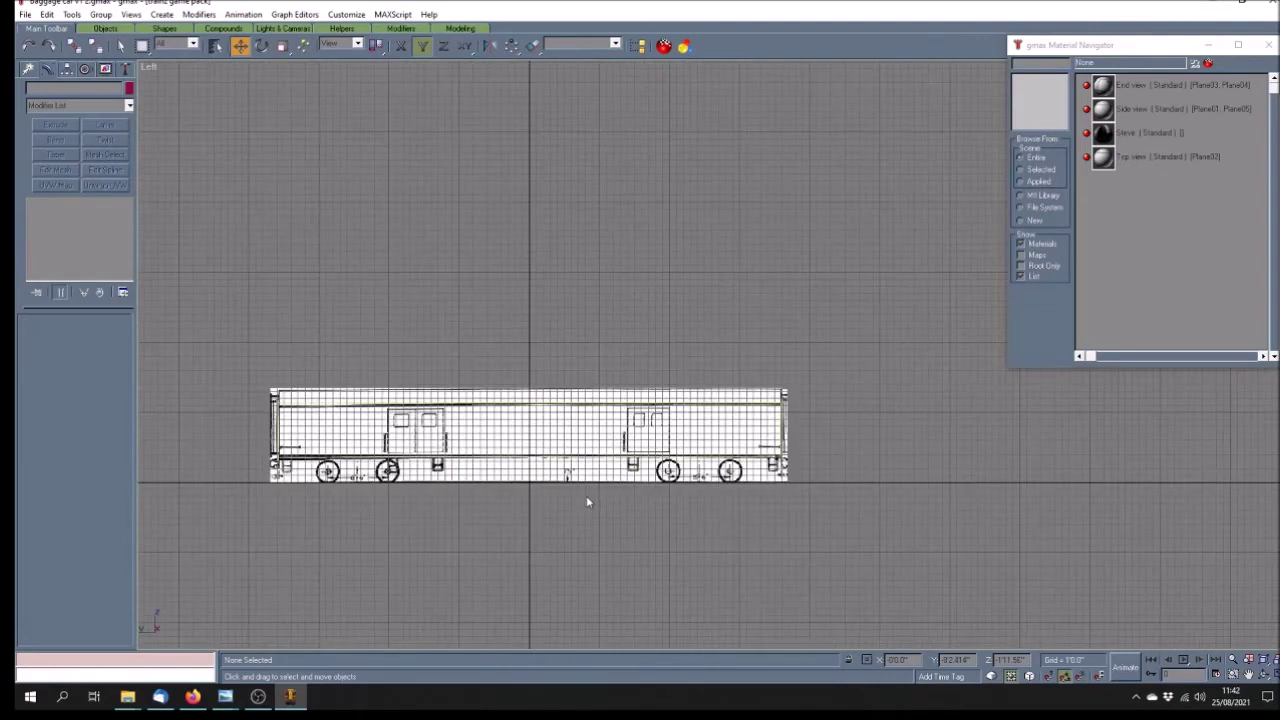
scroll(463, 488, "up", 2)
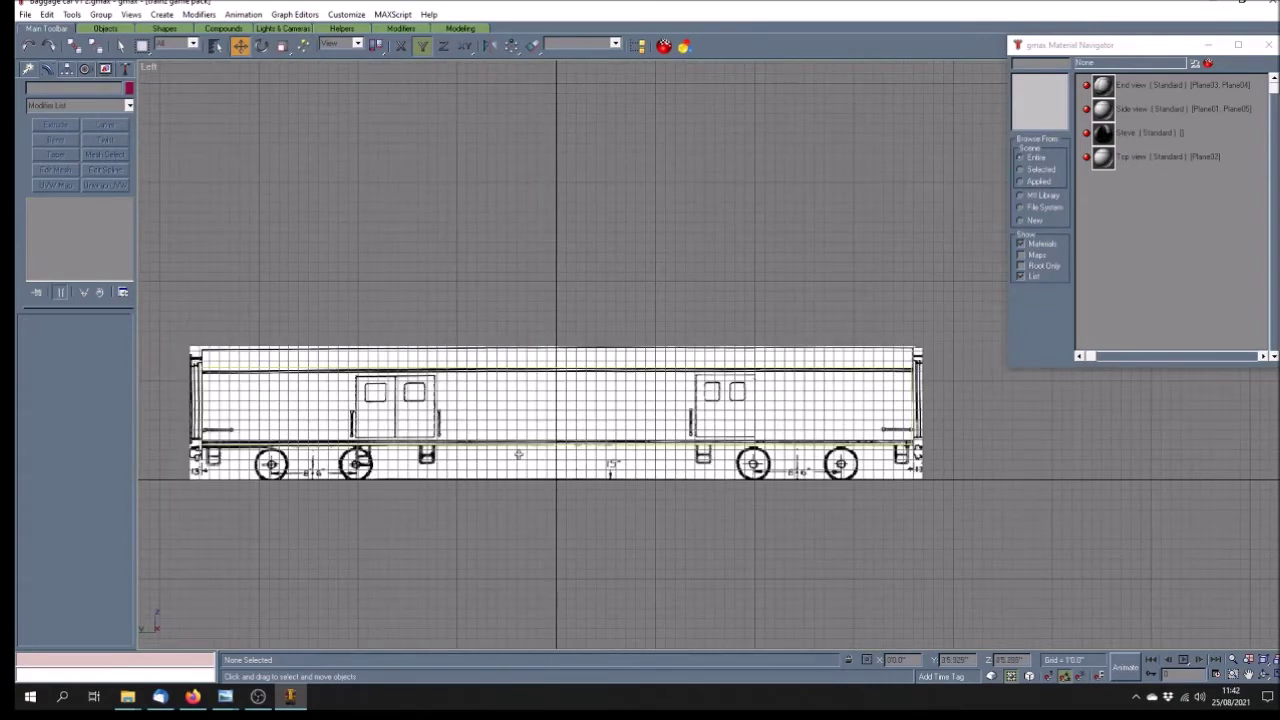
scroll(560, 447, "up", 2)
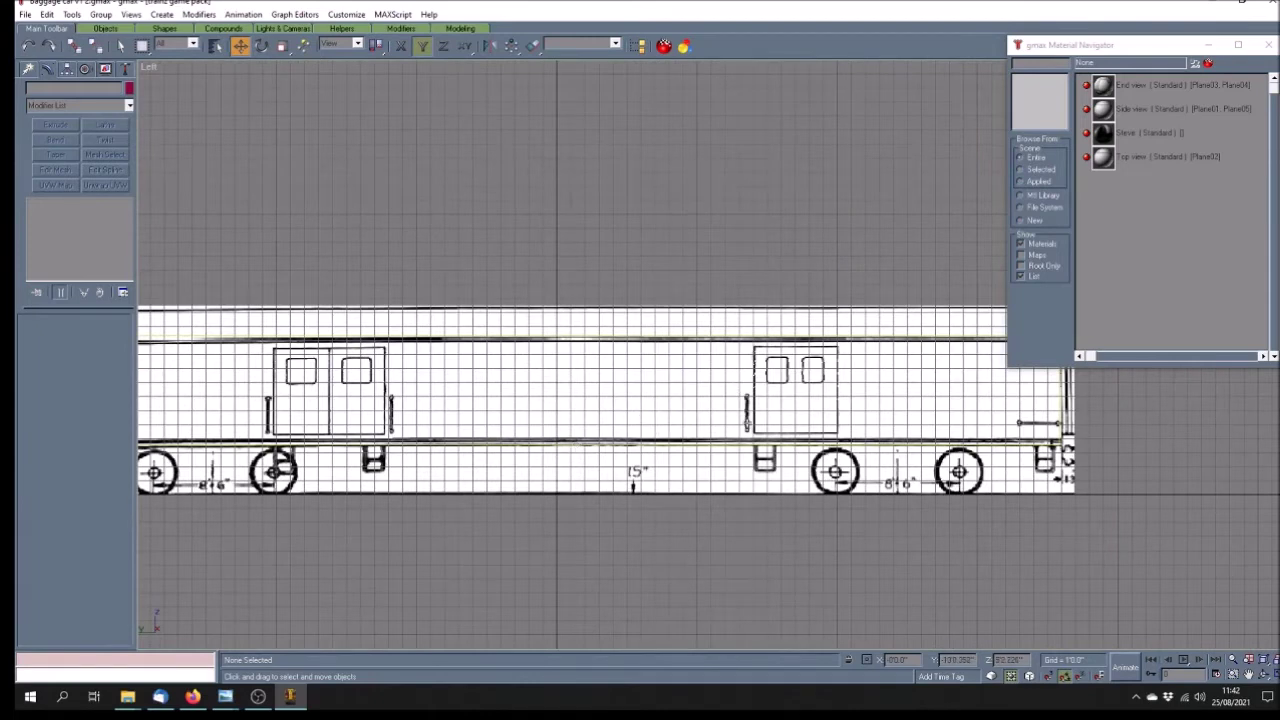
scroll(640, 460, "down", 1)
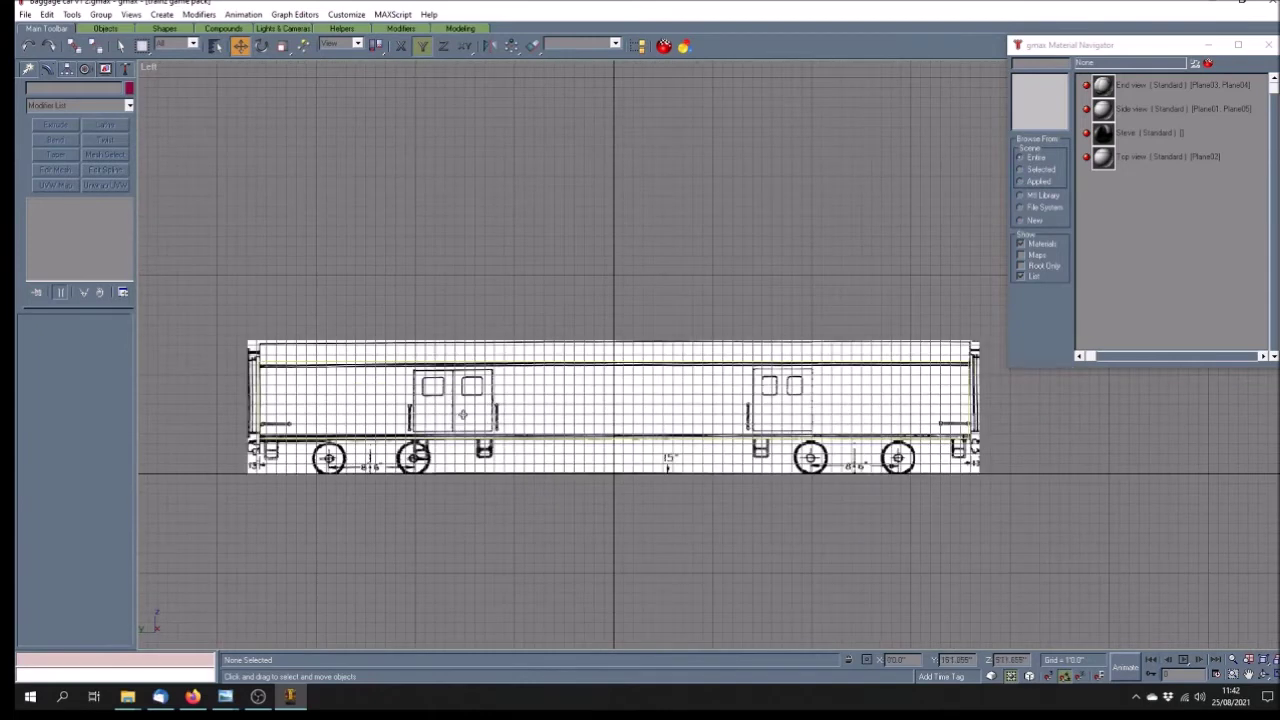
scroll(463, 413, "up", 2)
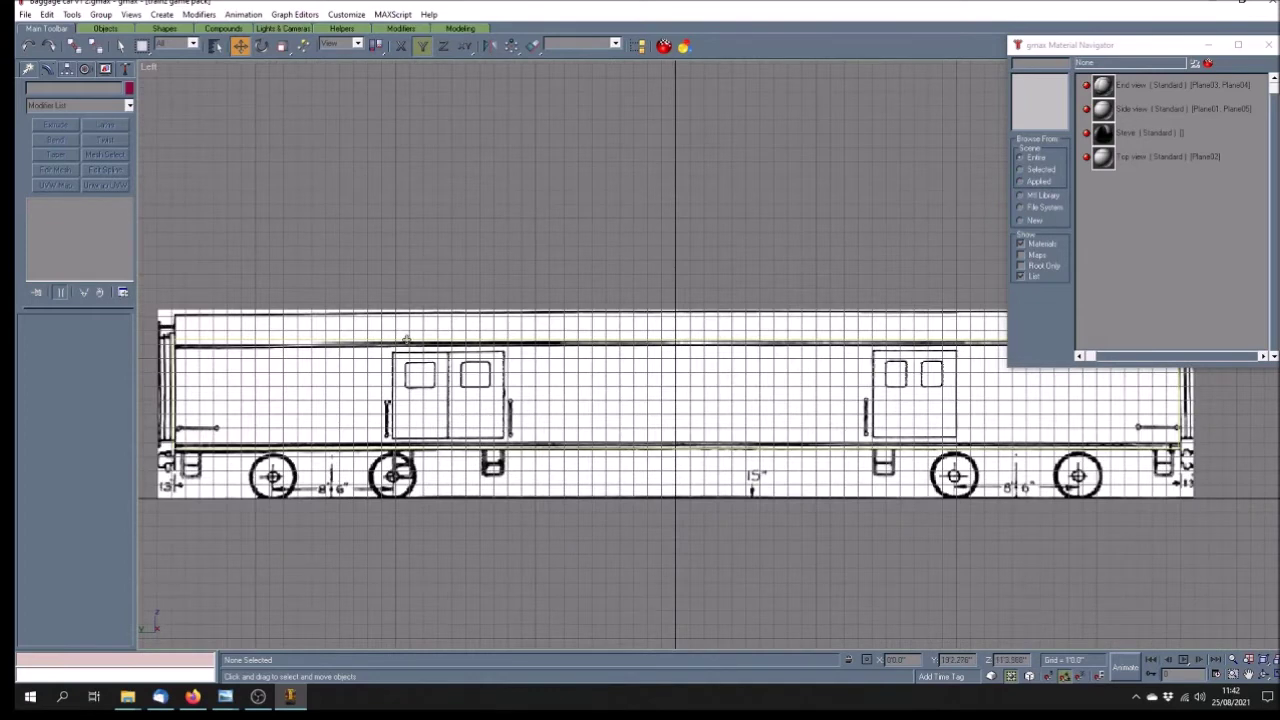
Clone the body-side rectangle in place and change the copy's object colour to dark red
left_click(406, 340)
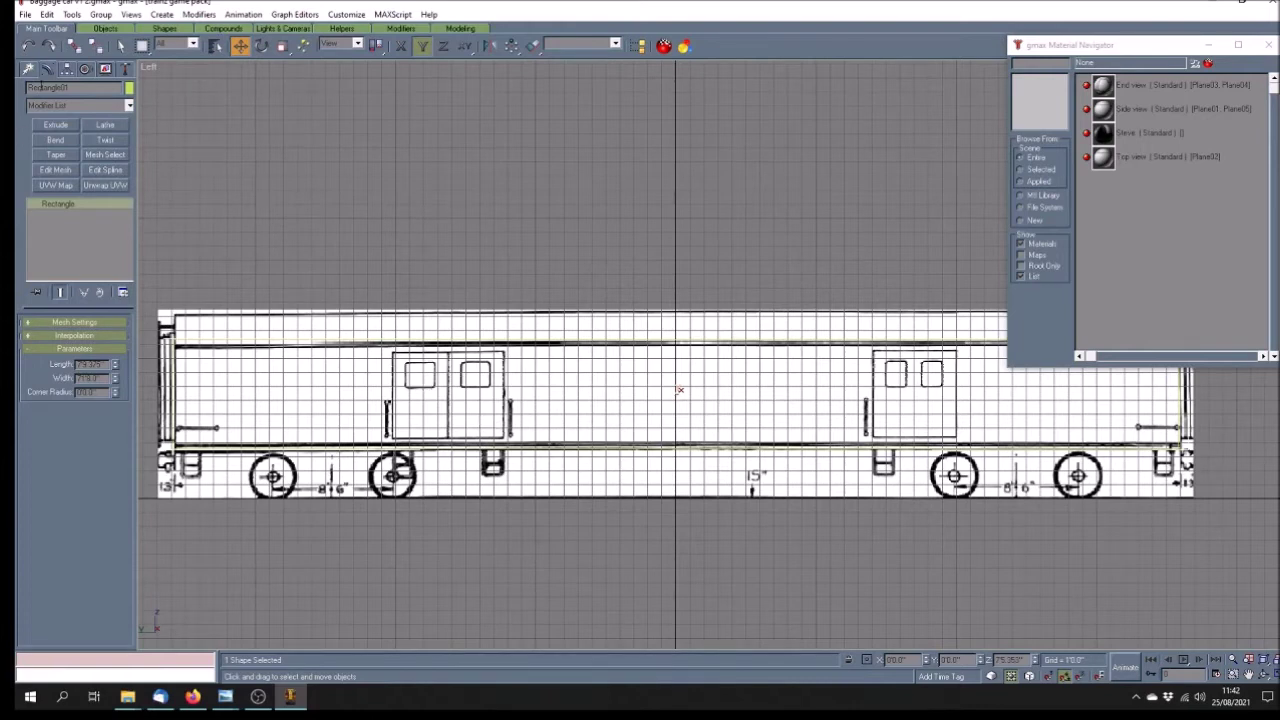
left_click(47, 14)
left_click(62, 112)
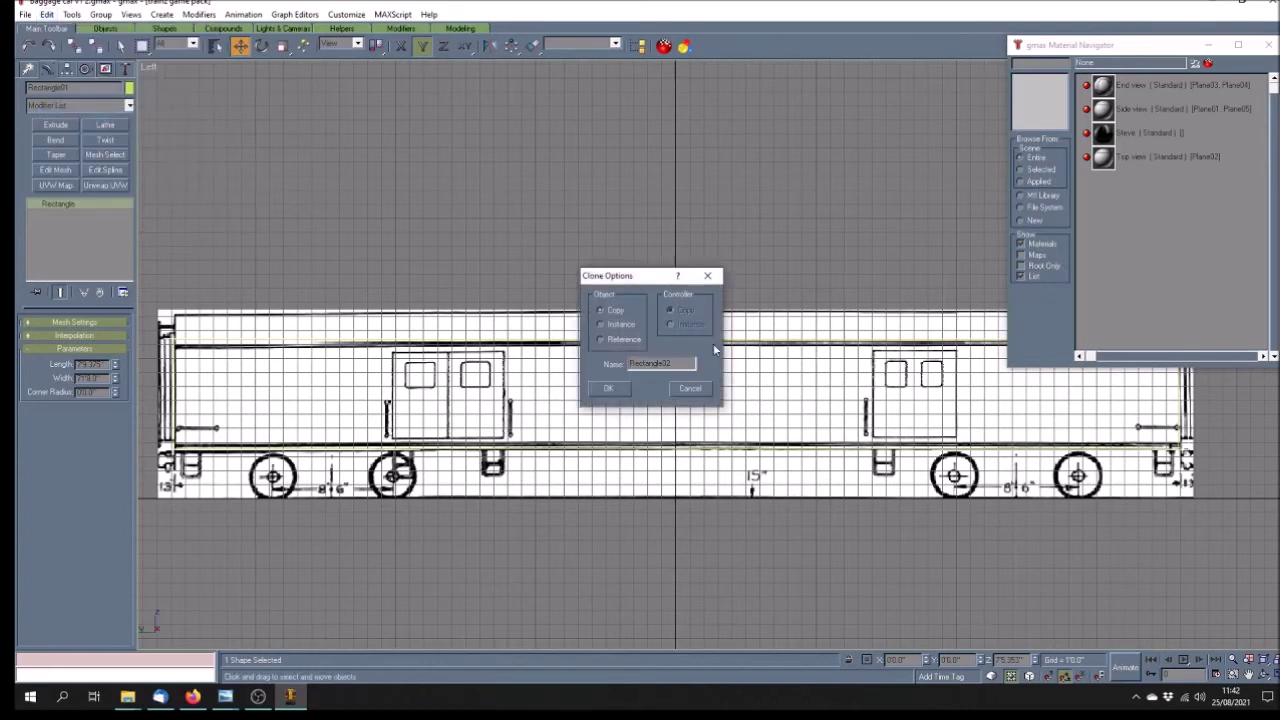
left_click(610, 389)
left_click(129, 88)
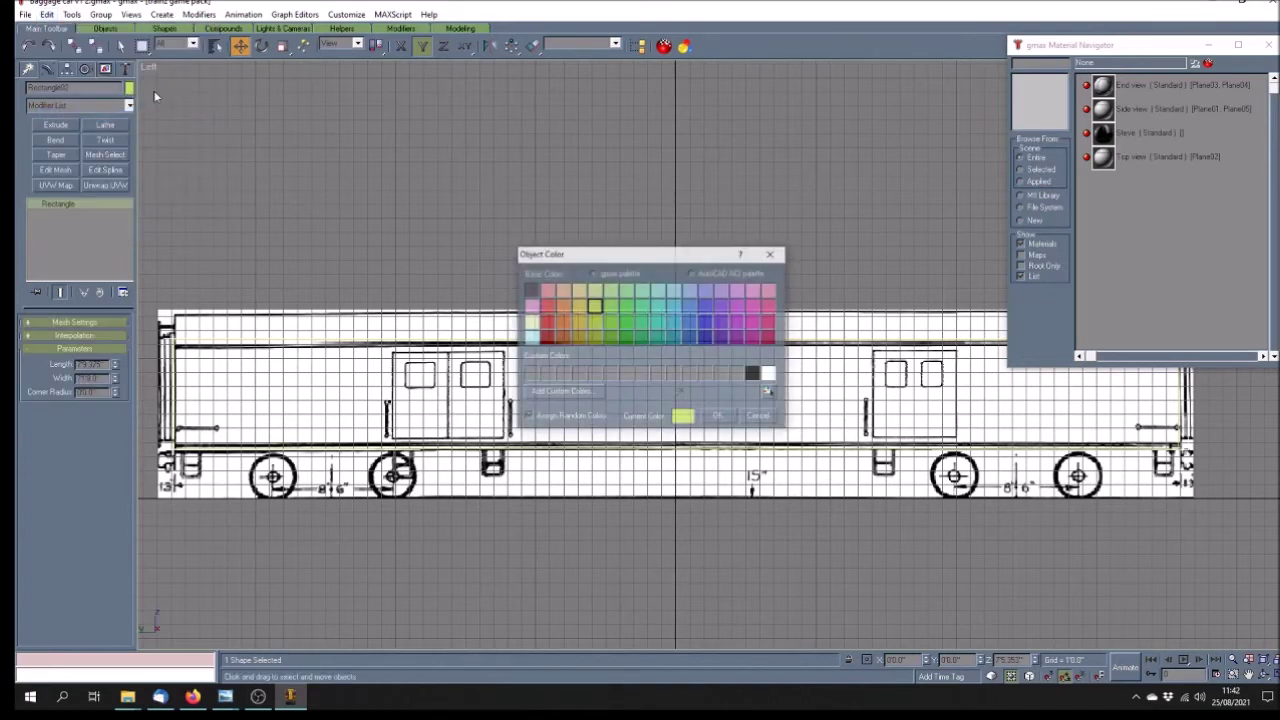
left_click(547, 338)
left_click(718, 416)
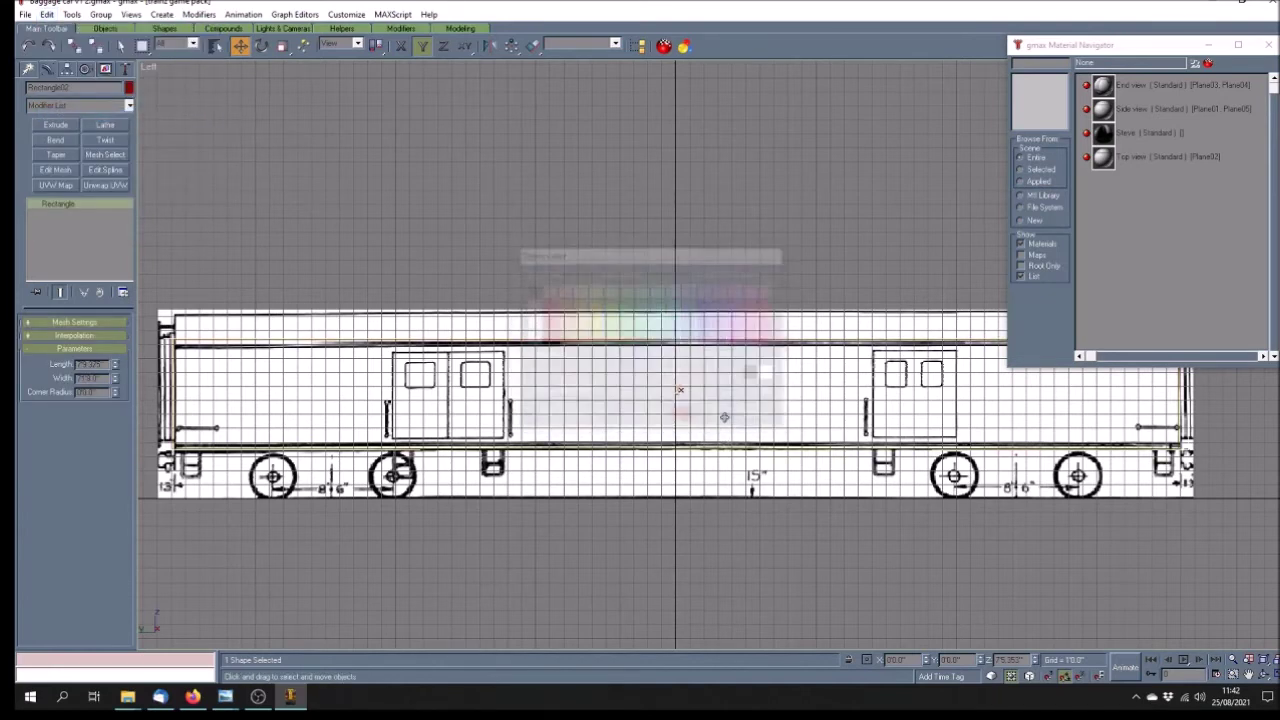
Convert the red rectangle to an editable spline and raise its two lower vertices vertically to just below the grab irons' upper ends
right_click(76, 202)
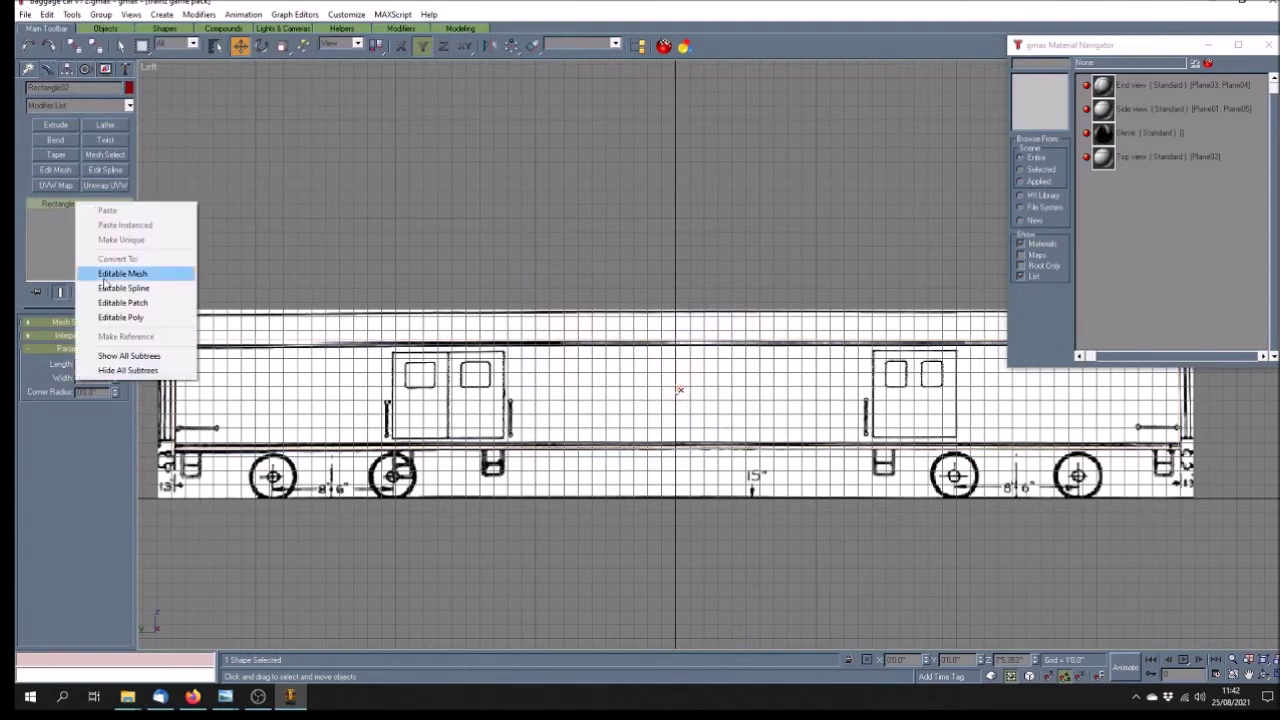
left_click(107, 288)
left_click(35, 204)
left_click(58, 215)
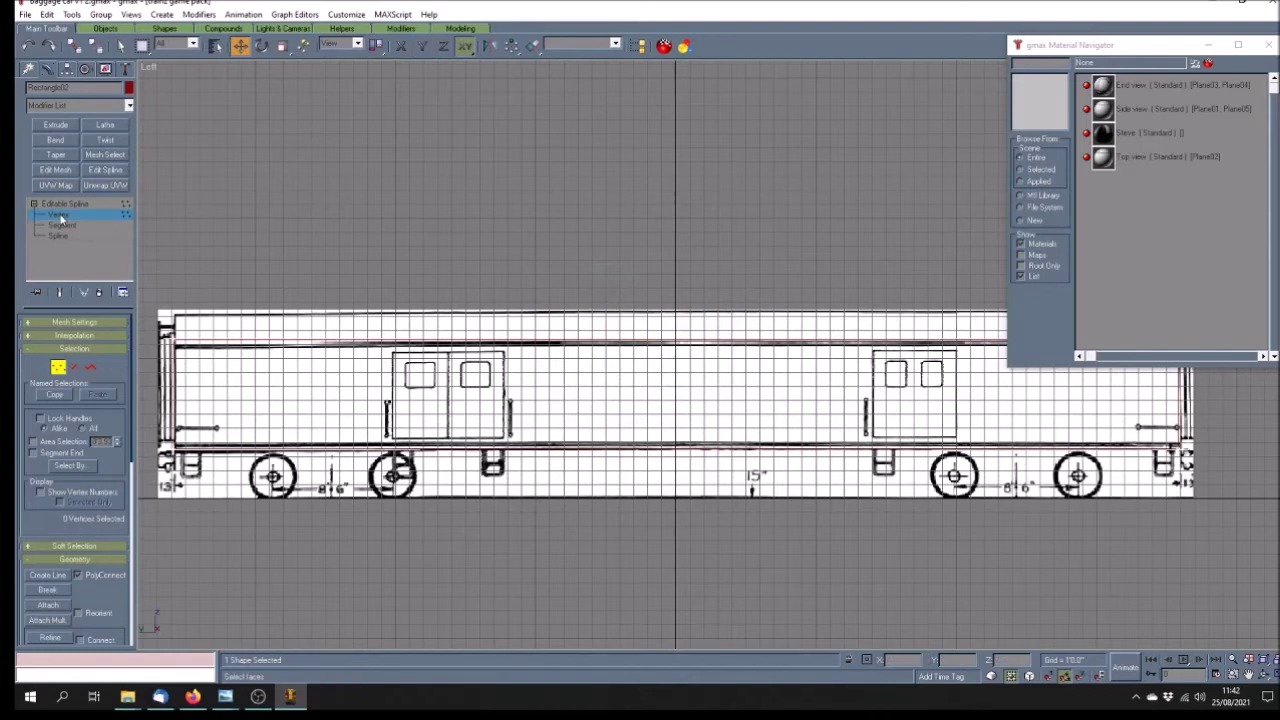
left_click_drag(152, 427, 1230, 508)
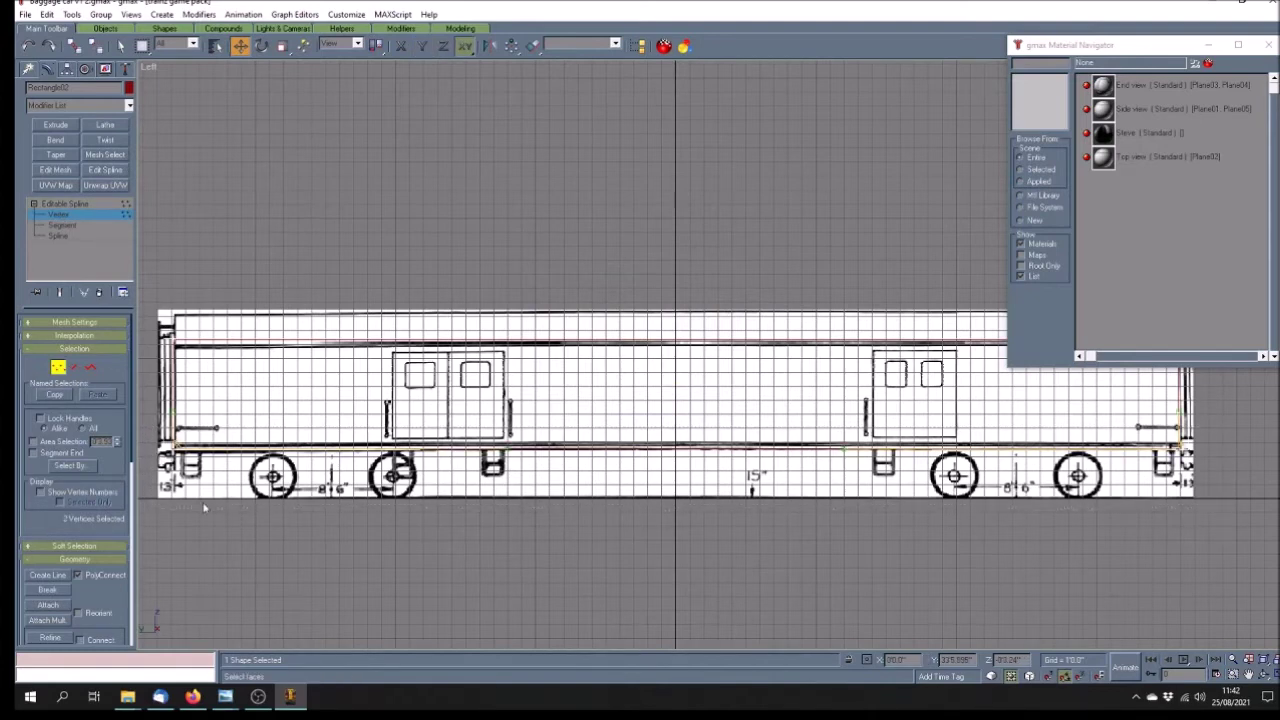
left_click(422, 46)
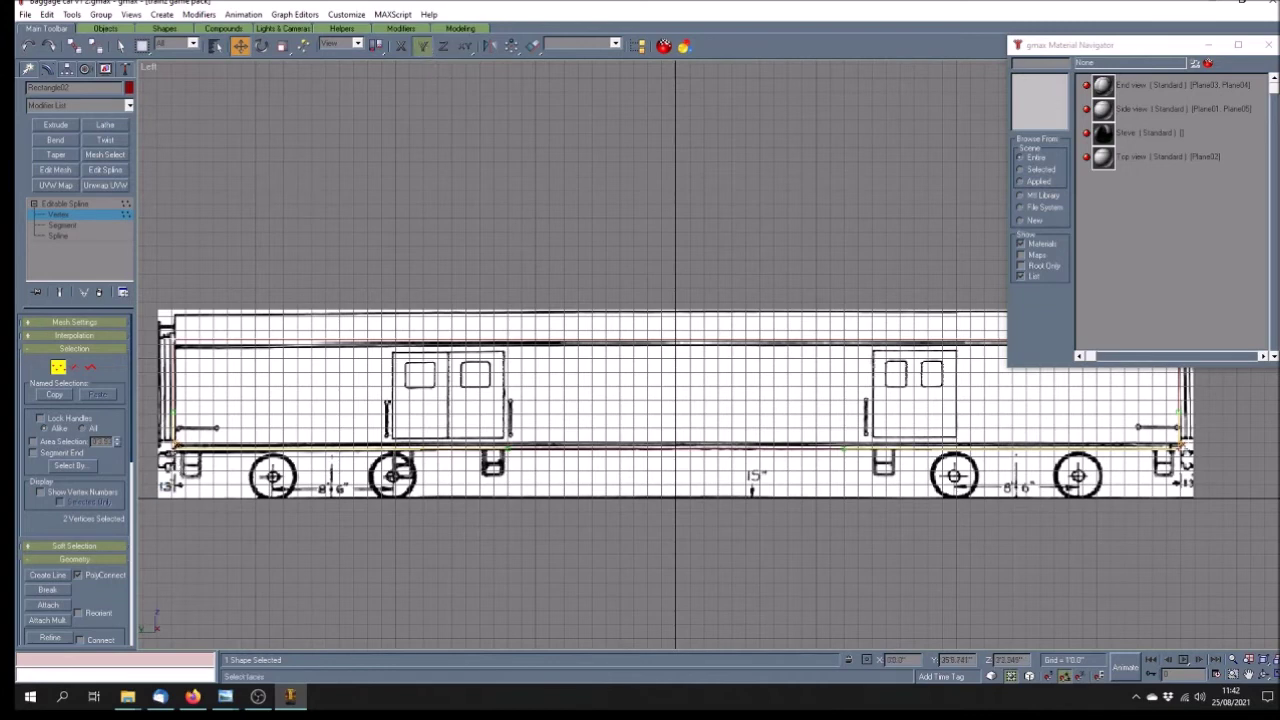
left_click_drag(172, 446, 173, 408)
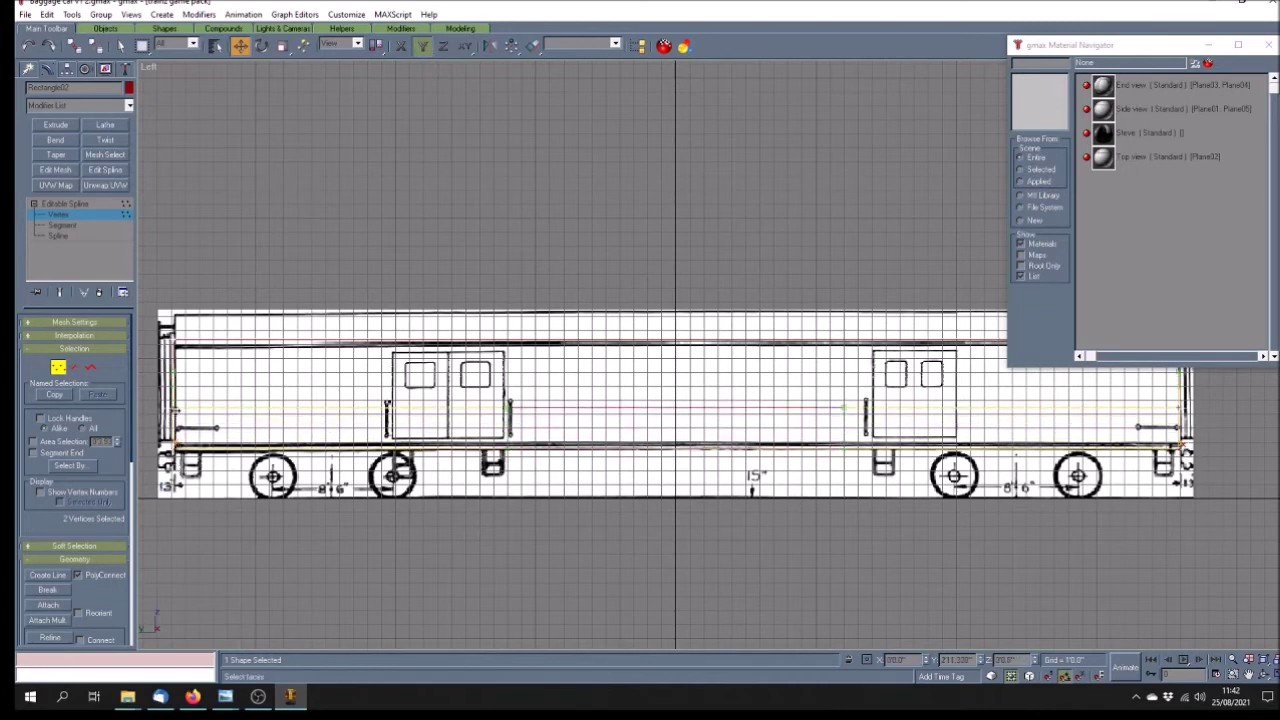
Examine the stripe's height against the baggage door's grab irons in the reference photo NP BagMail4.jpg, and return to the model
left_click(1248, 675)
mouse_move(386, 398)
left_mouse_down()
mouse_move(643, 383)
mouse_move(716, 422)
left_mouse_up()
scroll(655, 392, "up", 5)
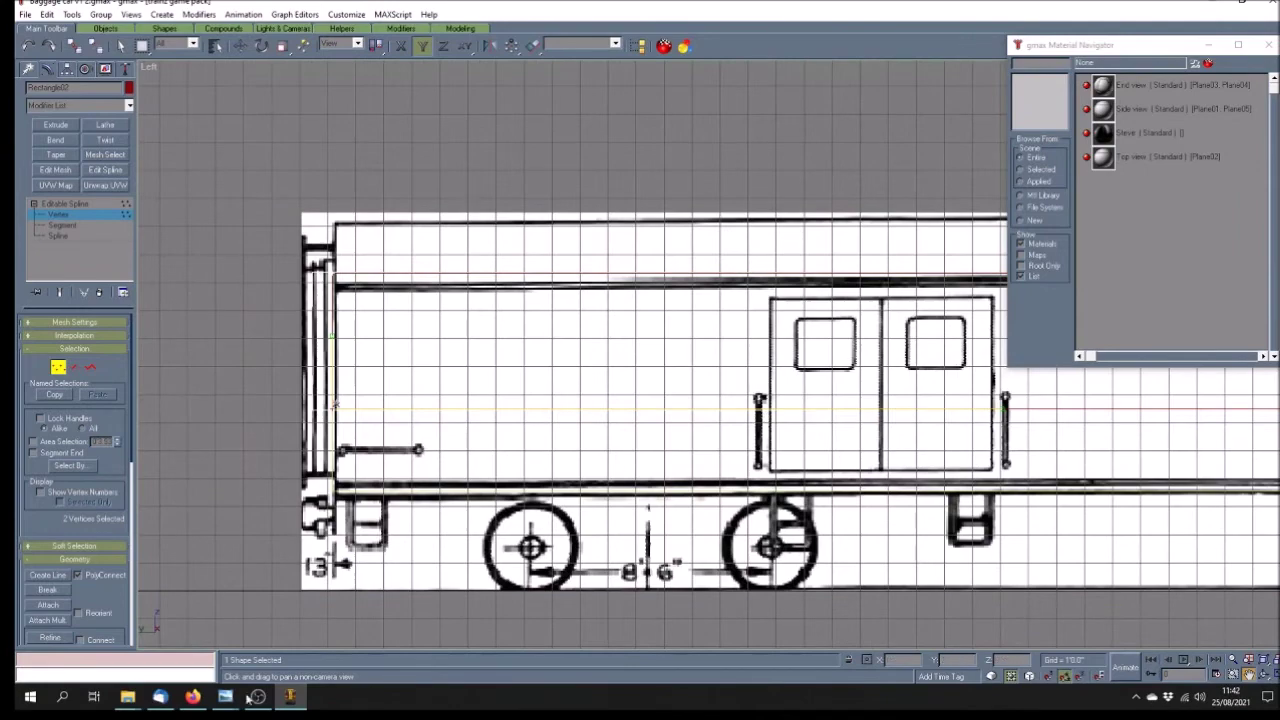
mouse_move(226, 697)
left_click(226, 630)
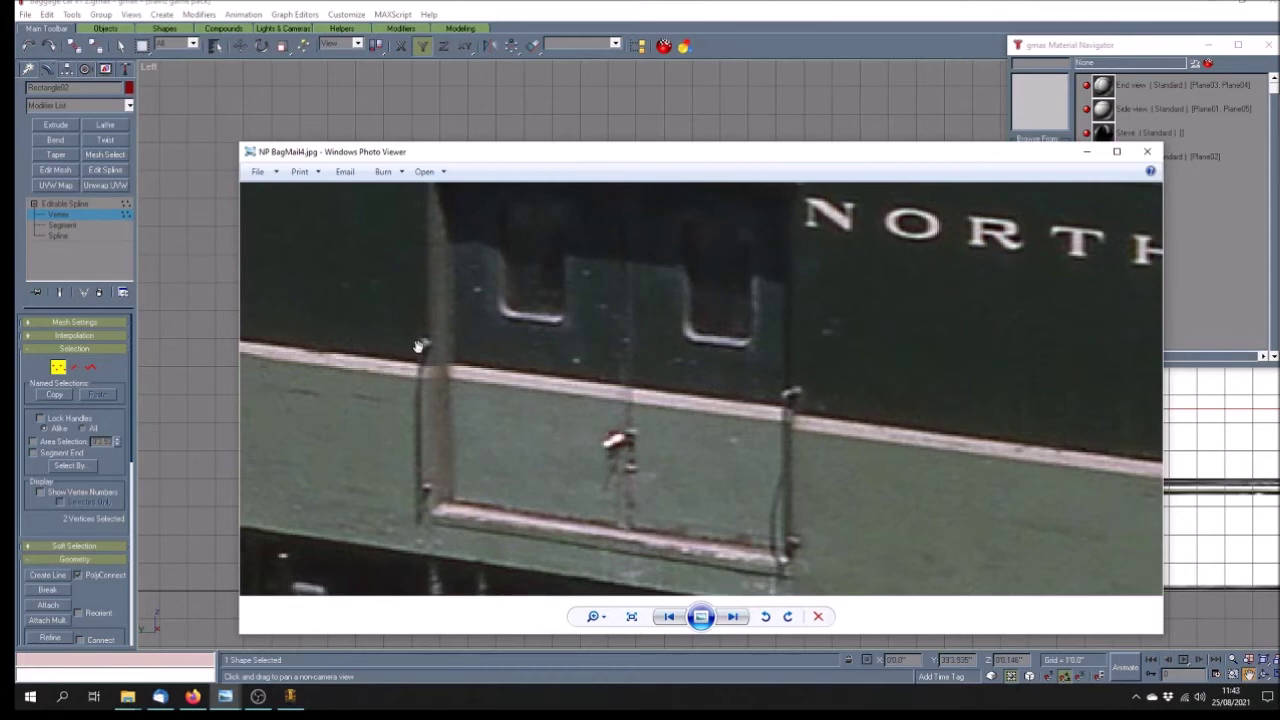
left_click(573, 17)
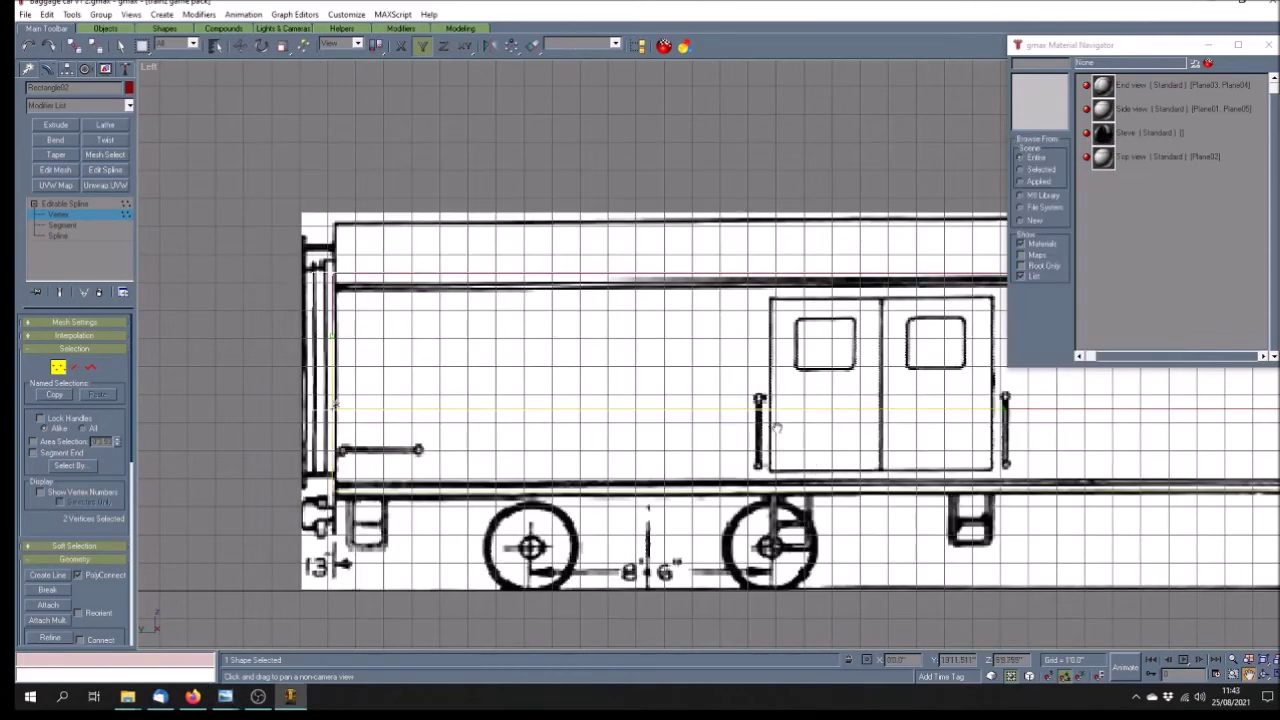
Compare the red spline's lower edge with the grab irons beside the double door, then clear the vertex selection and leave vertex editing
left_click(240, 46)
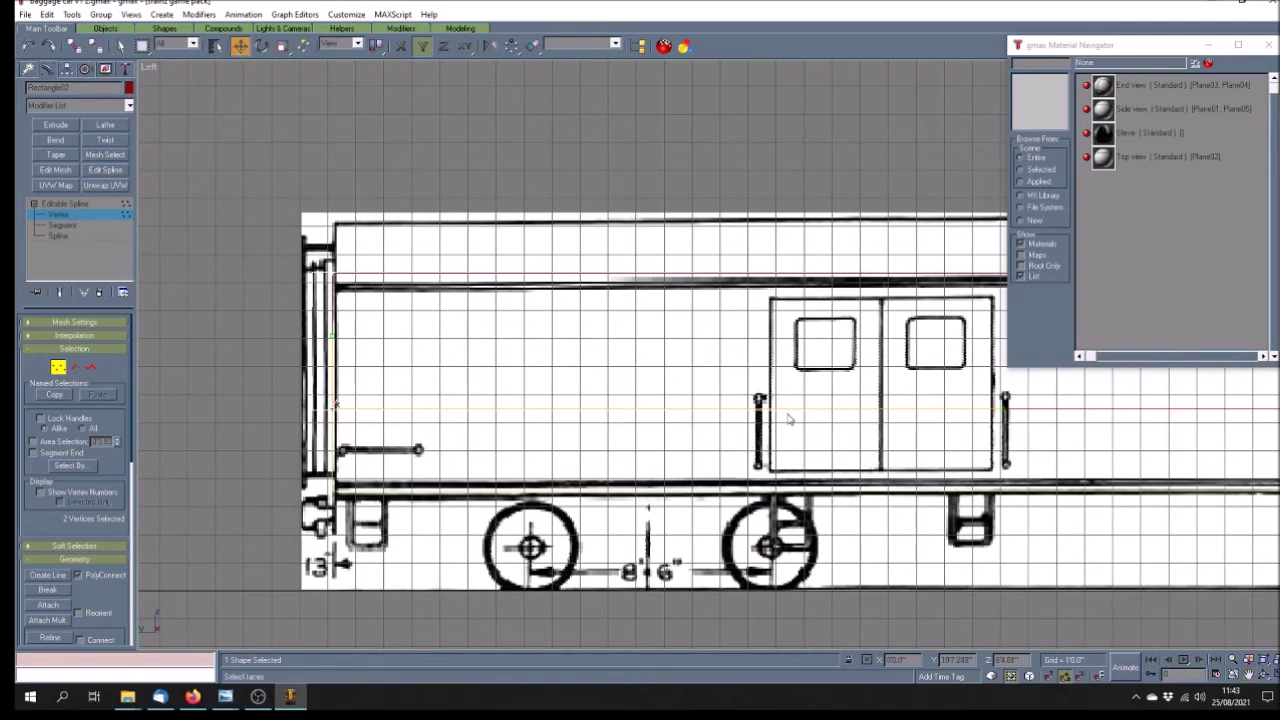
scroll(778, 428, "up", 3)
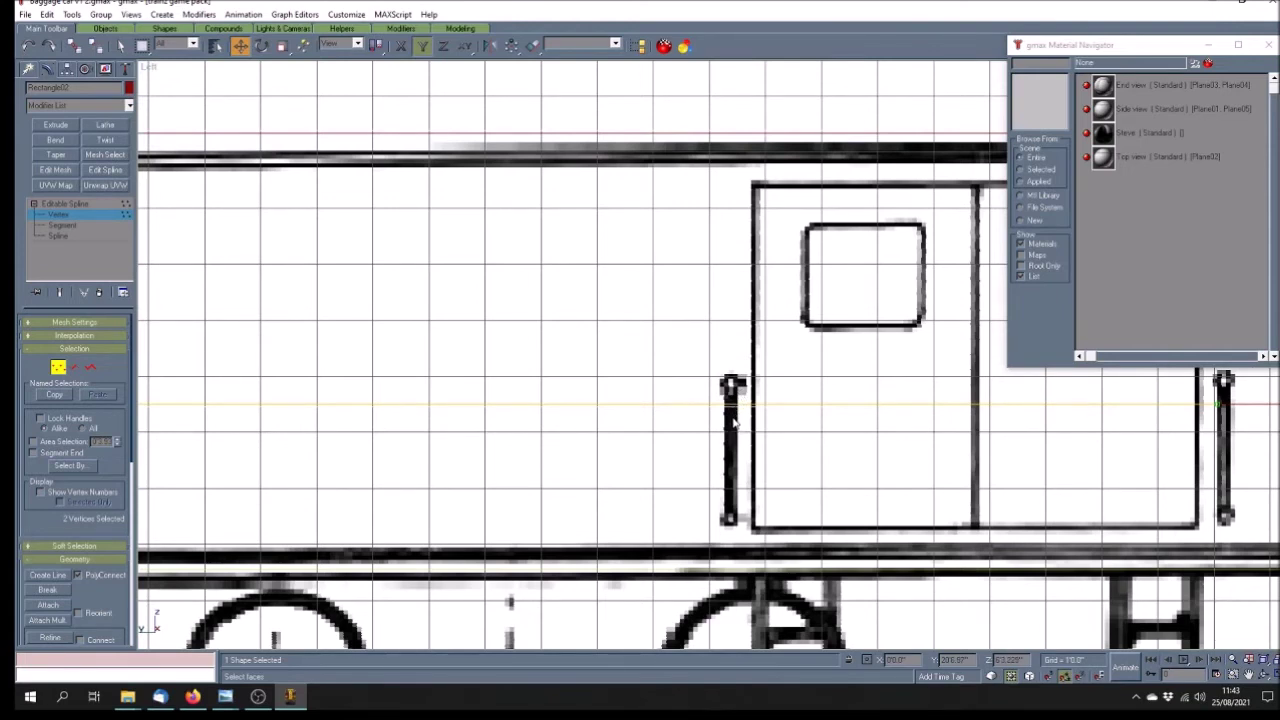
scroll(733, 423, "down", 5)
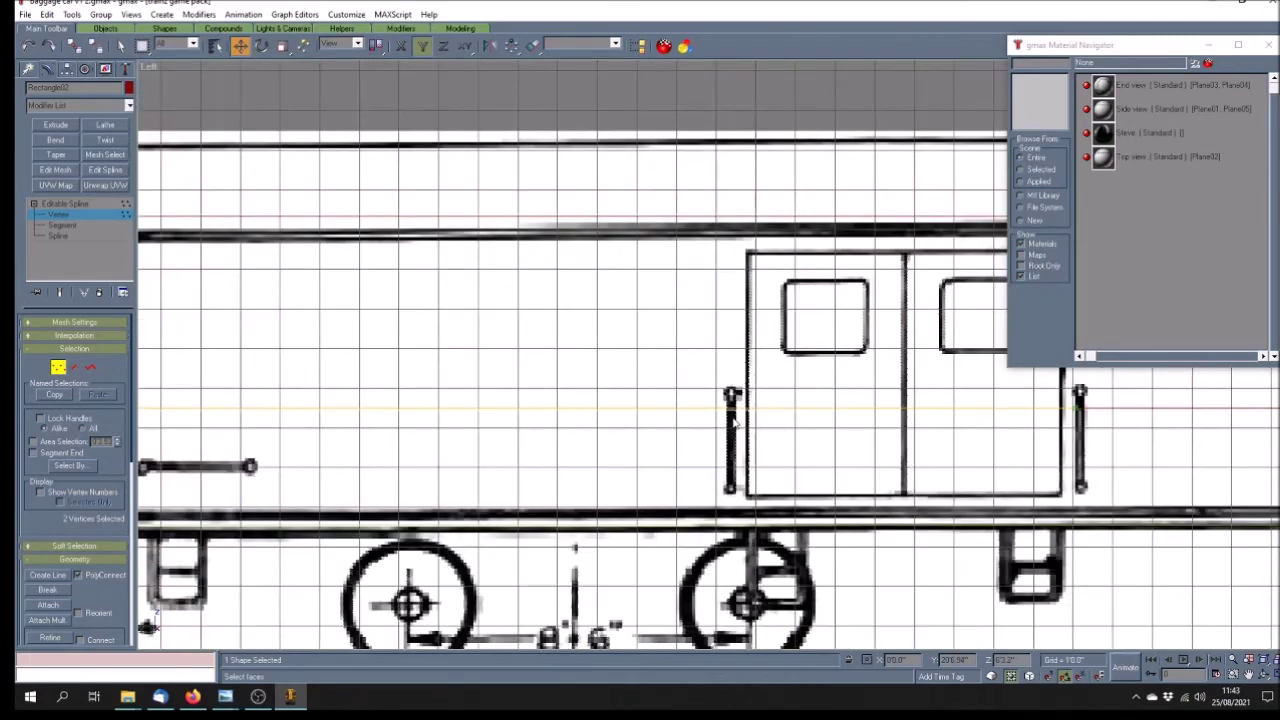
scroll(733, 422, "up", 2)
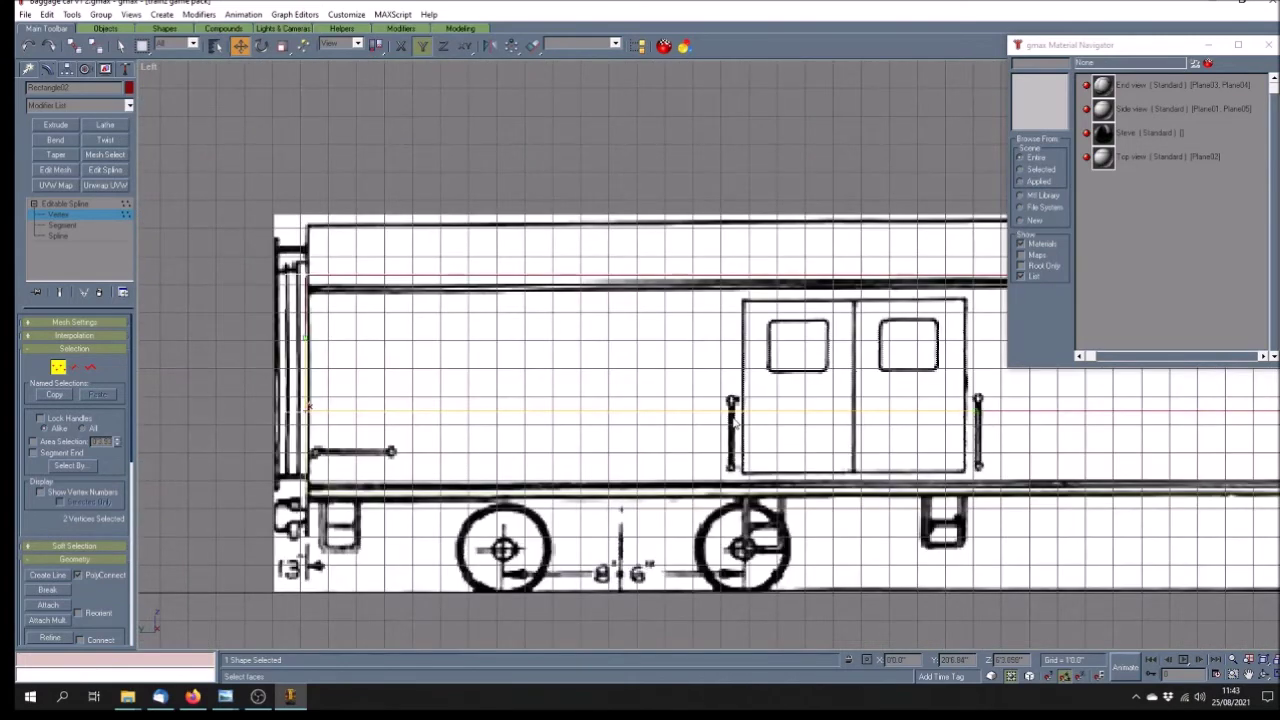
left_click(187, 372)
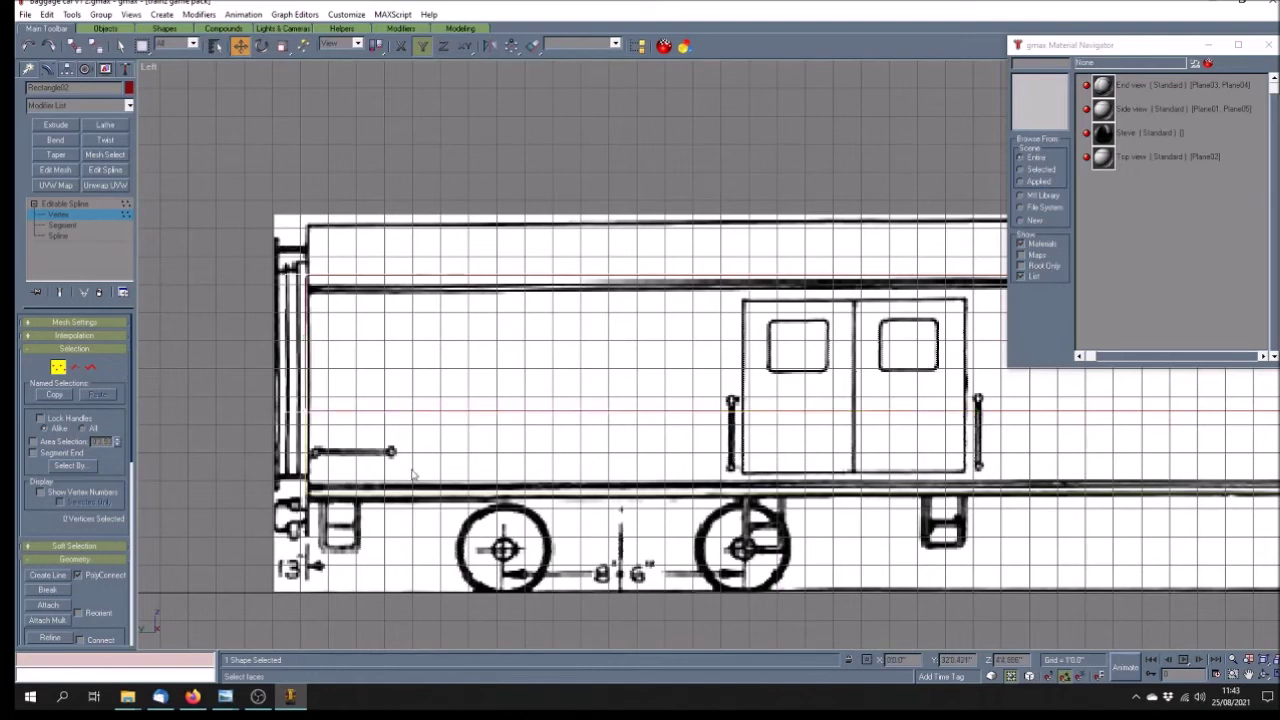
left_click(84, 203)
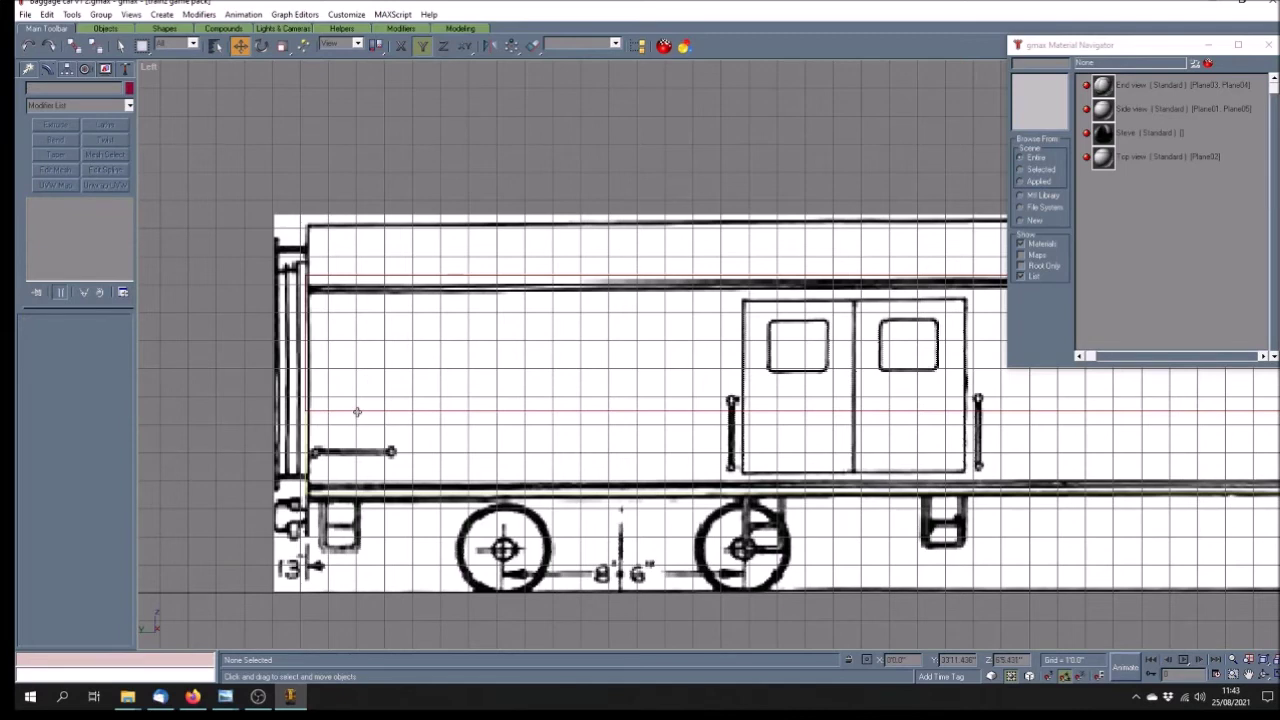
Set the height of the red spline's lower vertices at both ends of the car to Z 6'5"
left_click(44, 215)
left_click_drag(224, 394, 355, 435)
scroll(223, 434, "down", 5)
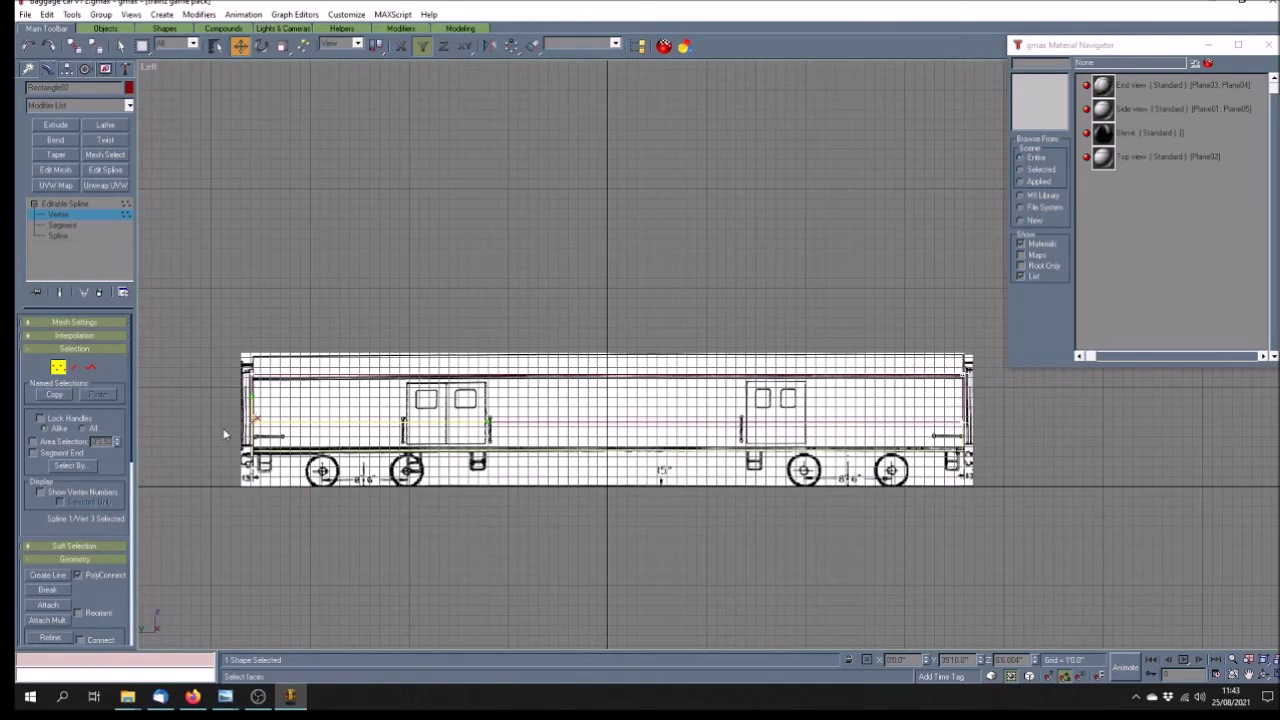
left_click_drag(993, 411, 944, 450, "ctrl")
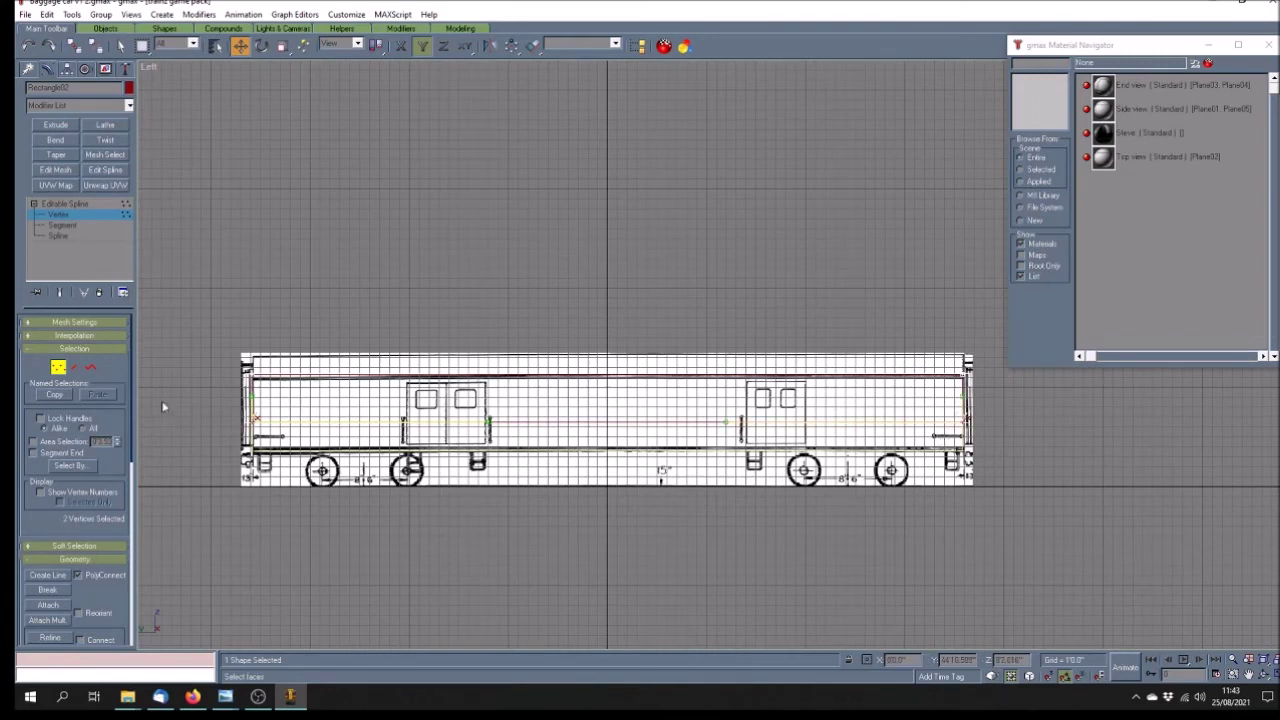
left_click(268, 438)
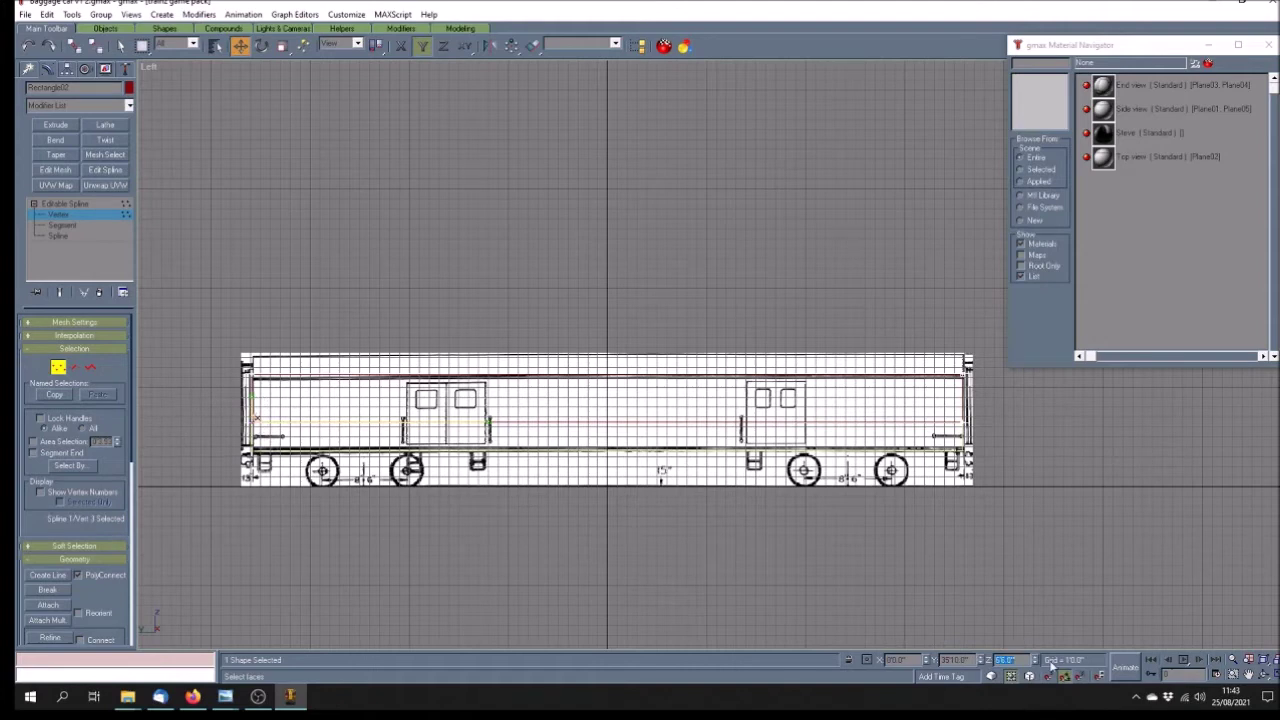
left_click_drag(994, 434, 948, 424)
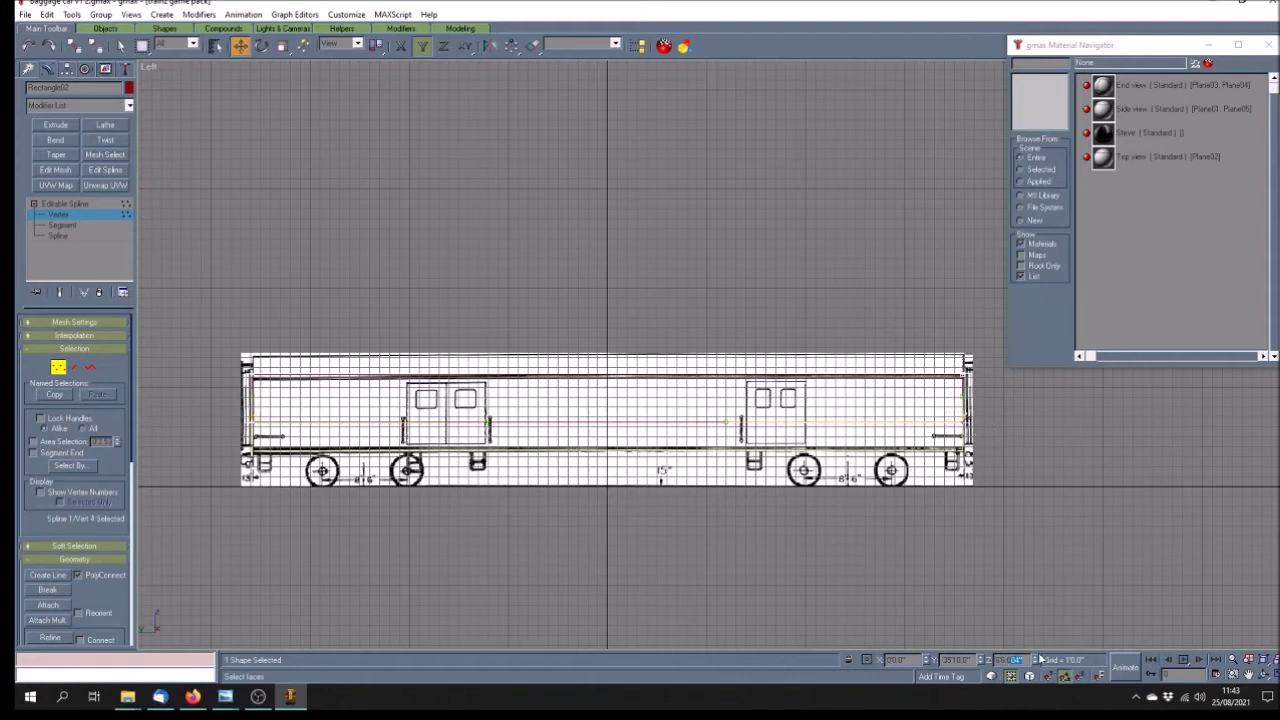
left_click(591, 551)
Leave vertex editing on the red spline, reselect it as a whole object and clone it in place
scroll(614, 490, "down", 2)
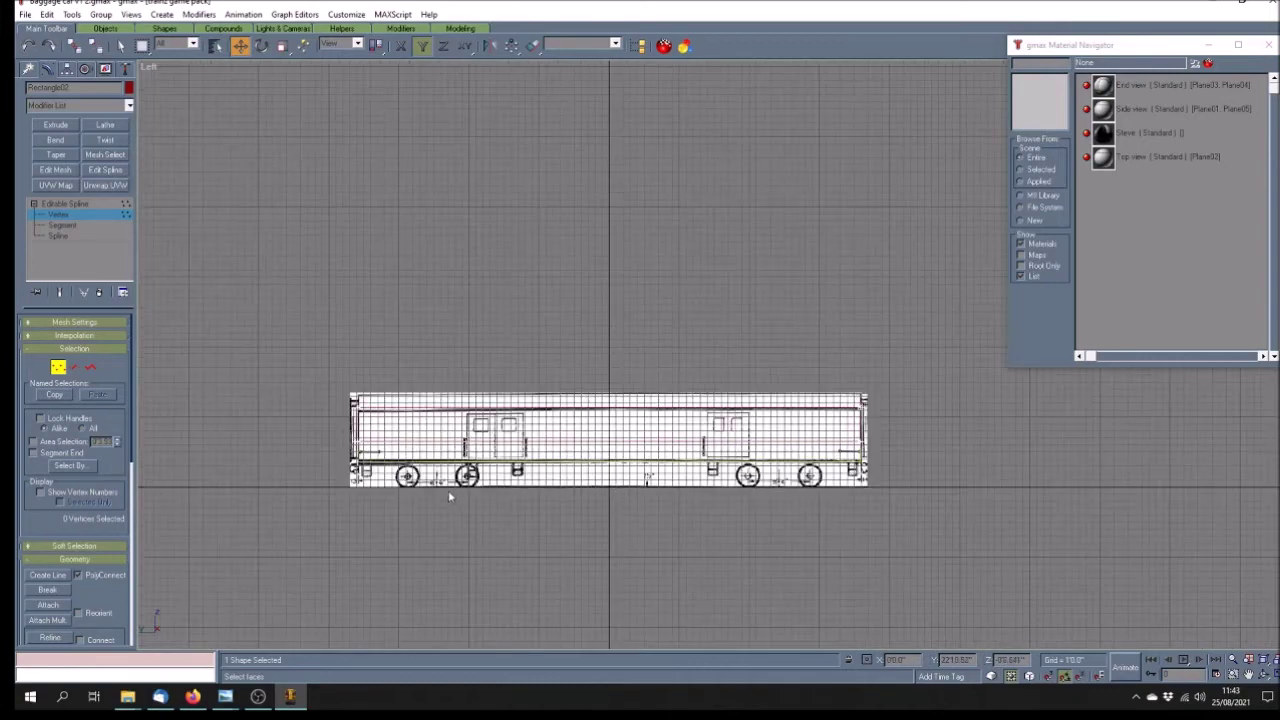
scroll(448, 497, "up", 1)
scroll(352, 440, "up", 2)
scroll(330, 424, "up", 1)
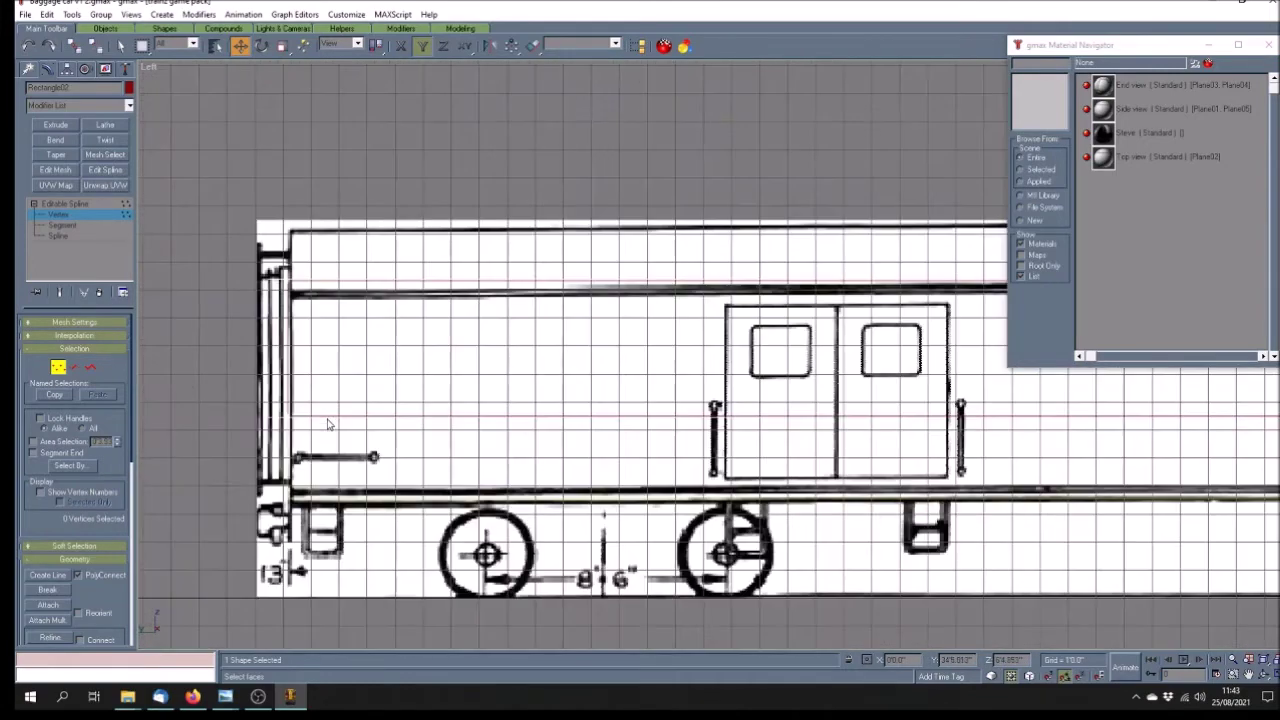
left_click(77, 204)
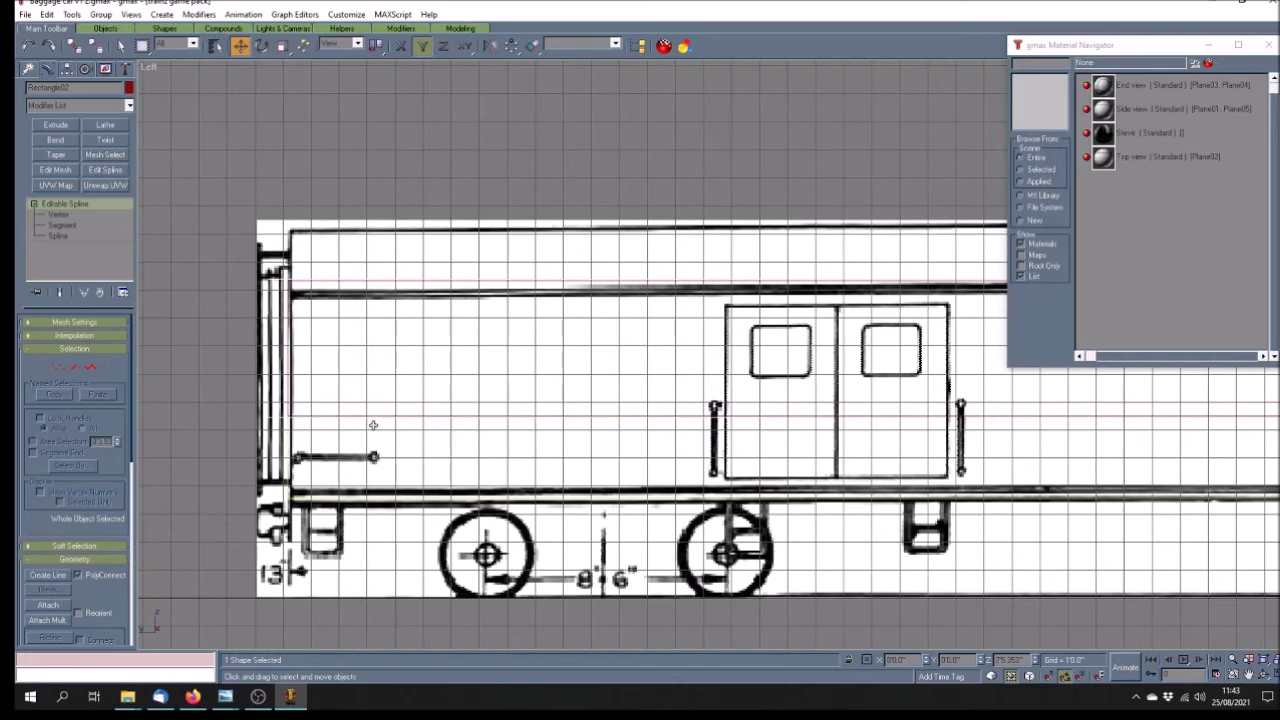
left_click(341, 415)
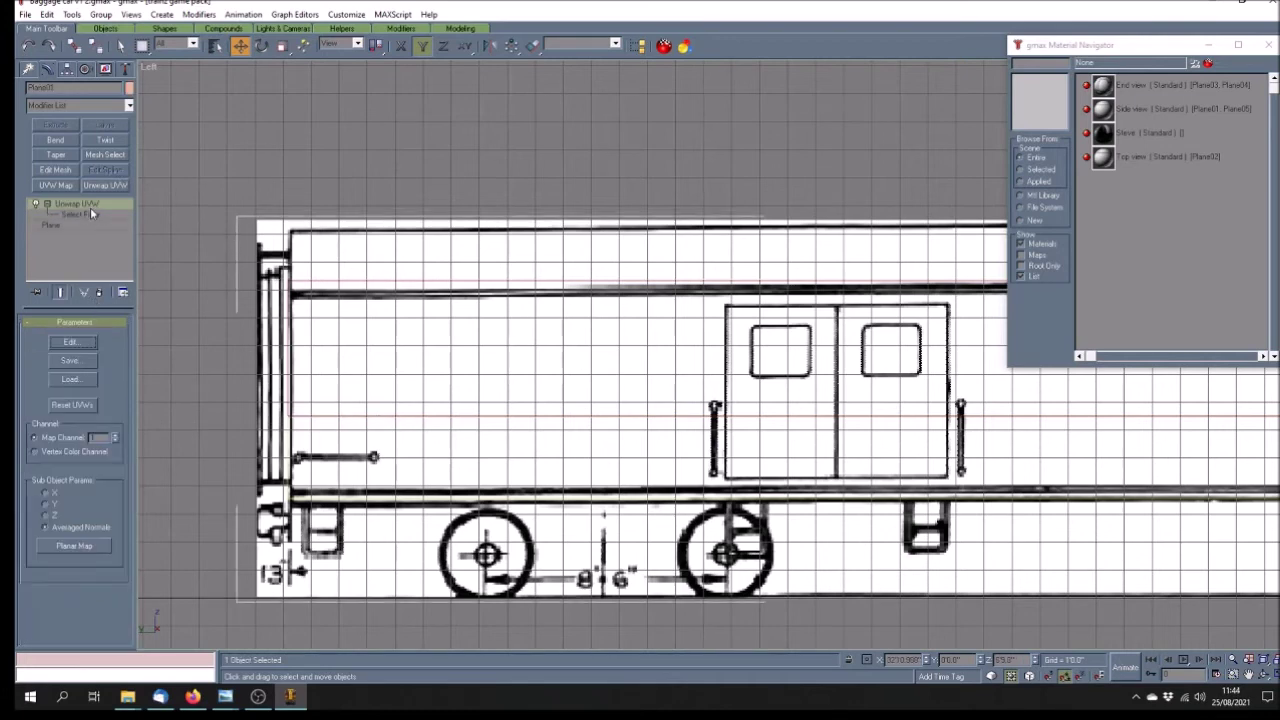
left_click(200, 420)
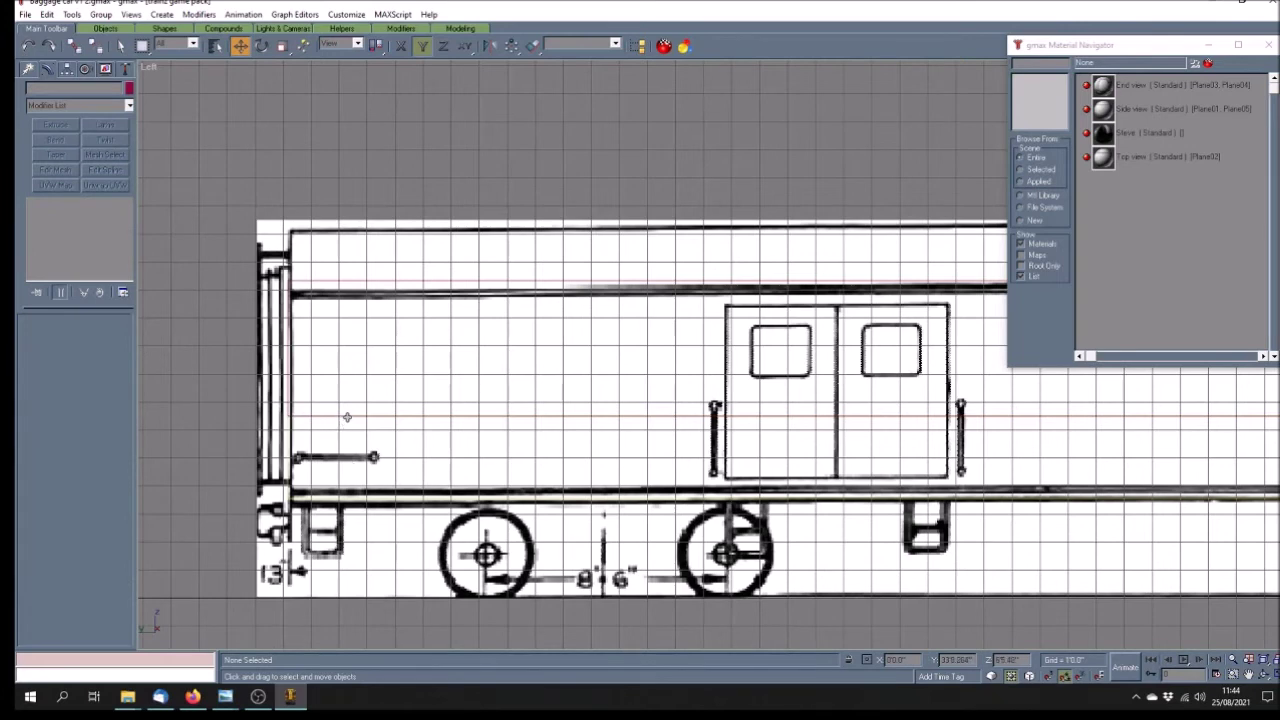
left_click(347, 416)
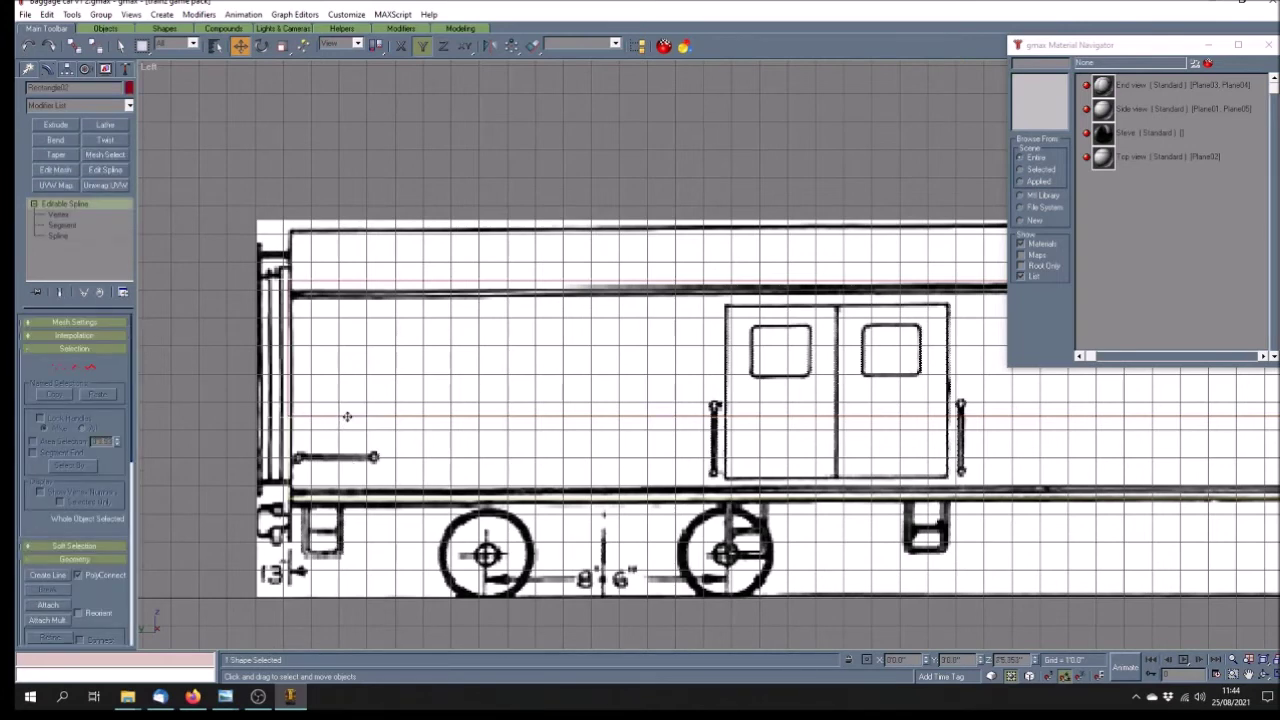
left_click(46, 14)
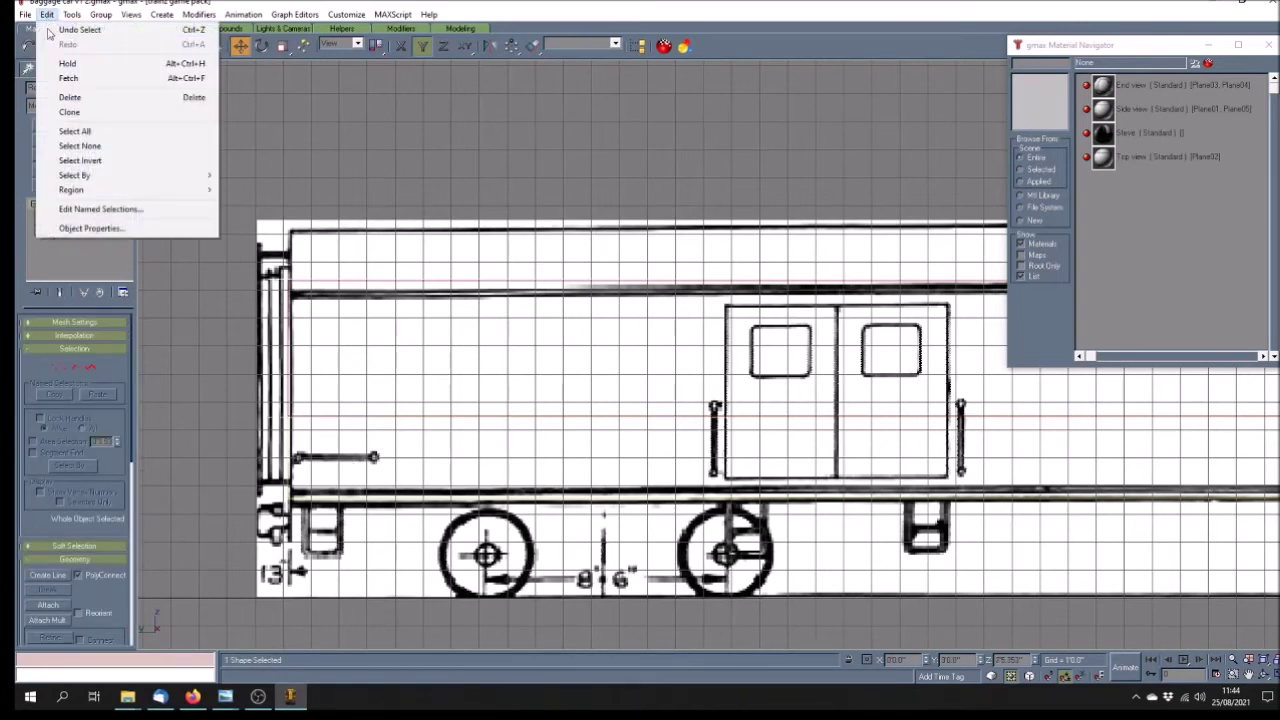
left_click(62, 114)
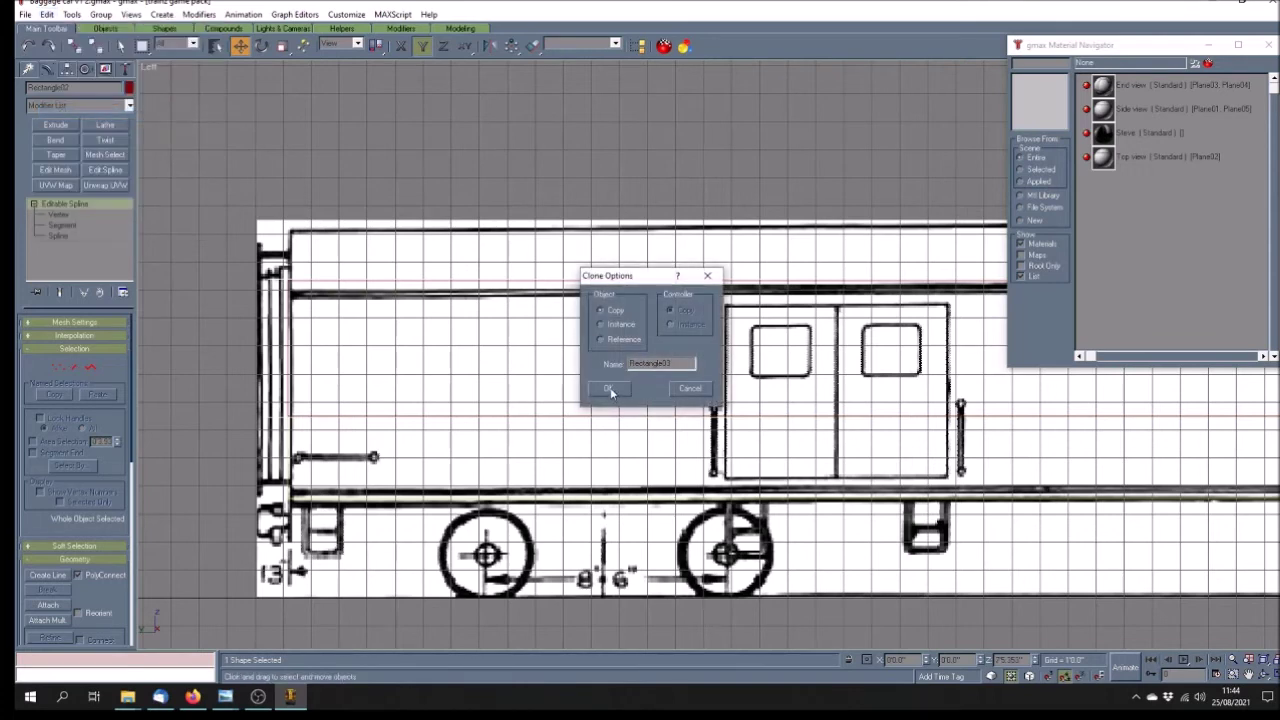
left_click(609, 390)
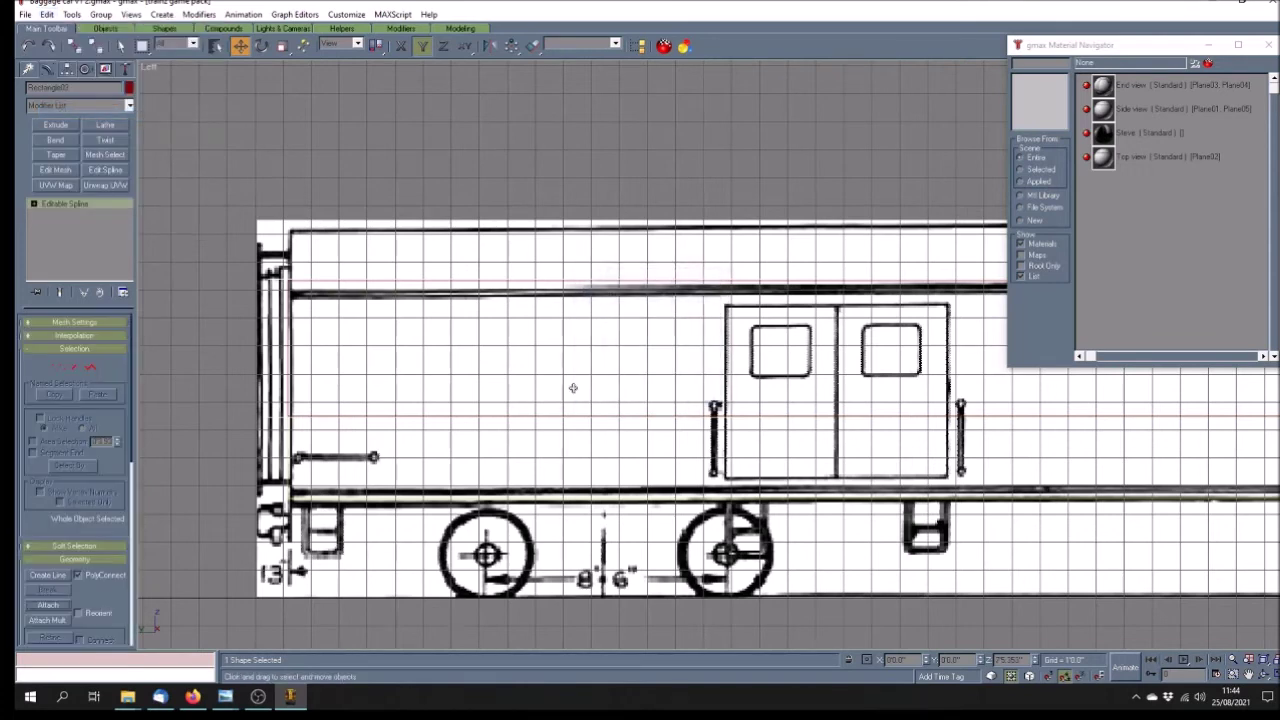
Lower the cloned spline's bottom vertex at the car end nearest the double door to Z 6'4"
left_click(33, 203)
left_click(58, 214)
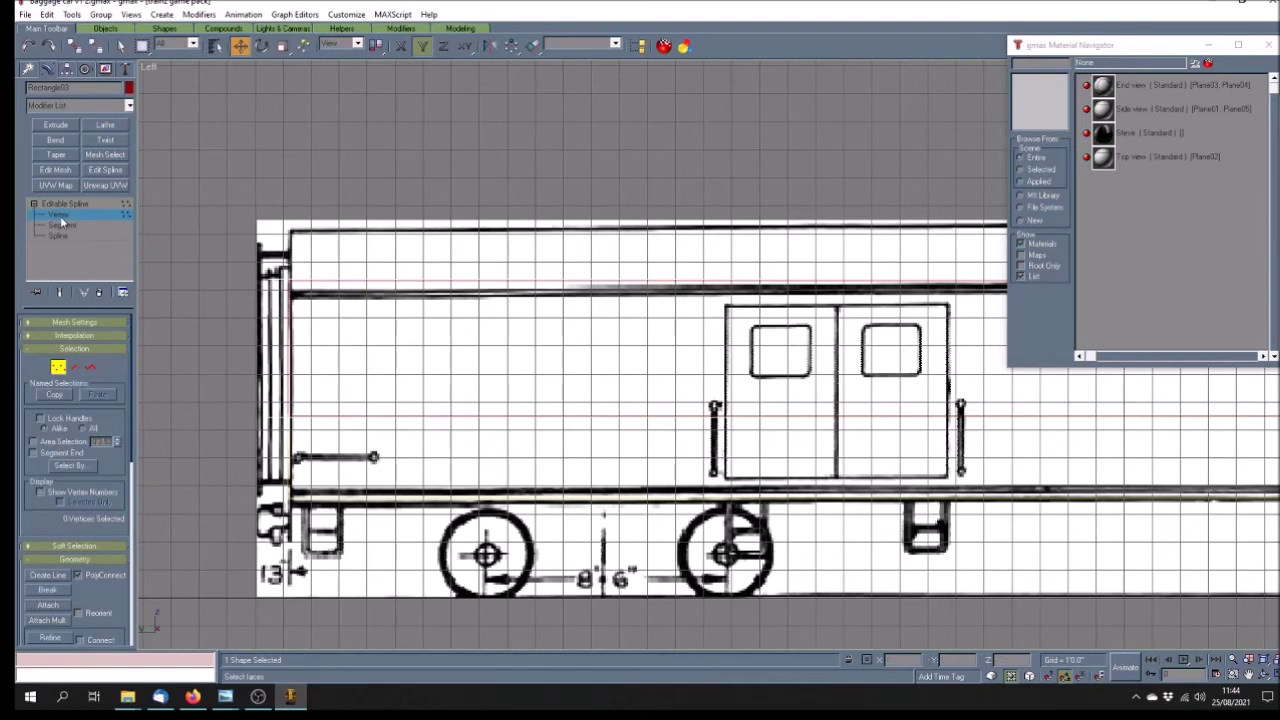
left_click_drag(238, 398, 348, 456)
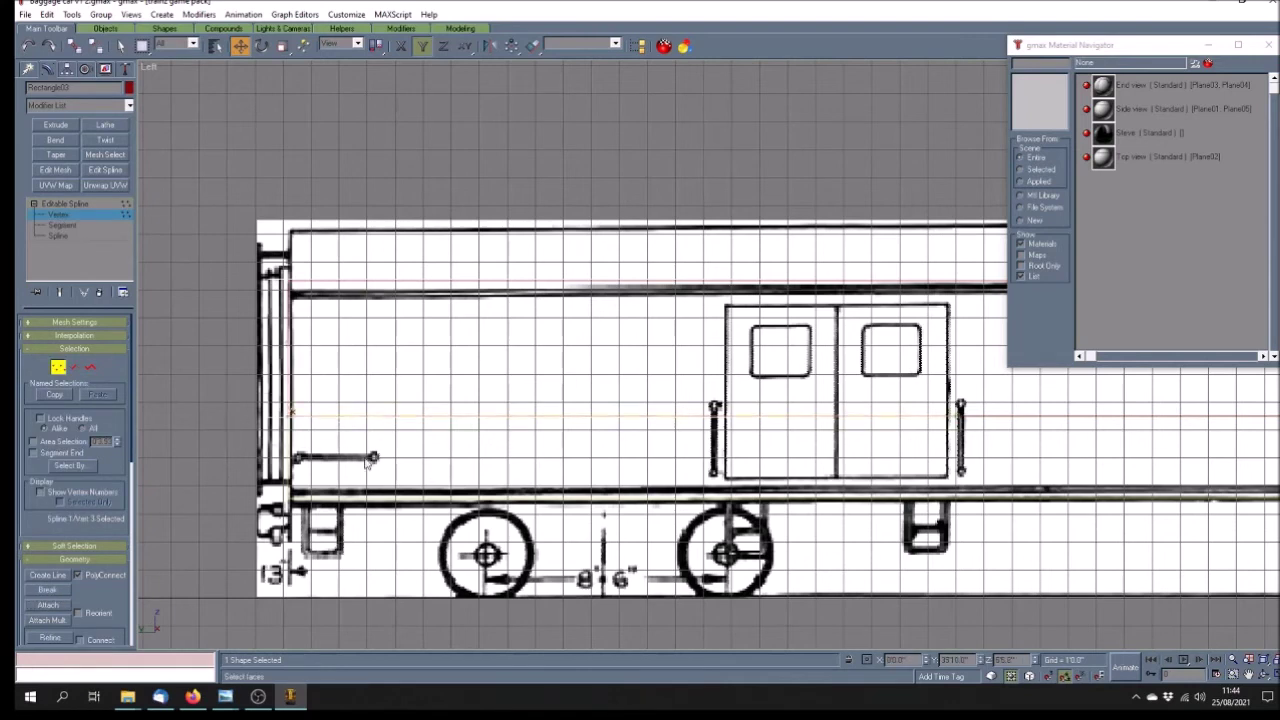
double_click(1000, 660)
type("64")
key("Return")
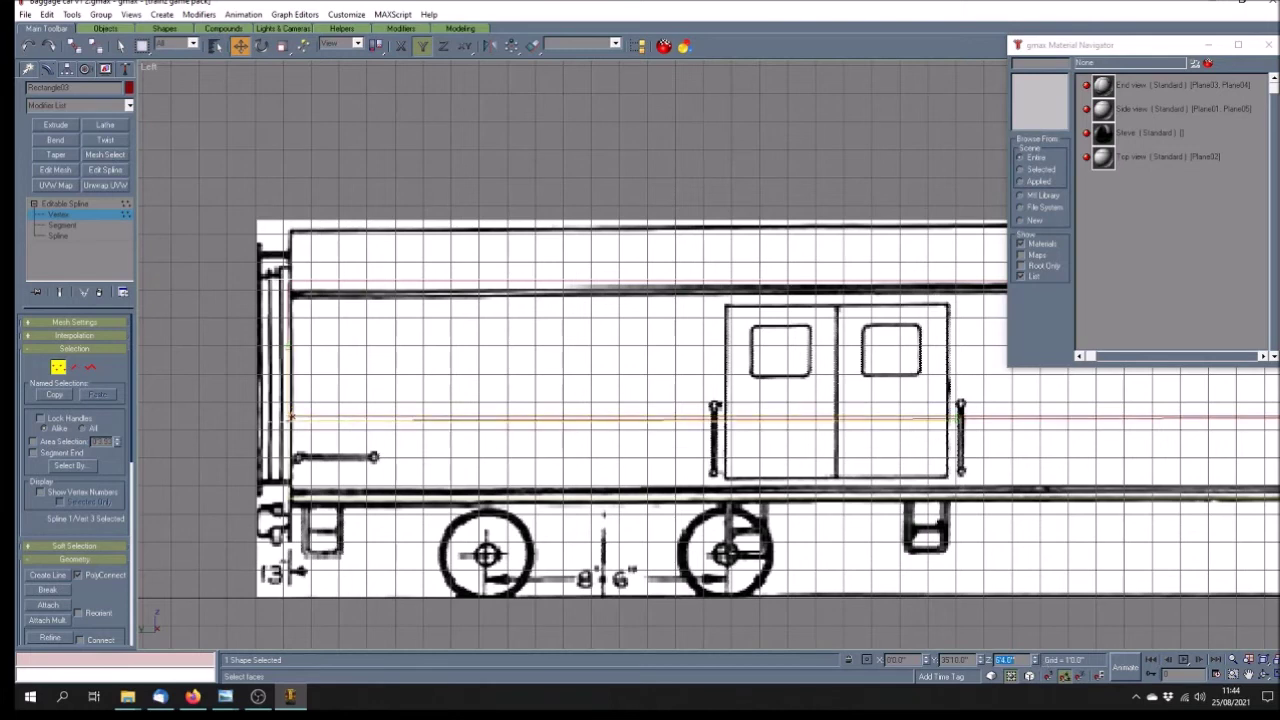
Change the cloned spline's object colour to dark blue
left_click(128, 88)
left_click(707, 339)
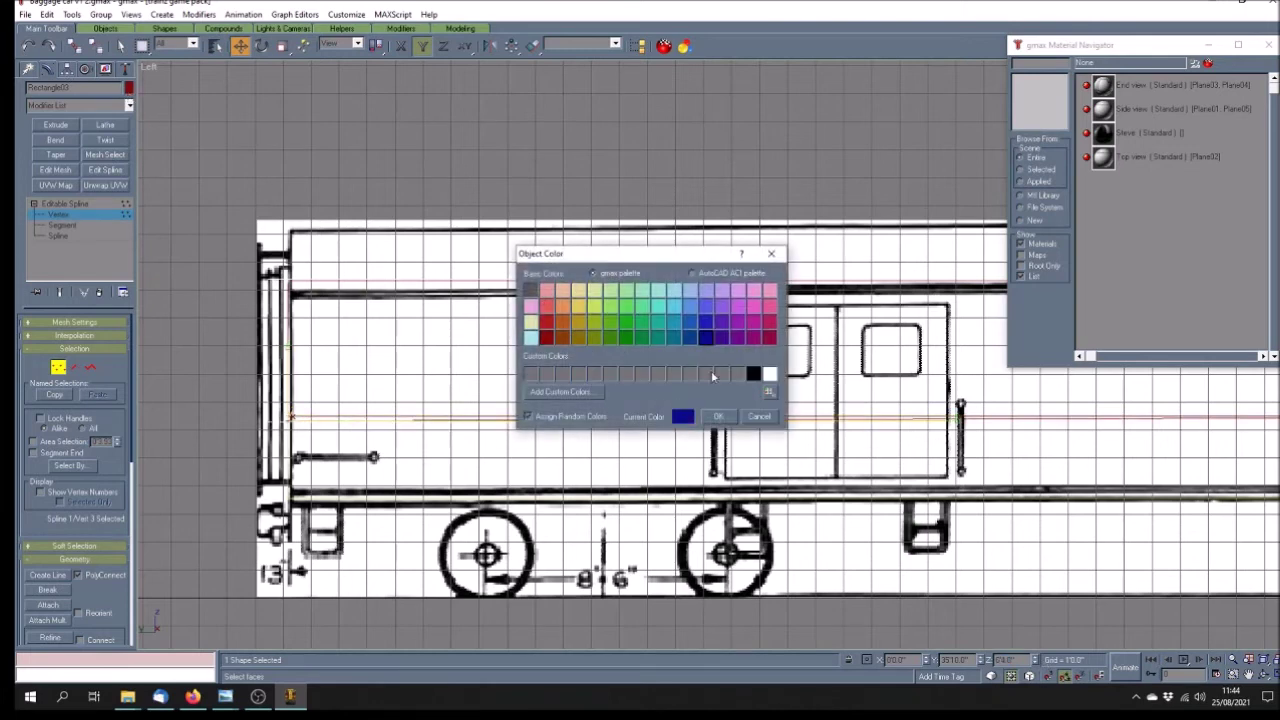
left_click(718, 416)
Set the blue spline's lower vertex at the car end nearest the single door to Z 6'4"
left_click(1248, 675)
left_click_drag(1000, 450, 440, 460)
left_click_drag(860, 478, 888, 480)
left_click_drag(1100, 470, 745, 471)
left_click(240, 45)
left_click_drag(880, 437, 884, 433)
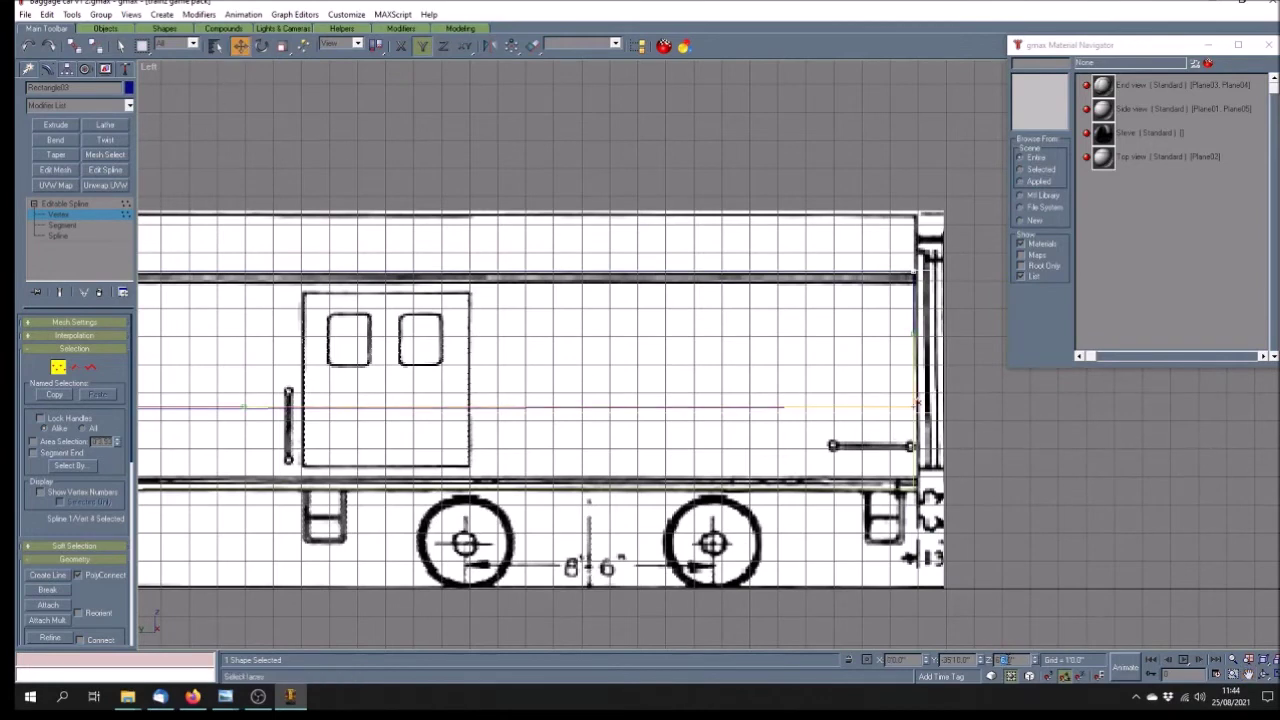
key("Return")
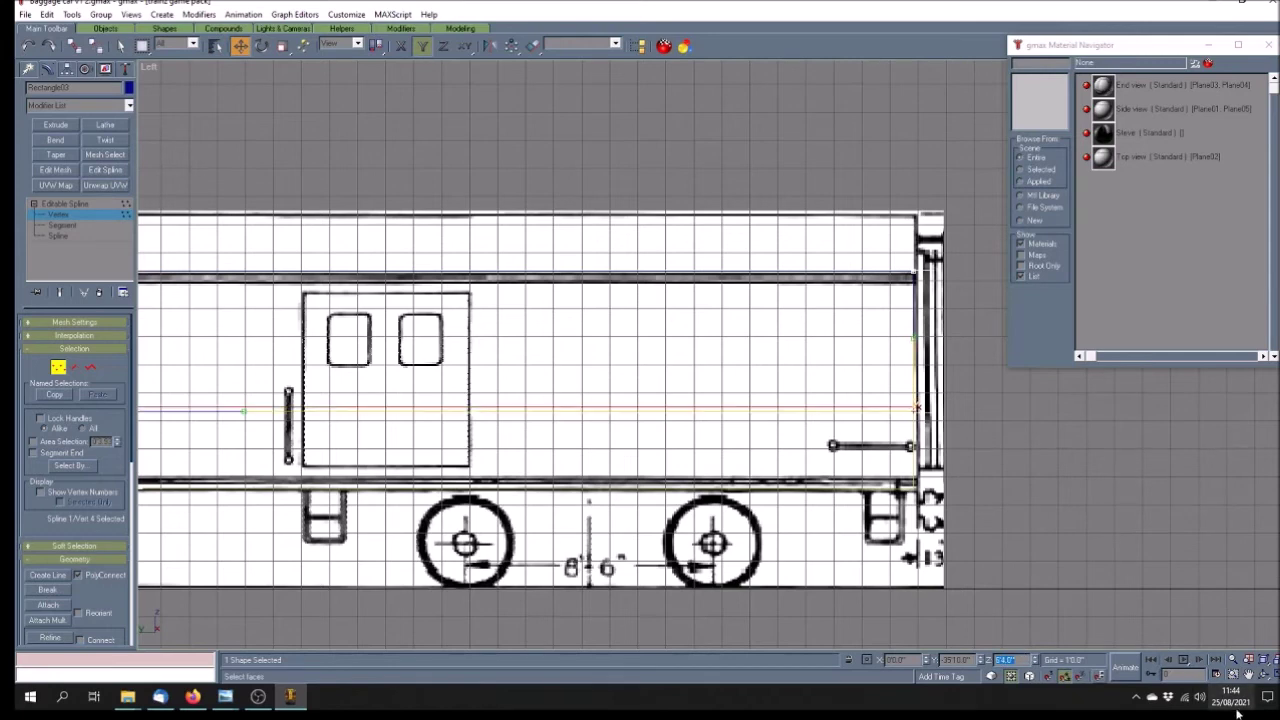
Lower the blue spline's upper vertex at the car end nearest the single door to Z 6'6"
left_click(1248, 675)
left_click_drag(569, 455, 829, 489)
scroll(812, 468, "down", 2)
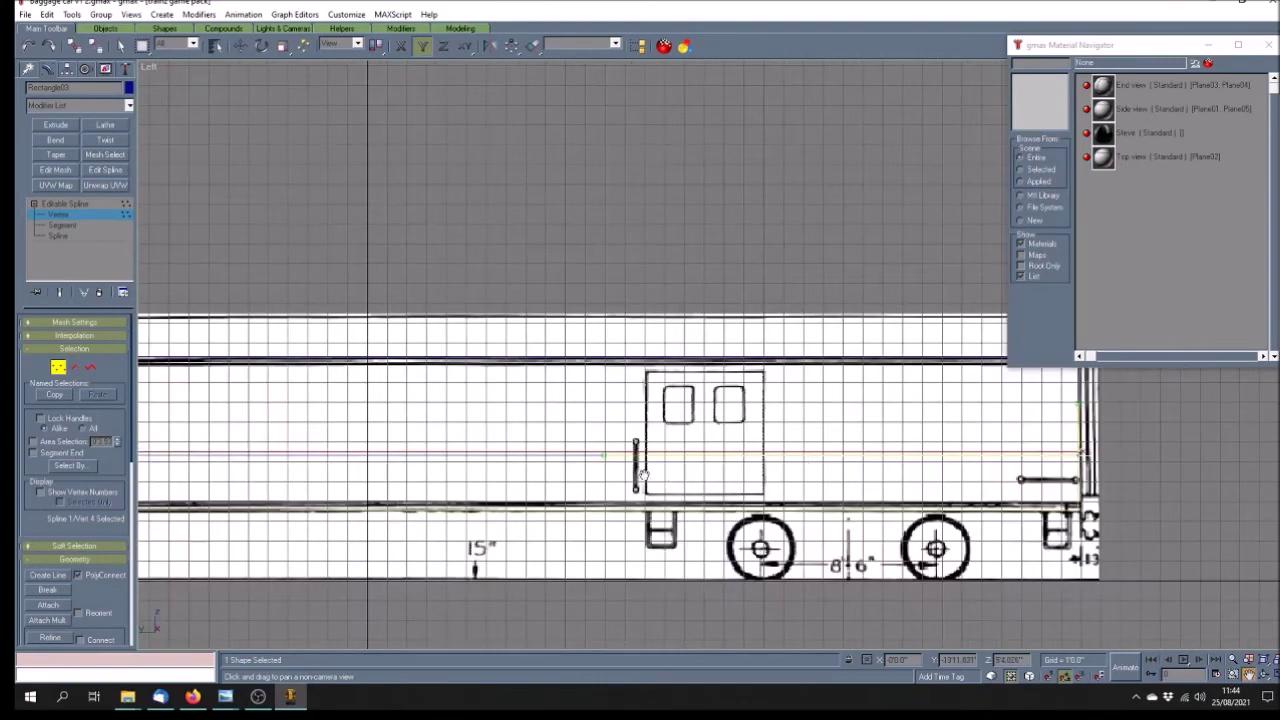
scroll(640, 470, "up", 1)
scroll(634, 452, "up", 1)
scroll(632, 447, "down", 1)
scroll(632, 447, "down", 4)
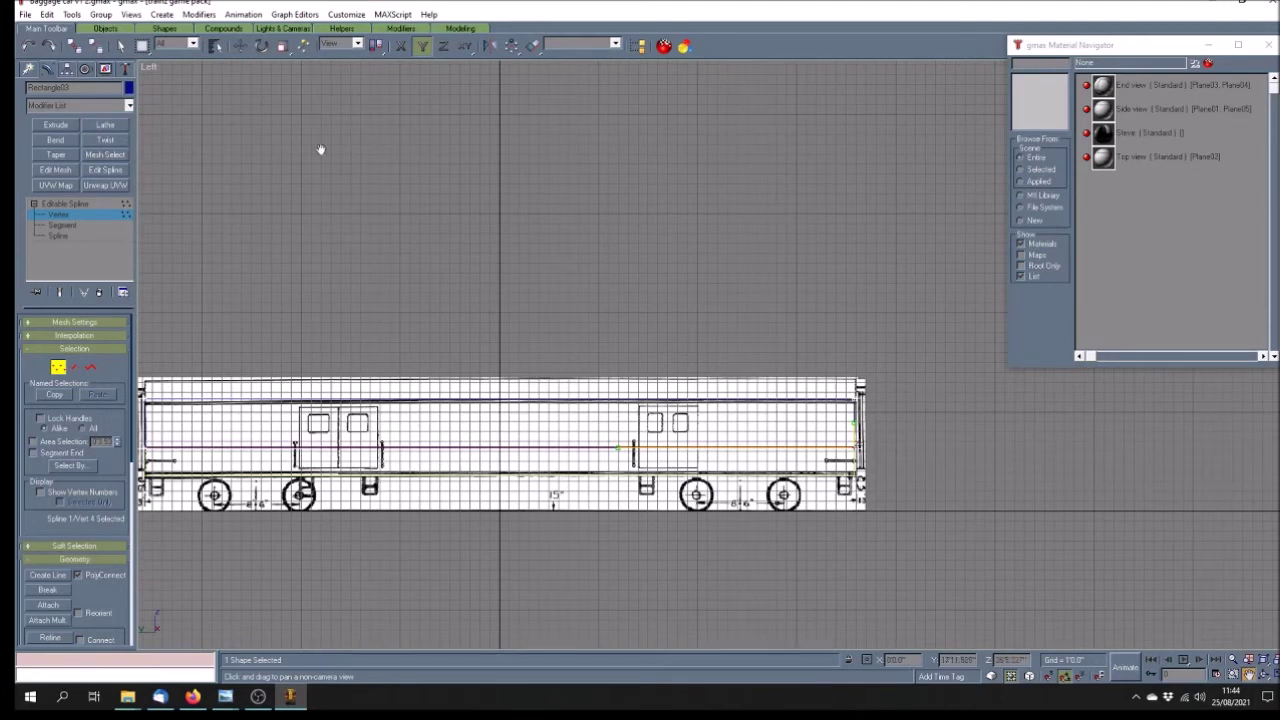
left_click(240, 45)
left_click(894, 417)
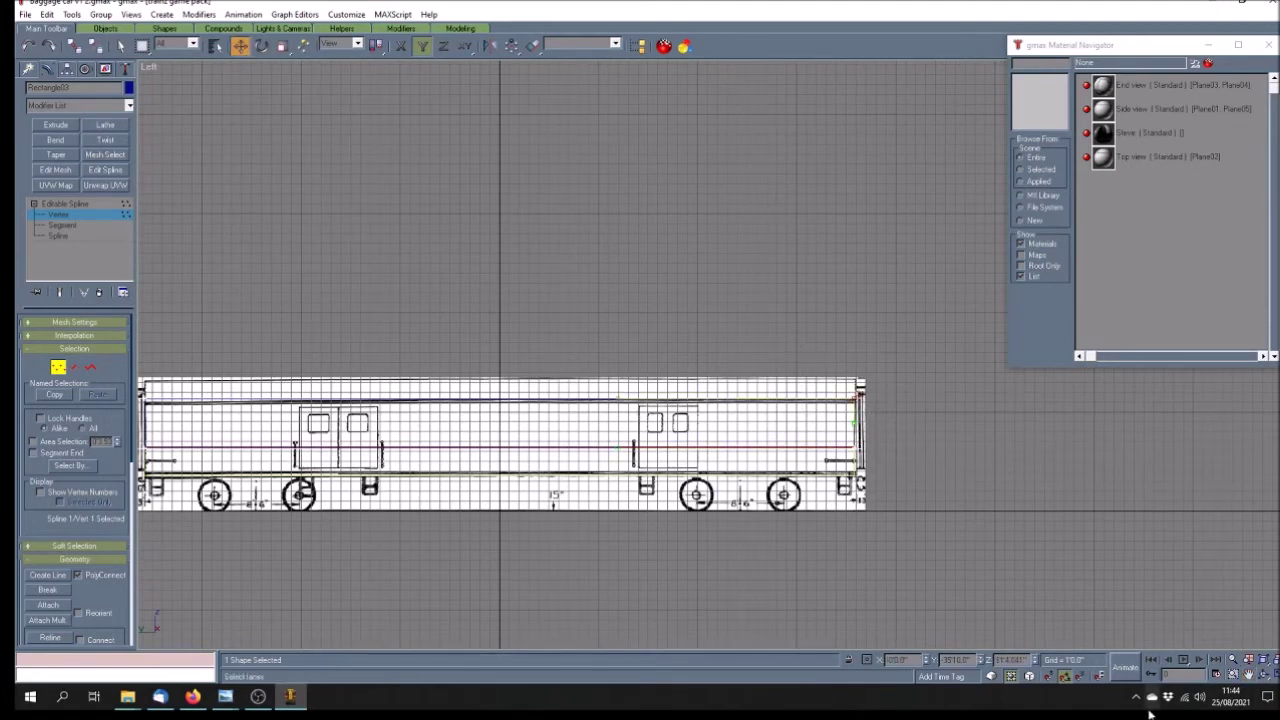
double_click(1012, 660)
type("0")
key("Return")
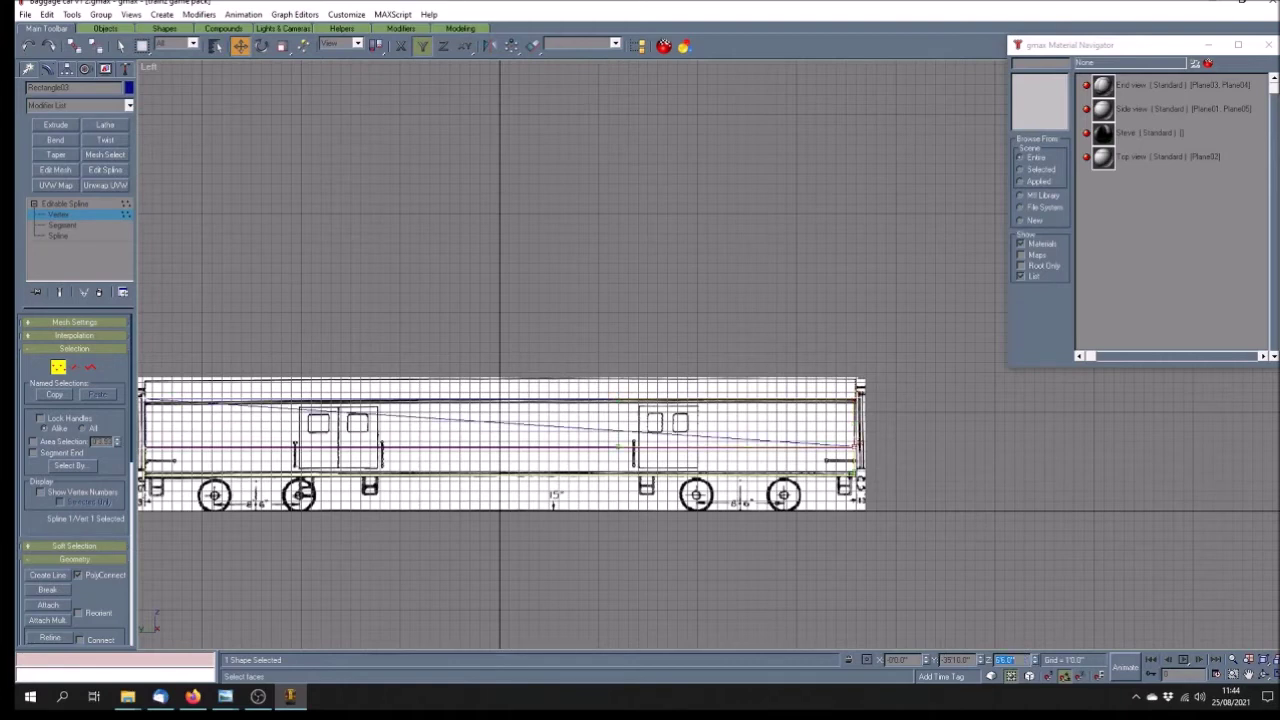
Lower the blue spline's upper vertex at the car end nearest the double door to Z 6'6"
left_click(148, 394)
left_click_drag(1026, 660, 953, 656)
type("0")
key("Return")
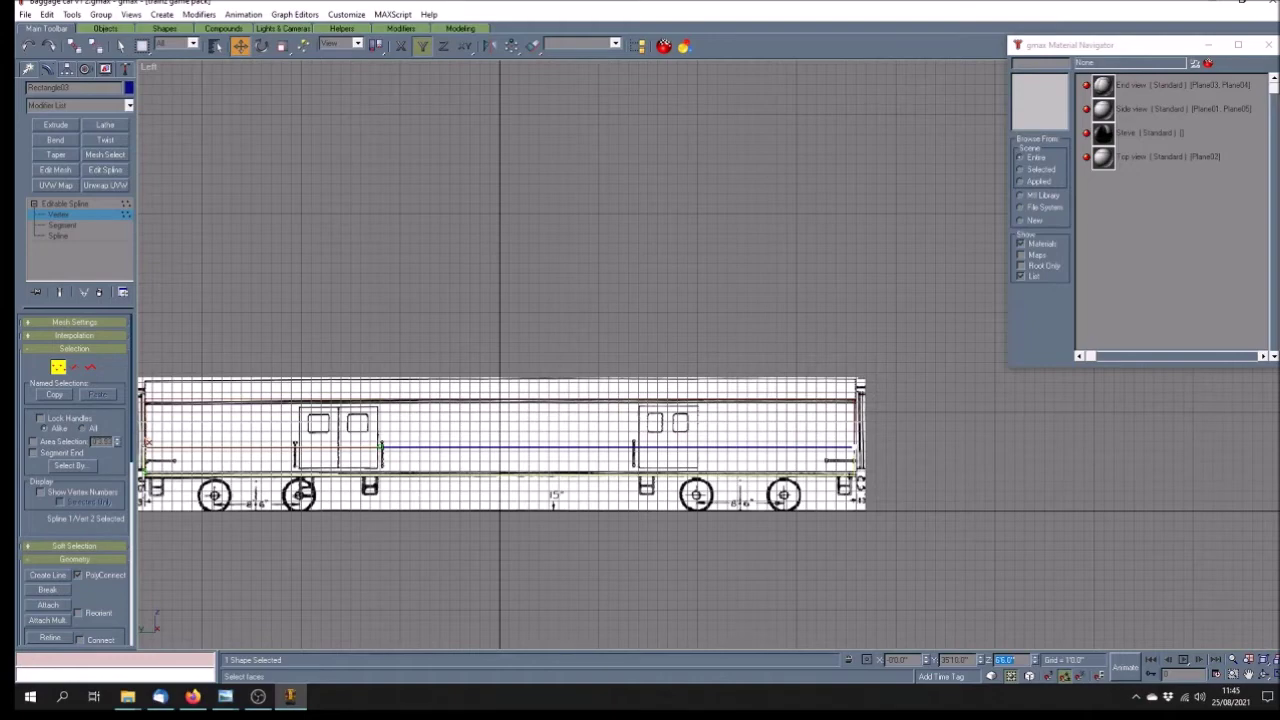
Examine the narrow blue stripe's height and thickness against the grab irons between the car end and the double door
left_click(1248, 674)
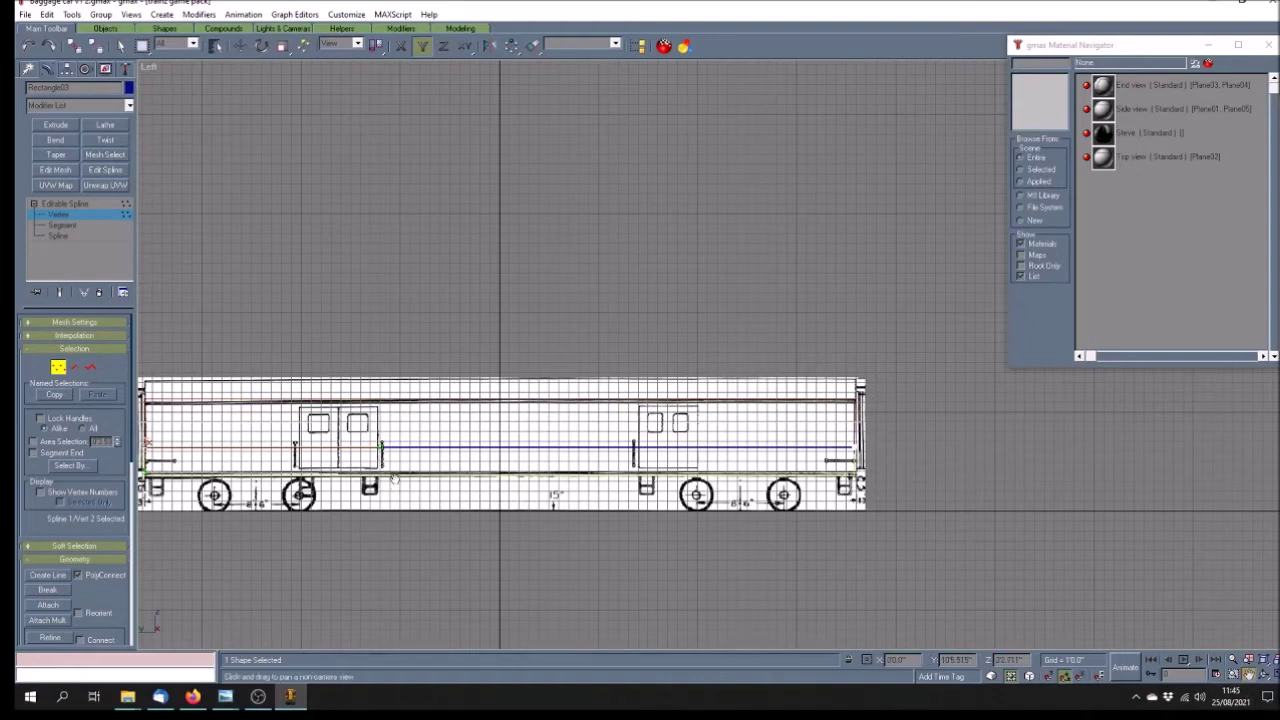
left_click_drag(395, 480, 651, 480)
scroll(404, 460, "up", 5)
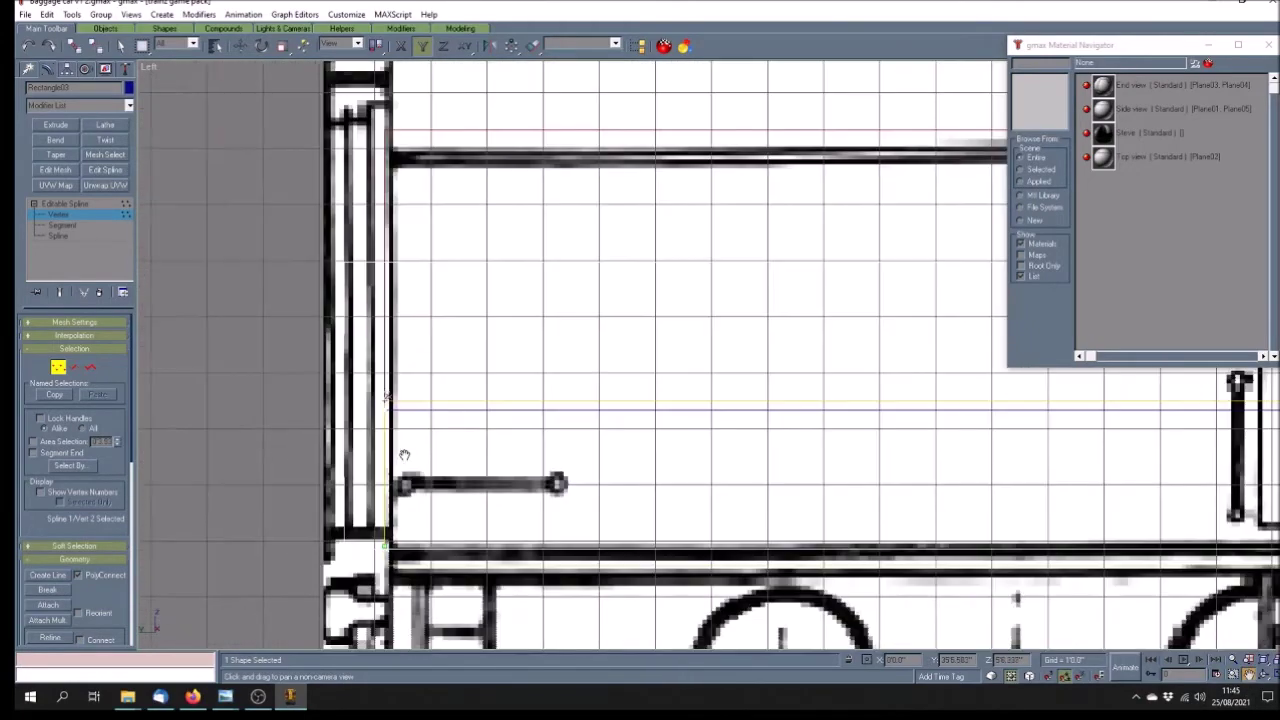
scroll(397, 430, "up", 2)
scroll(640, 450, "down", 2)
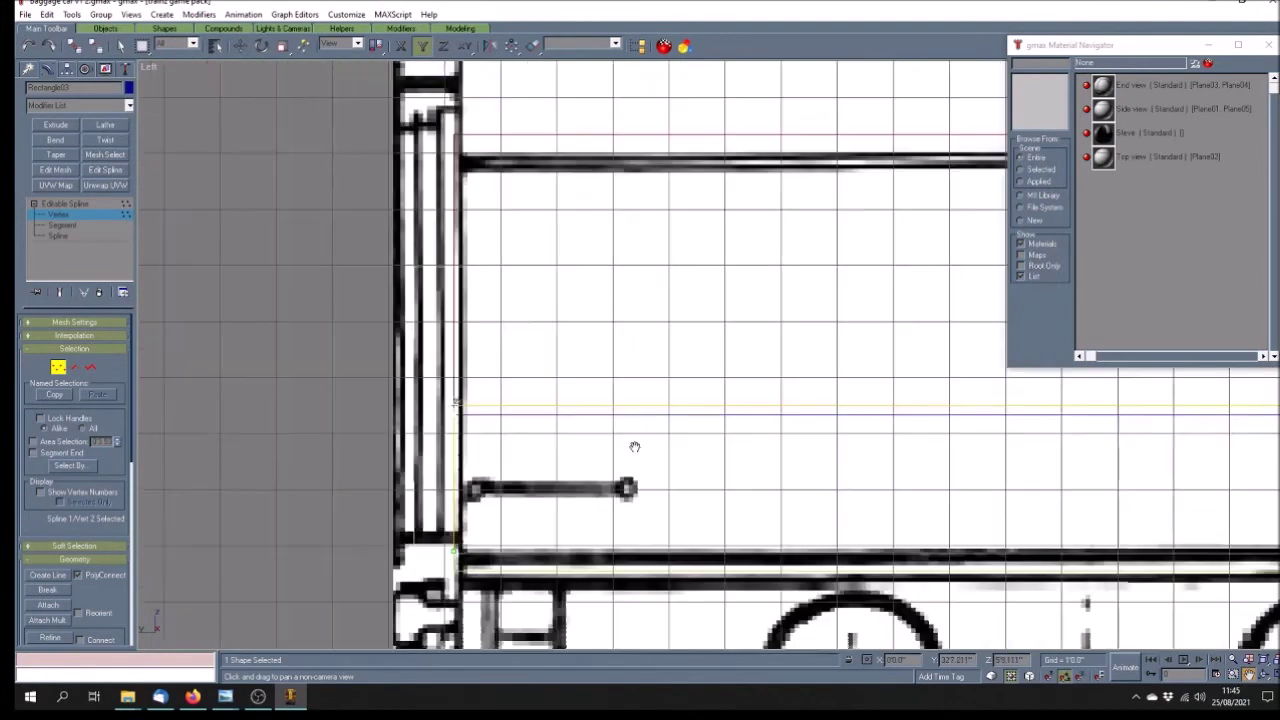
scroll(777, 470, "up", 5)
scroll(740, 478, "down", 3)
scroll(830, 455, "up", 2)
scroll(874, 440, "down", 2)
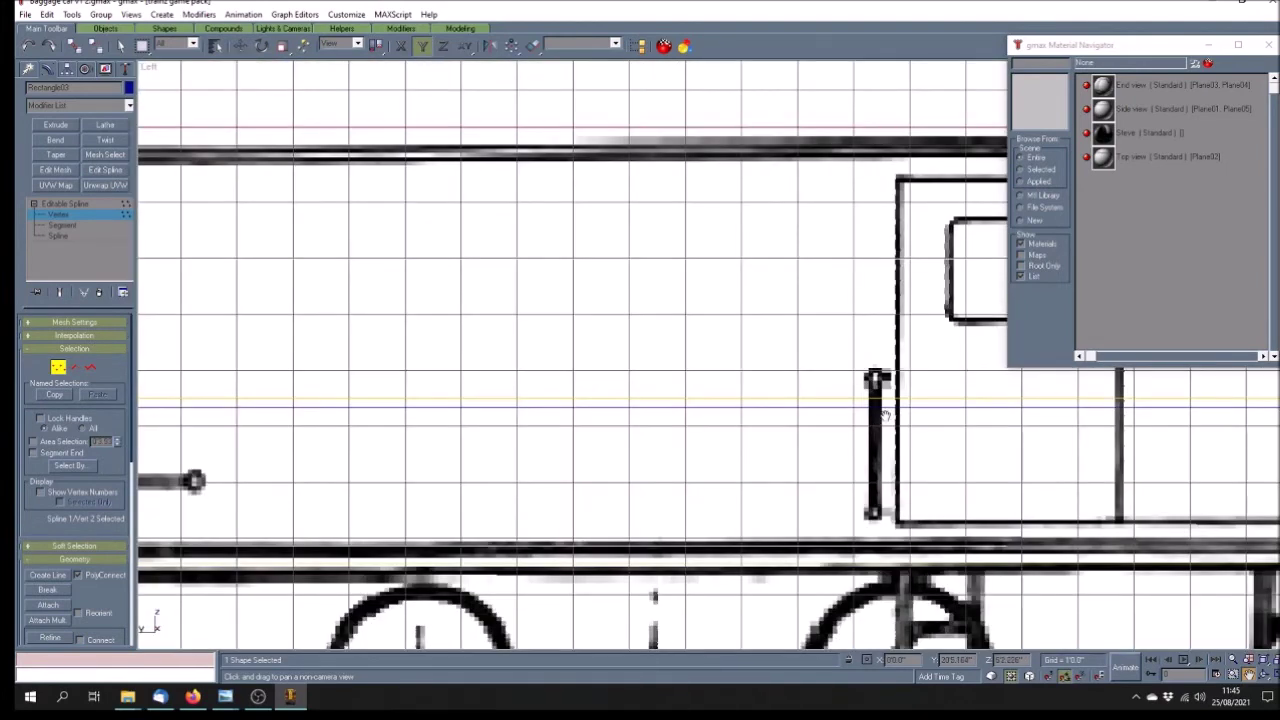
scroll(884, 415, "down", 3)
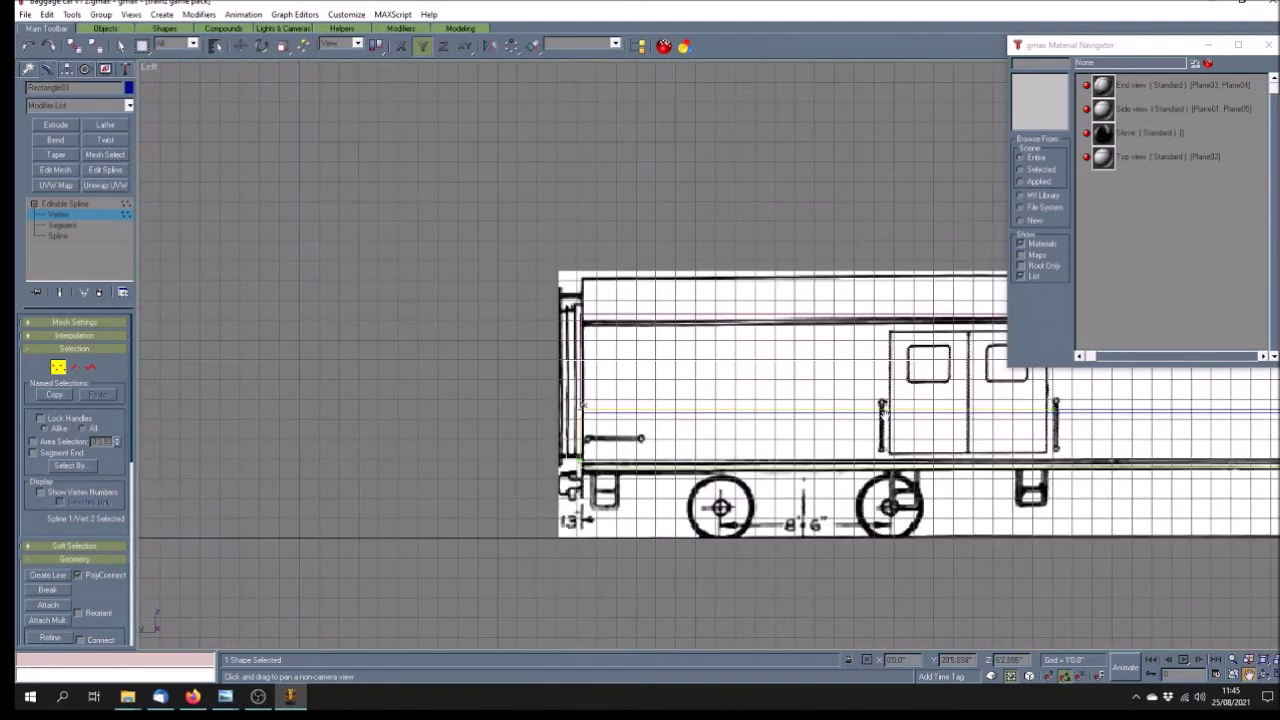
scroll(884, 413, "up", 2)
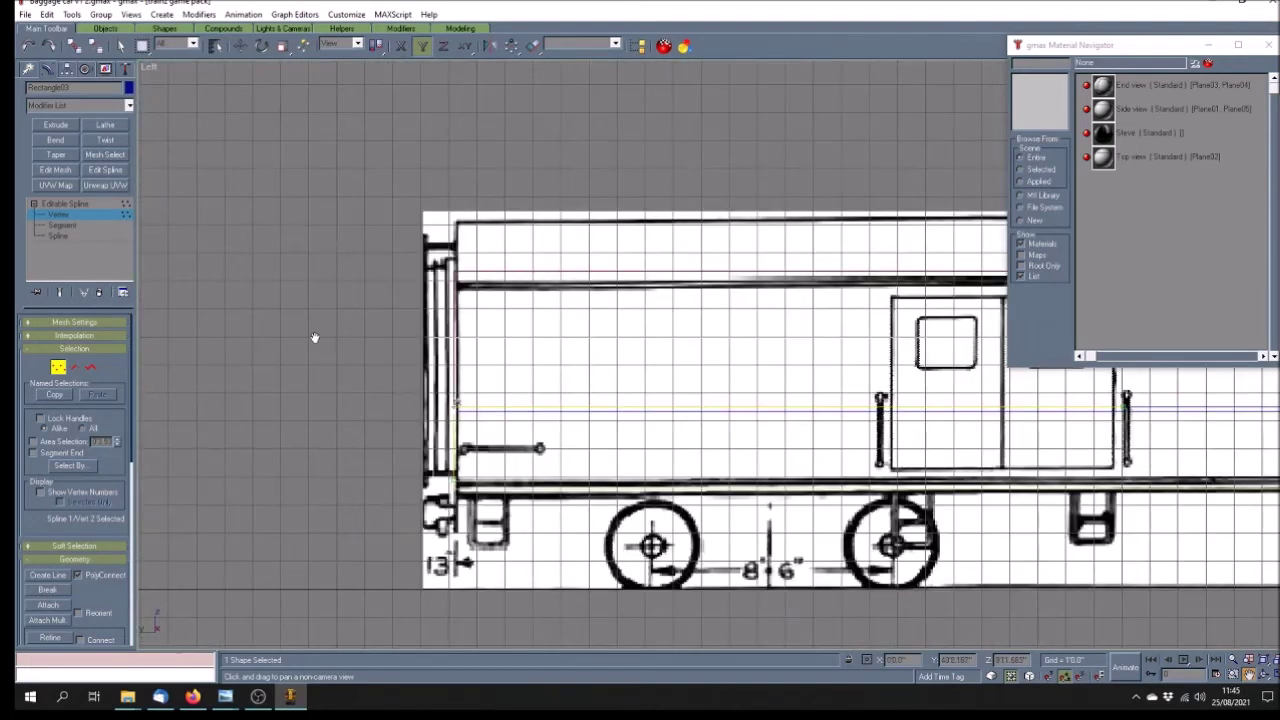
Set the blue spline's lower vertex at the car end nearest the double door to Z 6'3"
left_click(240, 46)
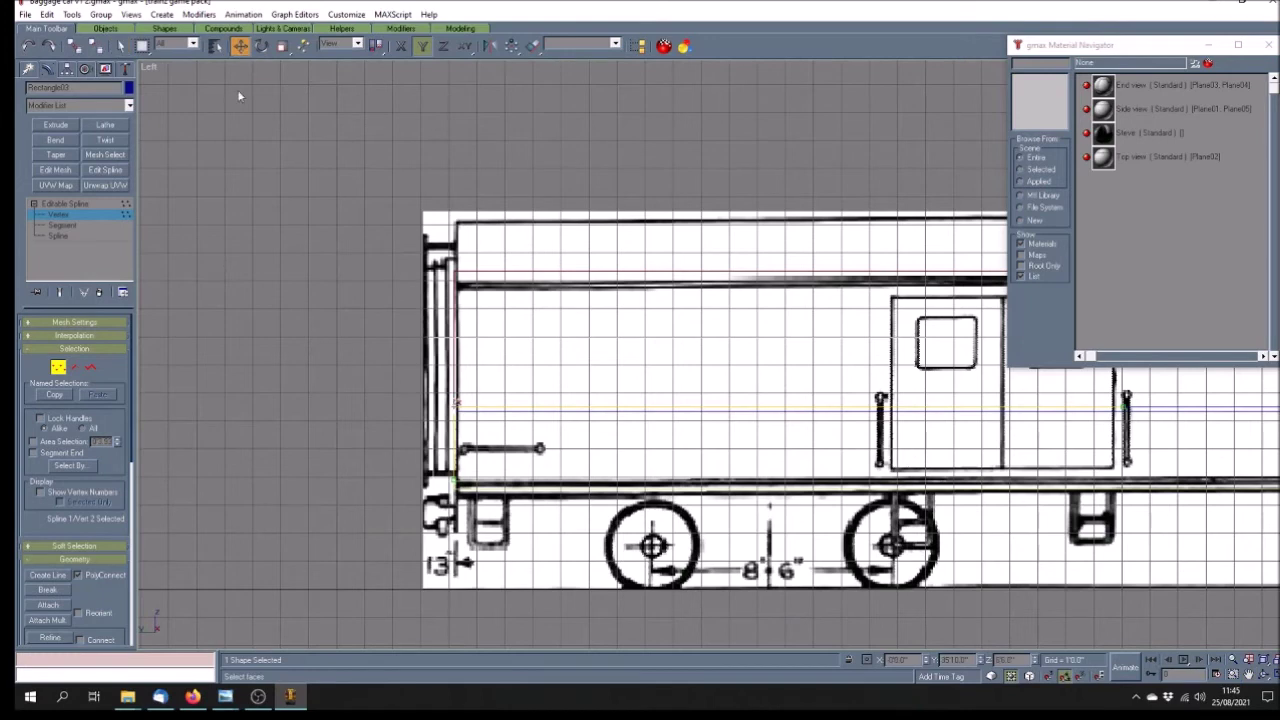
left_click(403, 465)
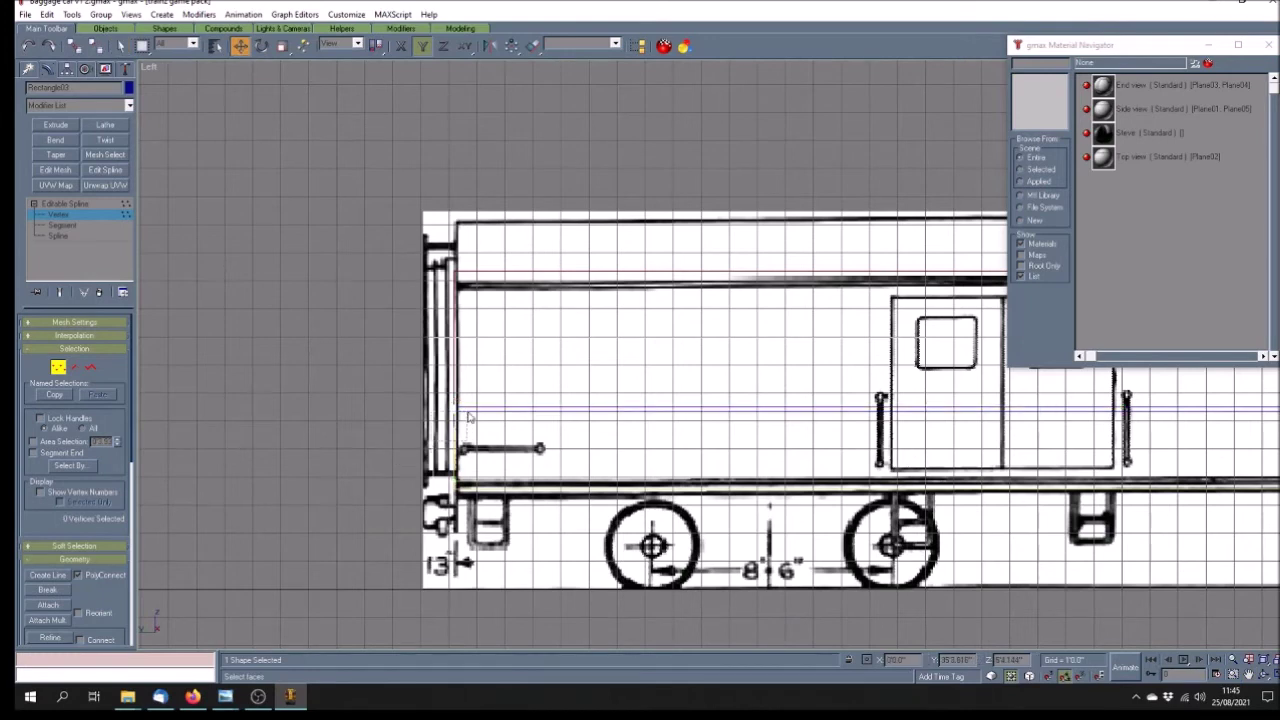
left_click(468, 413)
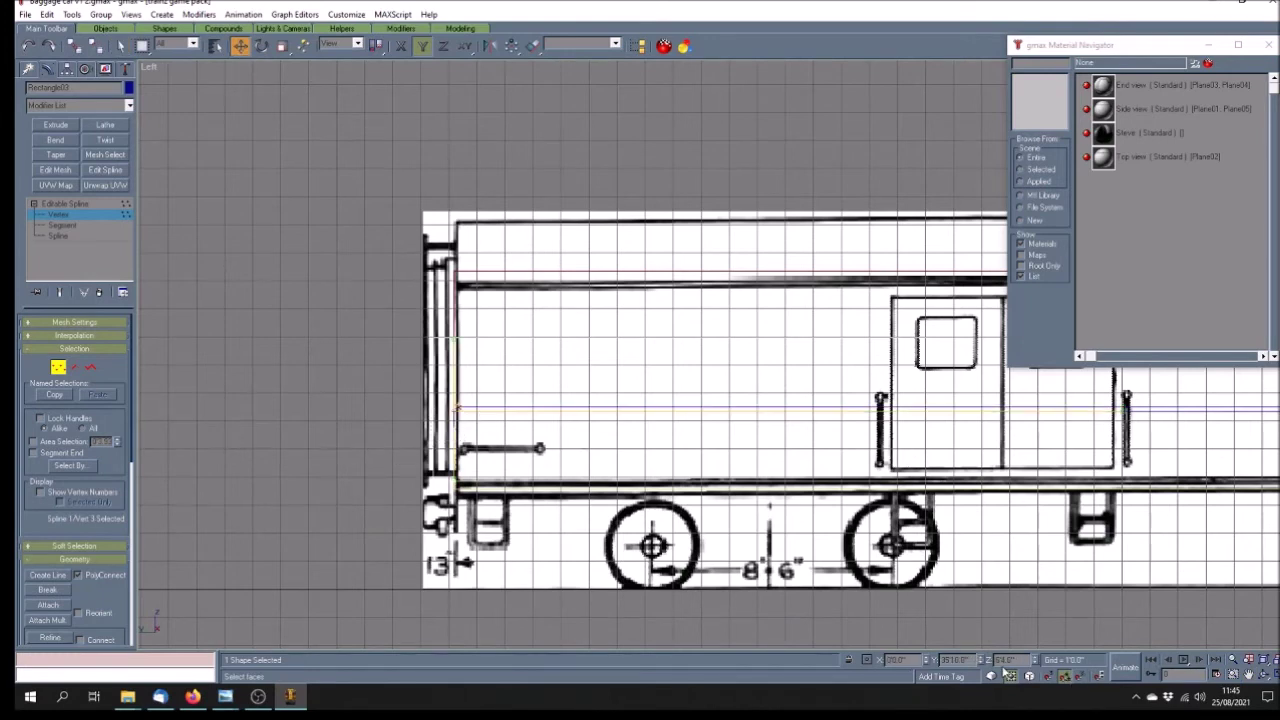
type("3")
key("Return")
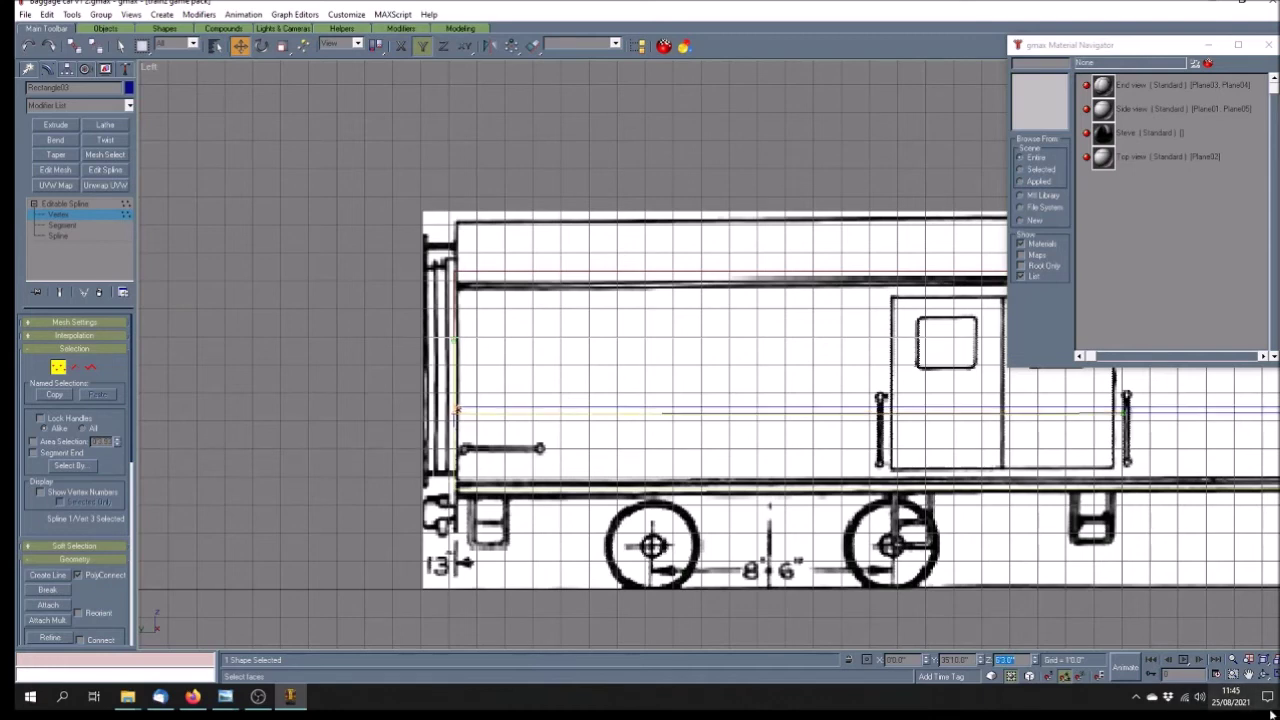
Set the blue spline's lower vertex at the car end nearest the single door to Z 6'3"
left_click(1248, 675)
left_click_drag(1164, 459, 294, 451)
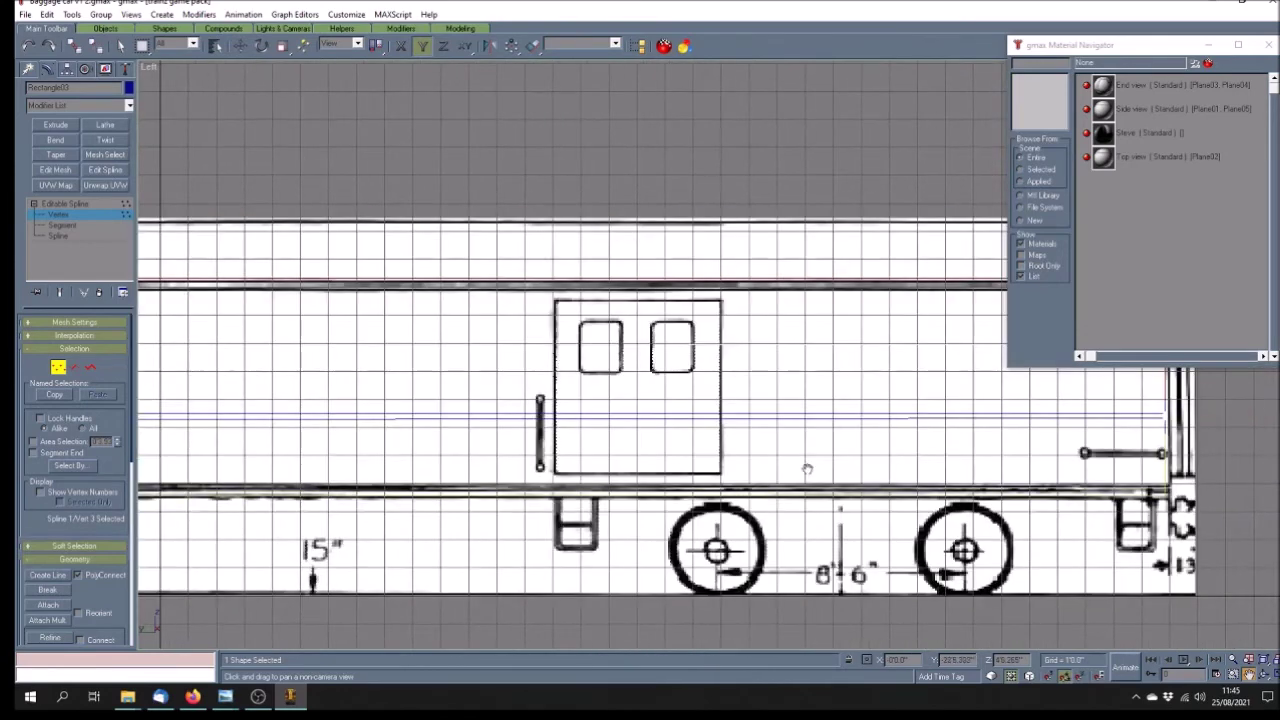
left_click_drag(807, 469, 569, 423)
left_click(240, 46)
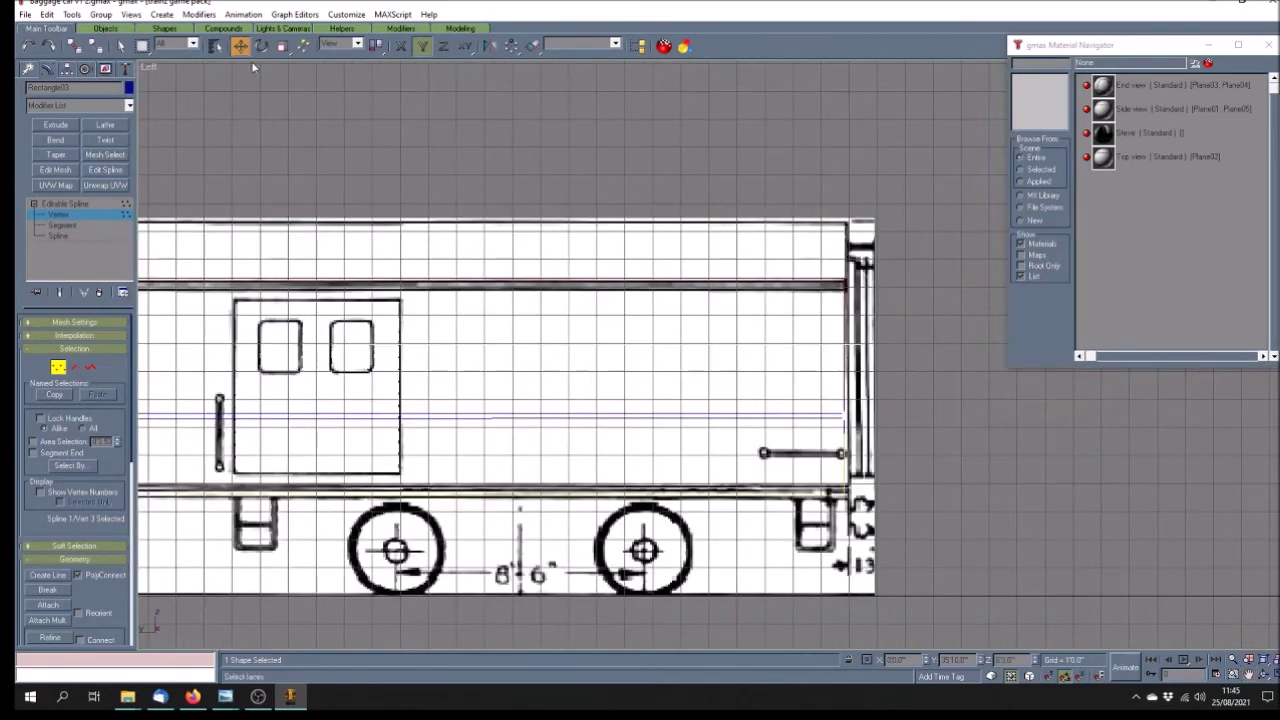
left_click(846, 422)
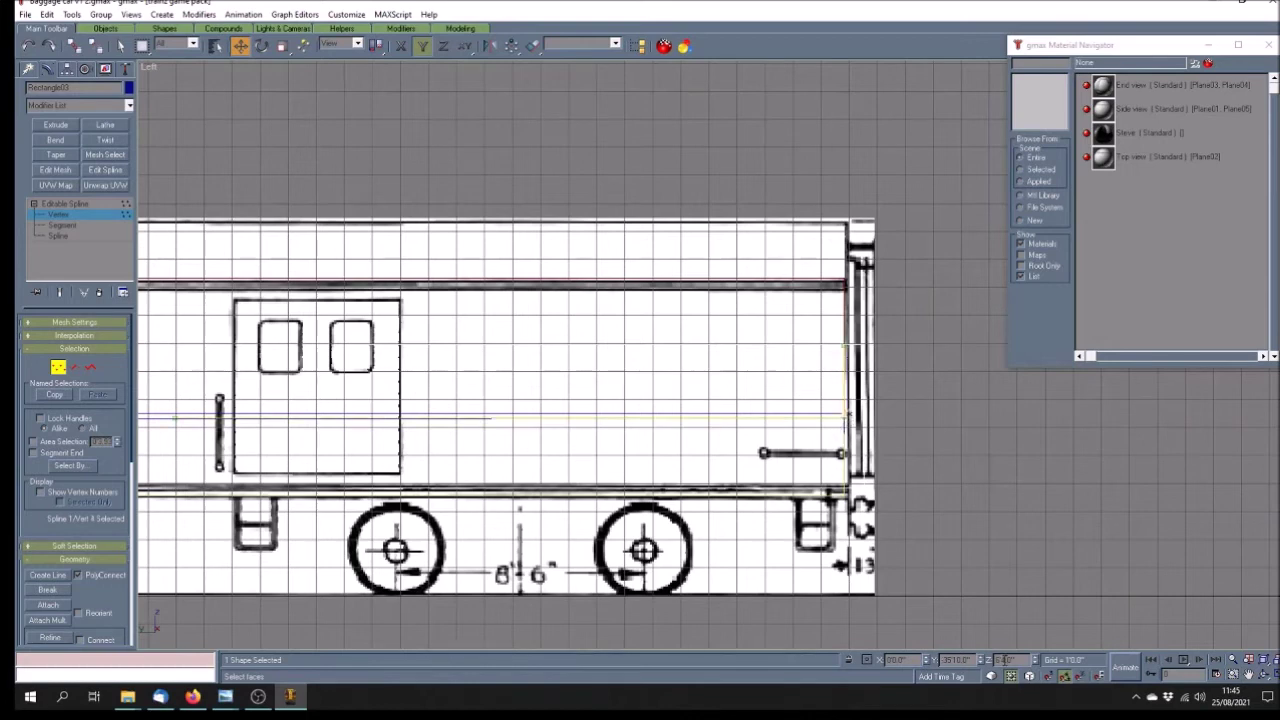
double_click(1002, 660)
right_click(1035, 660)
key("Return")
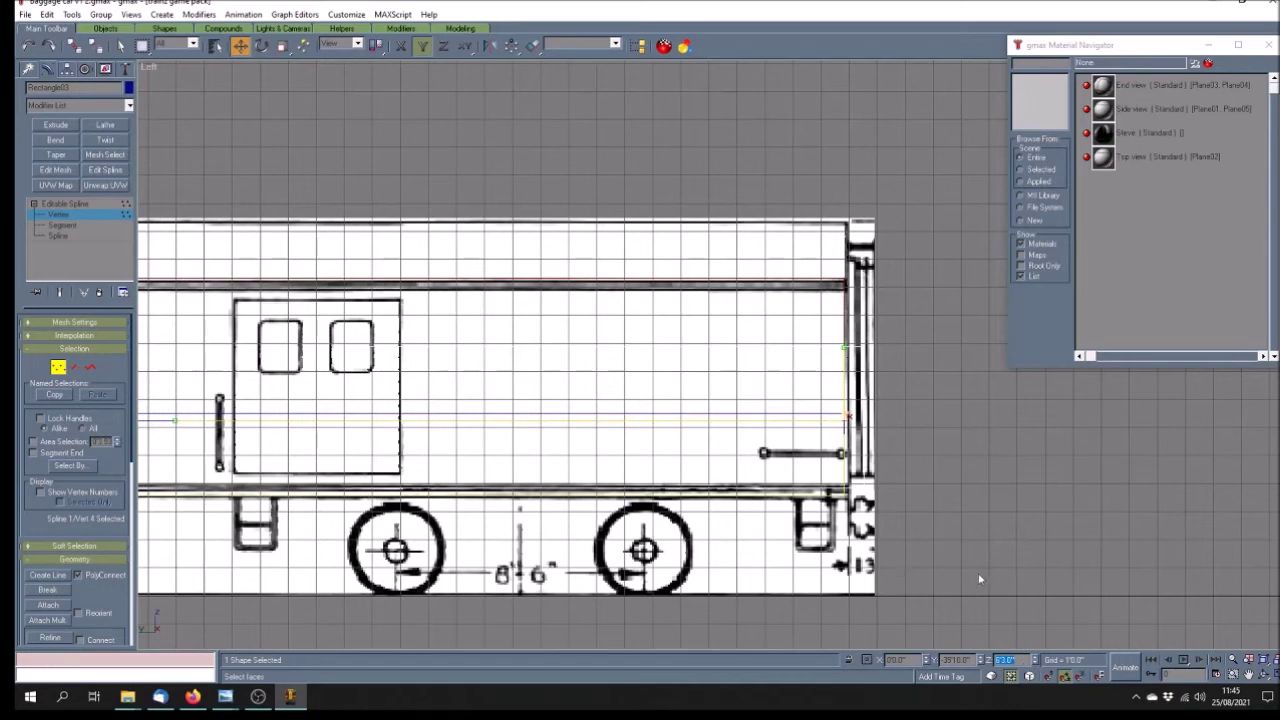
Leave vertex editing on the blue spline, select the yellow body-side rectangle and convert it to an editable spline
left_click(937, 493)
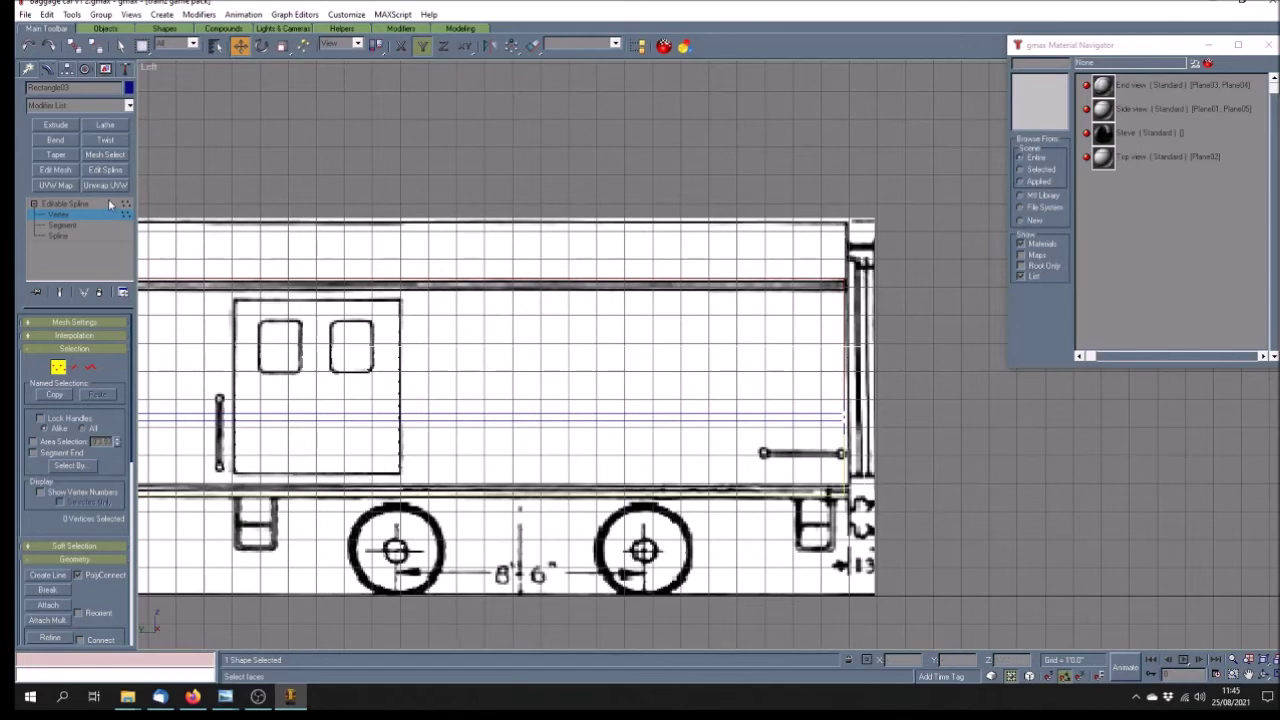
left_click(886, 523)
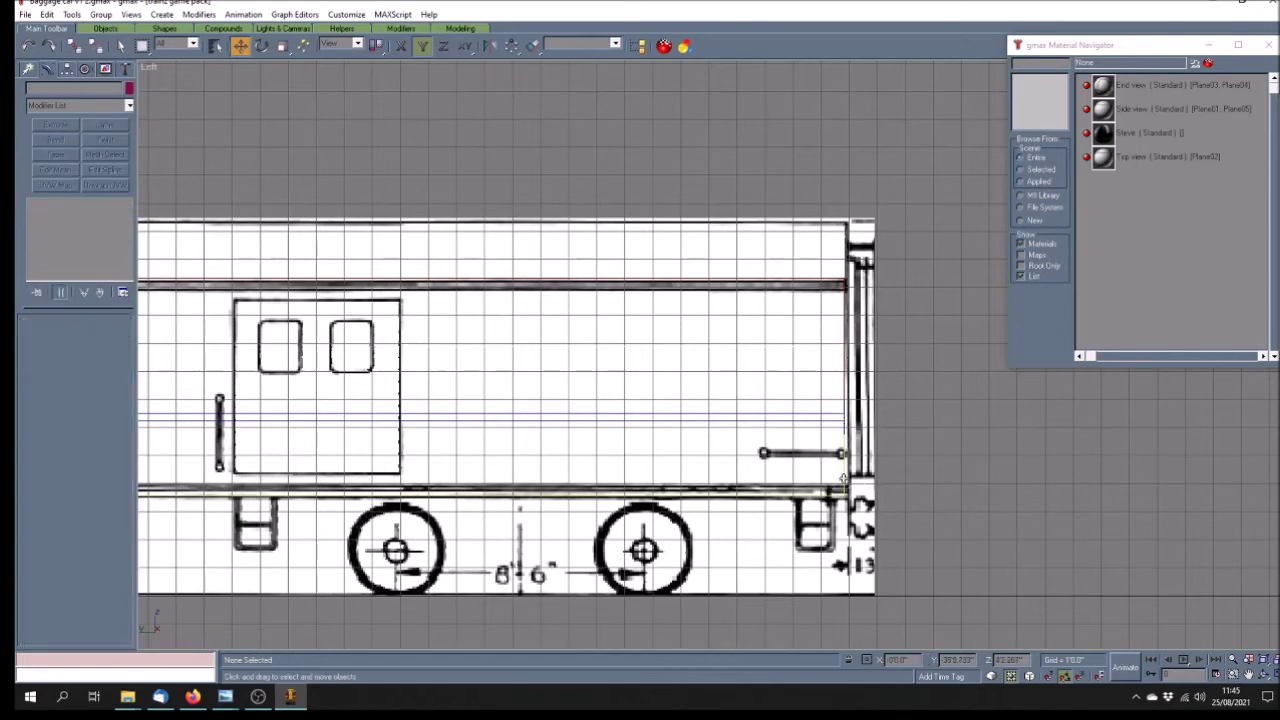
left_click(843, 480)
scroll(880, 489, "down", 7)
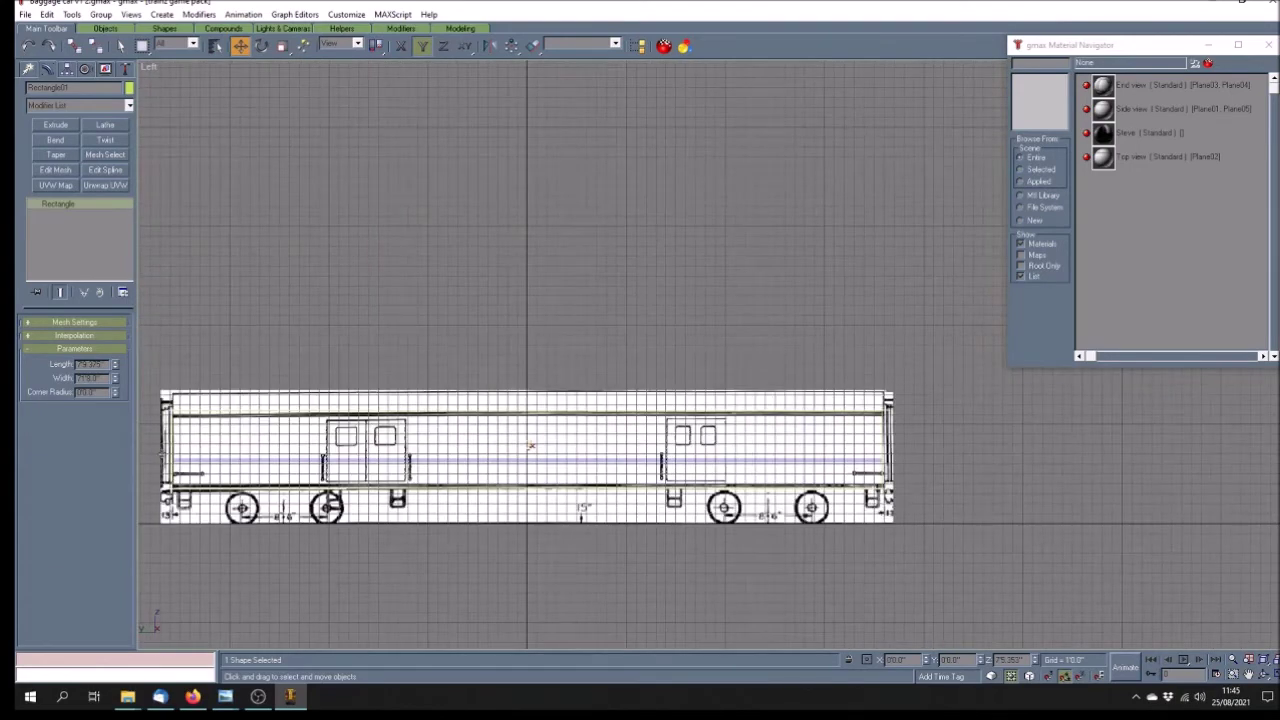
scroll(162, 455, "up", 2)
right_click(57, 205)
left_click(117, 289)
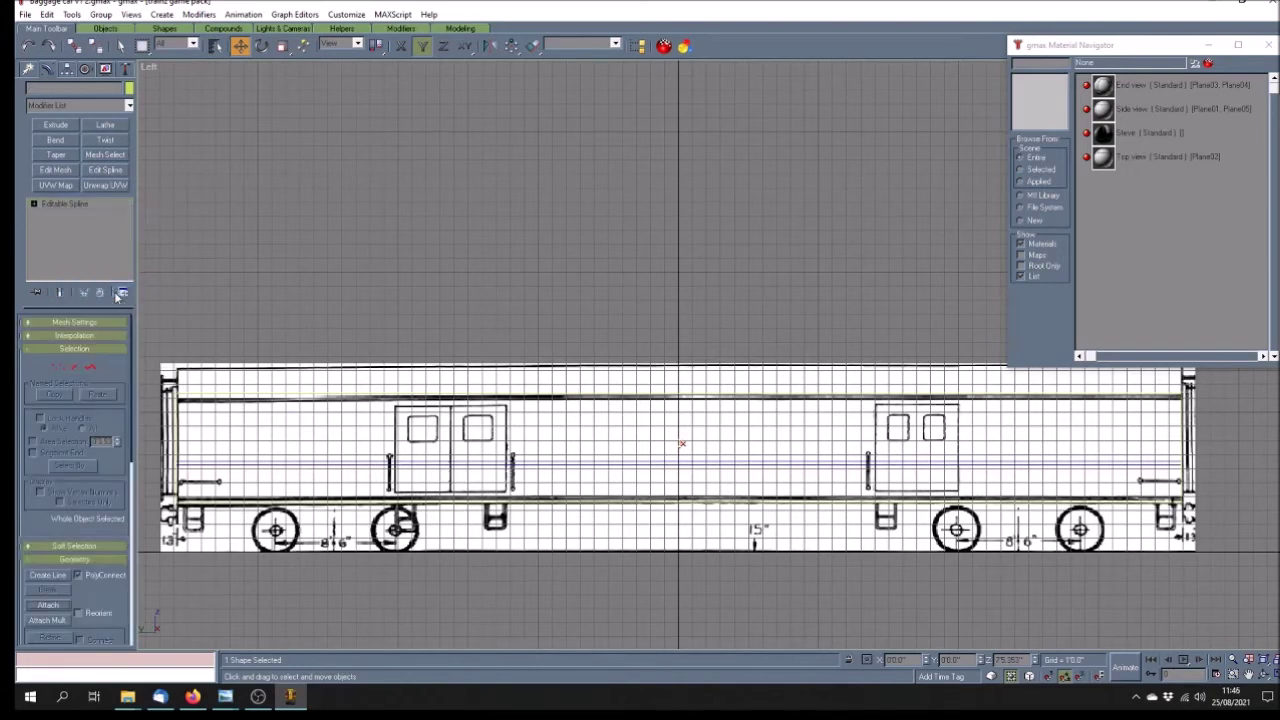
Lower the yellow body-side spline's upper vertex at the car end nearest the double door to Z 6'3"
left_click(33, 204)
left_click(57, 214)
left_click_drag(155, 360, 226, 433)
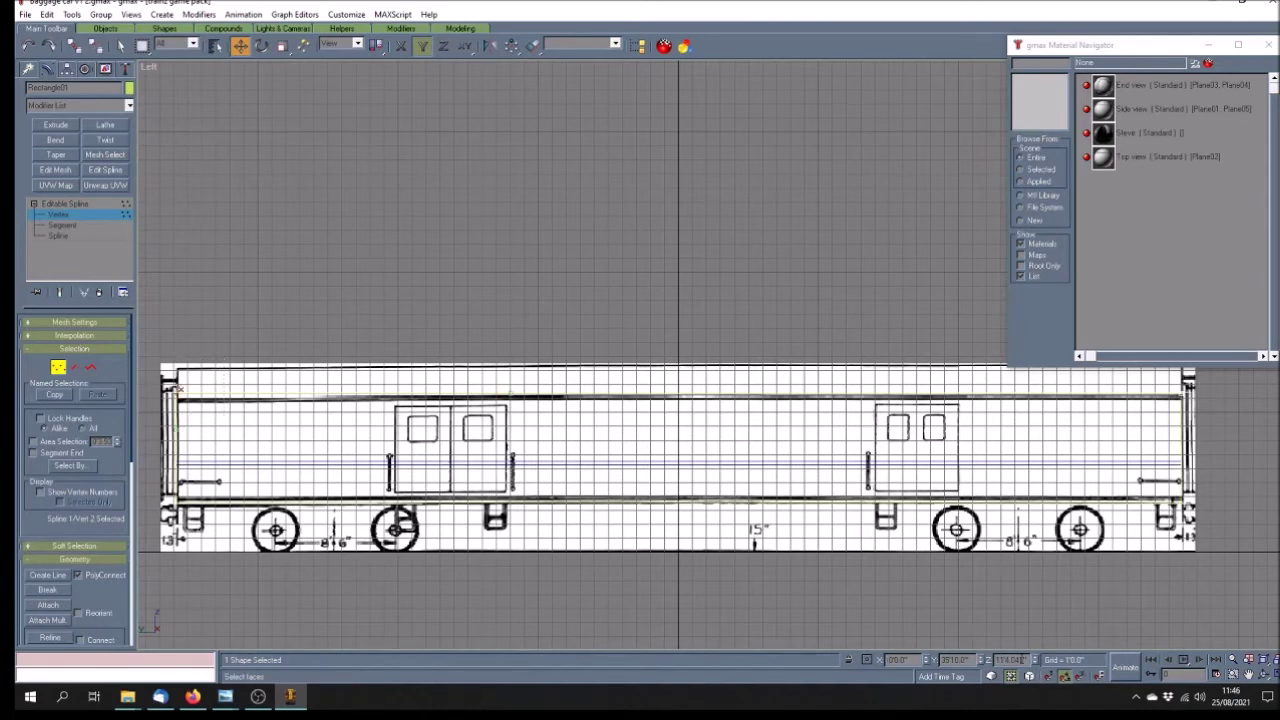
left_click_drag(1028, 660, 932, 649)
type("0")
key("Return")
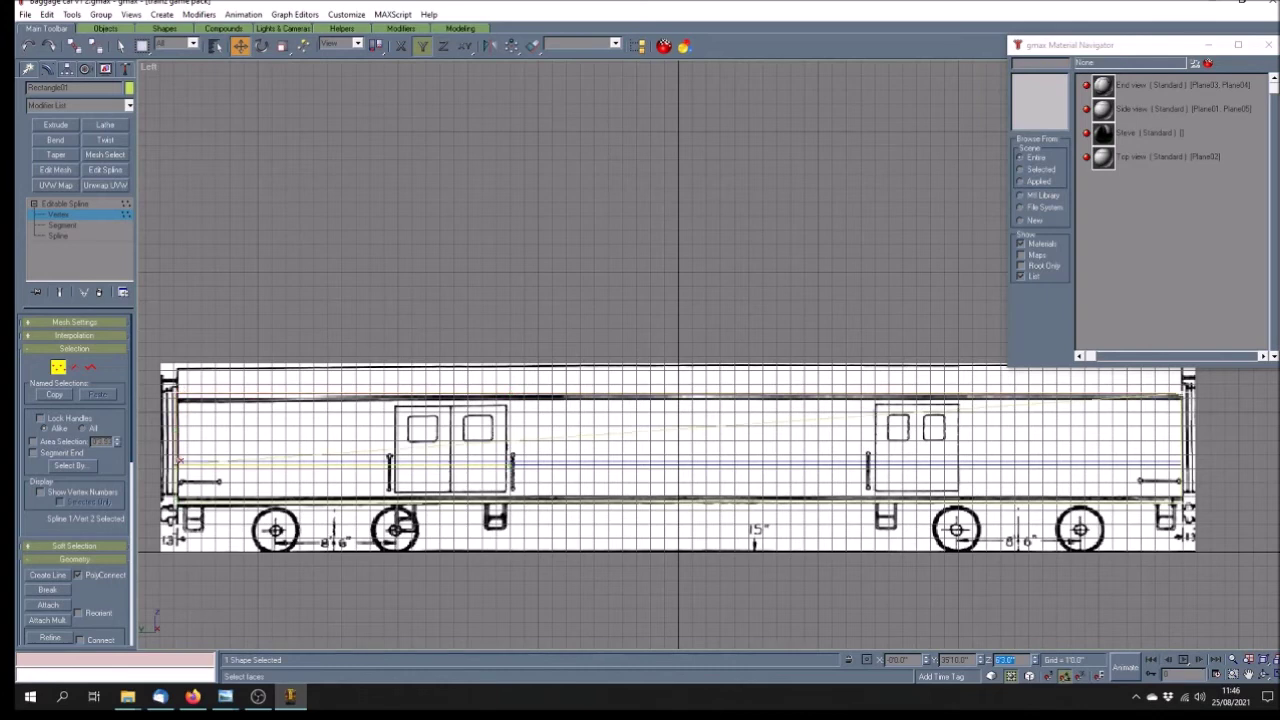
Select the yellow body-side spline's upper vertex at the car end nearest the single door
left_click_drag(1168, 383, 1211, 422)
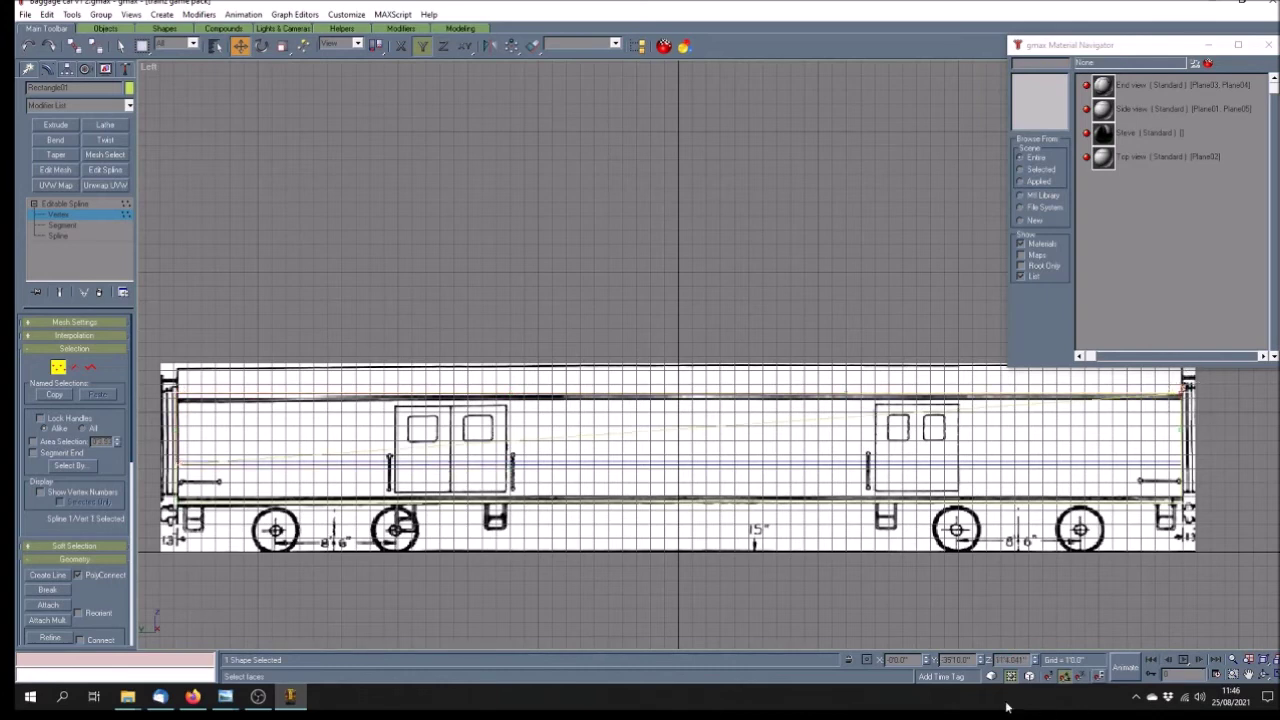
Lower the selected top corner vertex of the yellow rectangle to the height of its opposite top corner
double_click(992, 659)
type("0")
key("Return")
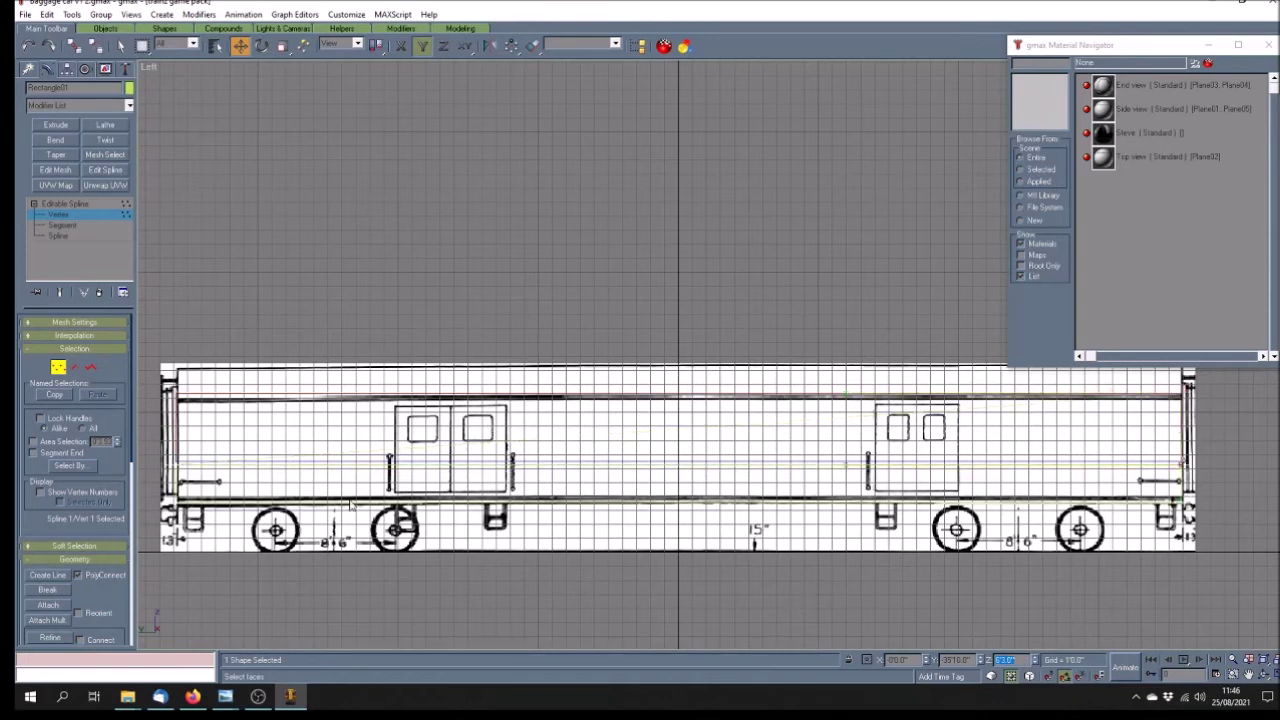
left_click(98, 203)
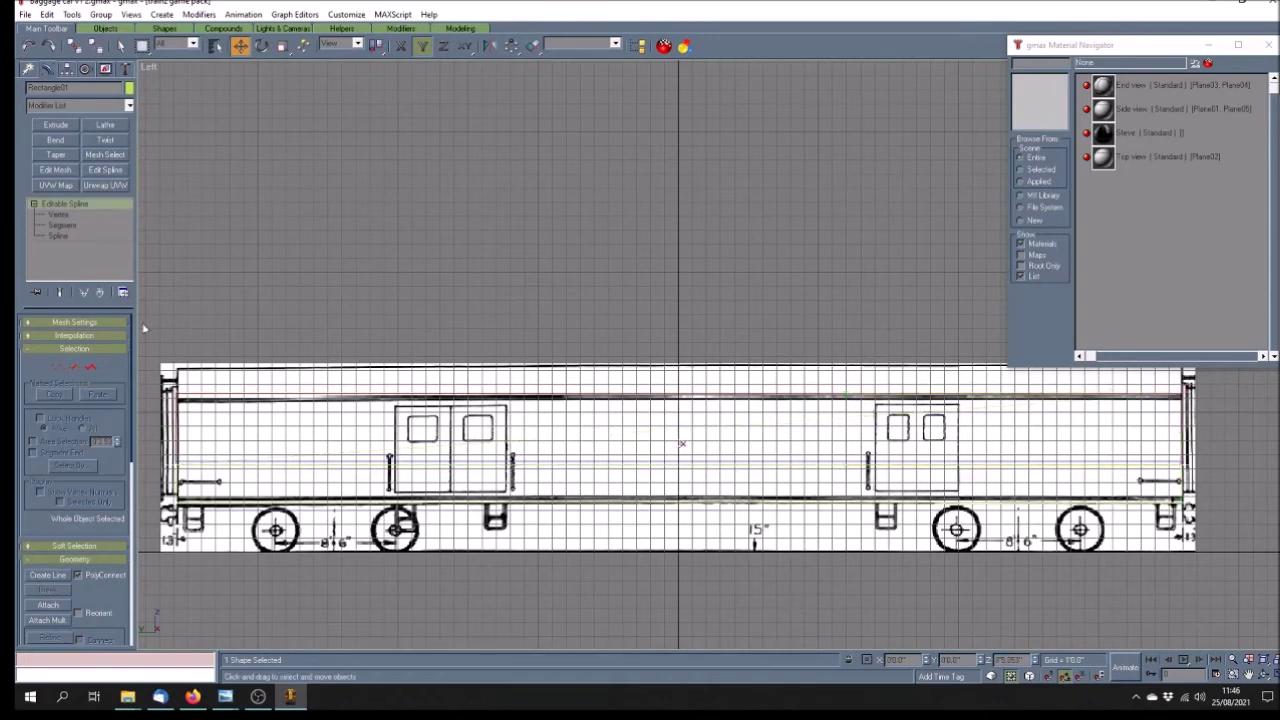
Set the Z height of both top corner vertices of the red rectangle to 11'4"
left_click(190, 394)
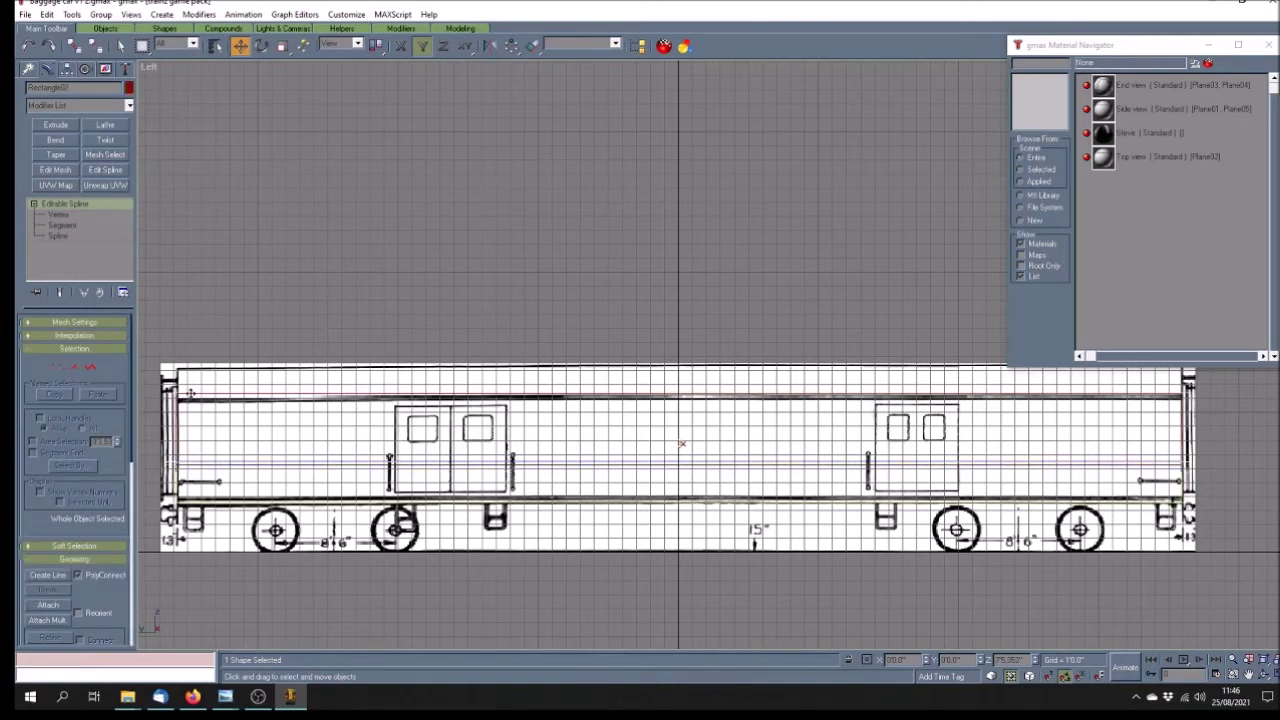
left_click(56, 215)
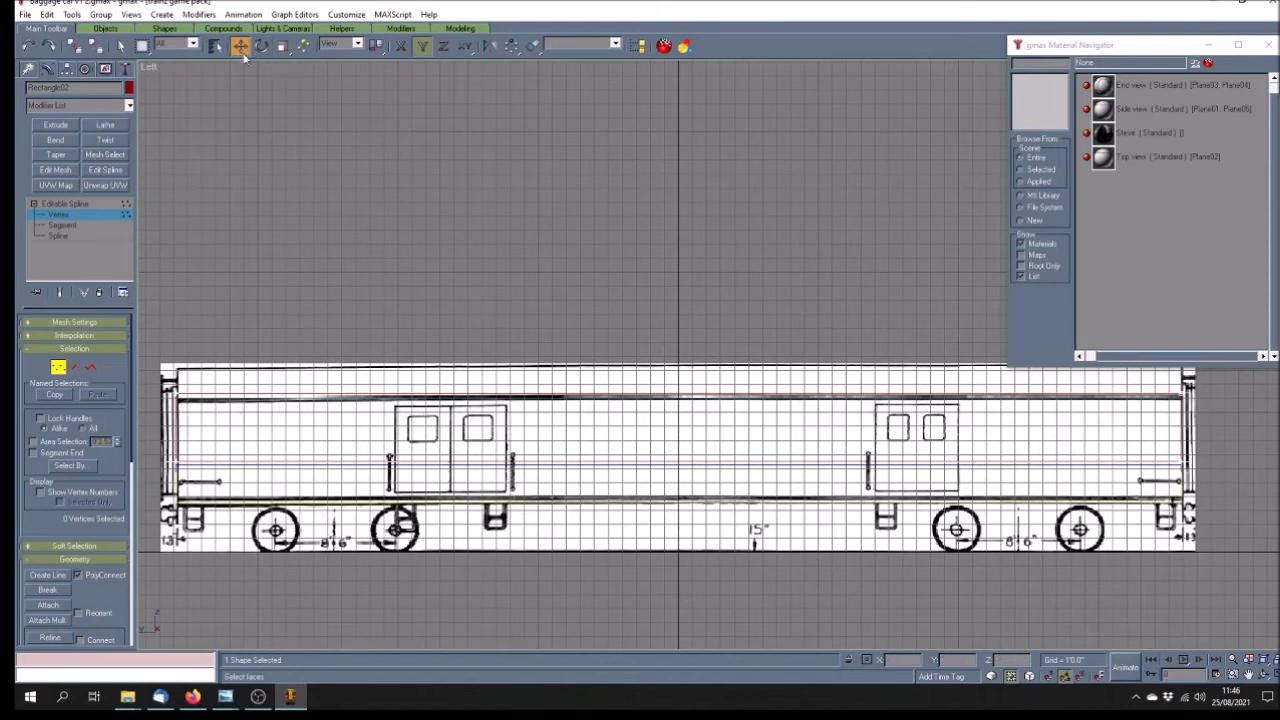
left_click(1180, 425)
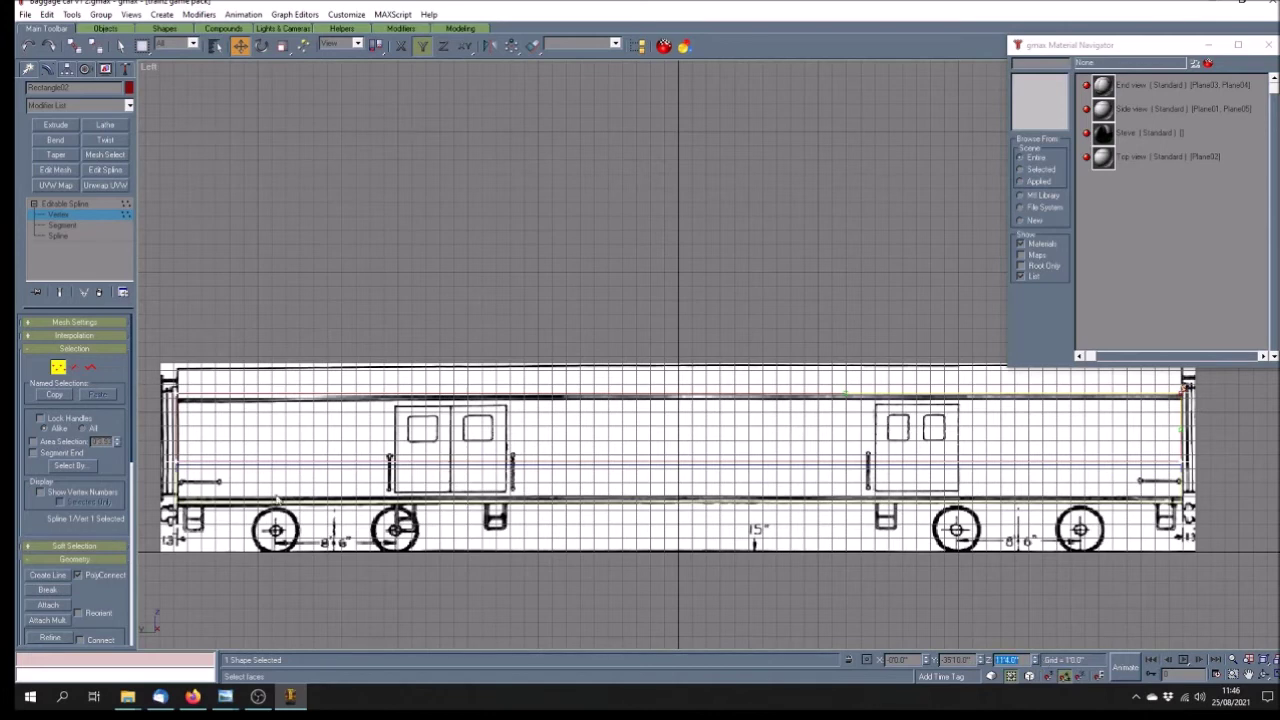
left_click(180, 388)
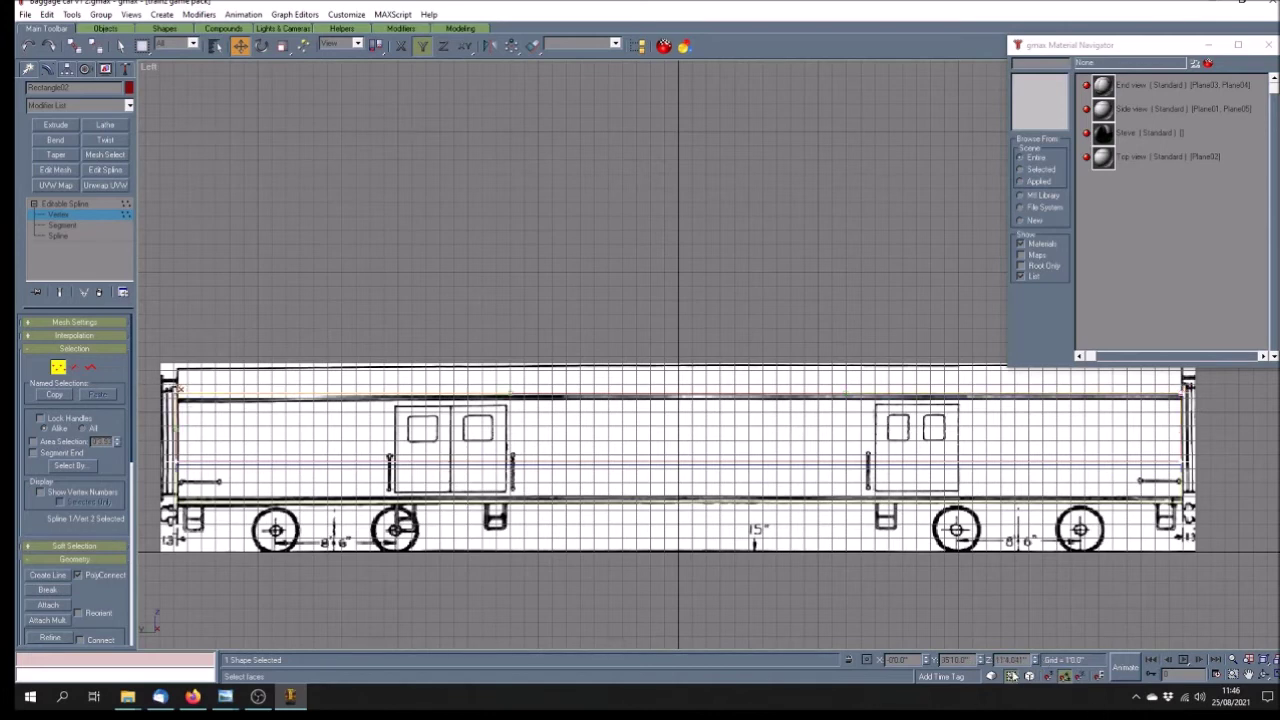
key("BackSpace")
key("Return")
left_click(105, 214)
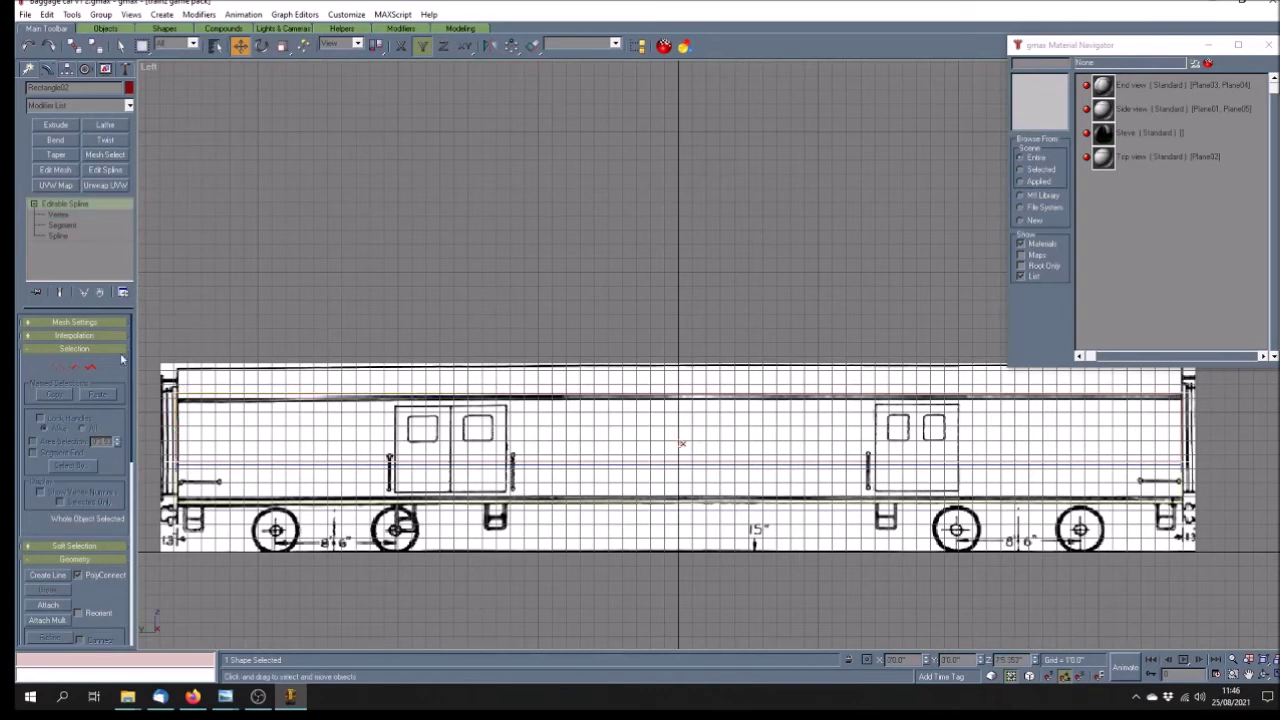
Set the Z height of both bottom corner vertices of the yellow rectangle to 3'6"
left_click(195, 600)
left_click(682, 460)
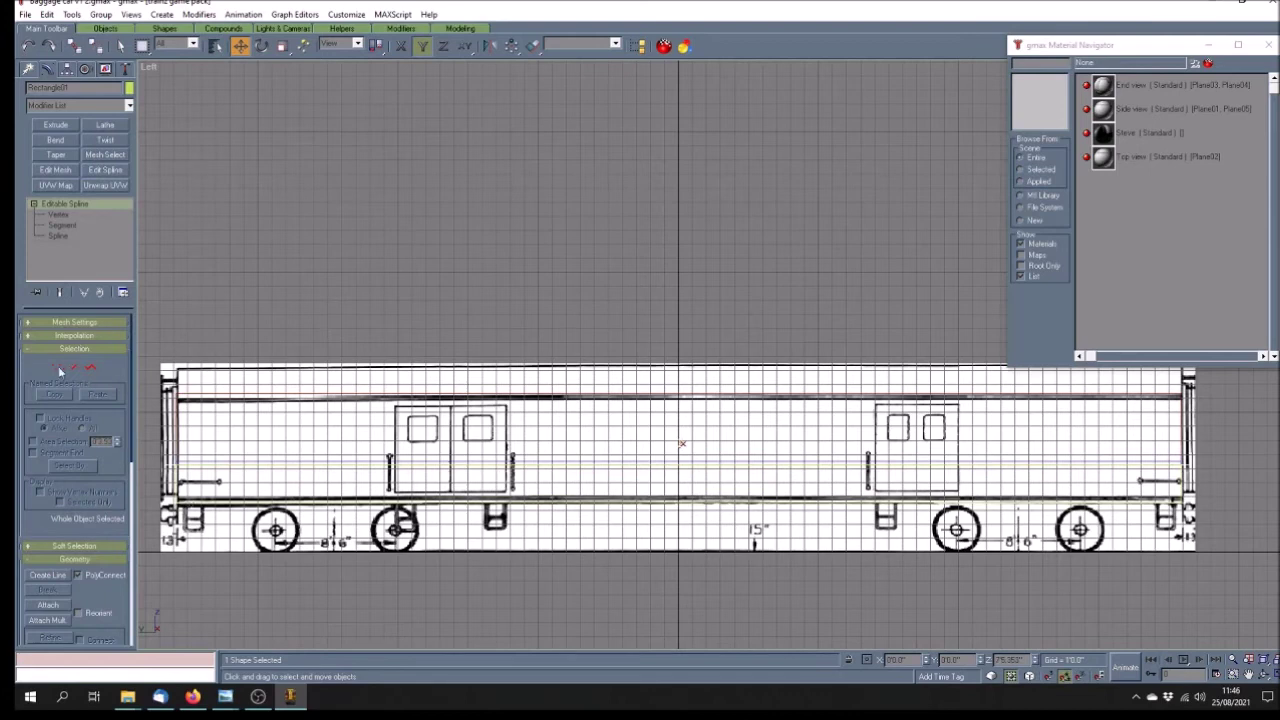
left_click(58, 215)
left_click_drag(158, 494, 212, 532)
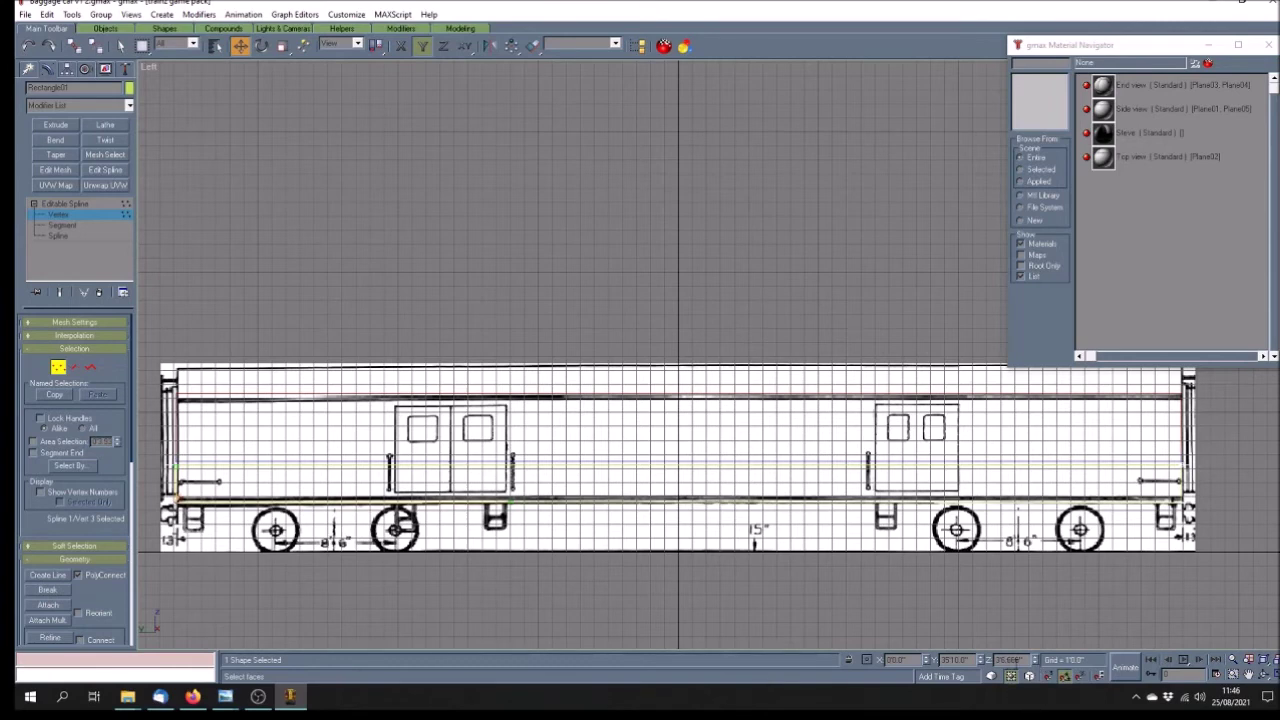
double_click(1015, 660)
type("36")
key("Return")
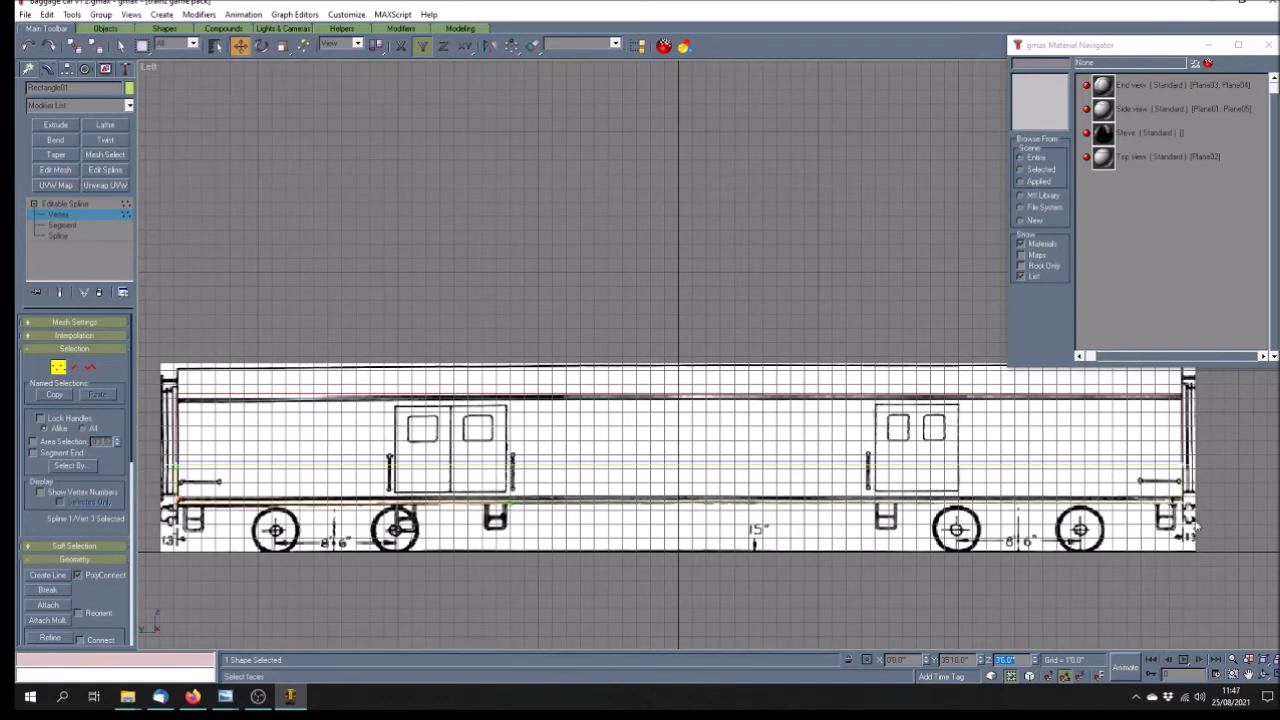
left_click(1008, 661)
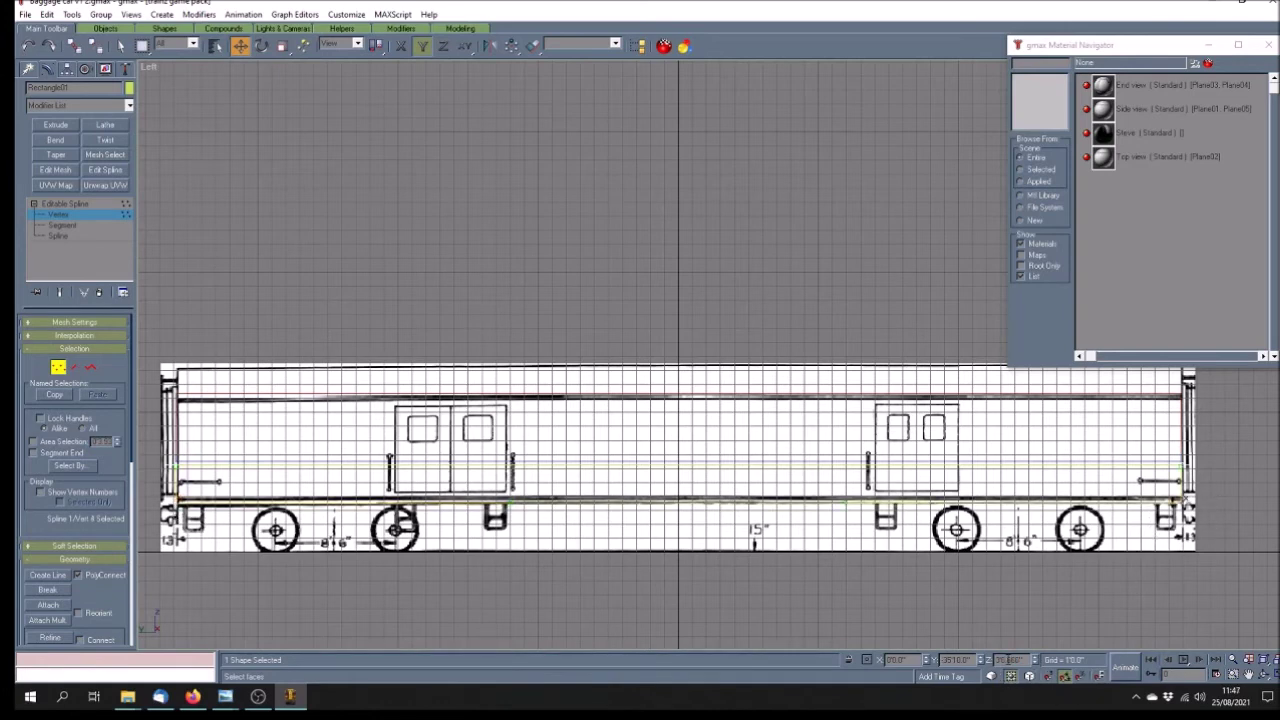
left_click_drag(1008, 661, 1064, 661)
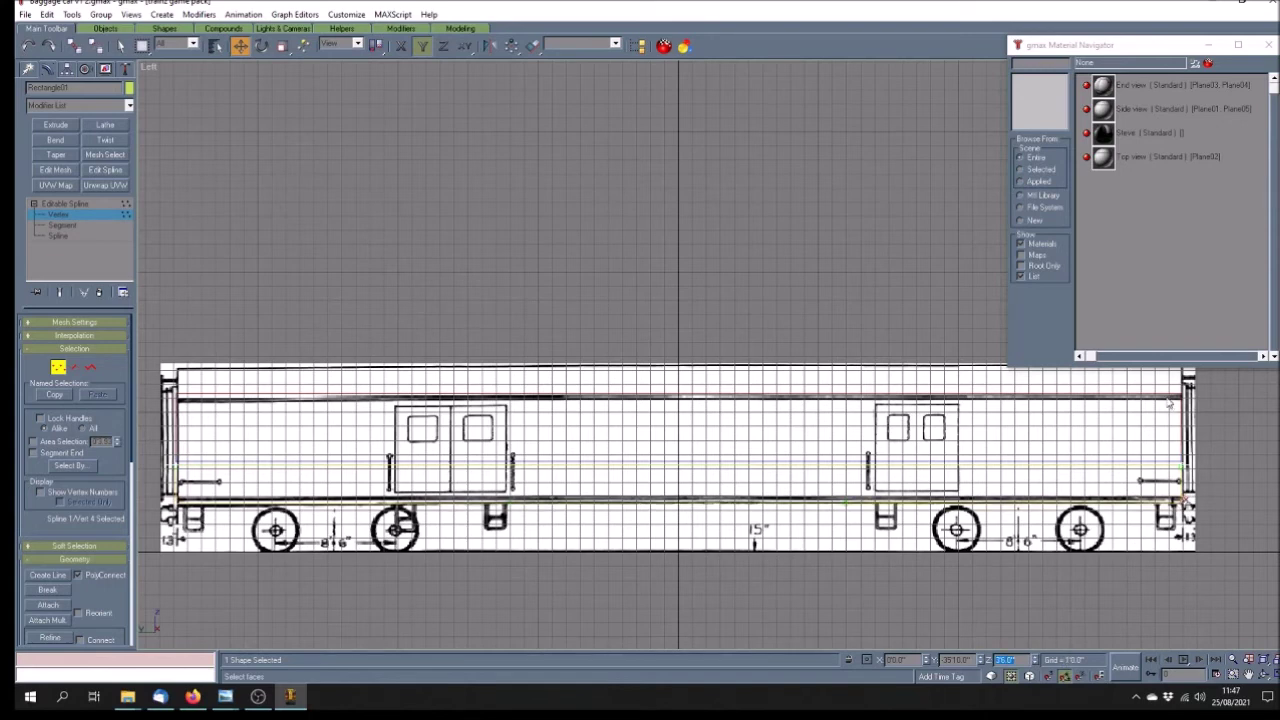
left_click(84, 204)
left_click(519, 315)
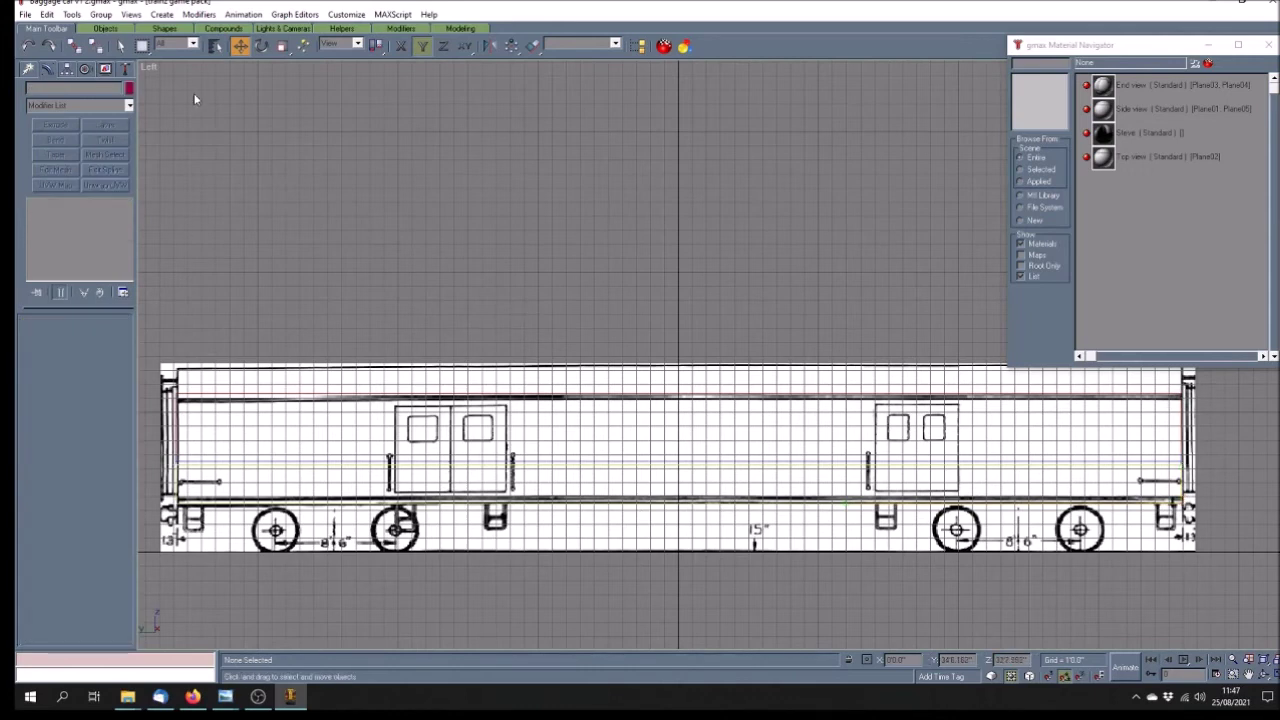
Display the Left viewport in wireframe and return to the four-viewport layout
right_click(152, 68)
left_click(192, 89)
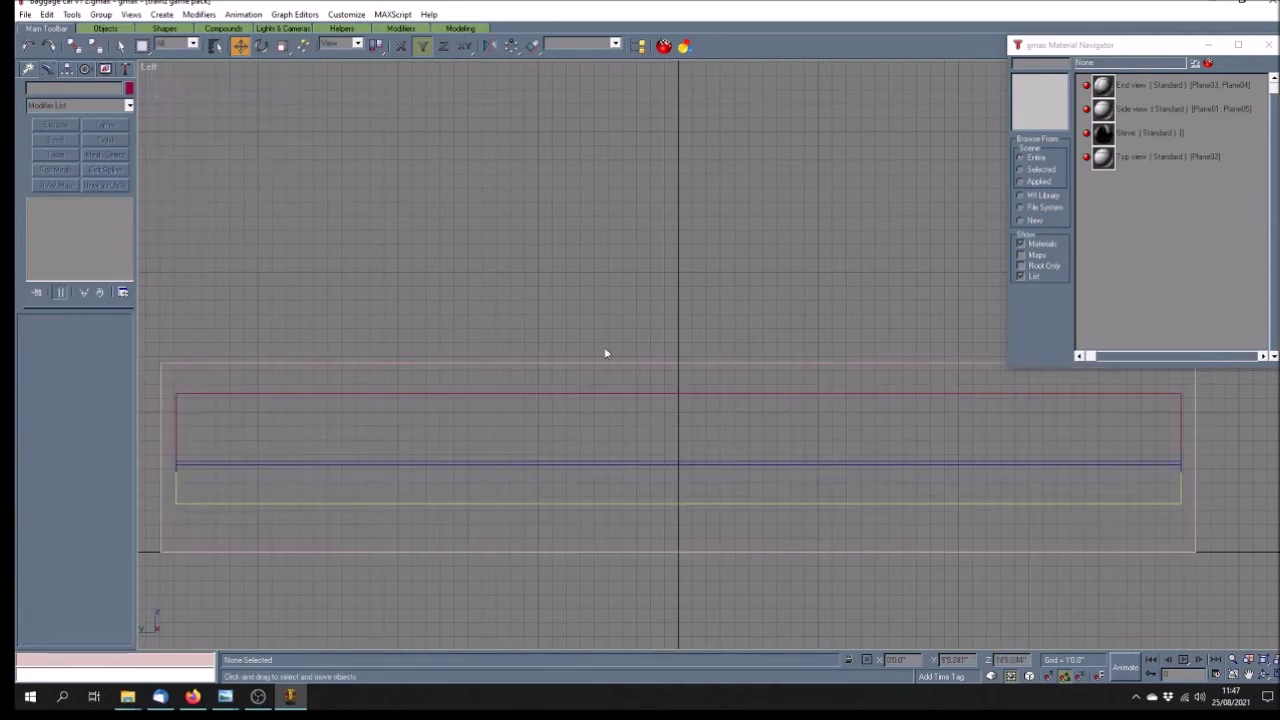
left_click(1265, 672)
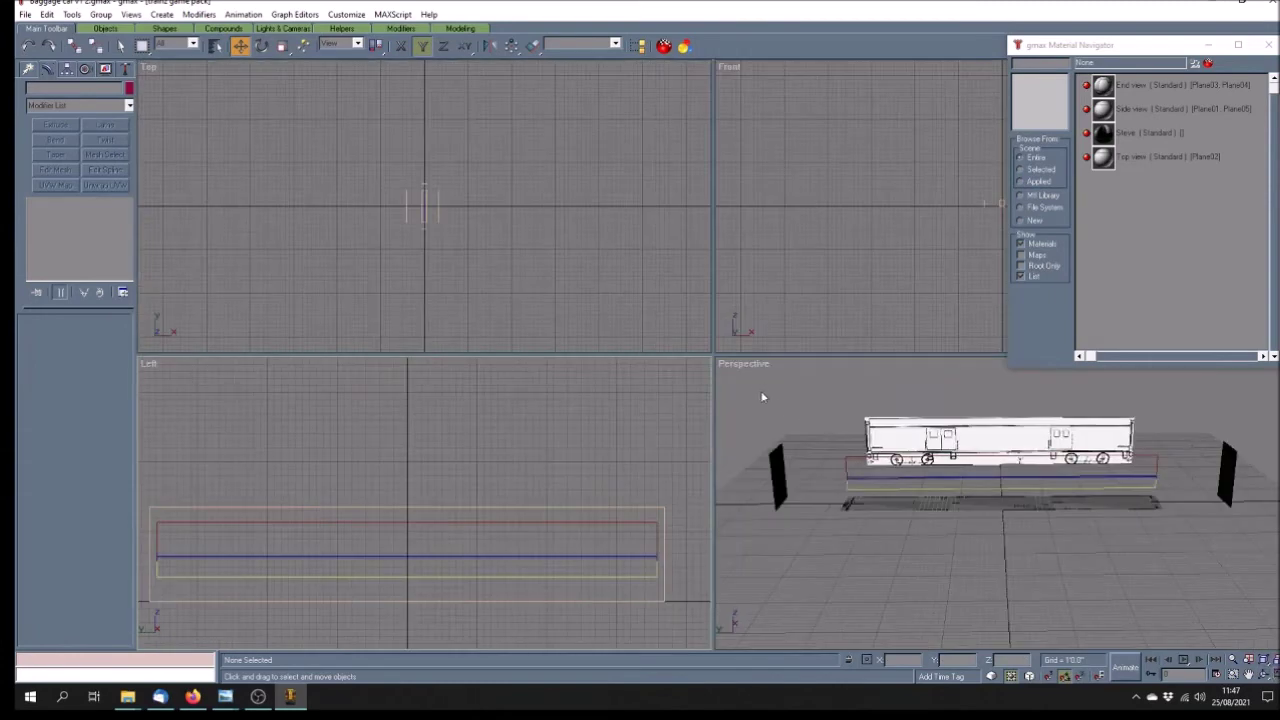
Check the three rectangles in the enlarged Perspective view and start vertex editing on the narrow blue one
left_click(1263, 675)
mouse_move(928, 490)
left_mouse_down()
mouse_move(990, 486)
mouse_move(960, 490)
left_mouse_up()
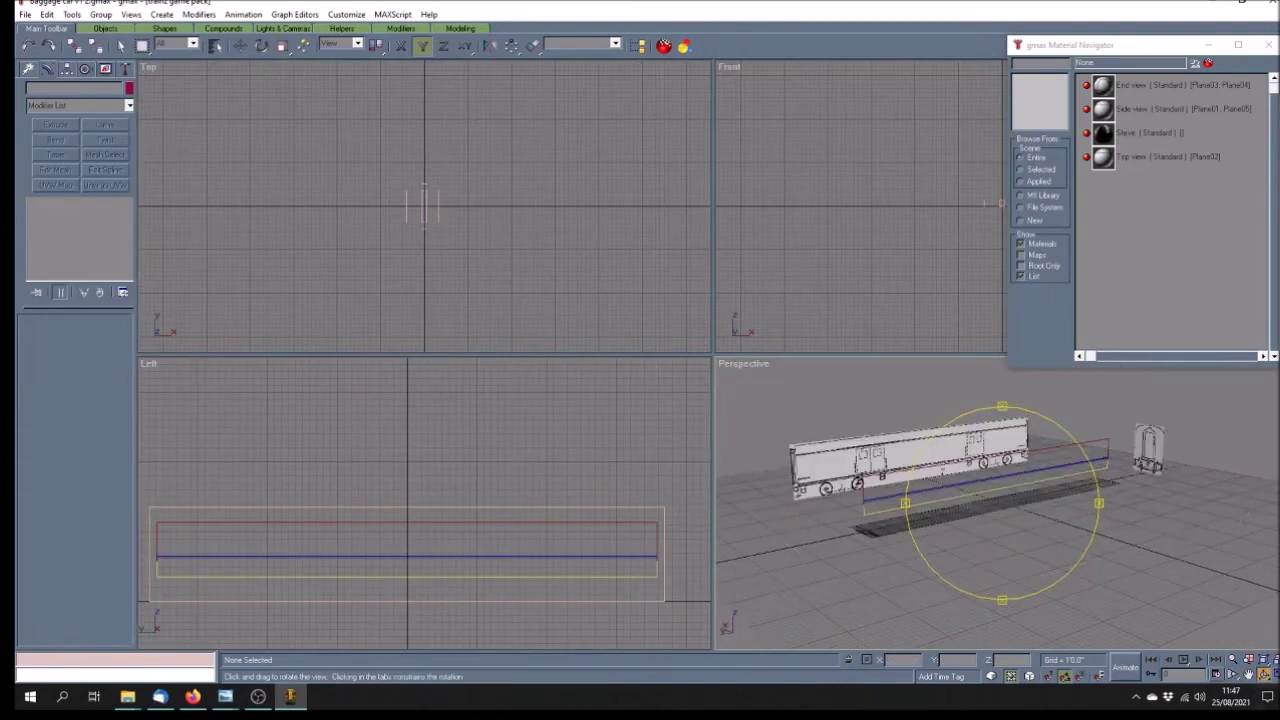
left_click(1275, 676)
mouse_move(654, 417)
left_mouse_down()
mouse_move(634, 410)
mouse_move(654, 416)
left_mouse_up()
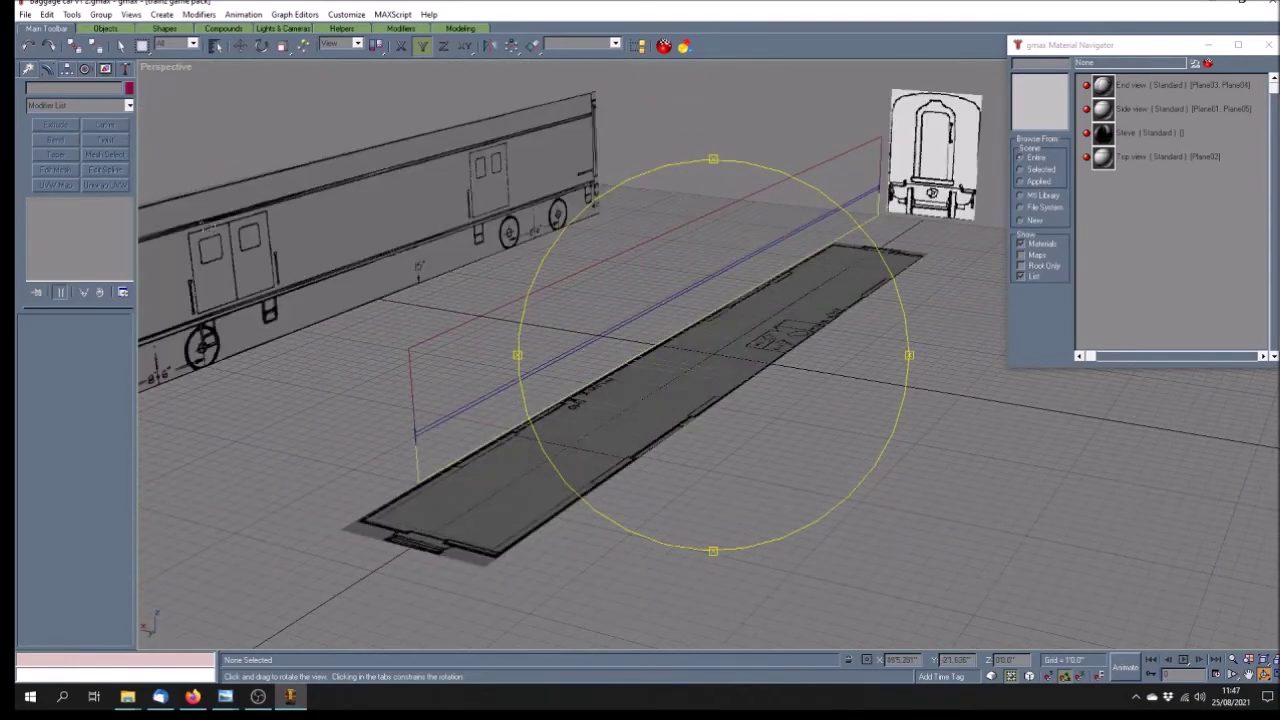
right_click(421, 463)
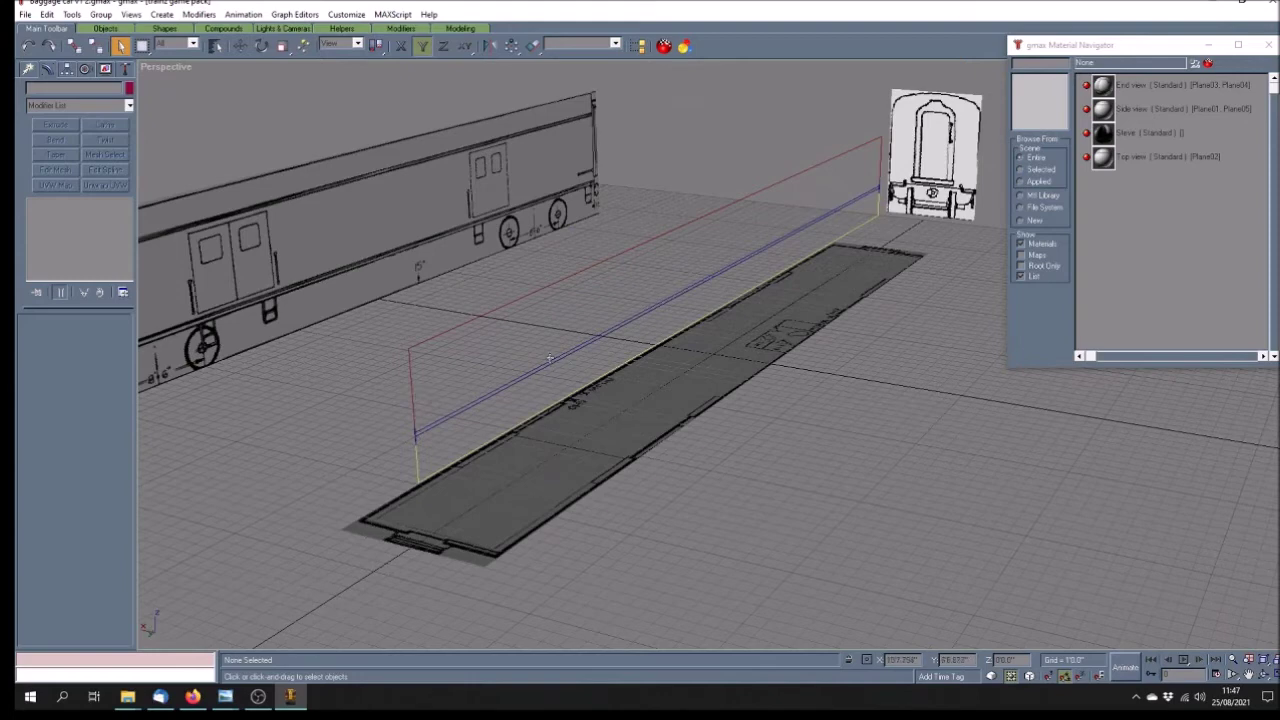
left_click(431, 430)
left_click(60, 215)
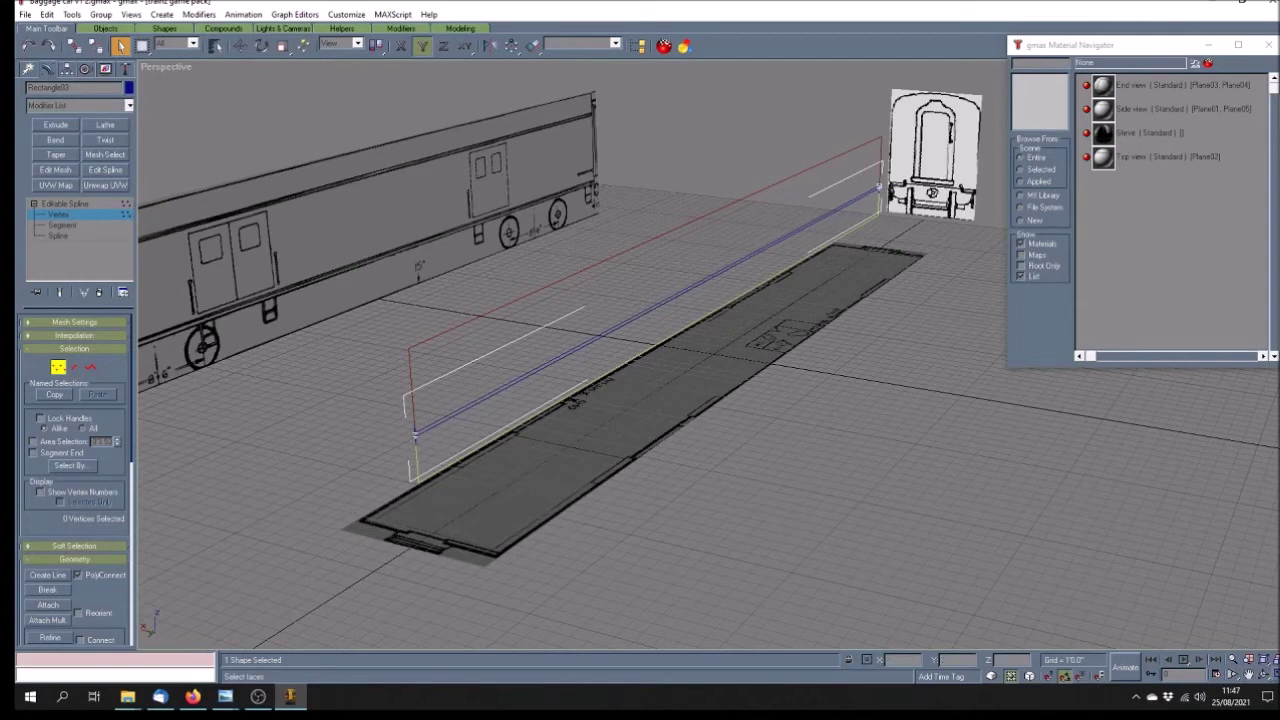
In the Left view, pull the long downward Bezier handle of the blue rectangle's upper-left vertex in to the vertex
left_click(1268, 675)
left_click(1248, 675)
left_click_drag(191, 560, 429, 497)
scroll(417, 483, "up", 3)
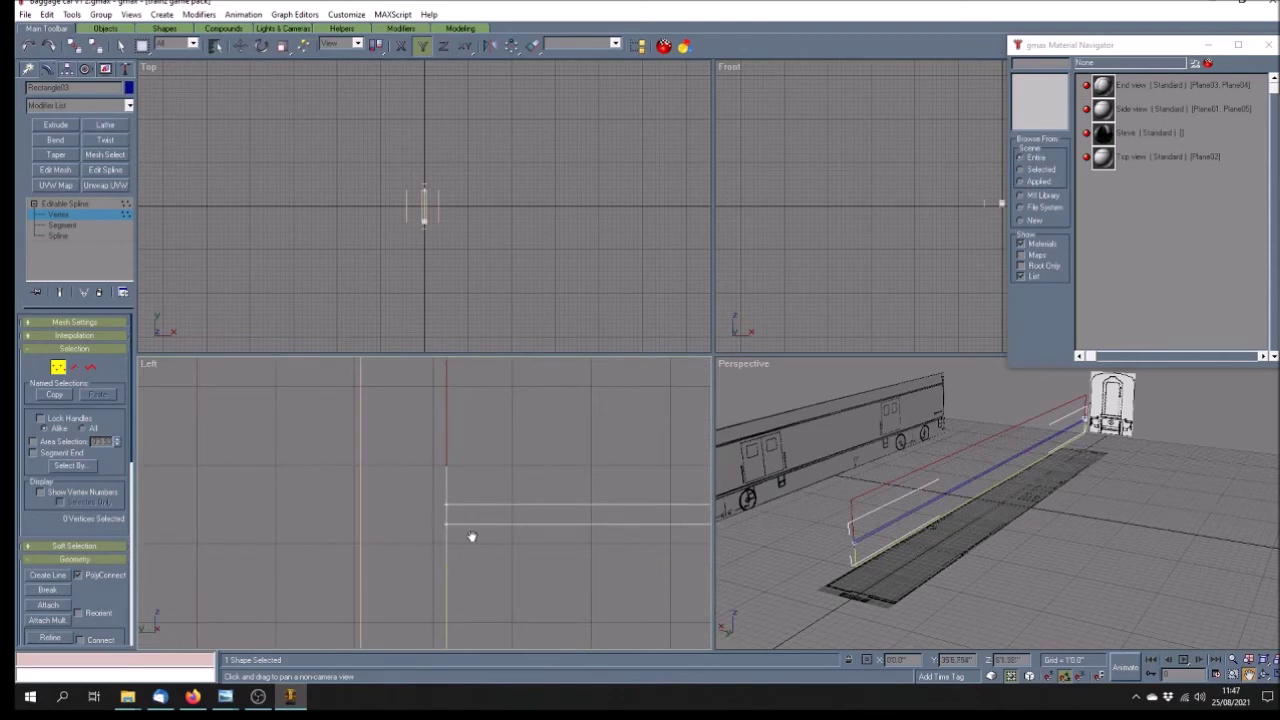
scroll(437, 500, "up", 2)
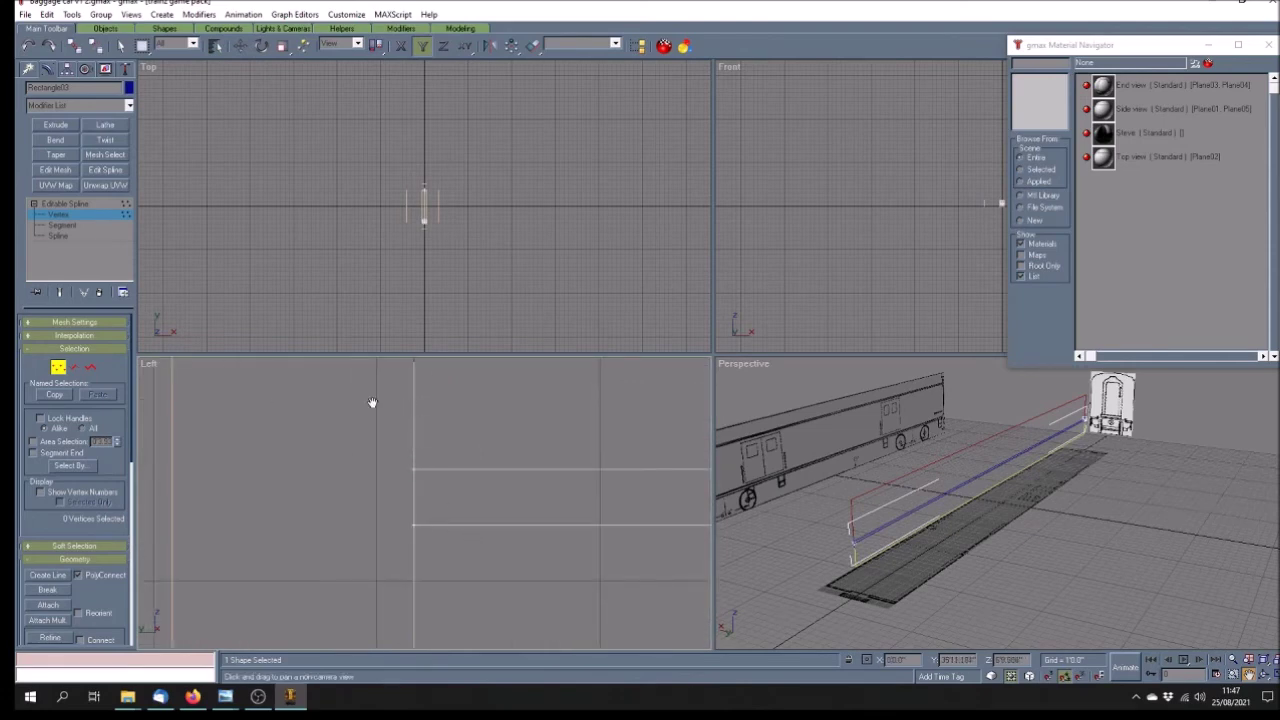
left_click(241, 46)
left_click_drag(386, 445, 447, 500)
scroll(436, 500, "down", 5)
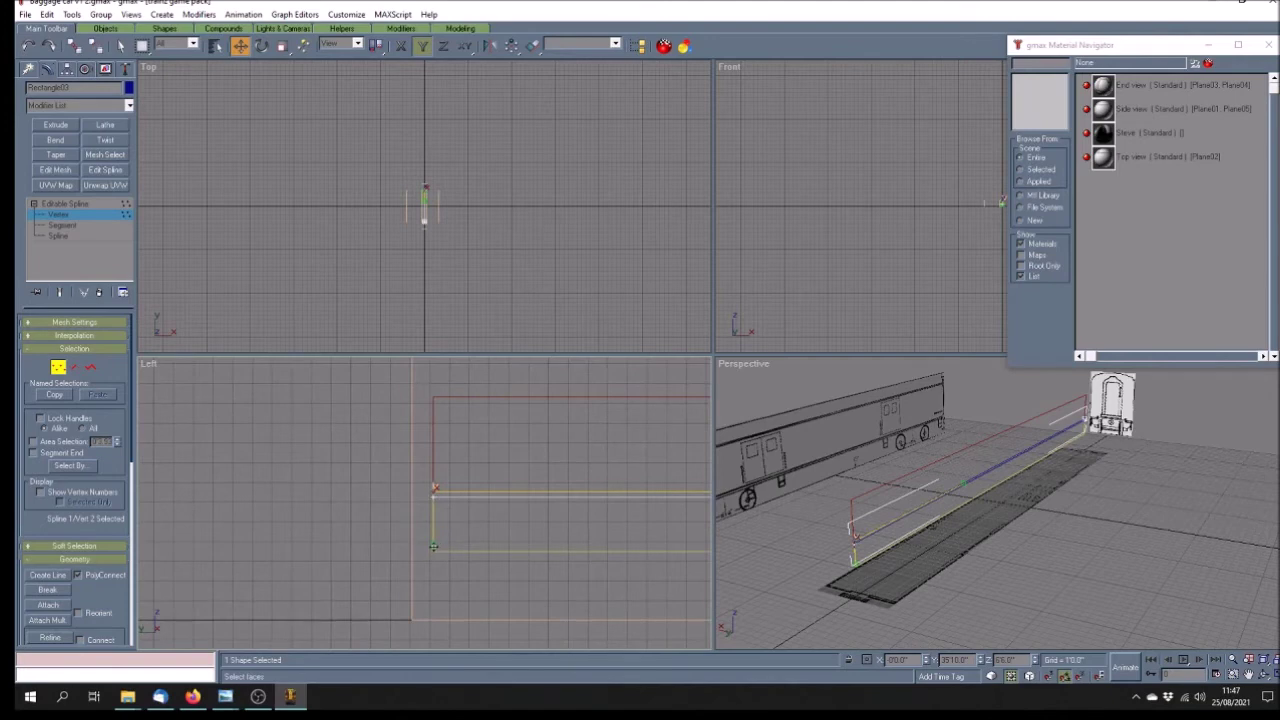
left_click(440, 494)
left_click(427, 522)
Pull the long upward Bezier handle of the blue rectangle's lower-left vertex down to the strip's corner
scroll(438, 510, "up", 2)
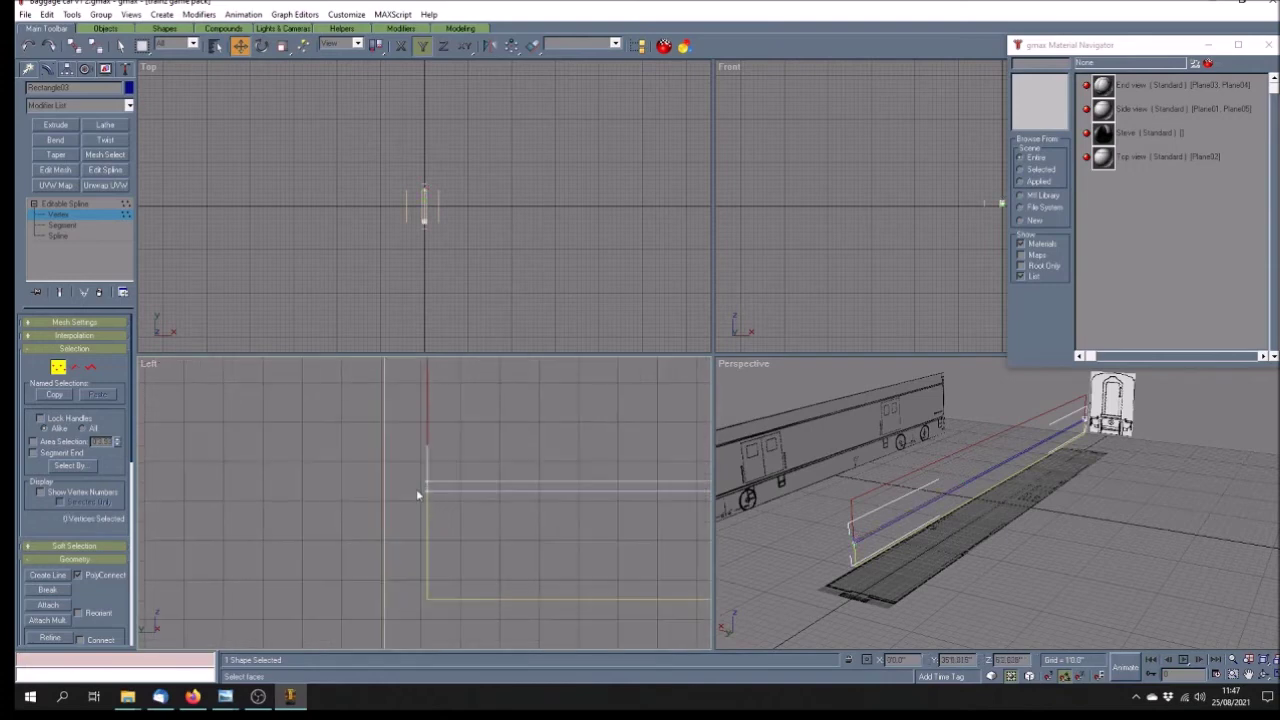
left_click(437, 493)
left_click_drag(429, 391, 432, 488)
left_click(413, 476)
scroll(369, 491, "down", 3)
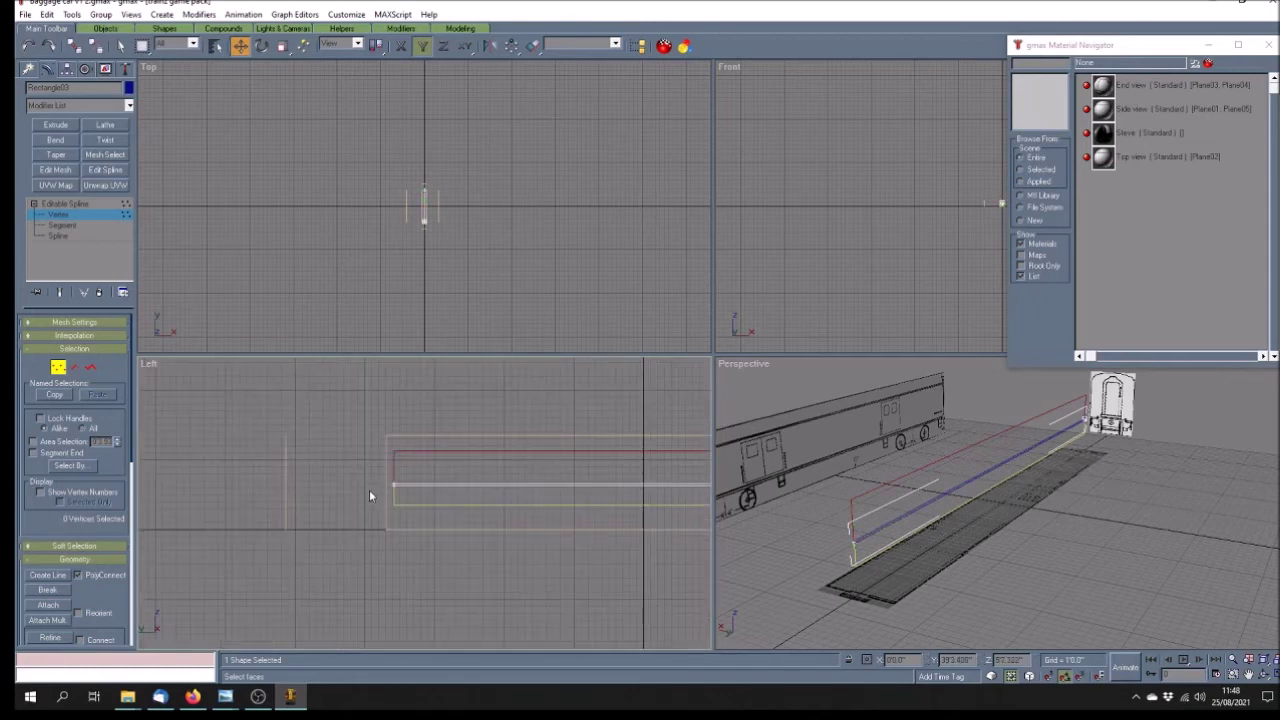
Pull in the long vertical Bezier handles of the blue rectangle's two right-end vertices and leave vertex editing
scroll(640, 493, "up", 2)
scroll(632, 489, "up", 2)
scroll(559, 479, "up", 2)
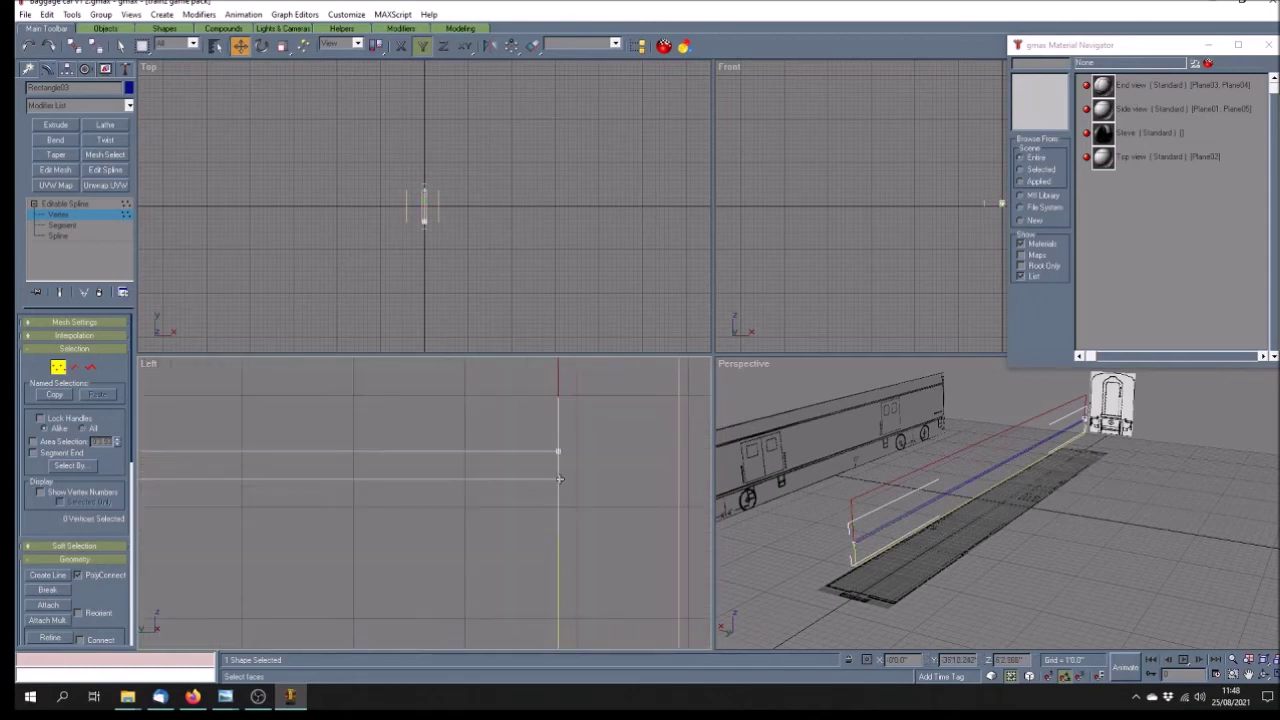
left_click(558, 451)
scroll(587, 526, "down", 2)
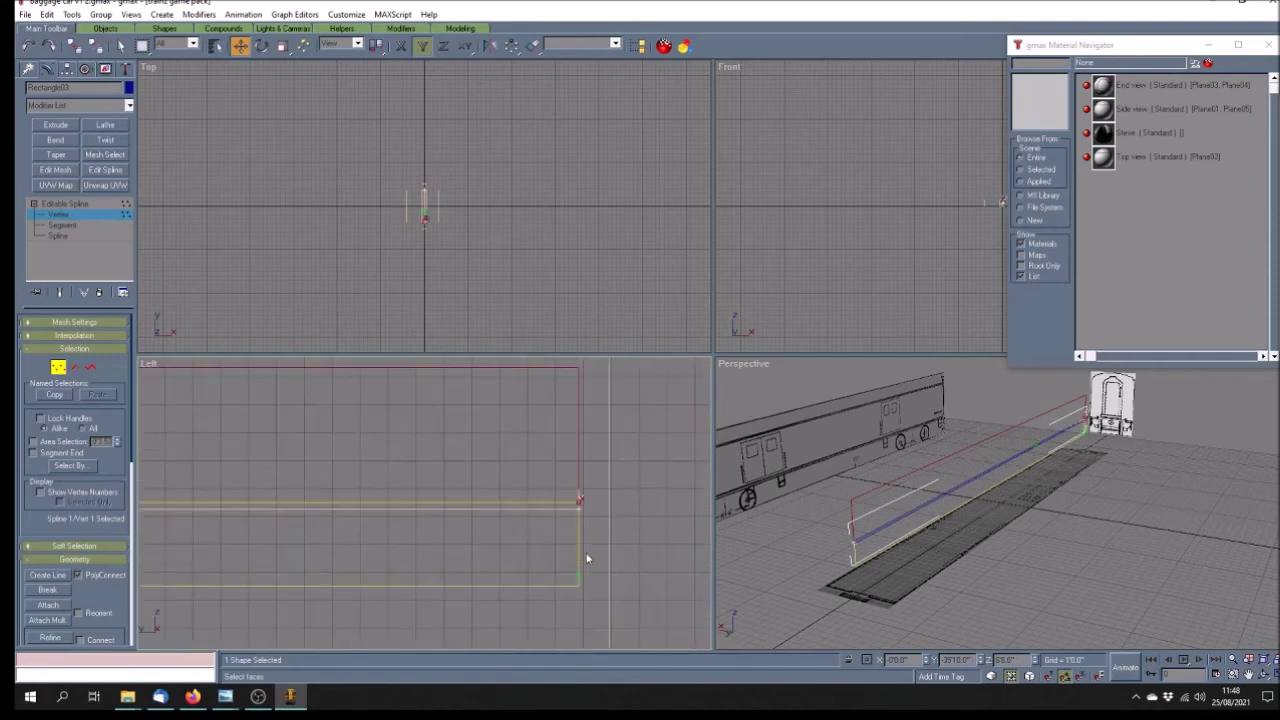
left_click_drag(581, 578, 591, 510)
left_click(581, 503)
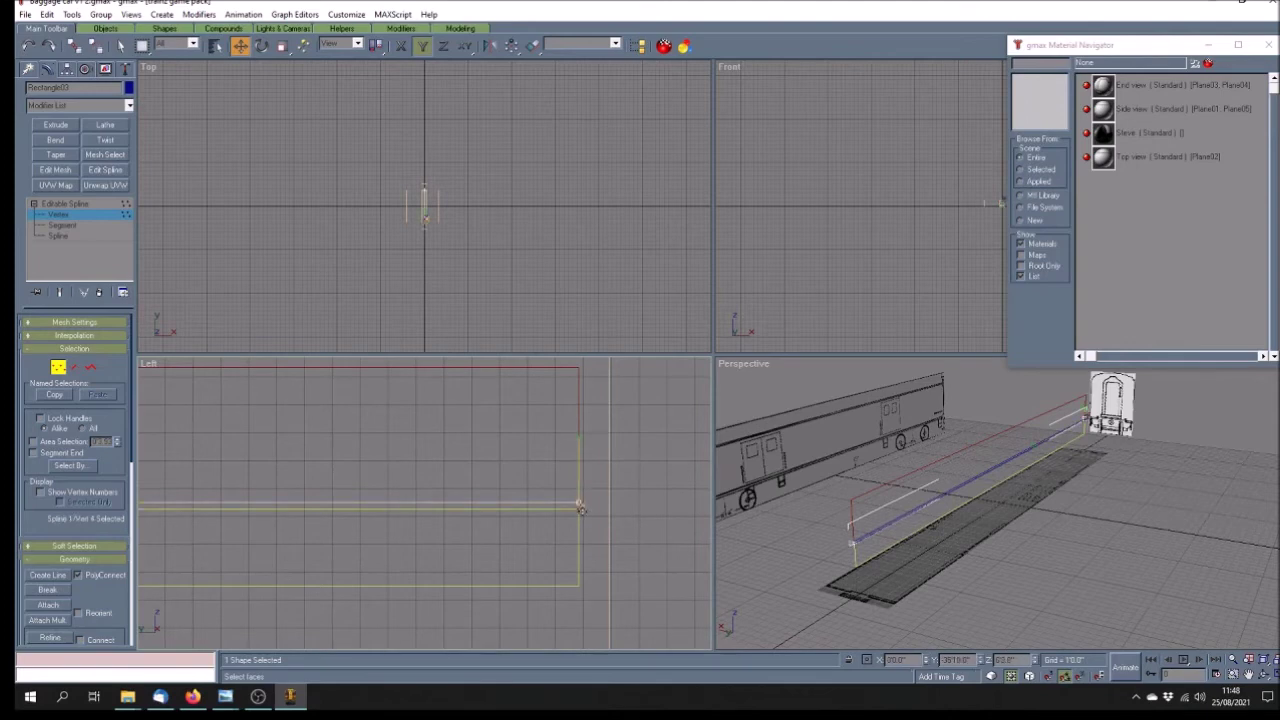
mouse_move(581, 503)
left_mouse_down()
mouse_move(583, 471)
mouse_move(583, 504)
left_mouse_up()
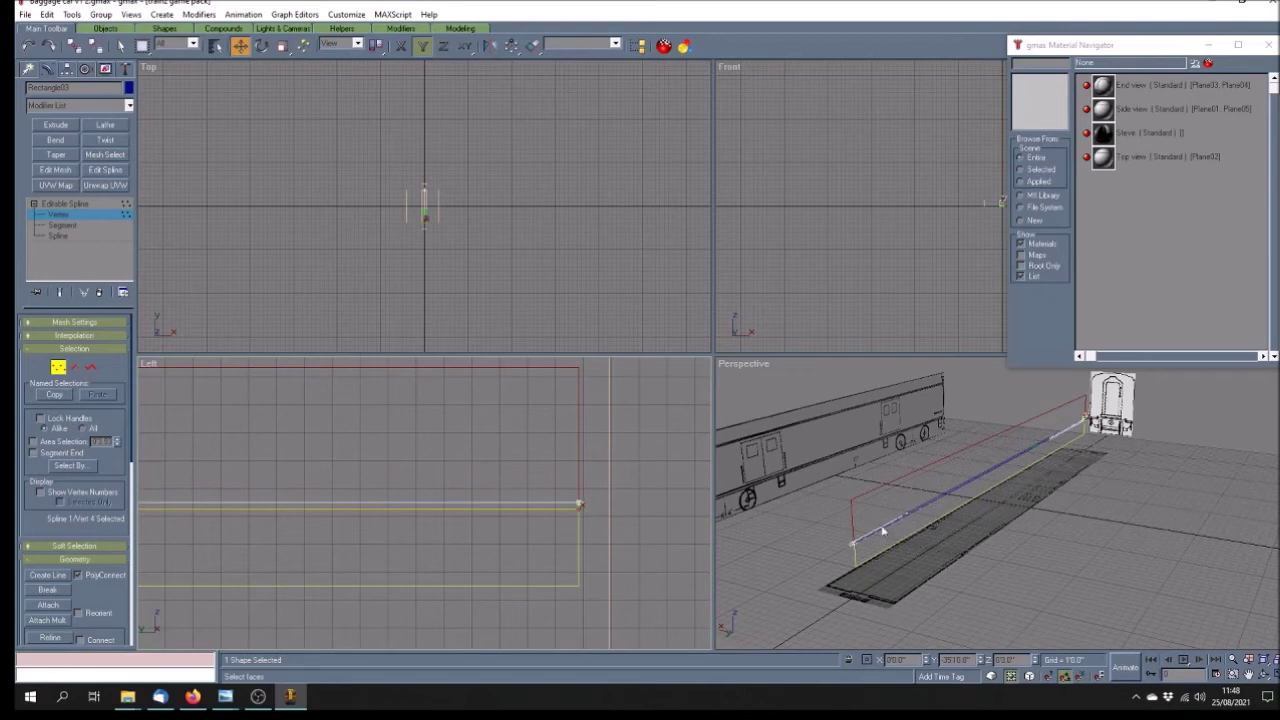
left_click(589, 525)
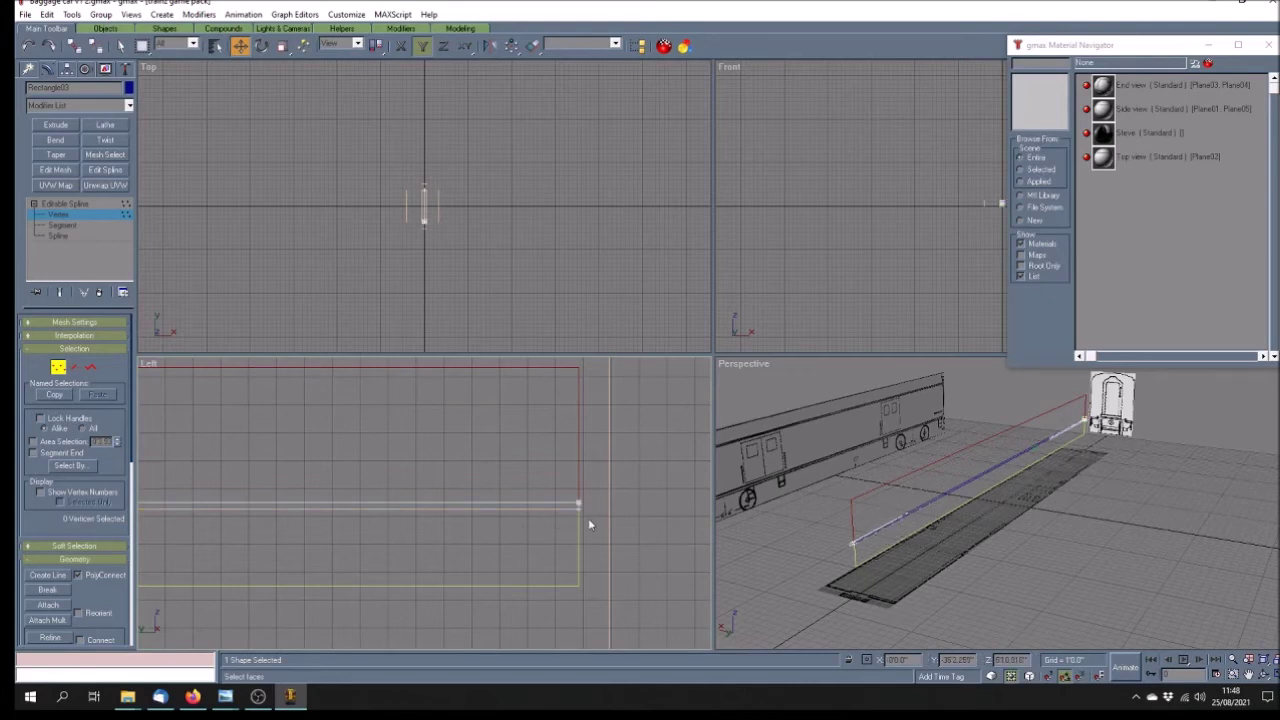
left_click(109, 215)
Check the corner vertices and Bezier handles of the red rectangle
left_click(577, 453)
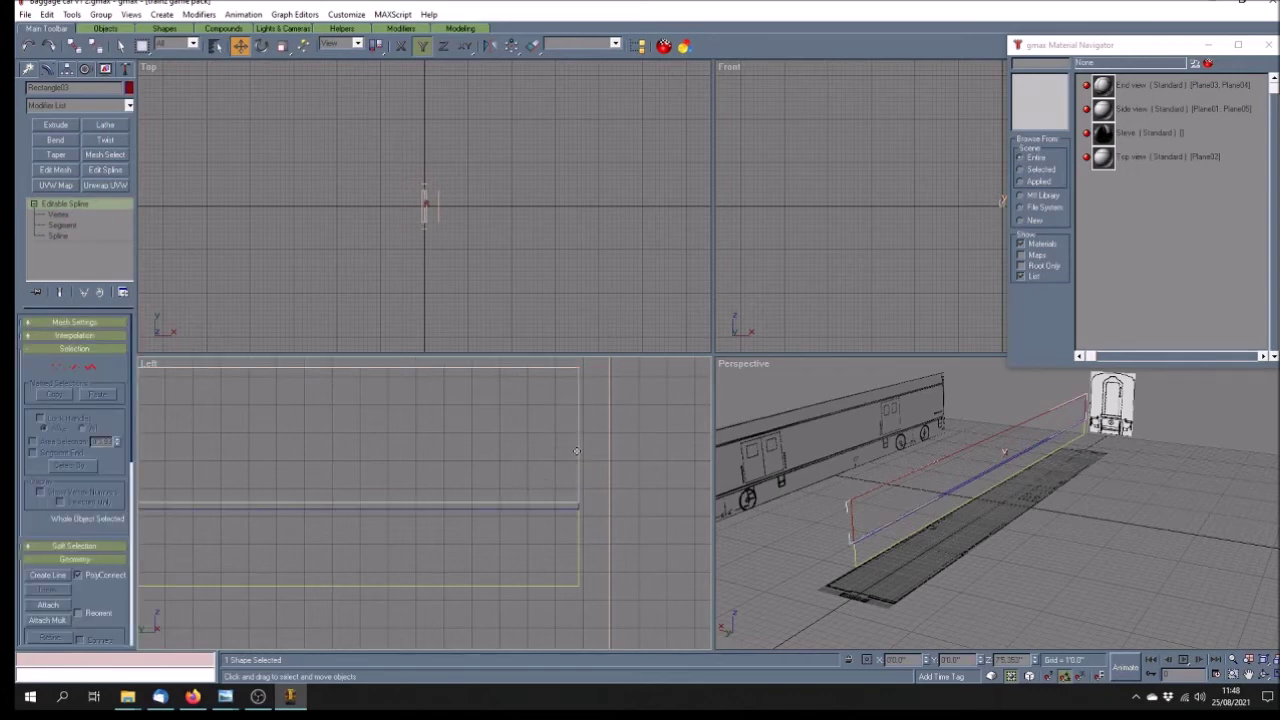
left_click(63, 215)
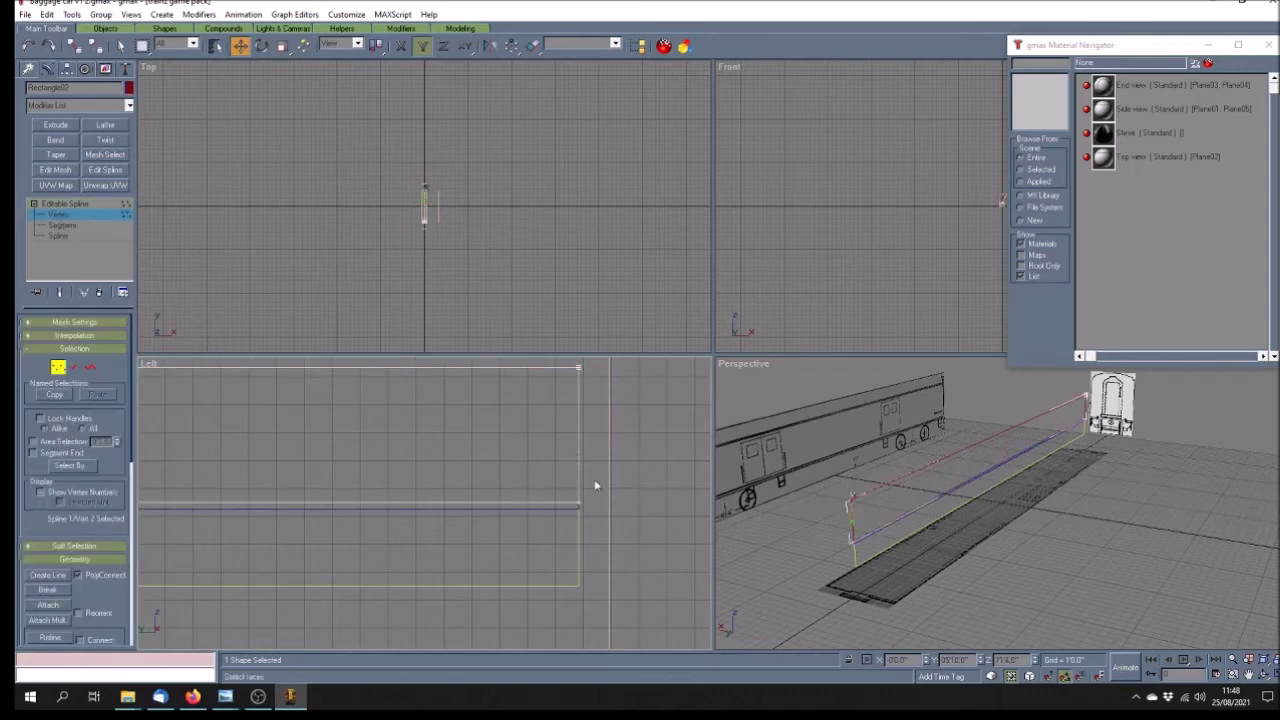
left_click(97, 203)
Check the vertices and Bezier handles at the right end of the yellow rectangle in the Left view
left_click(579, 551)
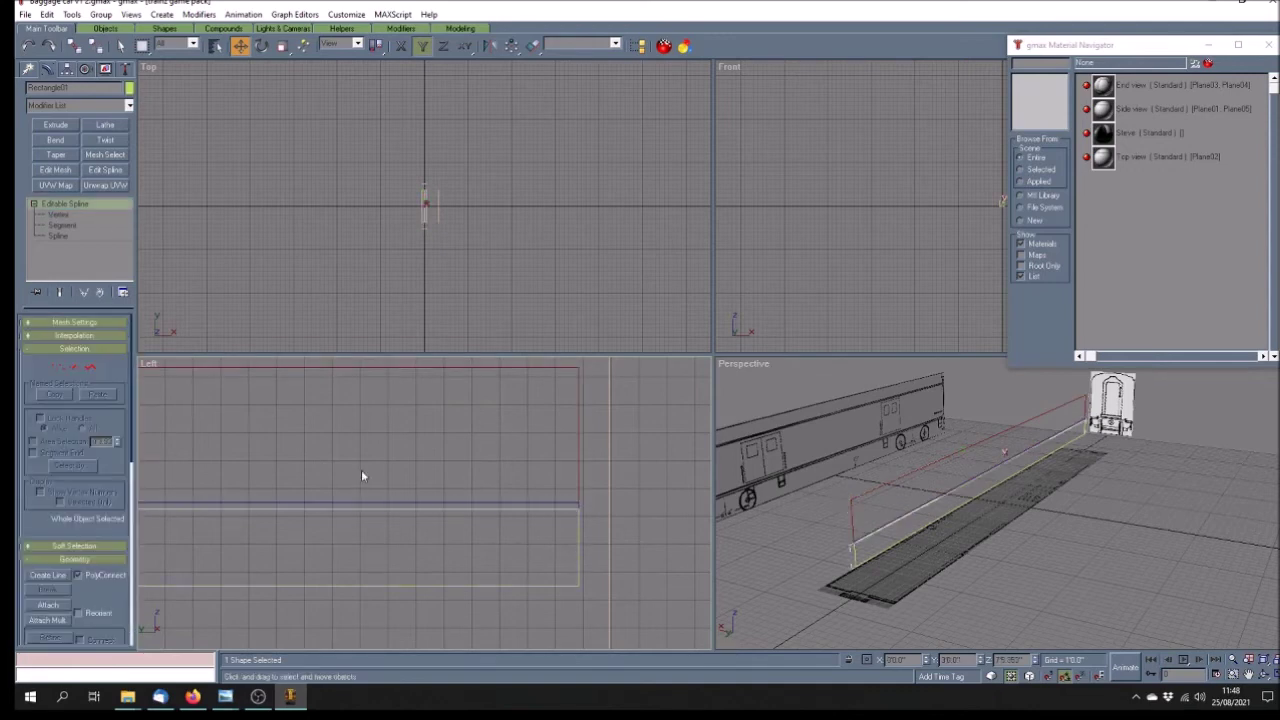
left_click(80, 215)
left_click_drag(551, 505, 611, 617)
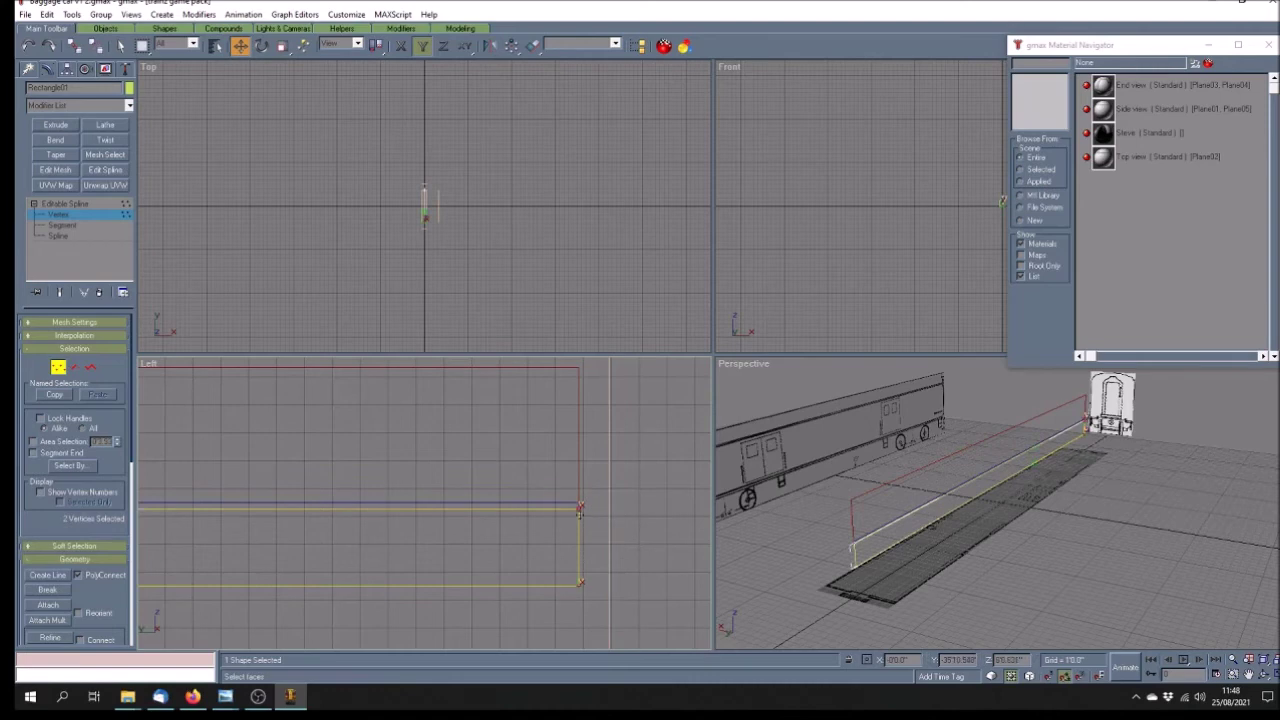
left_click(590, 534)
left_click(580, 592)
left_click(580, 507)
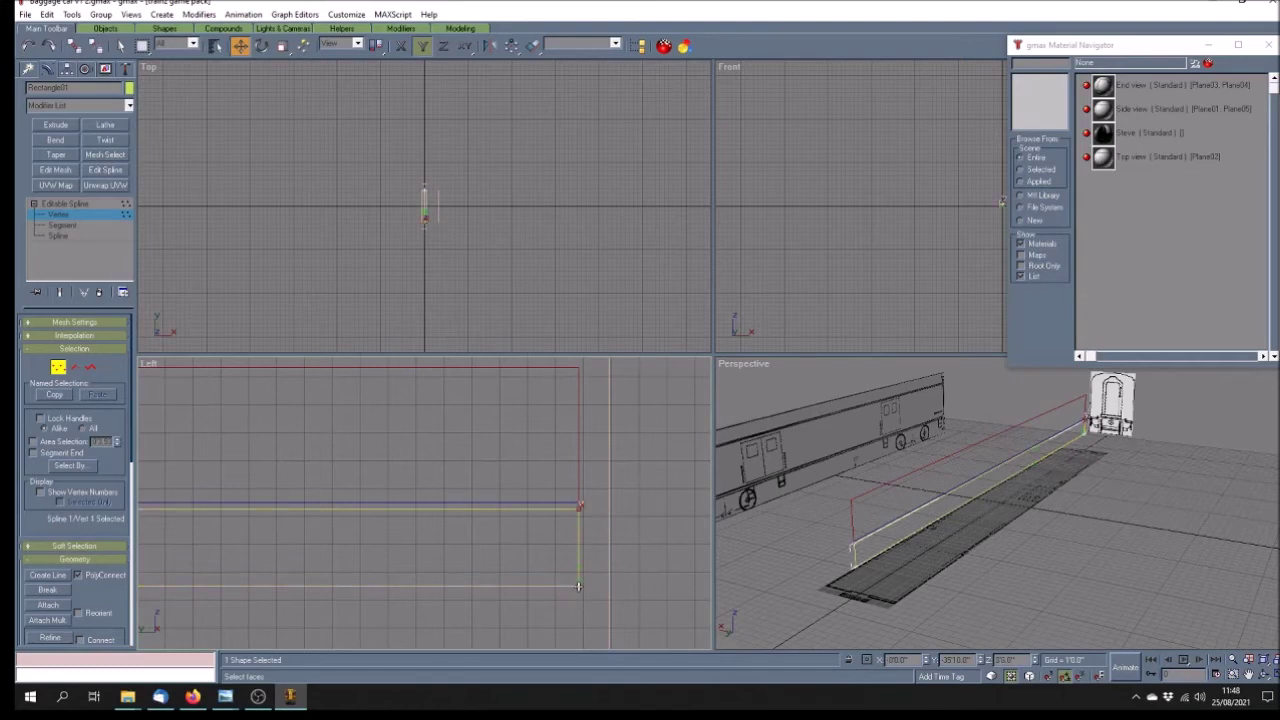
left_click(598, 558)
Check the two left-end vertices of the yellow rectangle, leave vertex editing and deselect the shape
scroll(613, 555, "down", 8)
scroll(359, 570, "up", 5)
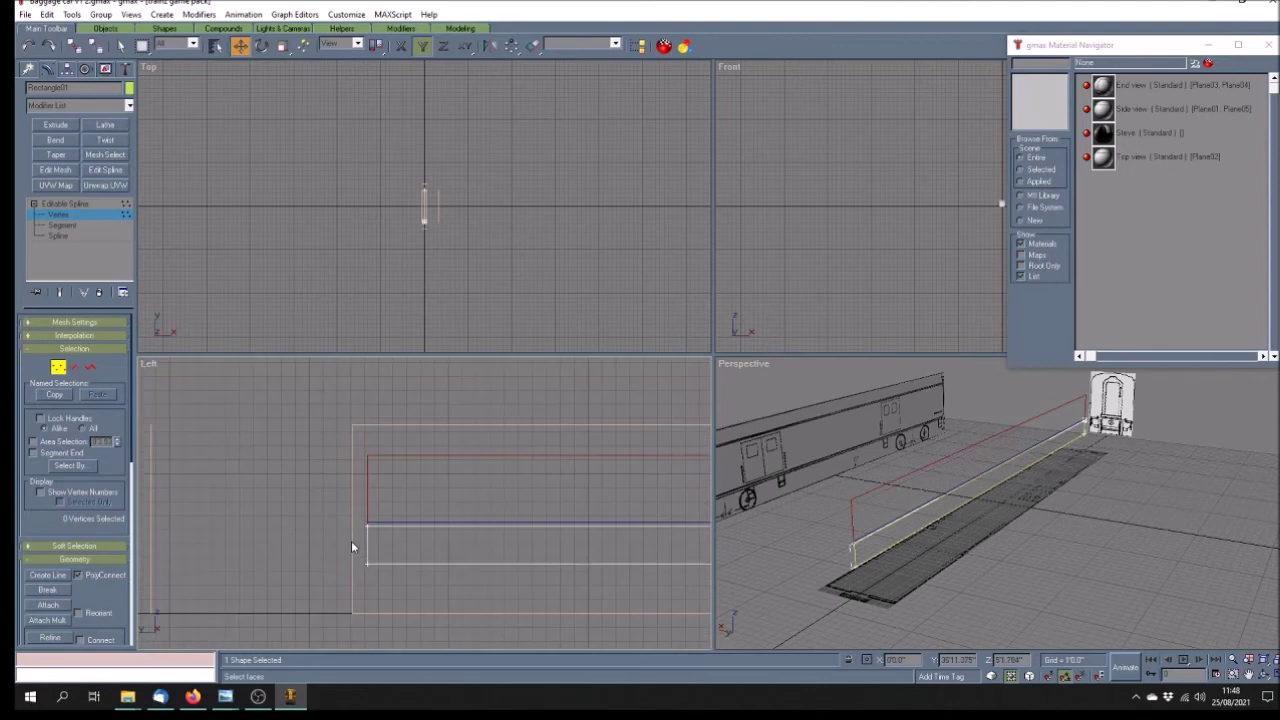
left_click(397, 495)
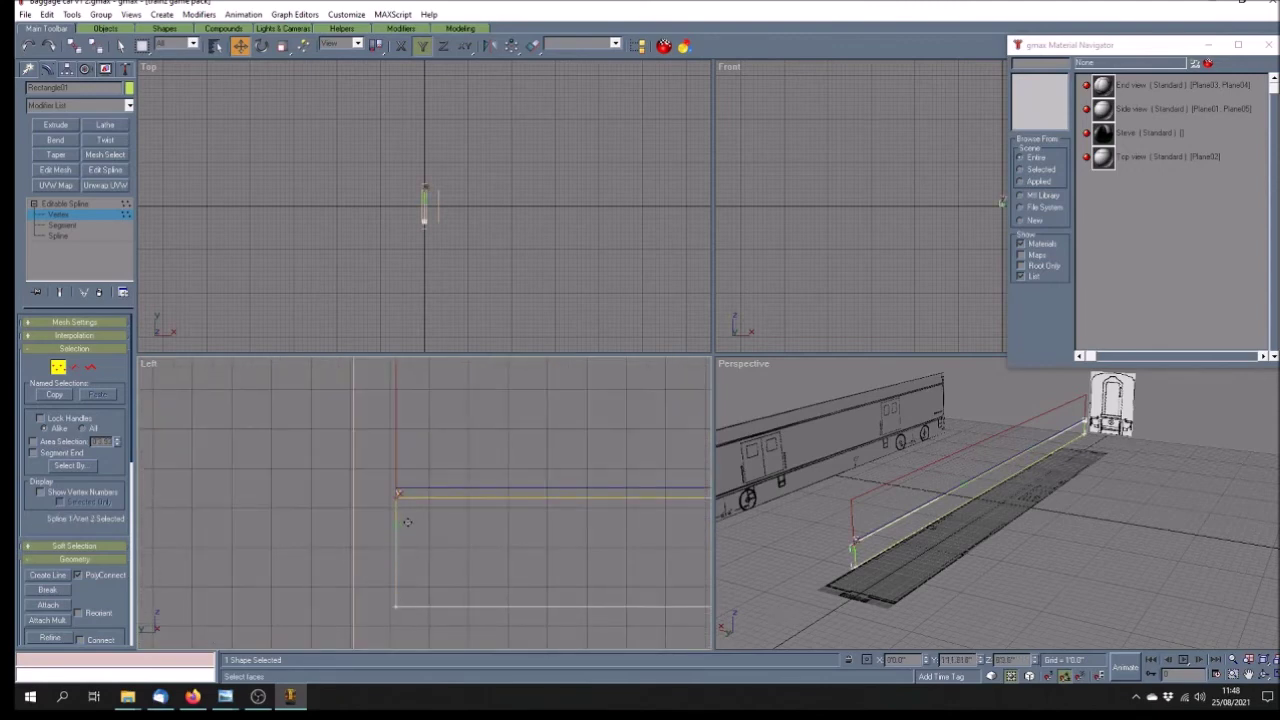
left_click(399, 607)
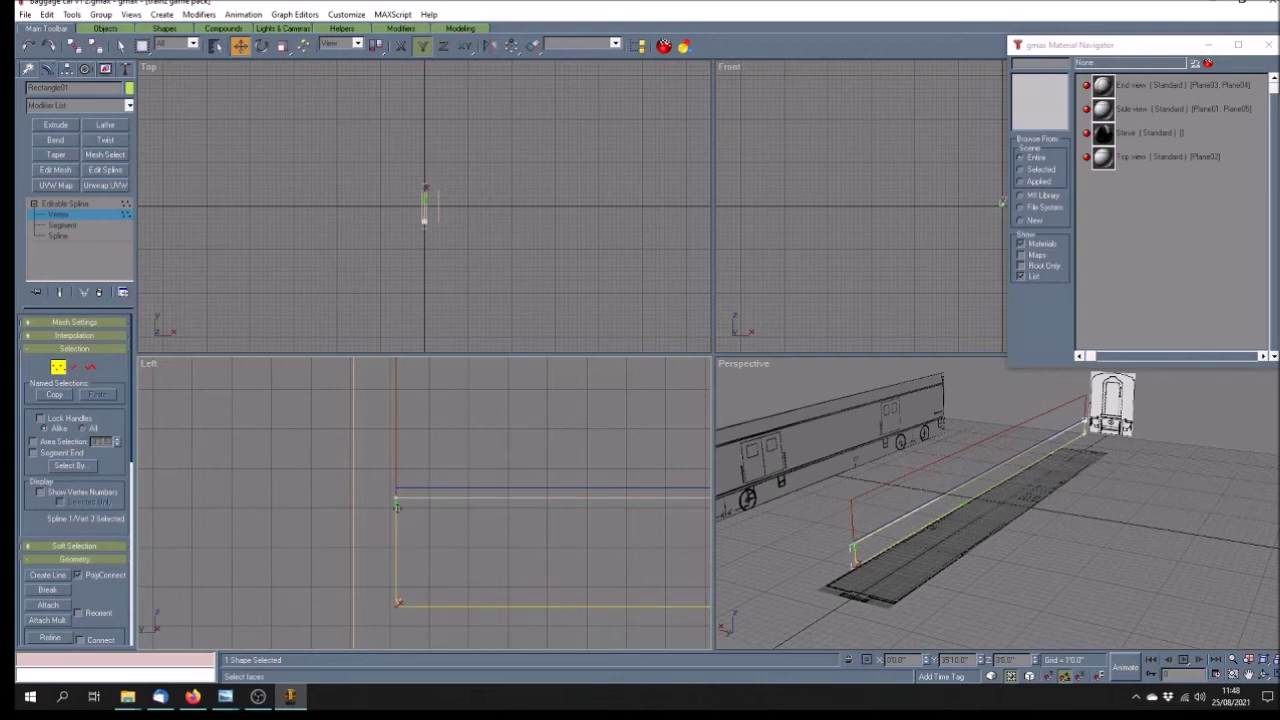
left_click(437, 573)
scroll(368, 548, "down", 5)
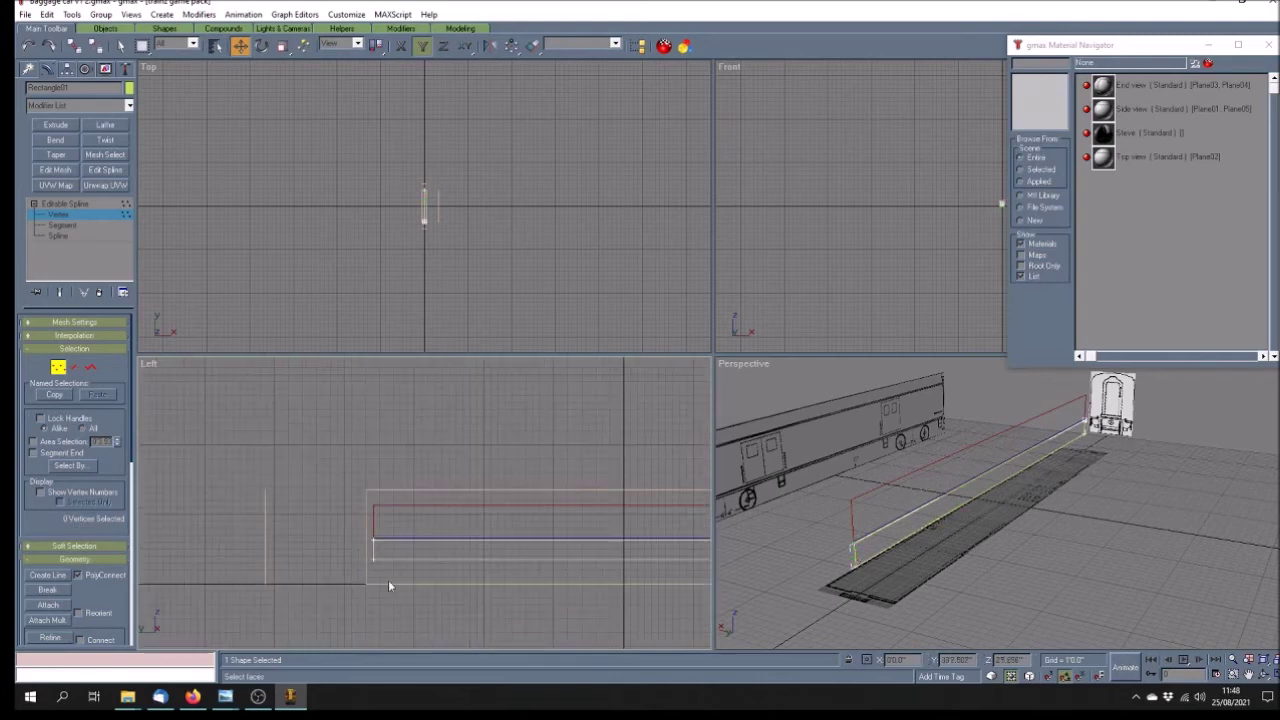
left_click(75, 215)
left_click(575, 495)
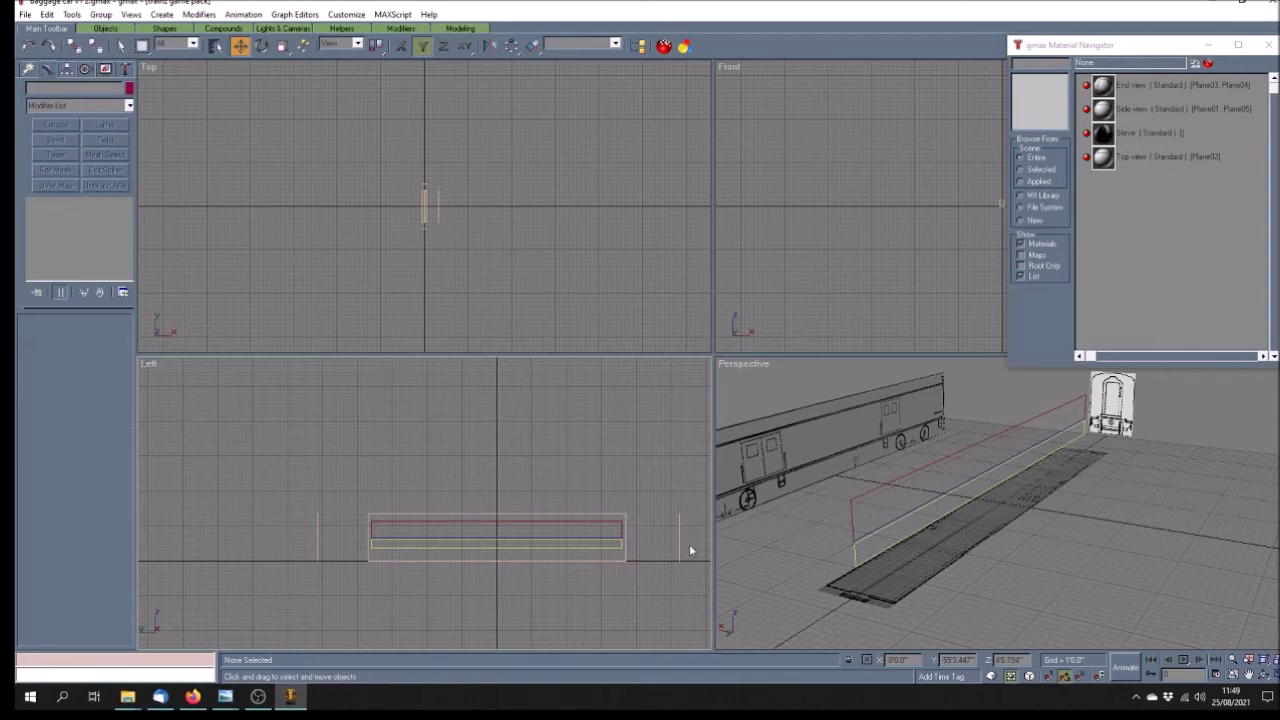
Switch the Left view to shaded display and inspect the rectangles against the side blueprint at full size
right_click(154, 369)
left_click(172, 370)
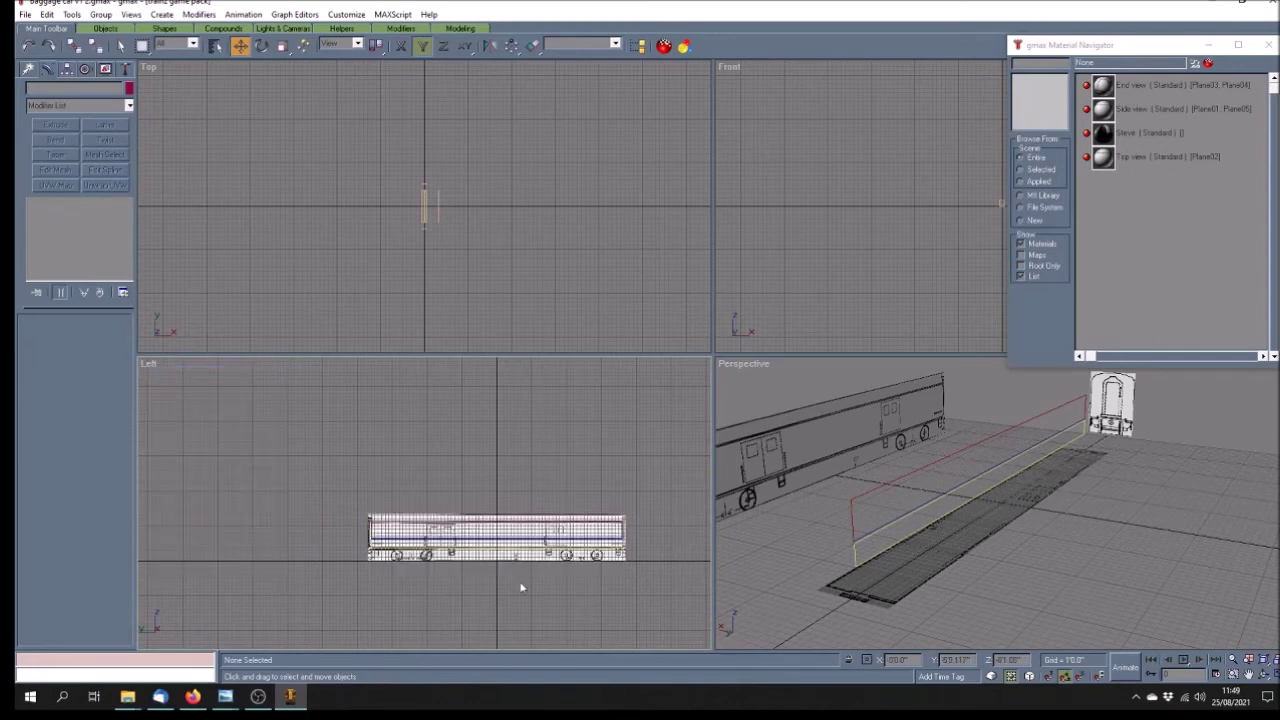
scroll(566, 569, "up", 5)
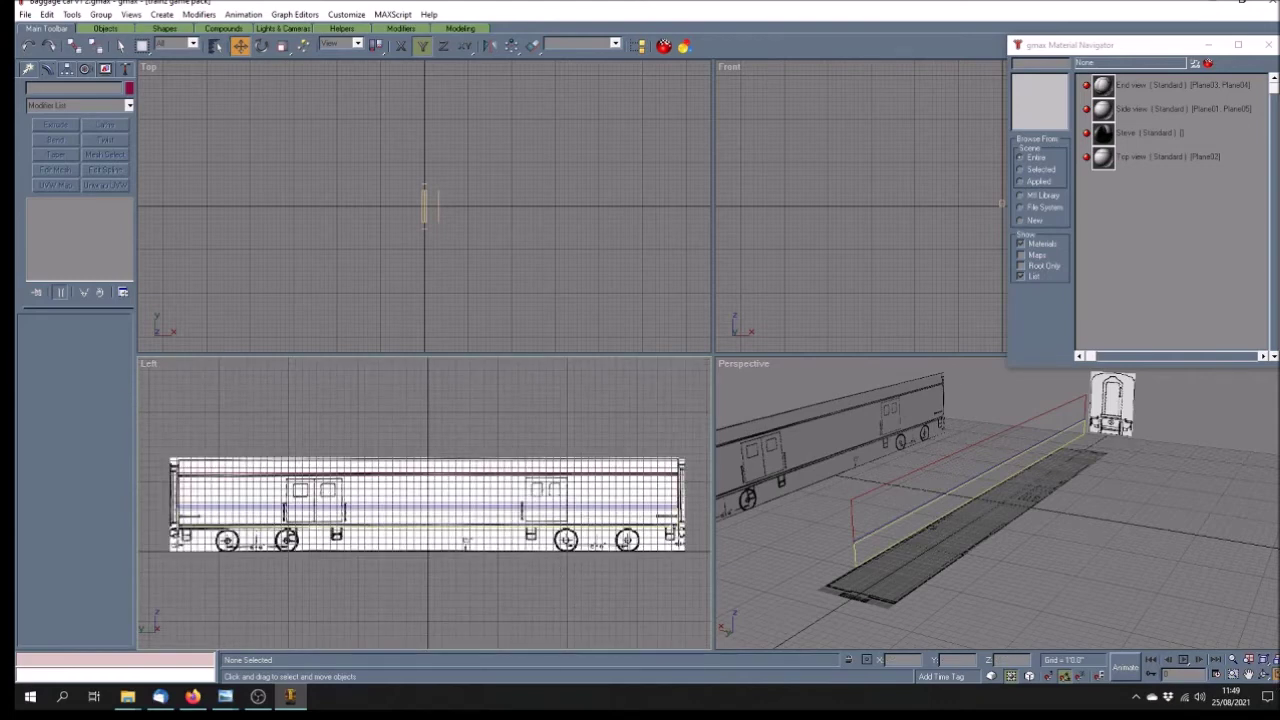
left_click(1268, 675)
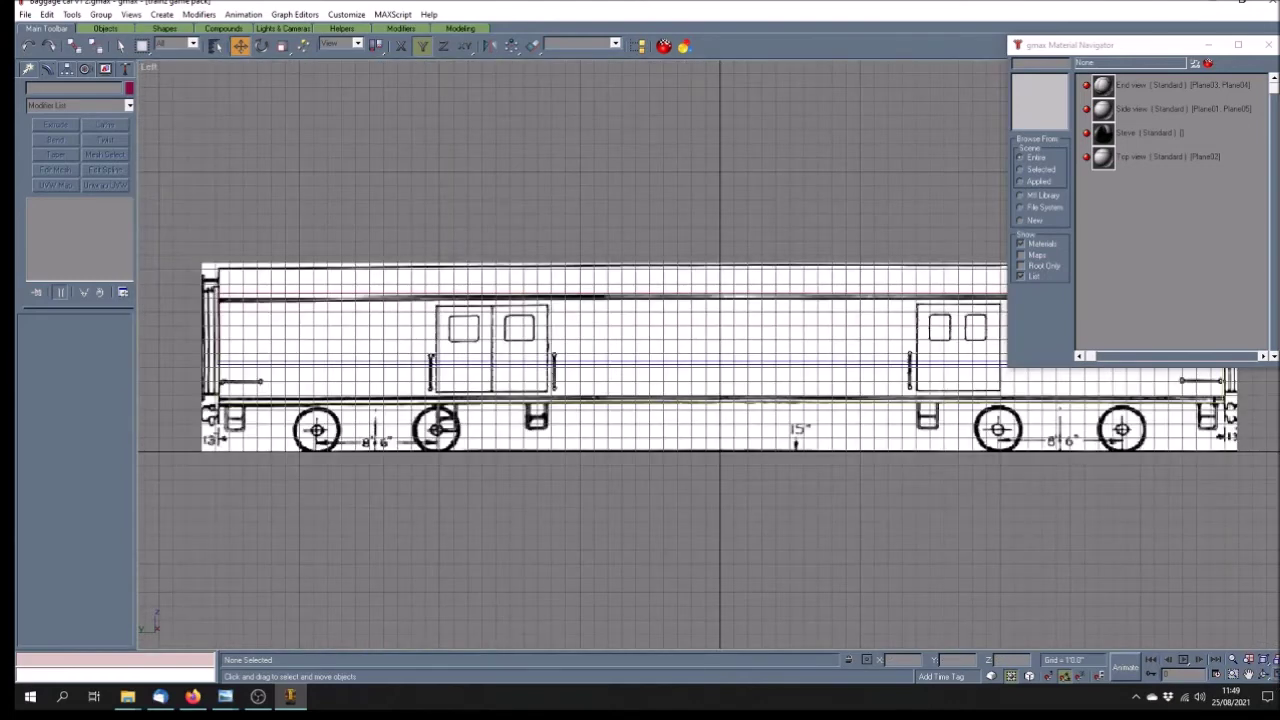
left_click(1275, 676)
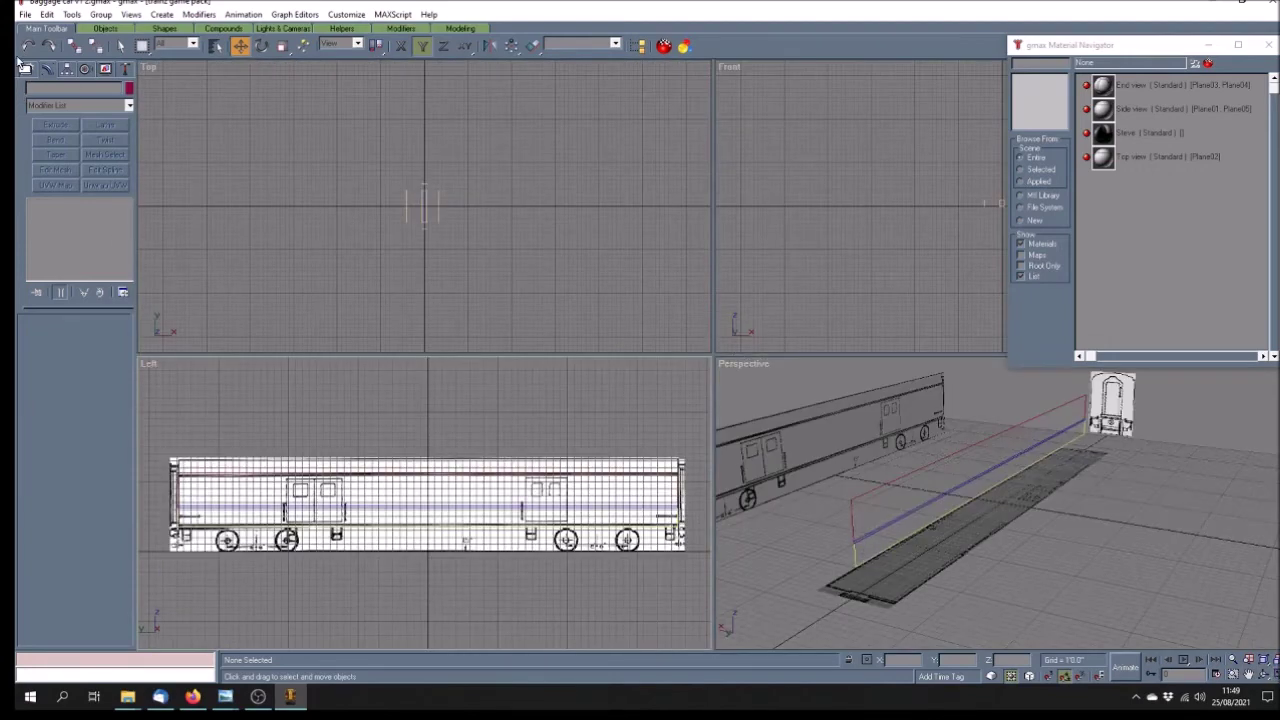
Save the scene, and save it again as Baggage car v1 1.gmax, replacing the existing file
left_click(25, 15)
left_click(27, 80)
left_click(25, 15)
left_click(33, 93)
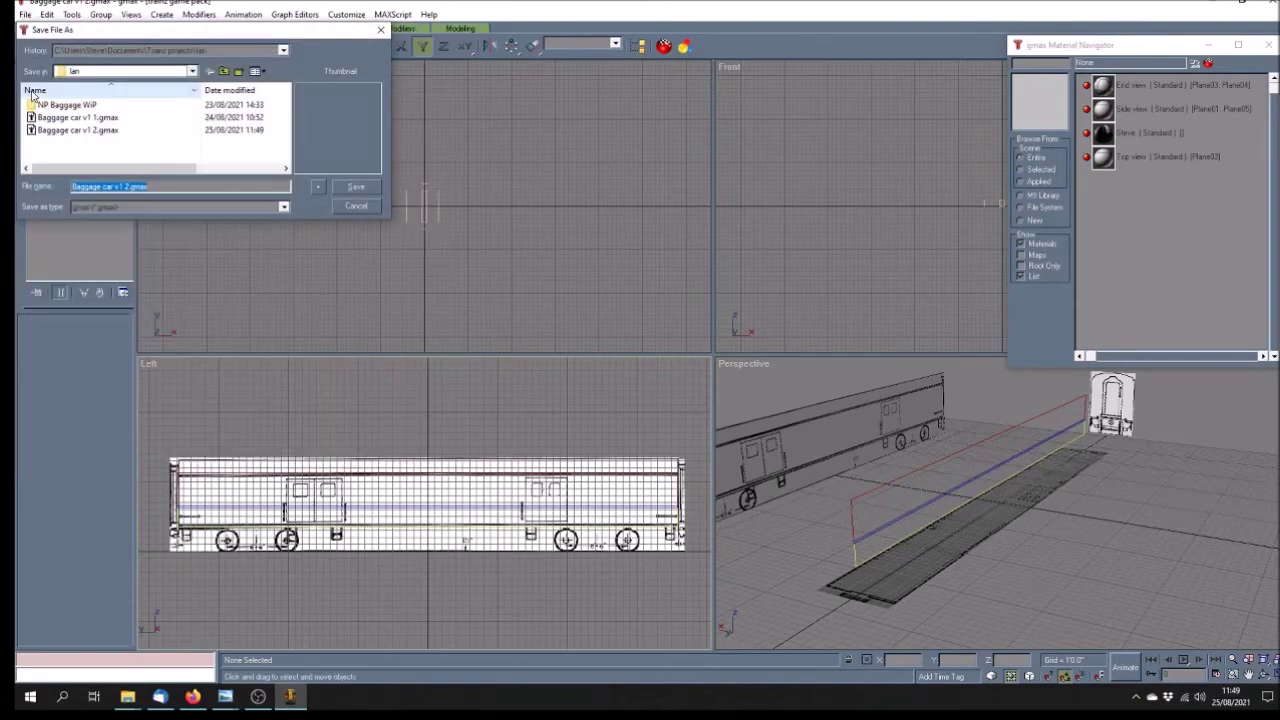
left_click(105, 117)
left_click(357, 188)
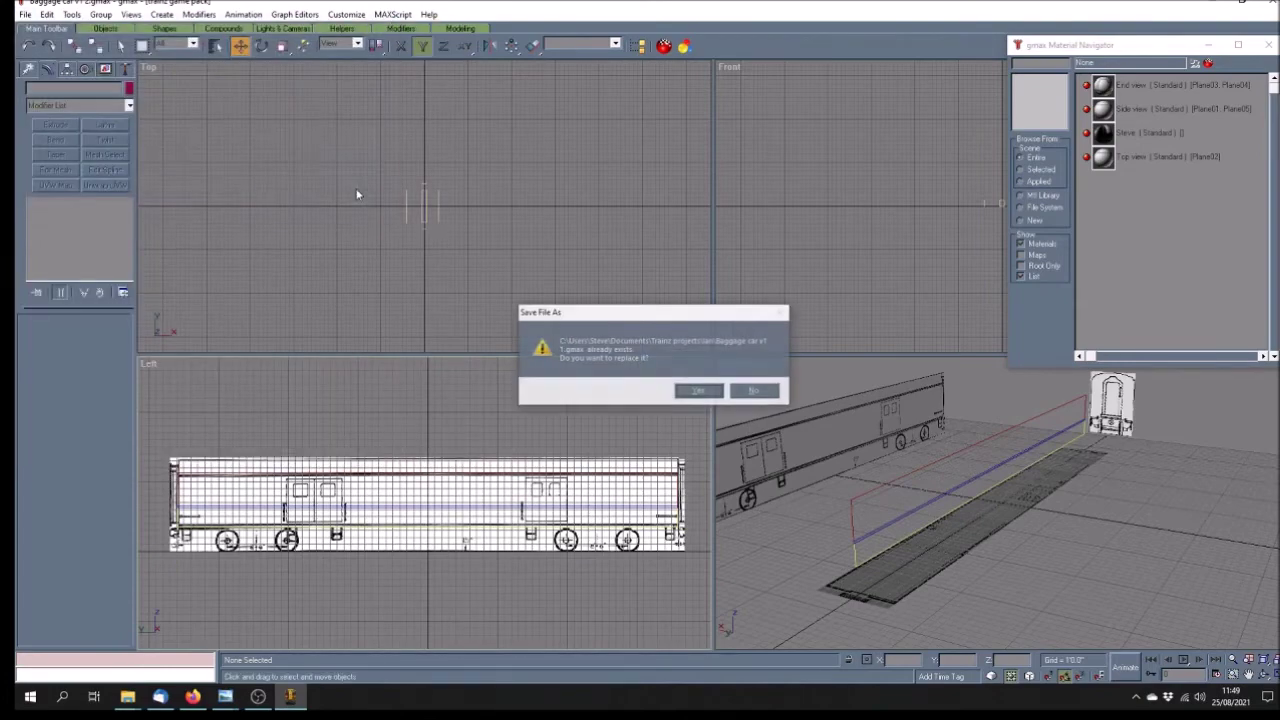
left_click(698, 394)
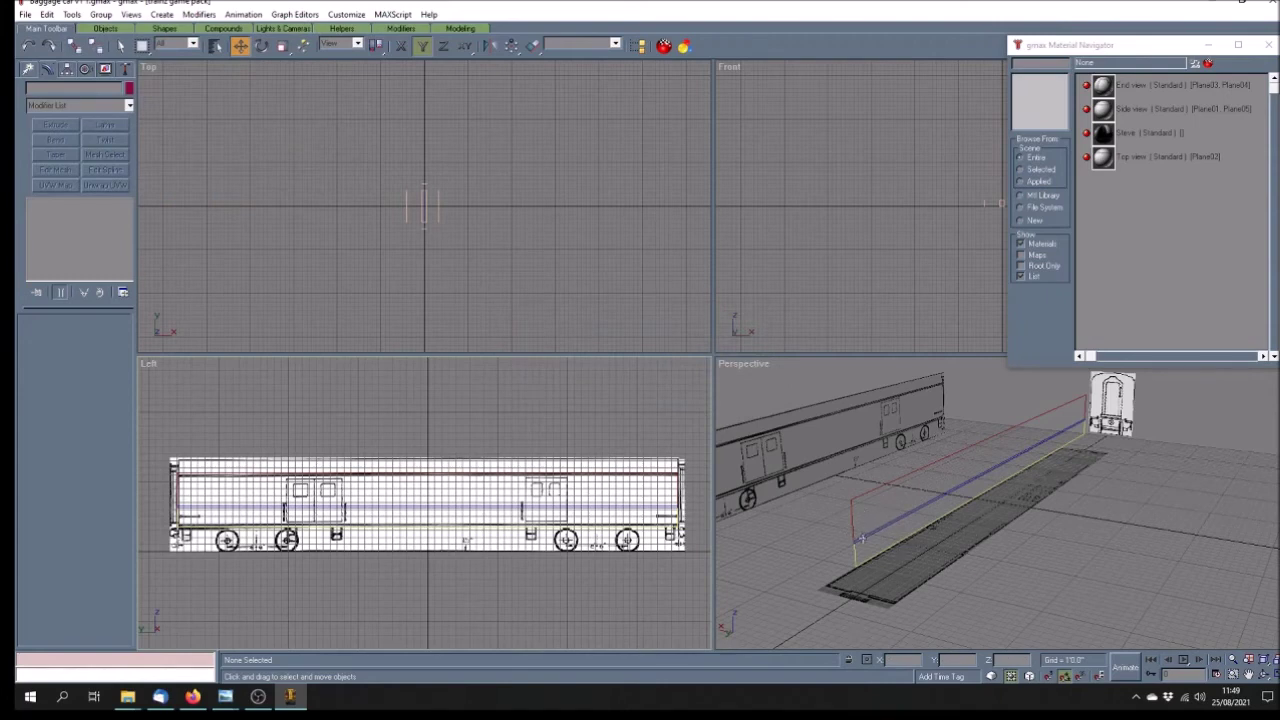
Extrude the red rectangle by -0'6" and deselect it
left_click(851, 519)
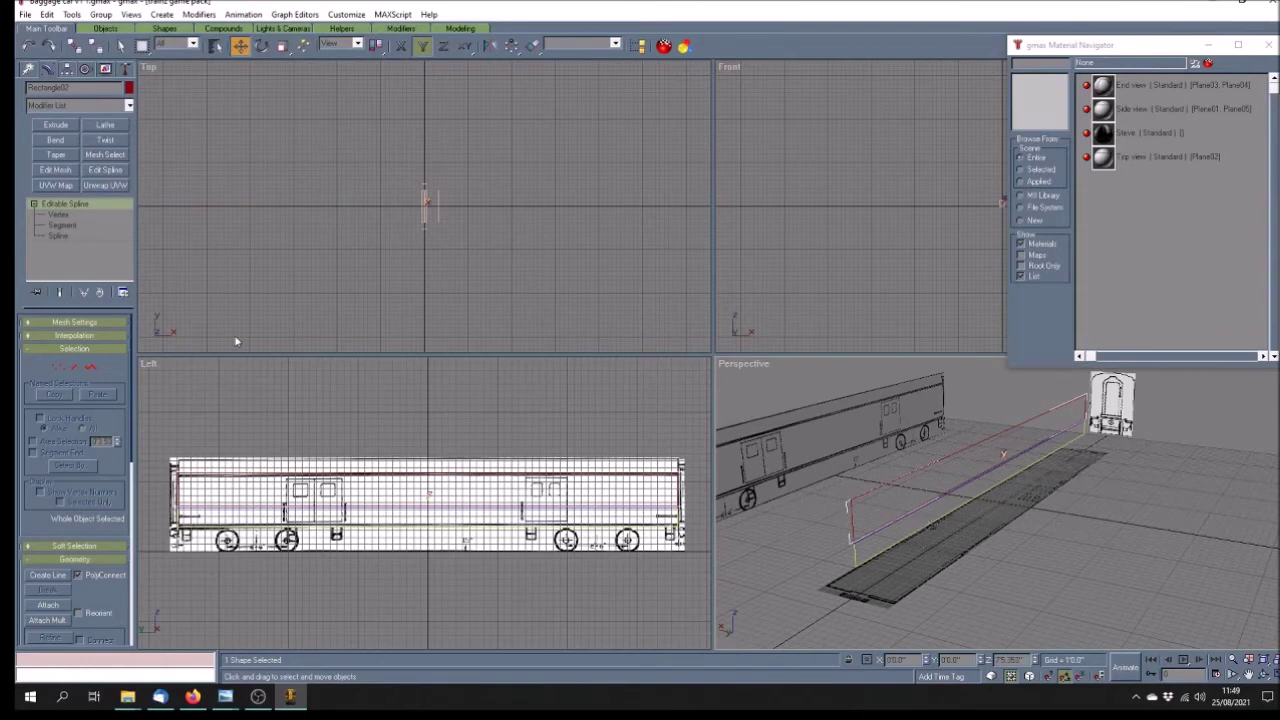
left_click(48, 129)
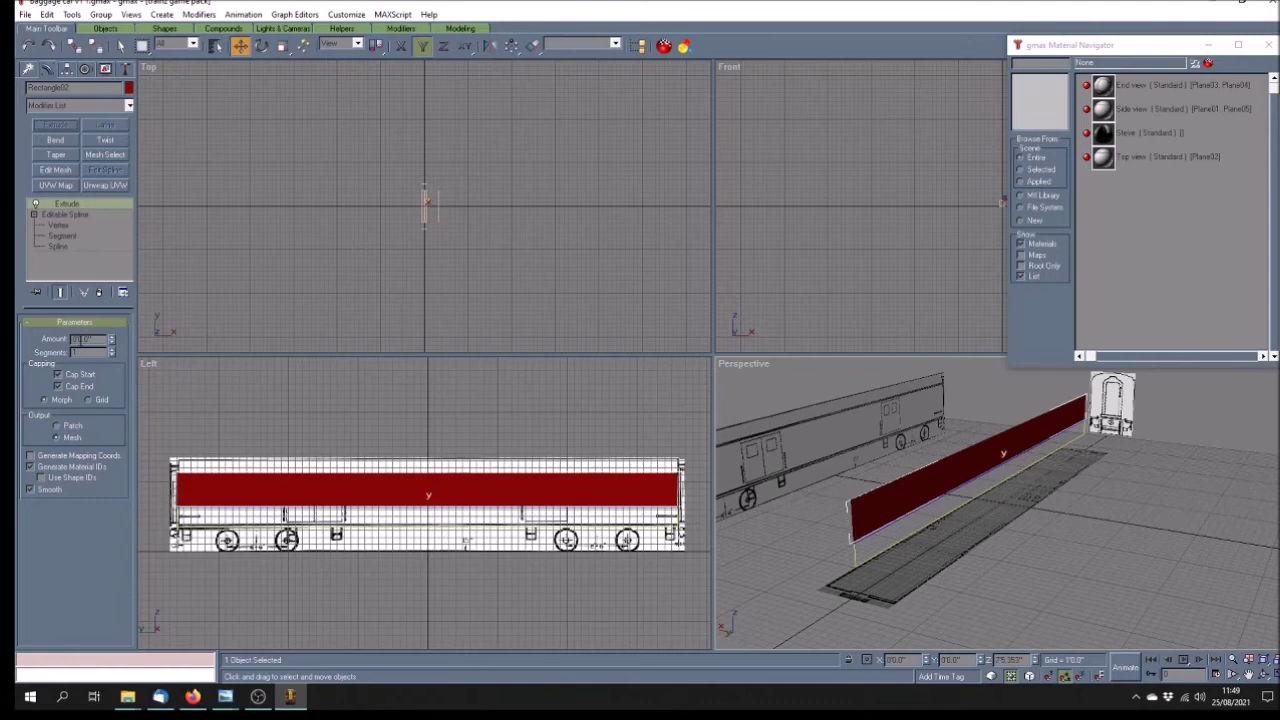
double_click(82, 340)
type("0'6")
key("Return")
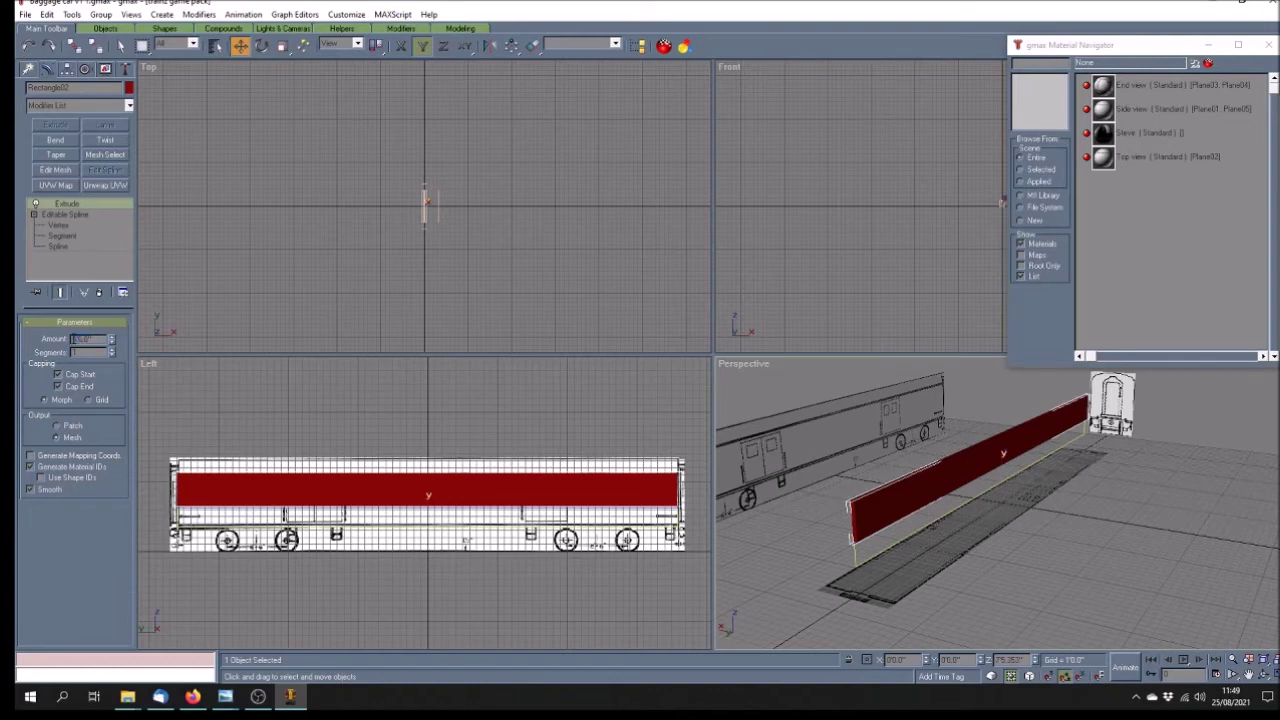
key("Return")
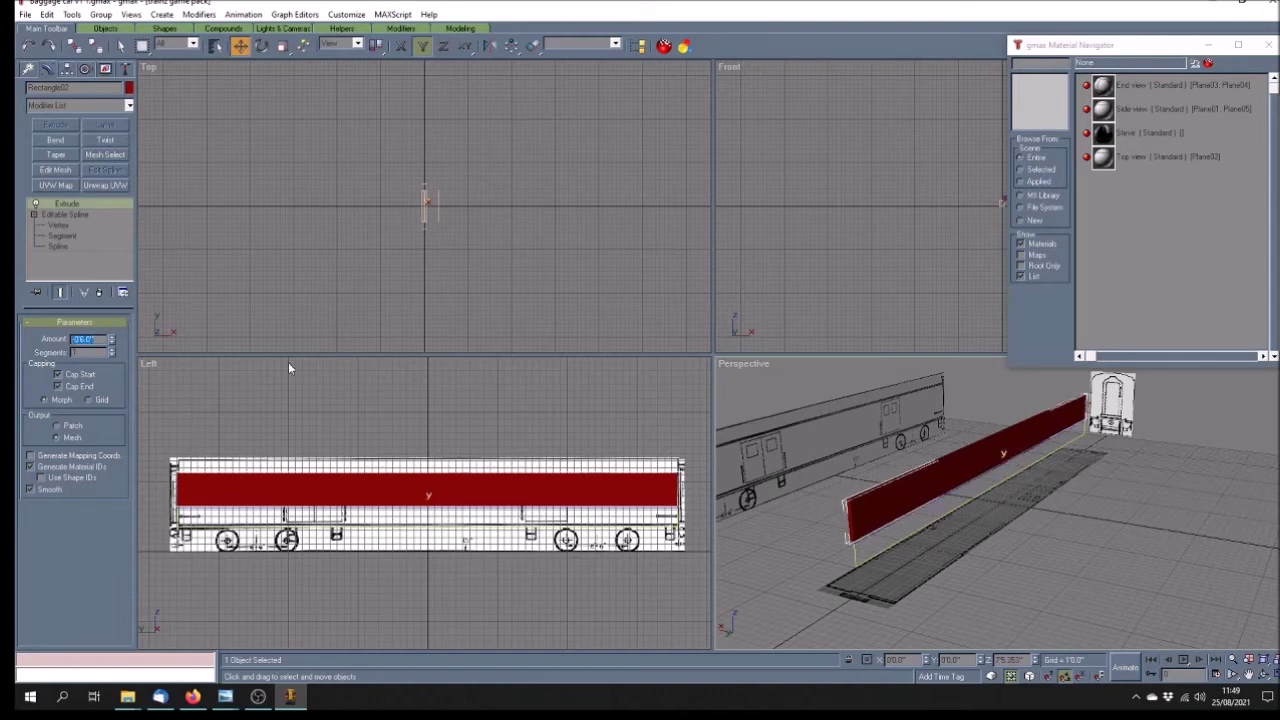
left_click(815, 553)
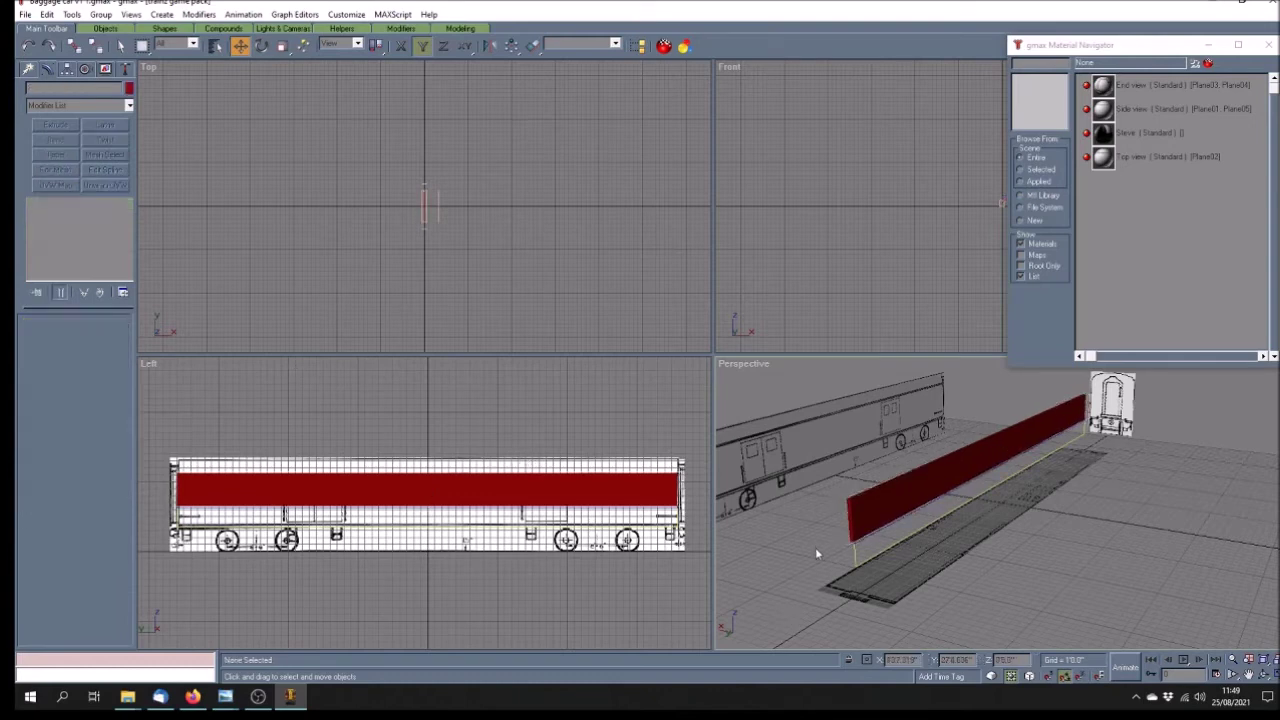
Extrude the blue and yellow rectangles by the same -0'6" amount and deselect them
left_click(875, 553)
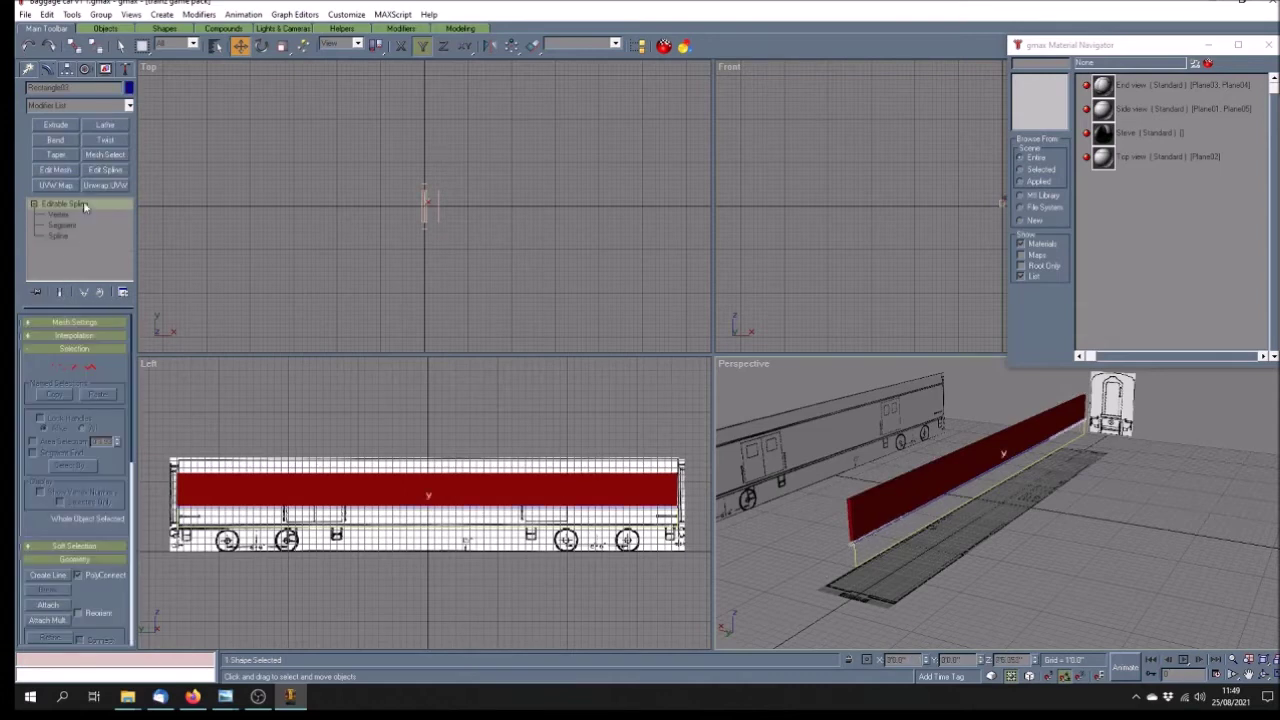
left_click(56, 125)
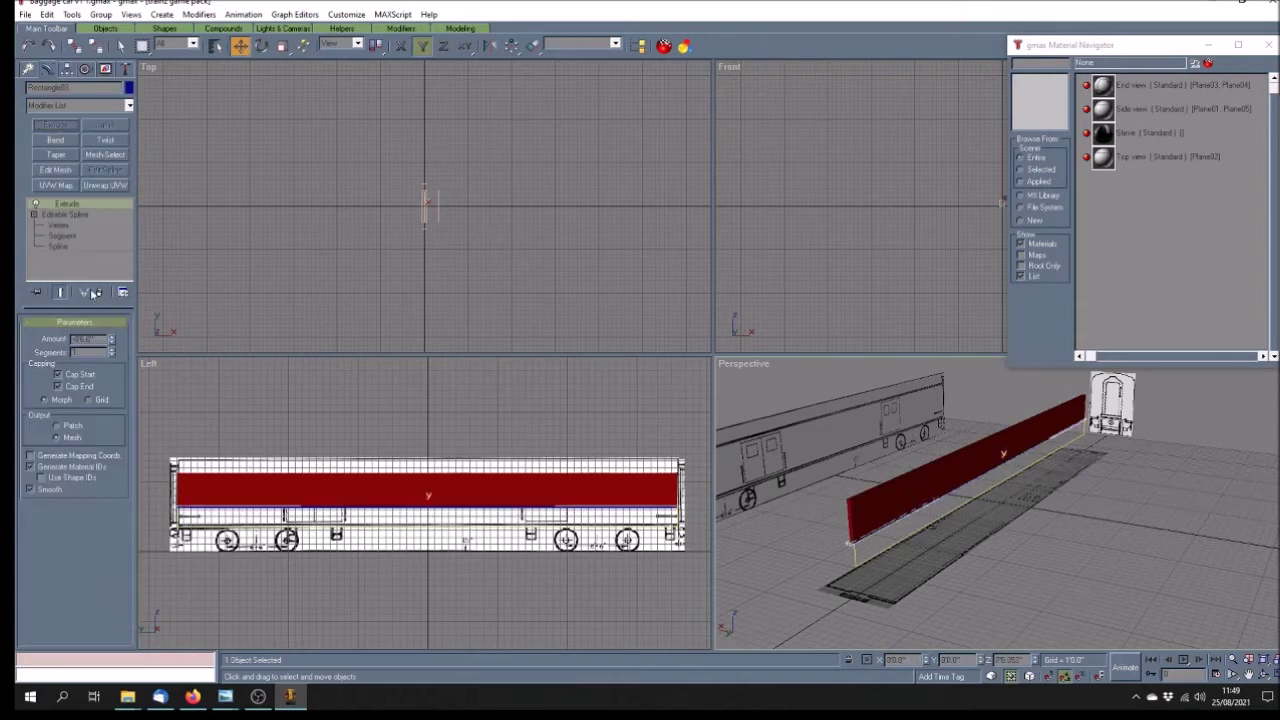
left_click(856, 554)
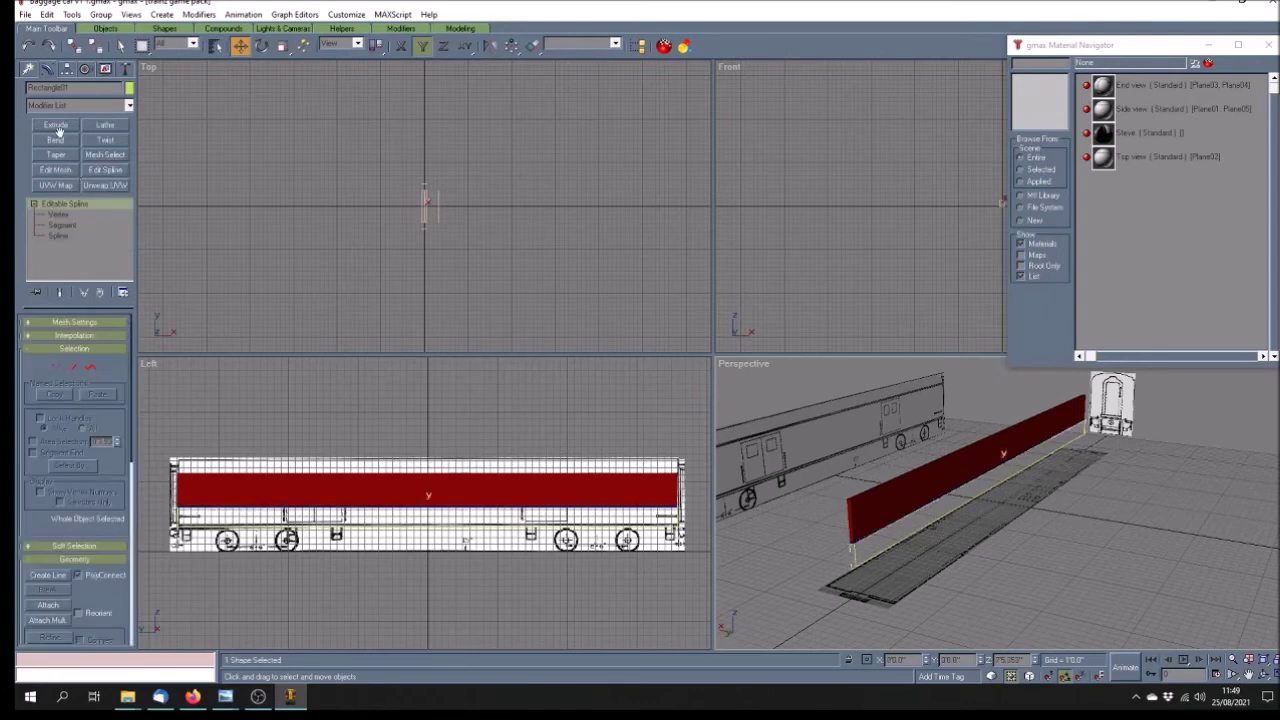
left_click(56, 126)
left_click(1120, 567)
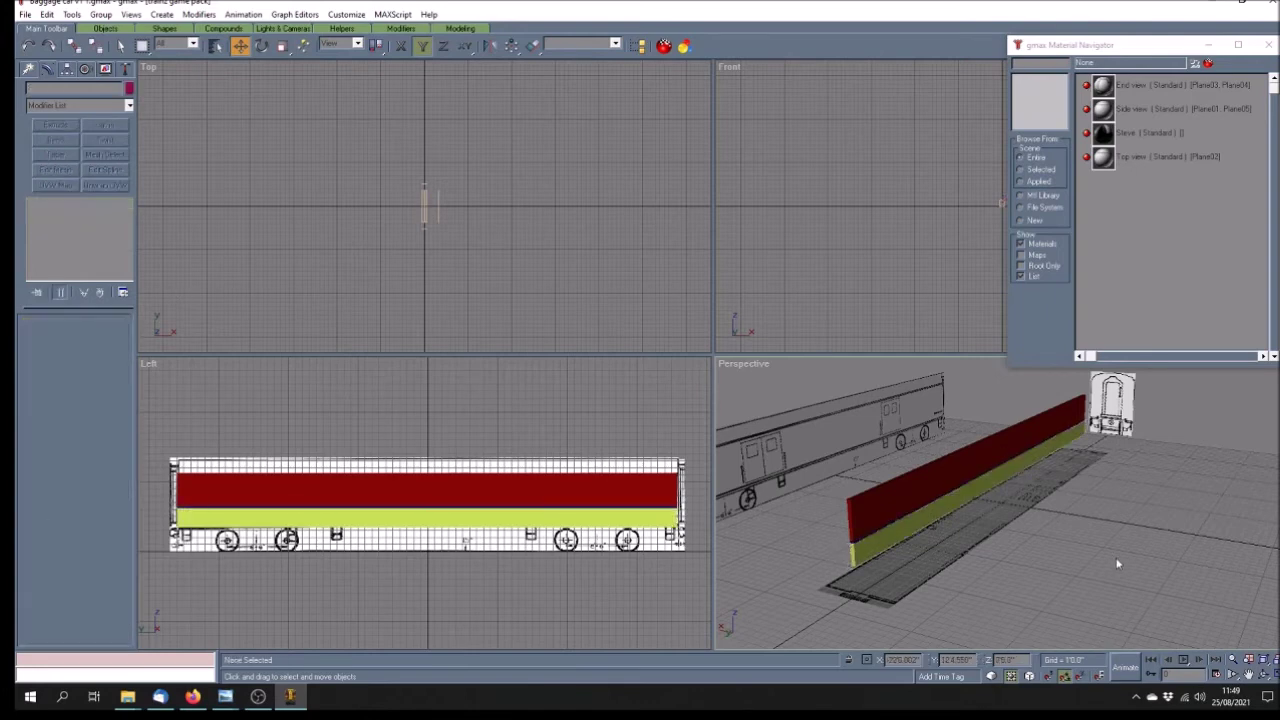
Assign the Steve material to the extruded red panel in an enlarged Perspective view
left_click(1248, 675)
left_click_drag(1045, 567, 1003, 567)
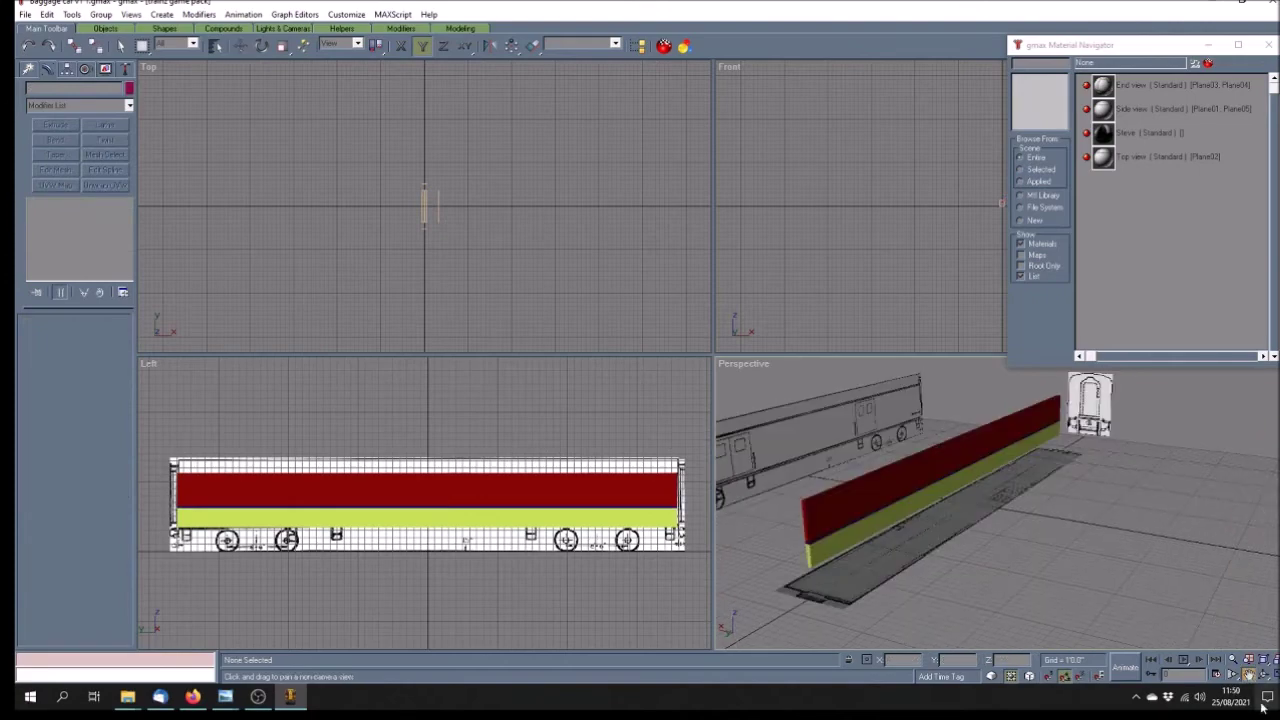
left_click(1265, 675)
left_click_drag(602, 517, 626, 523)
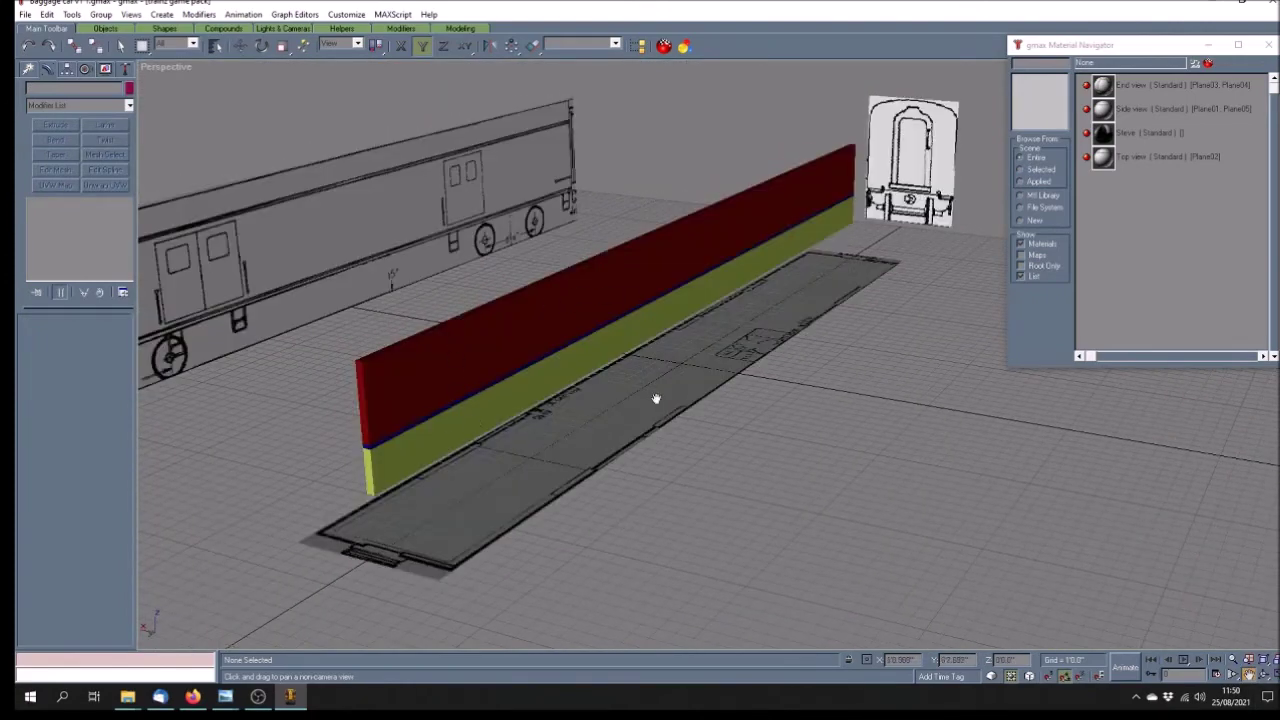
left_click(122, 47)
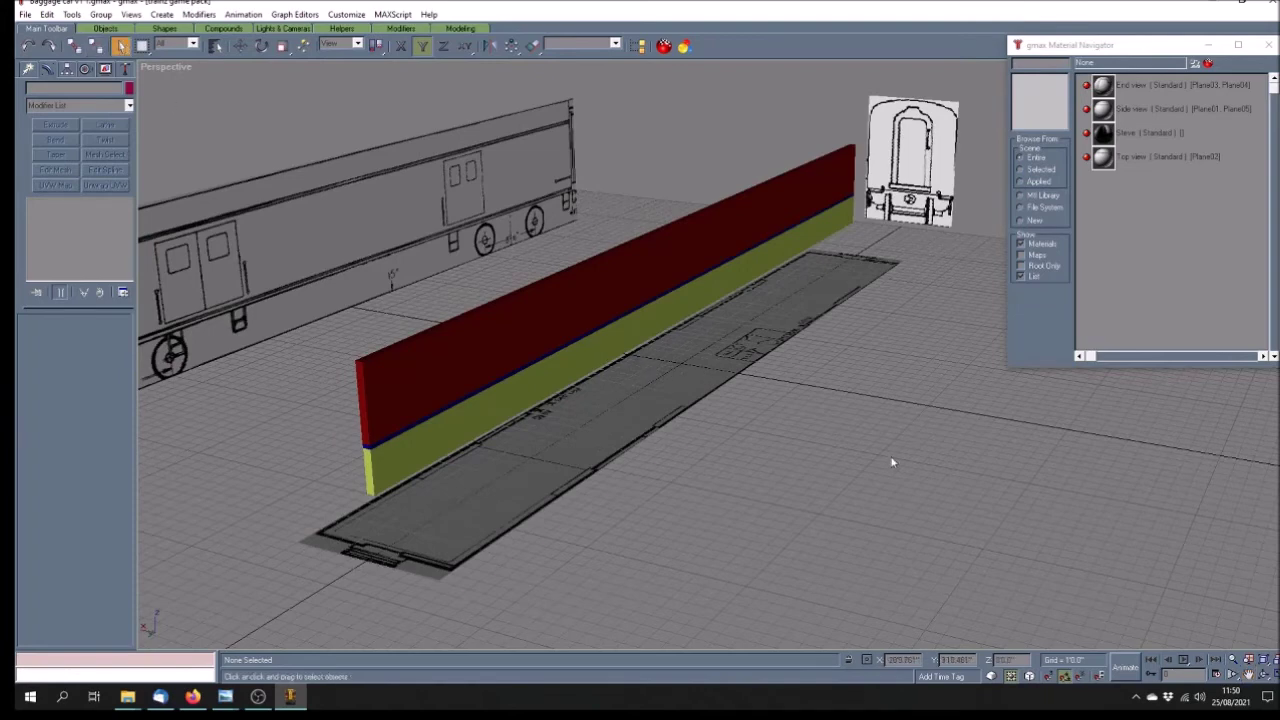
left_click(590, 306)
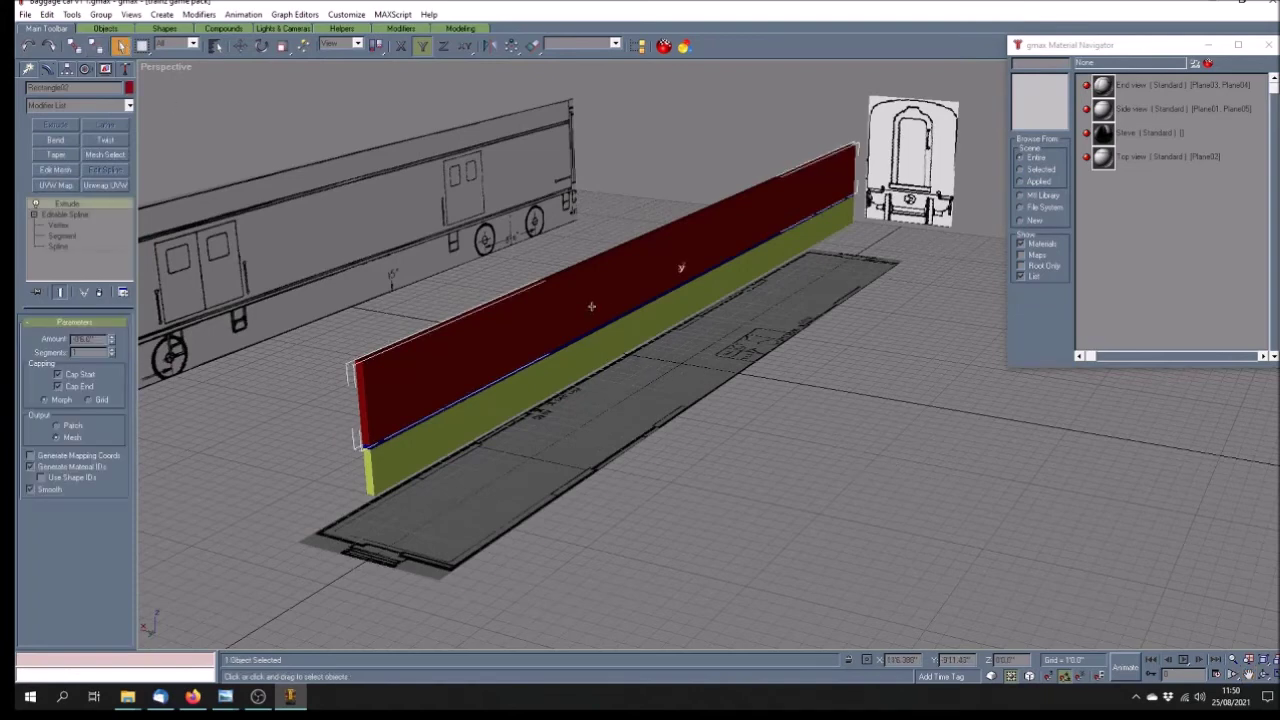
left_click(1128, 165)
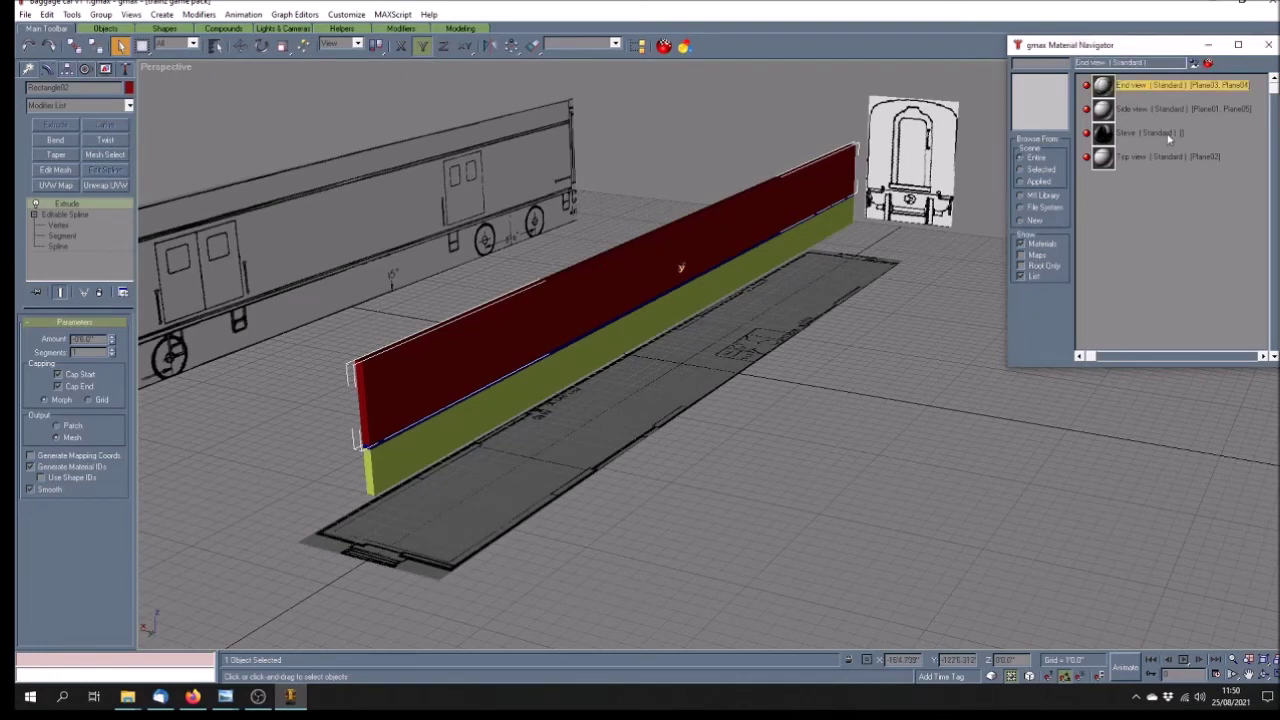
left_click(1140, 132)
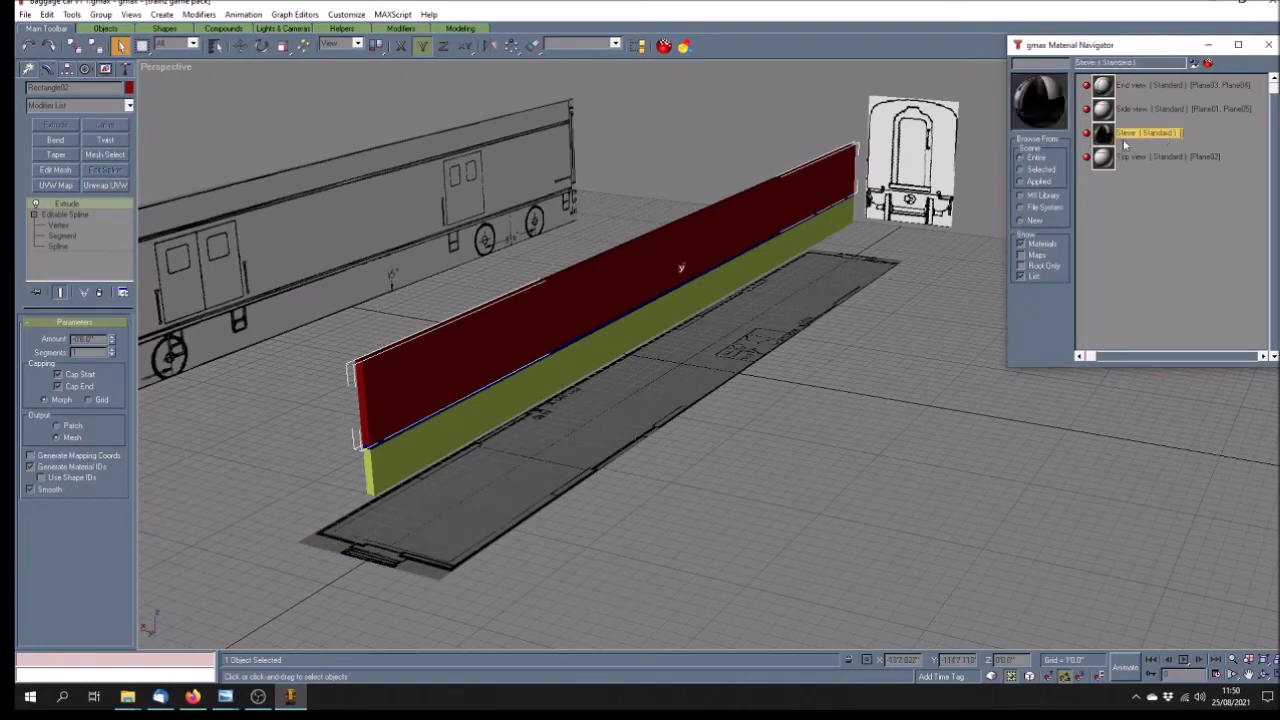
left_click(1195, 63)
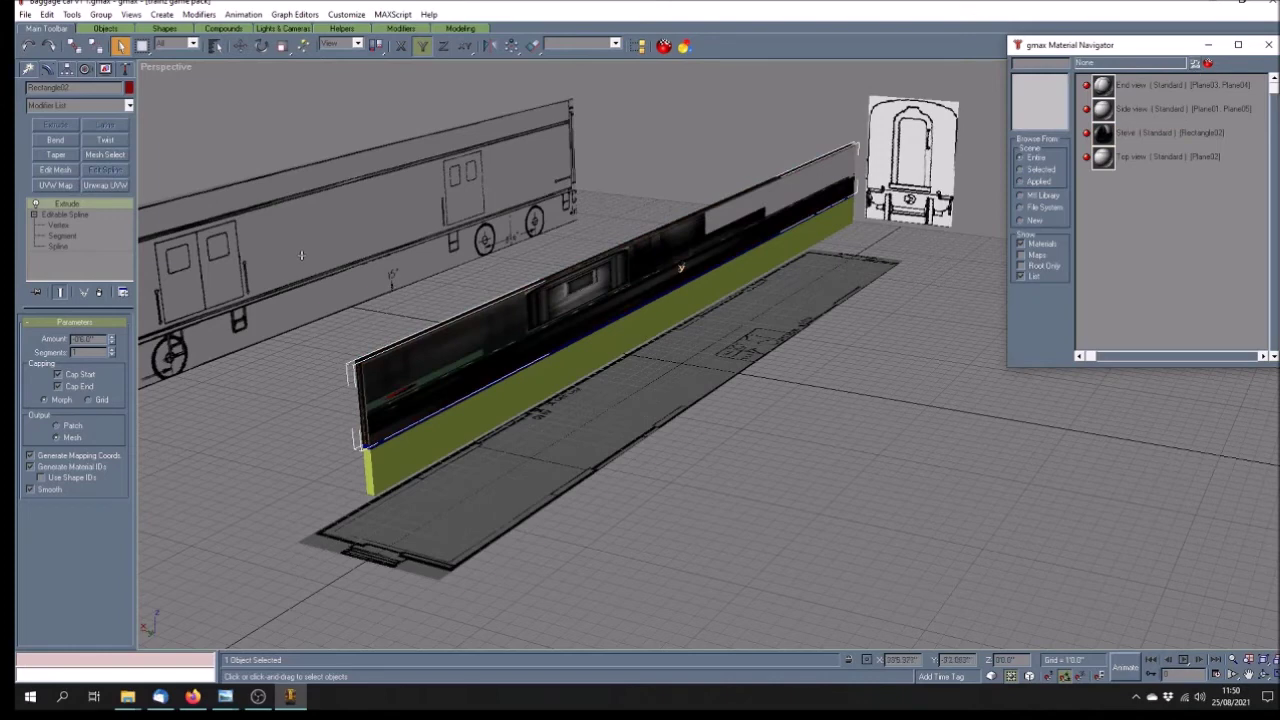
Add an Unwrap UVW modifier to the textured upper panel and scale all its texture vertices down to a tiny cluster
left_click(105, 185)
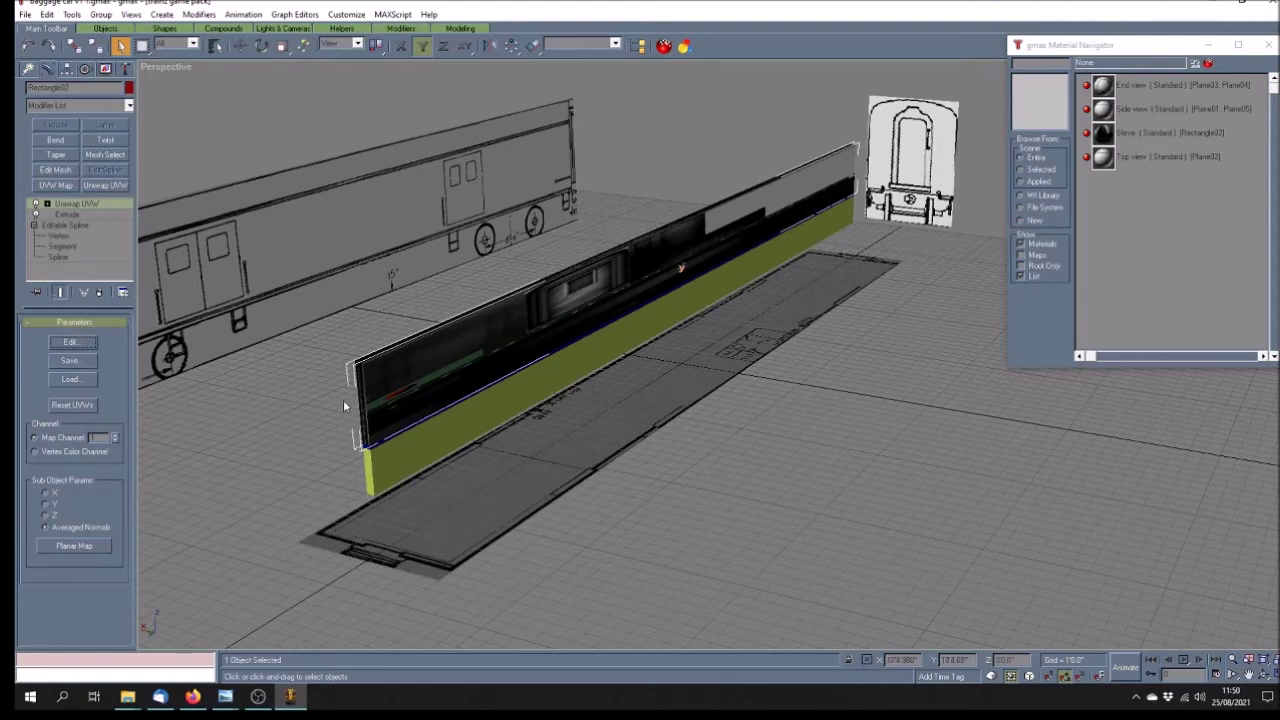
left_click(93, 342)
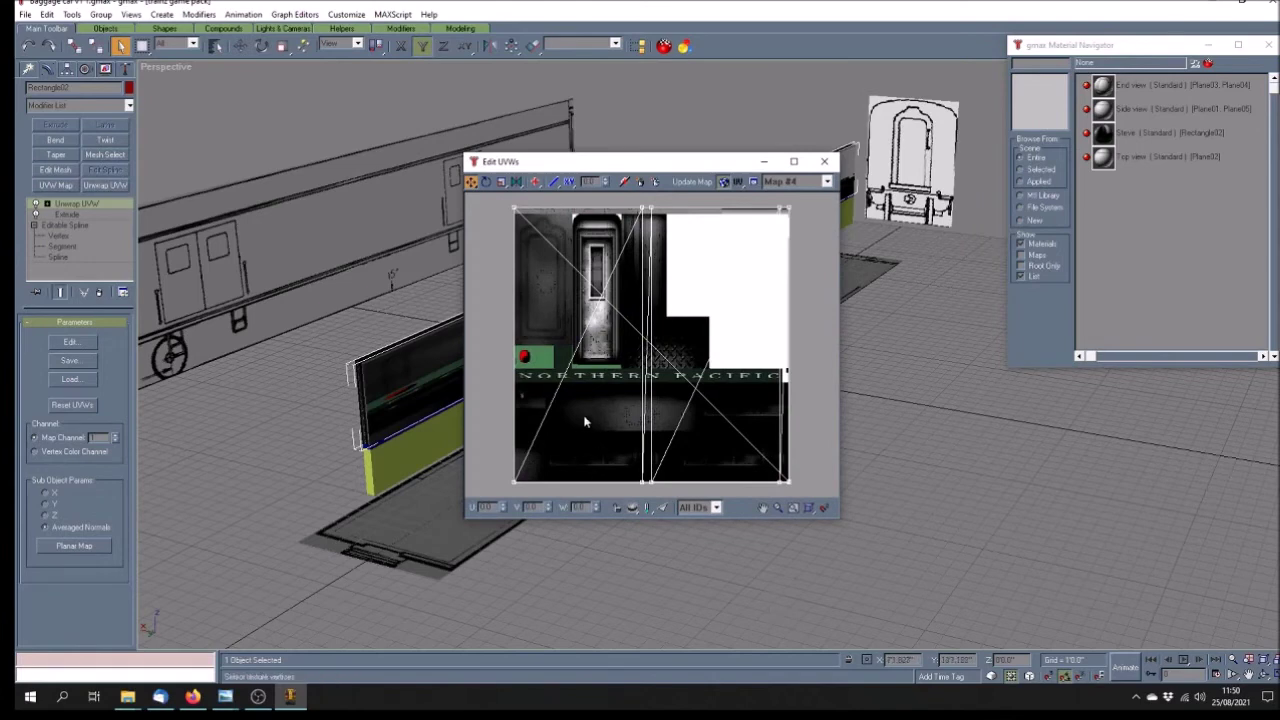
left_click(502, 183)
left_click_drag(498, 198, 846, 500)
left_click_drag(516, 206, 665, 440)
left_click_drag(640, 344, 734, 593)
Move the texture vertex cluster just right of the green patch with the red lamp, and shift the UV editor off the panel
left_click(471, 182)
left_click_drag(664, 348, 562, 360)
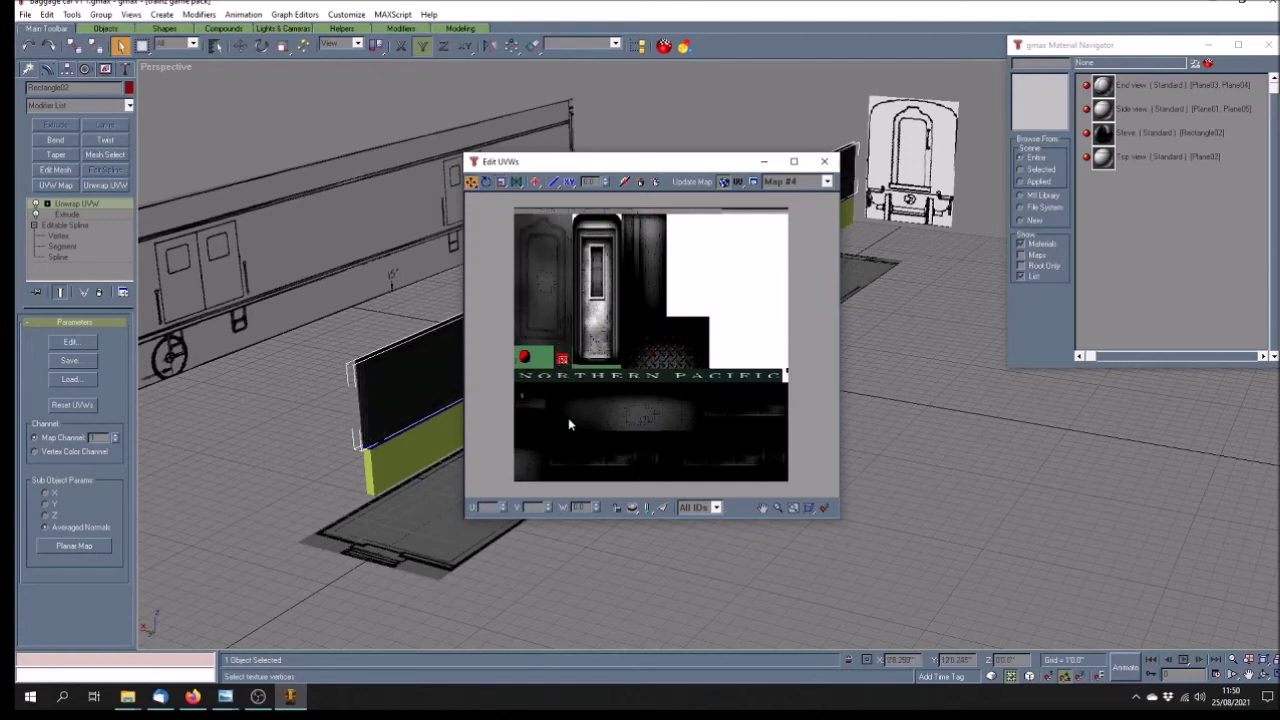
left_click_drag(555, 171, 786, 177)
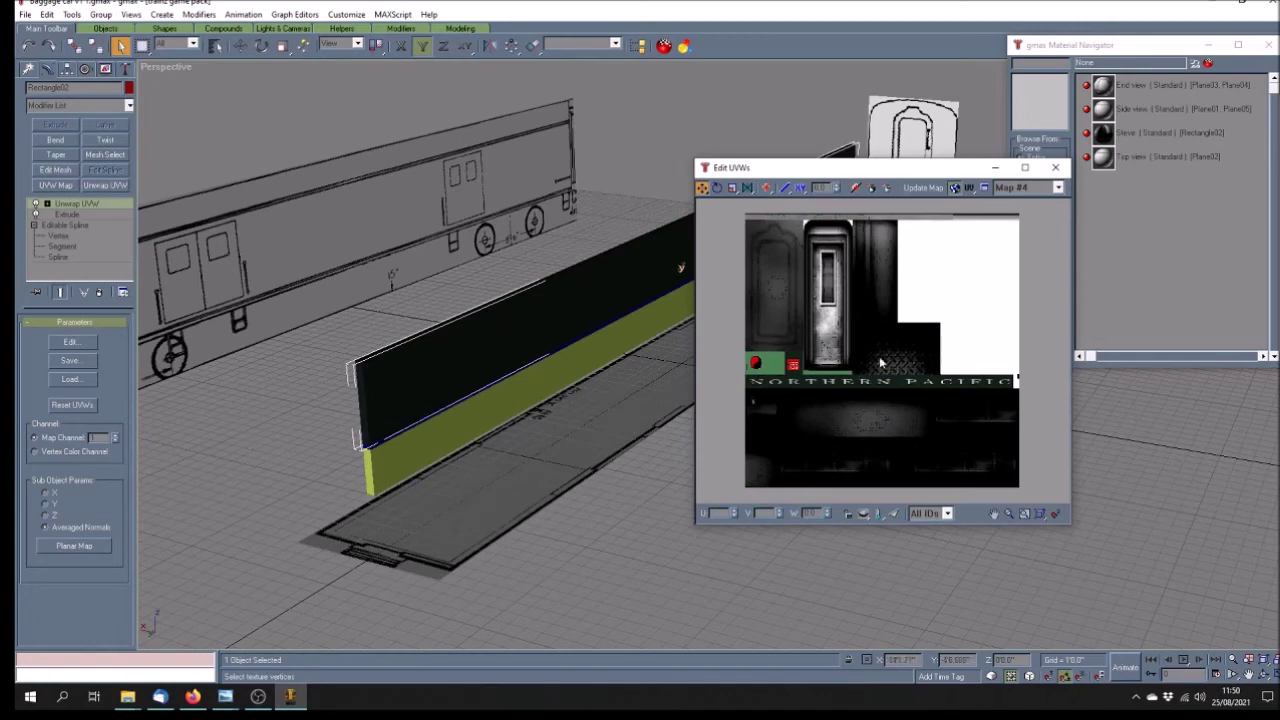
Close the UV editor and assign the Steve material to the narrow blue strip between the upper and lower panels
left_click(1055, 167)
left_click(338, 417)
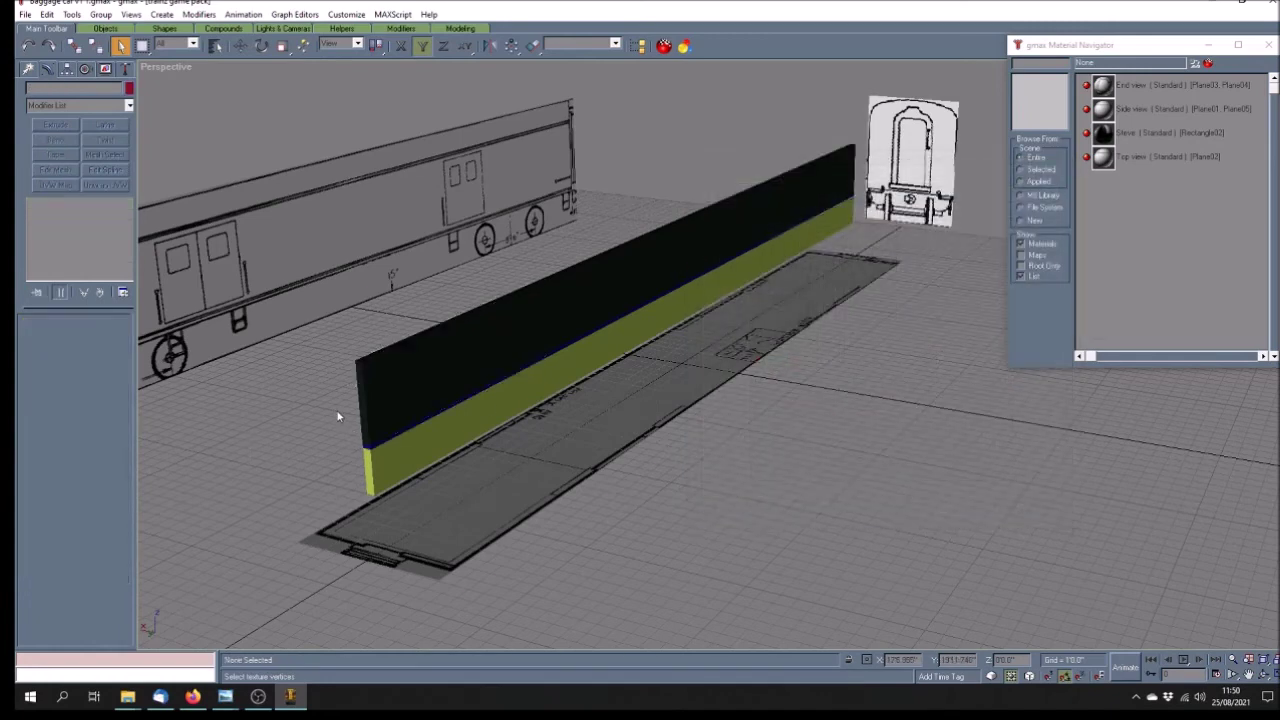
left_click(567, 343)
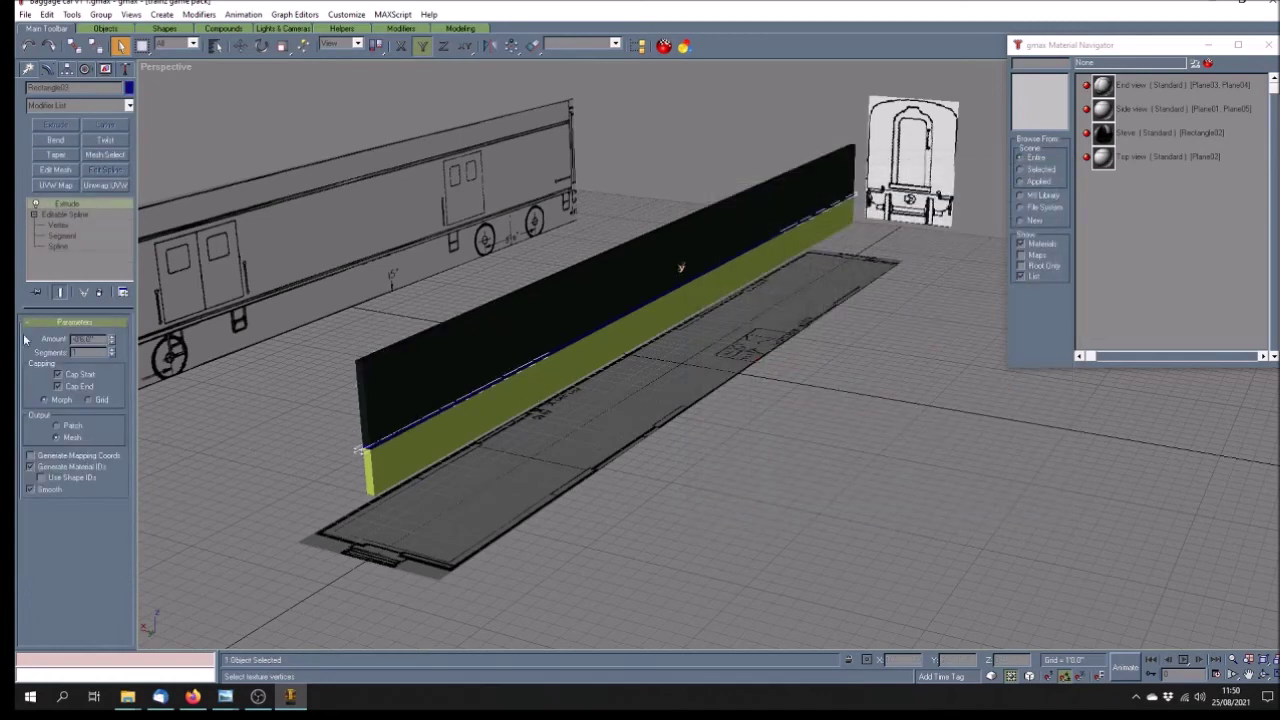
left_click(1153, 134)
left_click(1194, 63)
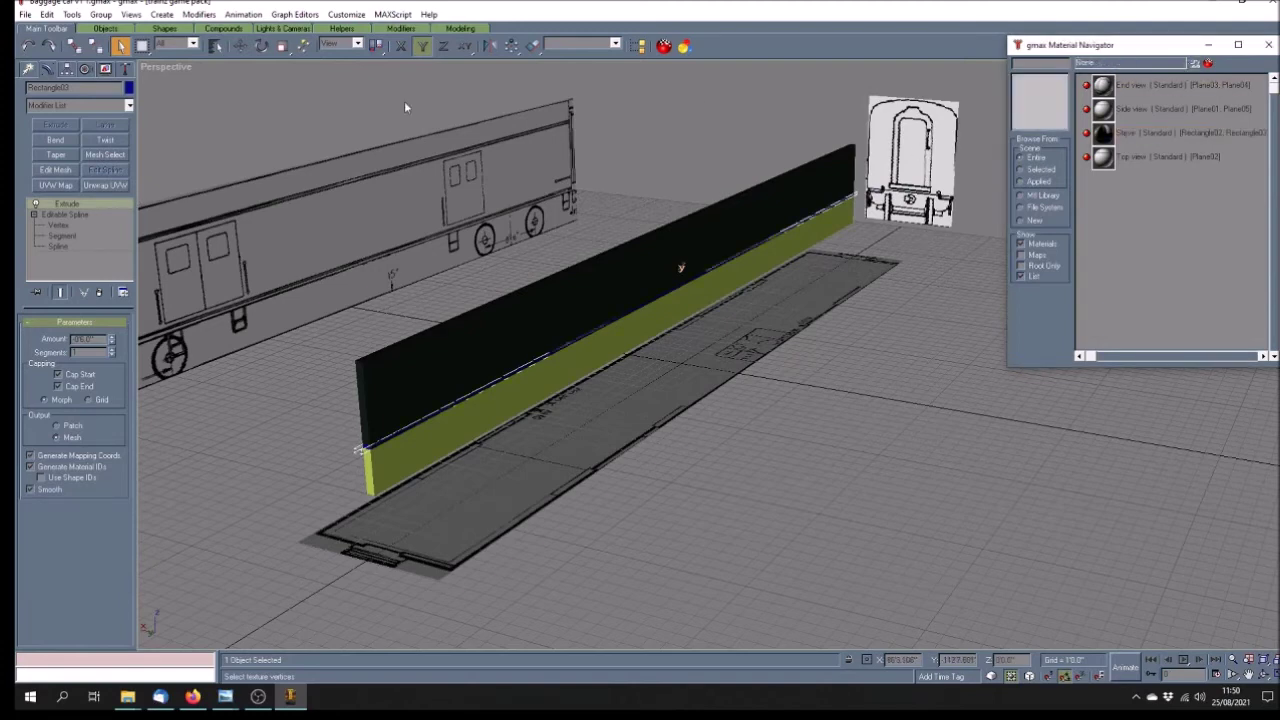
Add an Unwrap UVW modifier to the narrow strip and flatten its texture vertices into a thin band along the texture's upper edge
left_click(105, 185)
left_click(72, 342)
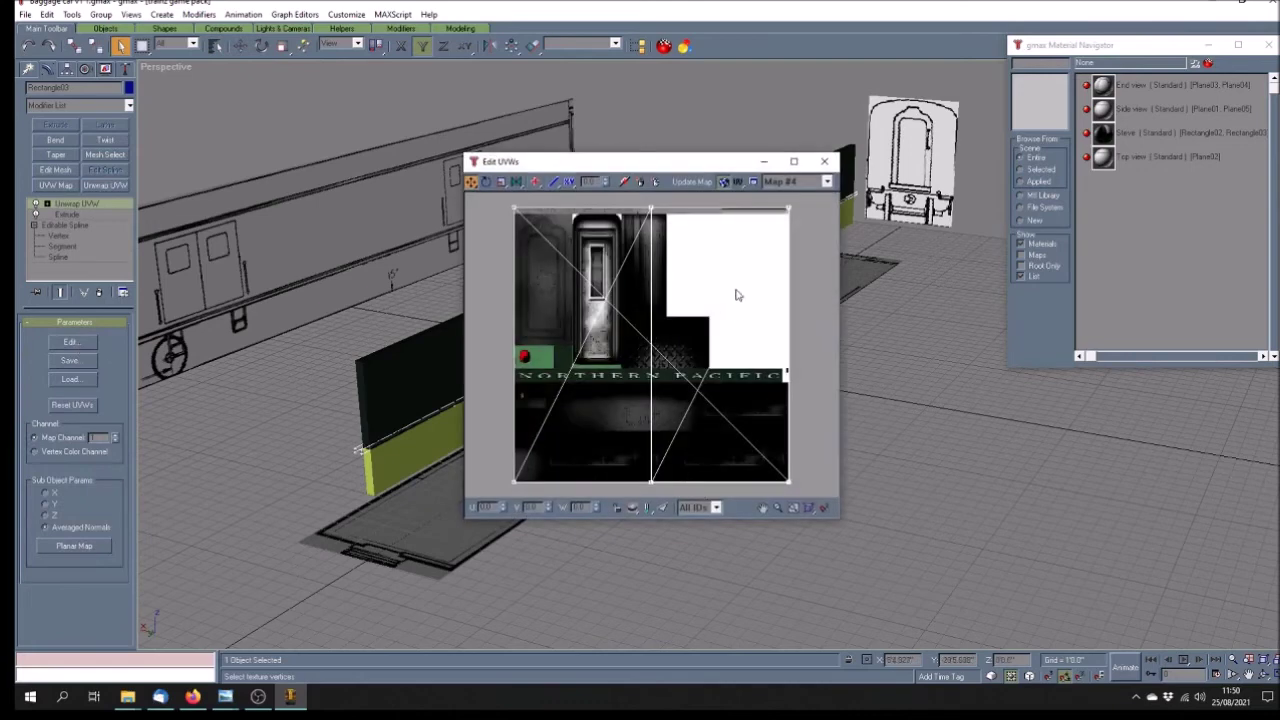
left_click(471, 184)
left_click_drag(803, 515, 803, 515)
left_click_drag(789, 483, 774, 214)
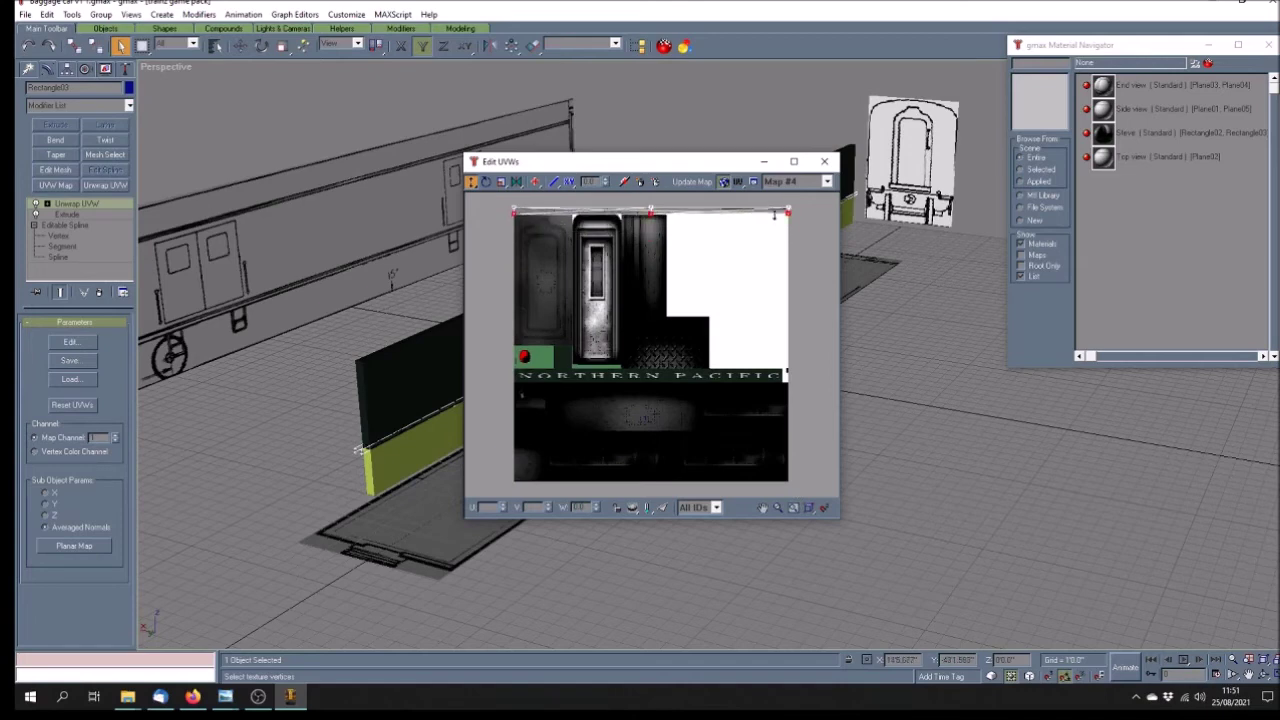
Adjust the strip's texture vertices horizontally to span the grey band from the texture's left edge to about three quarters across, and deselect the strip
left_click_drag(499, 205, 811, 251)
left_click_drag(503, 181, 473, 217)
left_click_drag(660, 211, 617, 211)
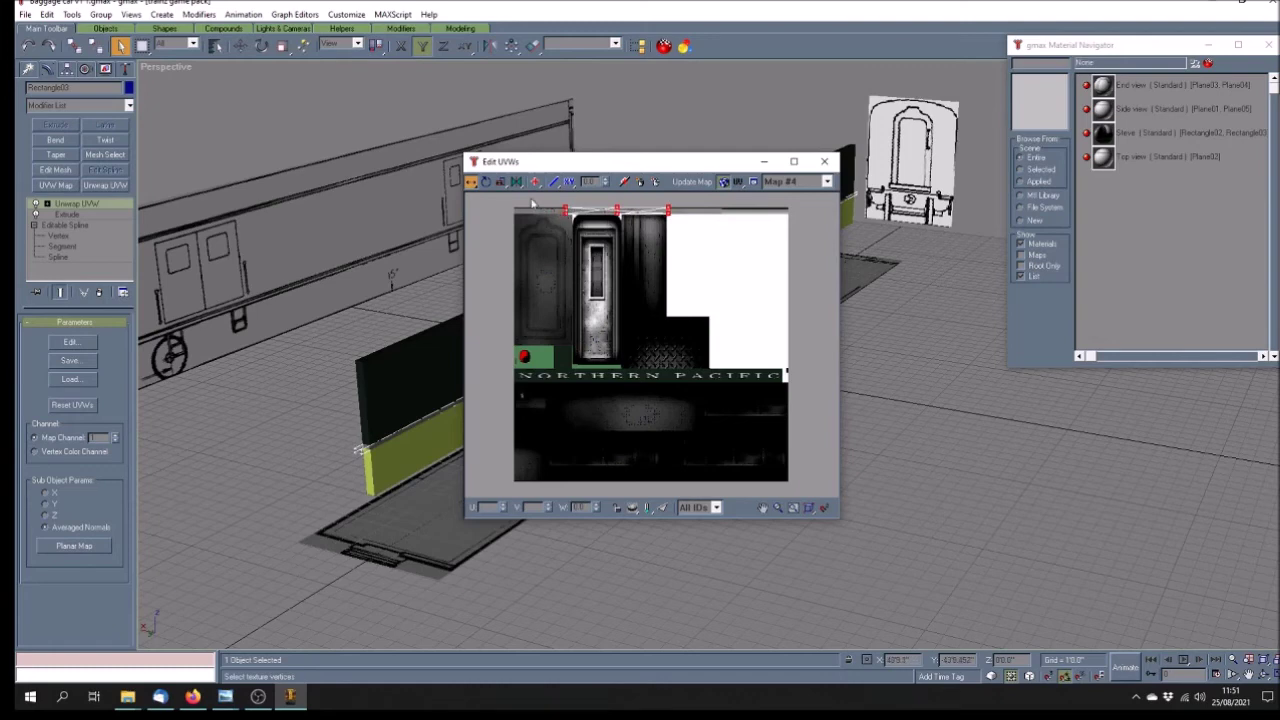
left_click(500, 181)
left_click_drag(566, 222, 506, 225)
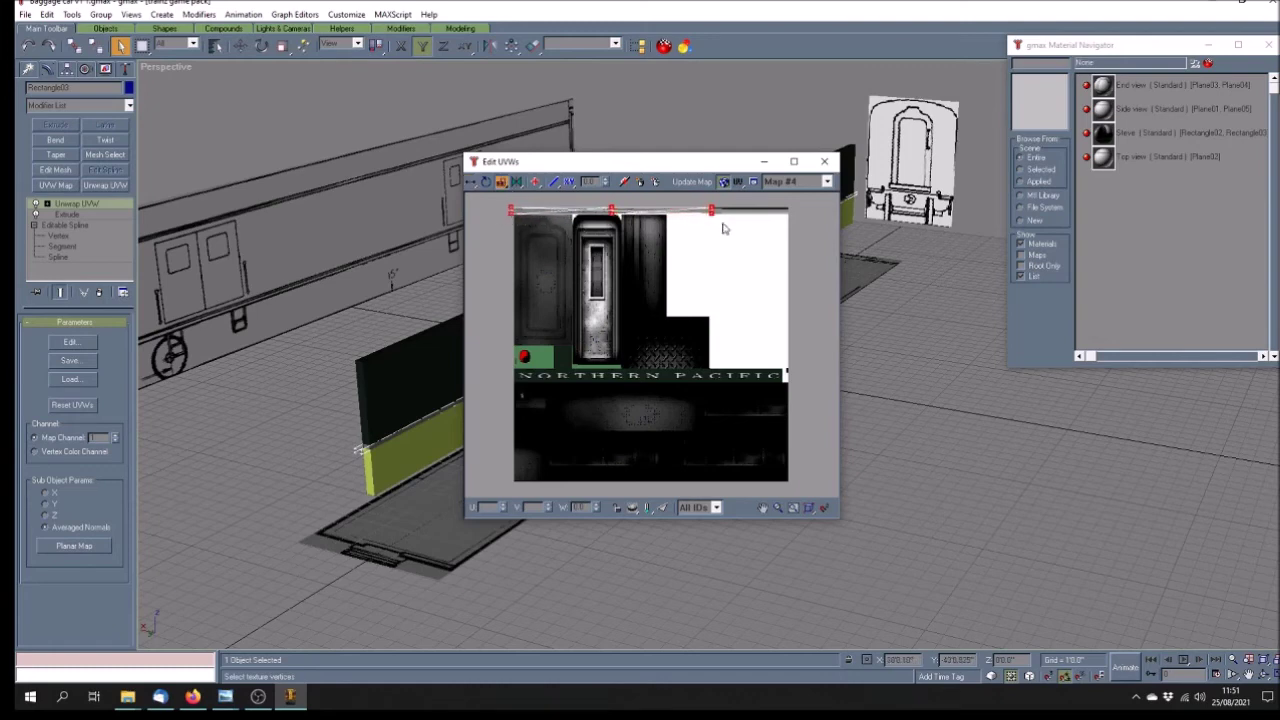
left_click(824, 161)
left_click(769, 491)
Assign the Steve material to the yellow lower panel
left_click(553, 376)
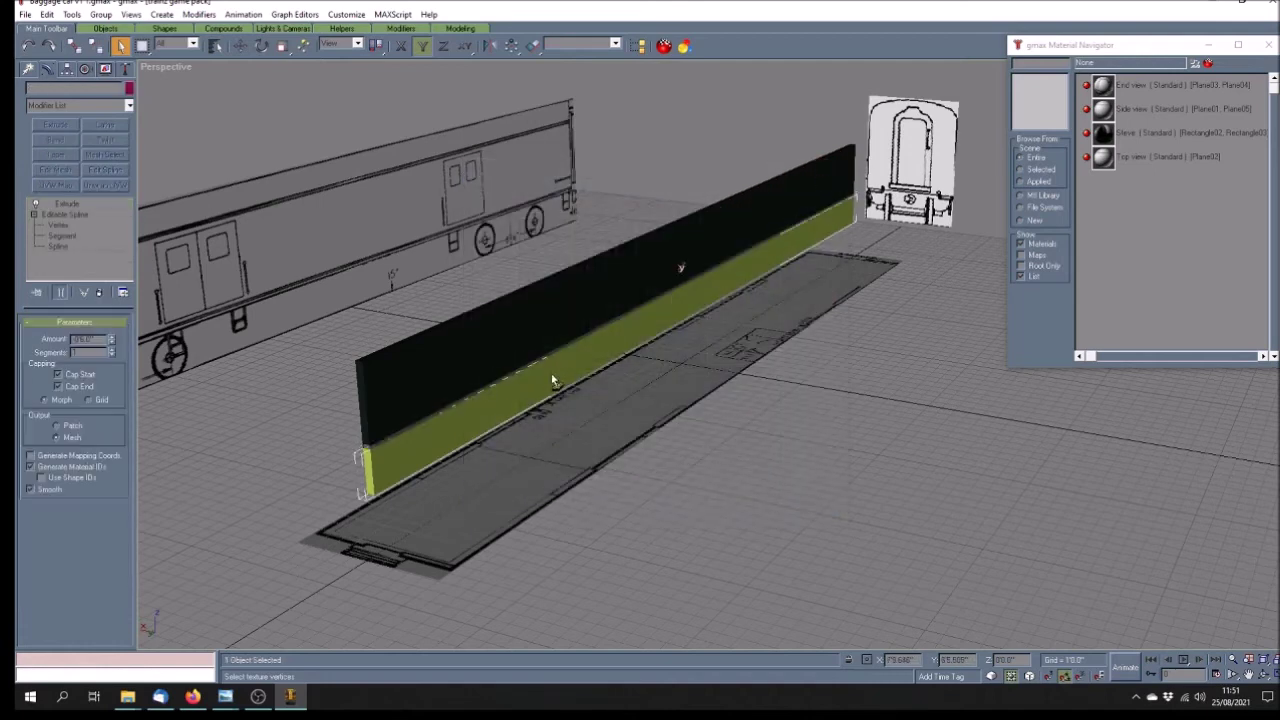
left_click(1153, 136)
left_click(1194, 64)
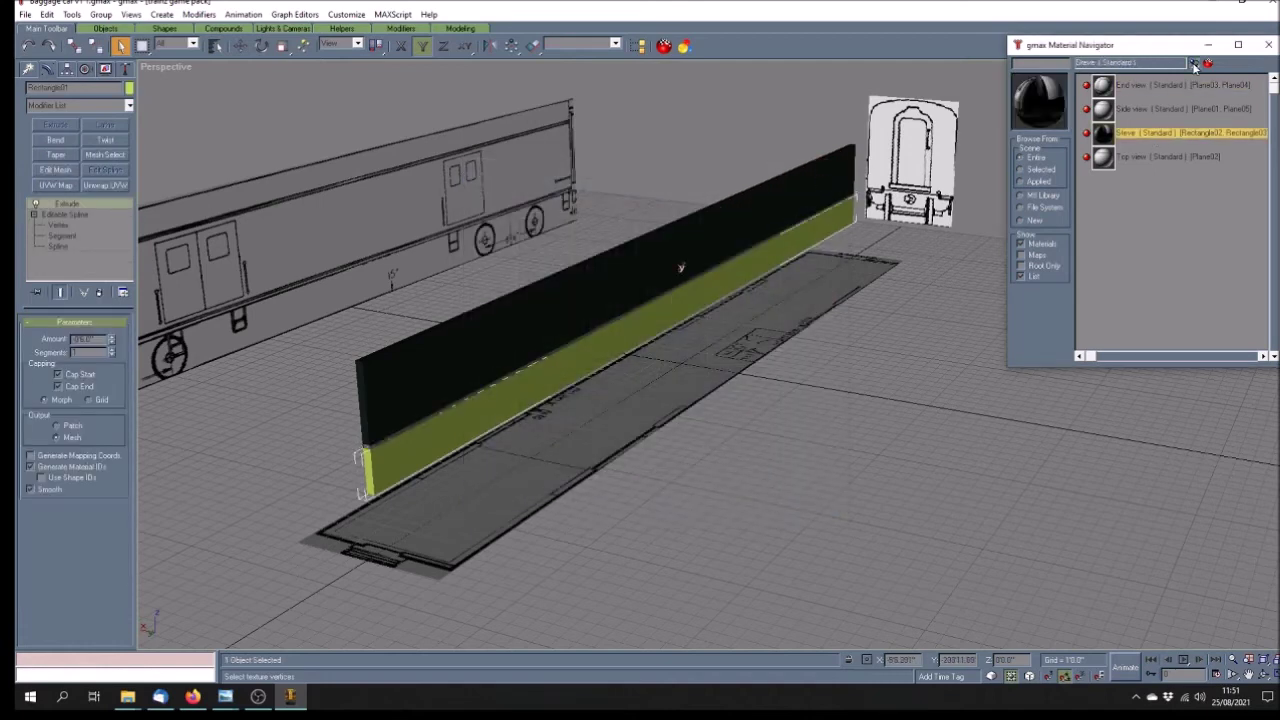
Add an Unwrap UVW modifier to the lower panel and shrink its texture vertices onto the green patch beside the red lamp
left_click(107, 186)
left_click(72, 343)
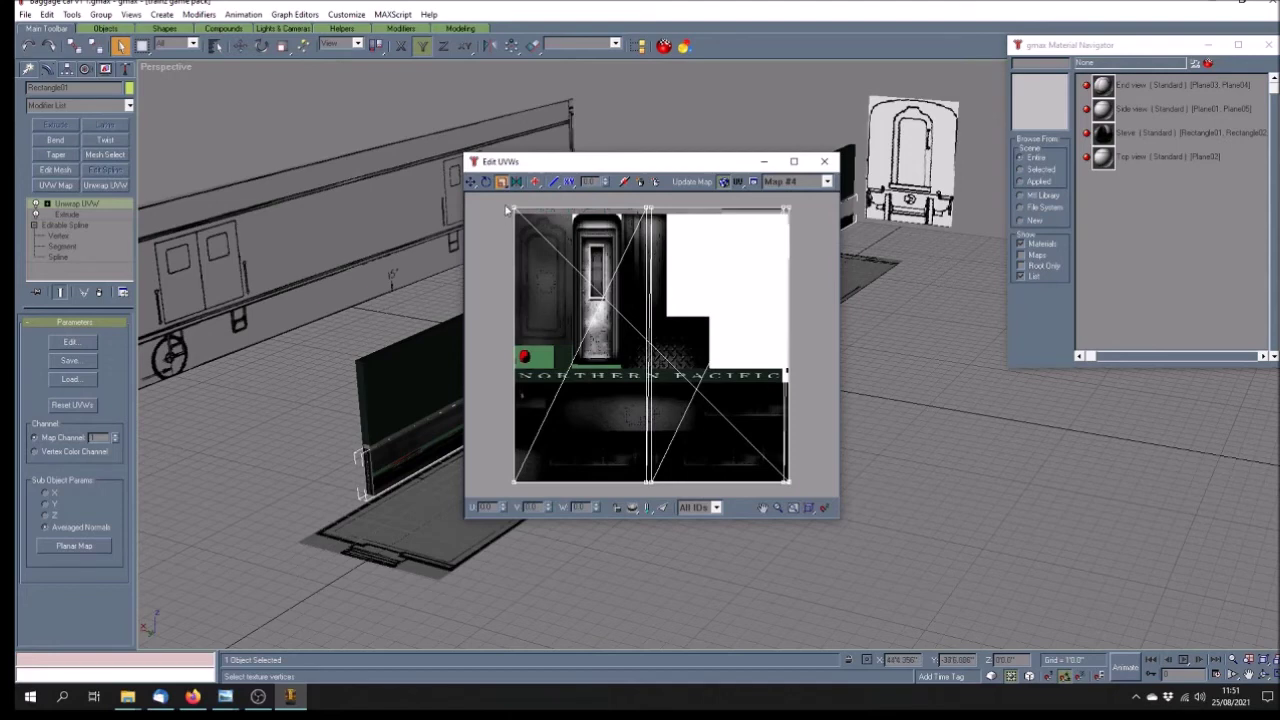
left_click_drag(797, 479, 684, 520)
left_click(470, 181)
left_click_drag(665, 347, 545, 362)
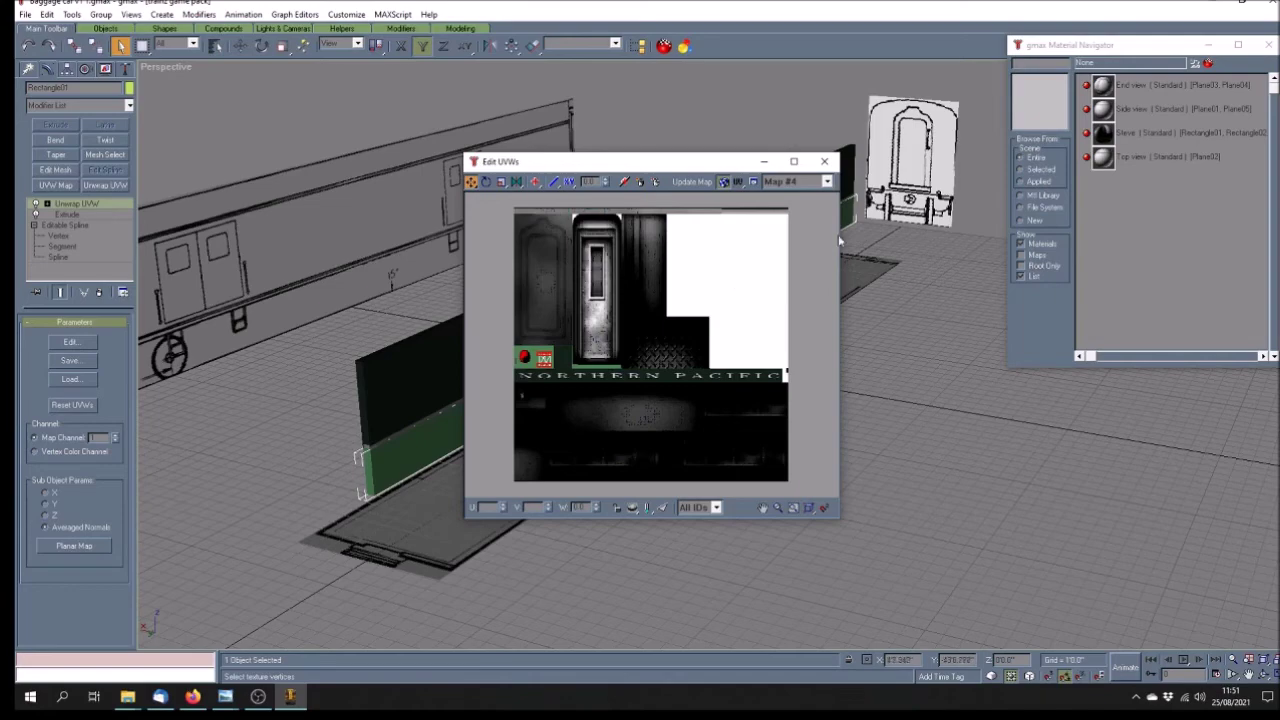
left_click(824, 161)
left_click(845, 456)
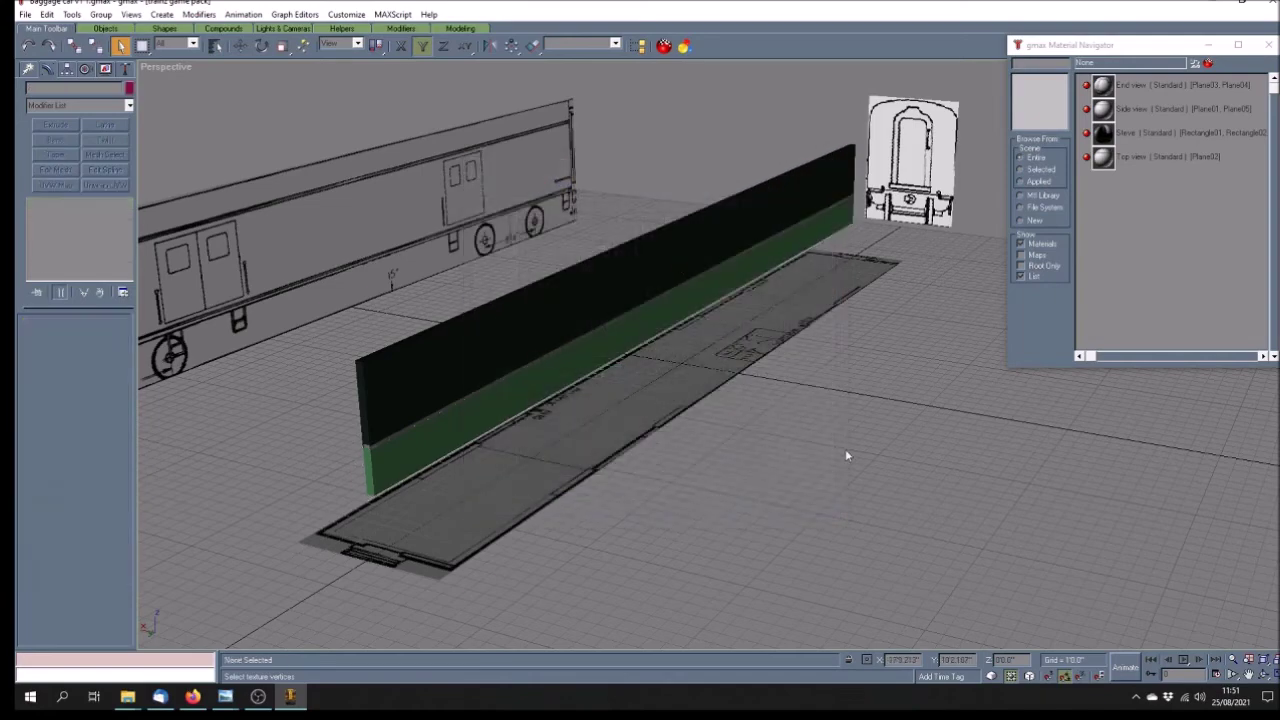
Examine the textured side panels from several angles in the Perspective view
left_click(1263, 675)
mouse_move(860, 423)
left_mouse_down()
mouse_move(752, 424)
mouse_move(745, 447)
mouse_move(803, 449)
mouse_move(789, 463)
mouse_move(687, 462)
mouse_move(737, 466)
mouse_move(724, 463)
left_mouse_up()
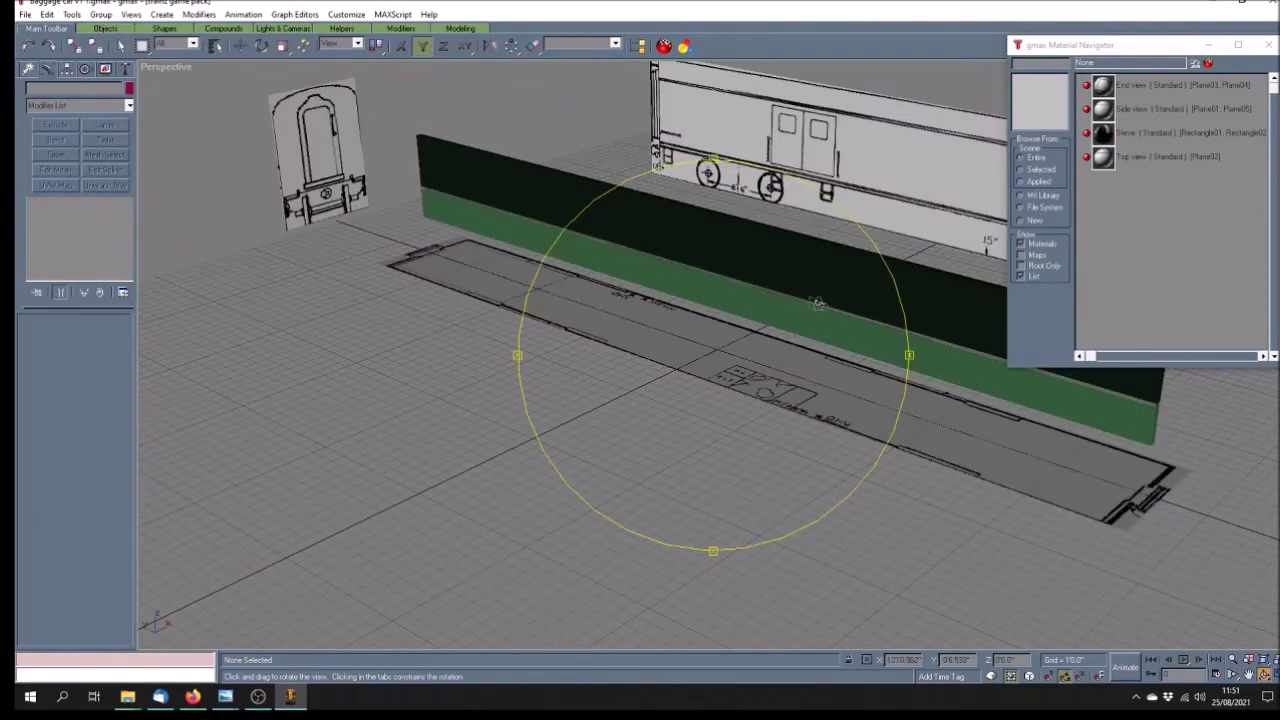
mouse_move(791, 488)
left_mouse_down()
mouse_move(780, 443)
mouse_move(826, 440)
mouse_move(715, 332)
left_mouse_up()
mouse_move(757, 471)
left_mouse_down()
mouse_move(743, 471)
mouse_move(754, 483)
left_mouse_up()
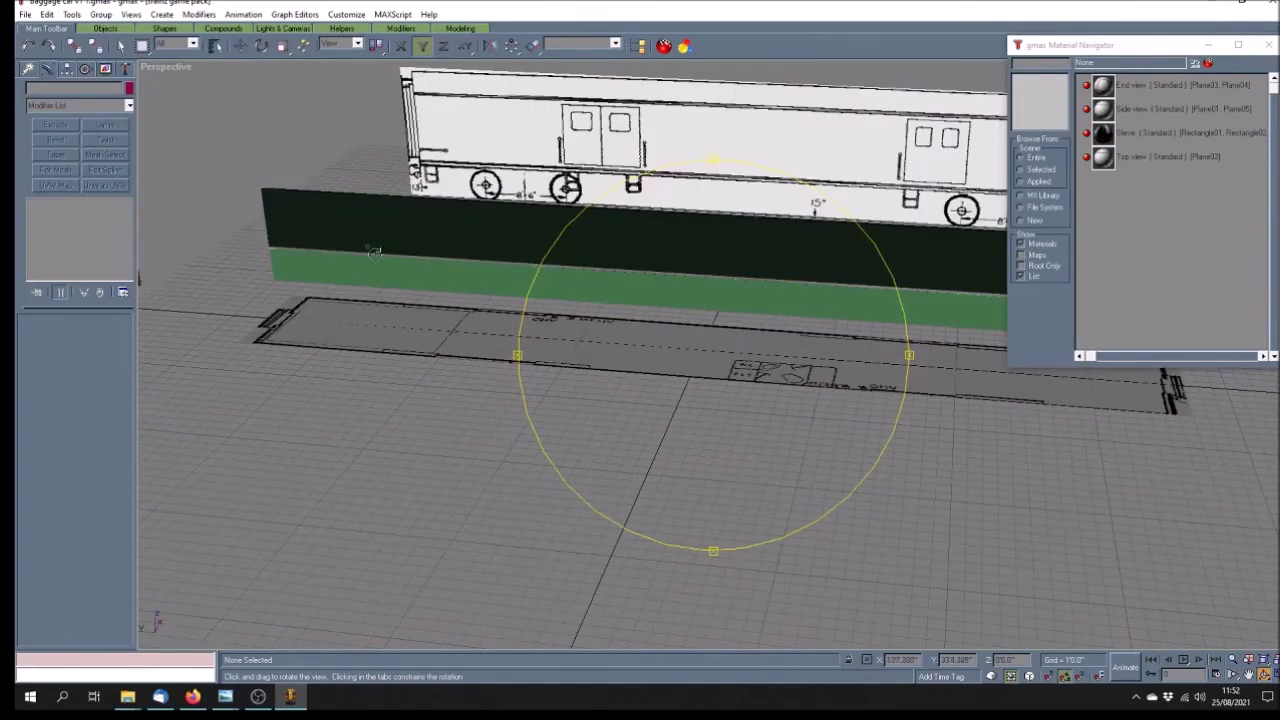
left_click_drag(776, 425, 773, 408)
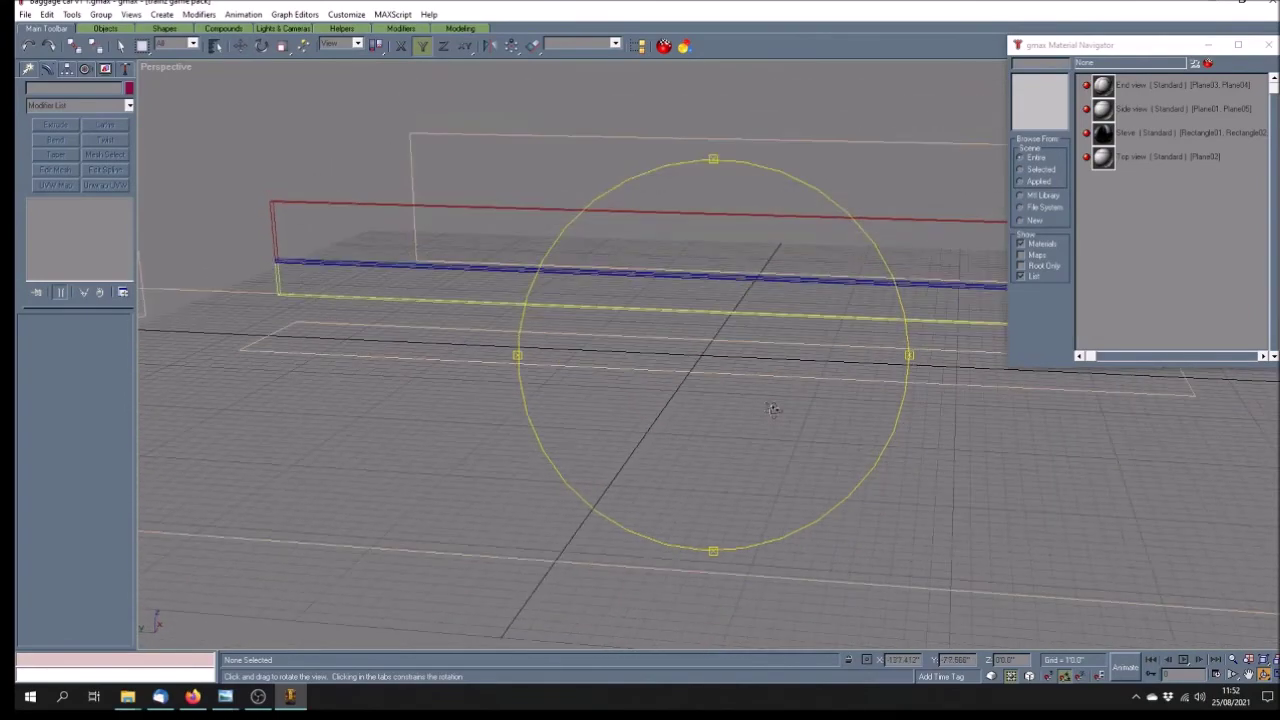
mouse_move(693, 402)
left_mouse_down()
mouse_move(769, 425)
mouse_move(757, 406)
left_mouse_up()
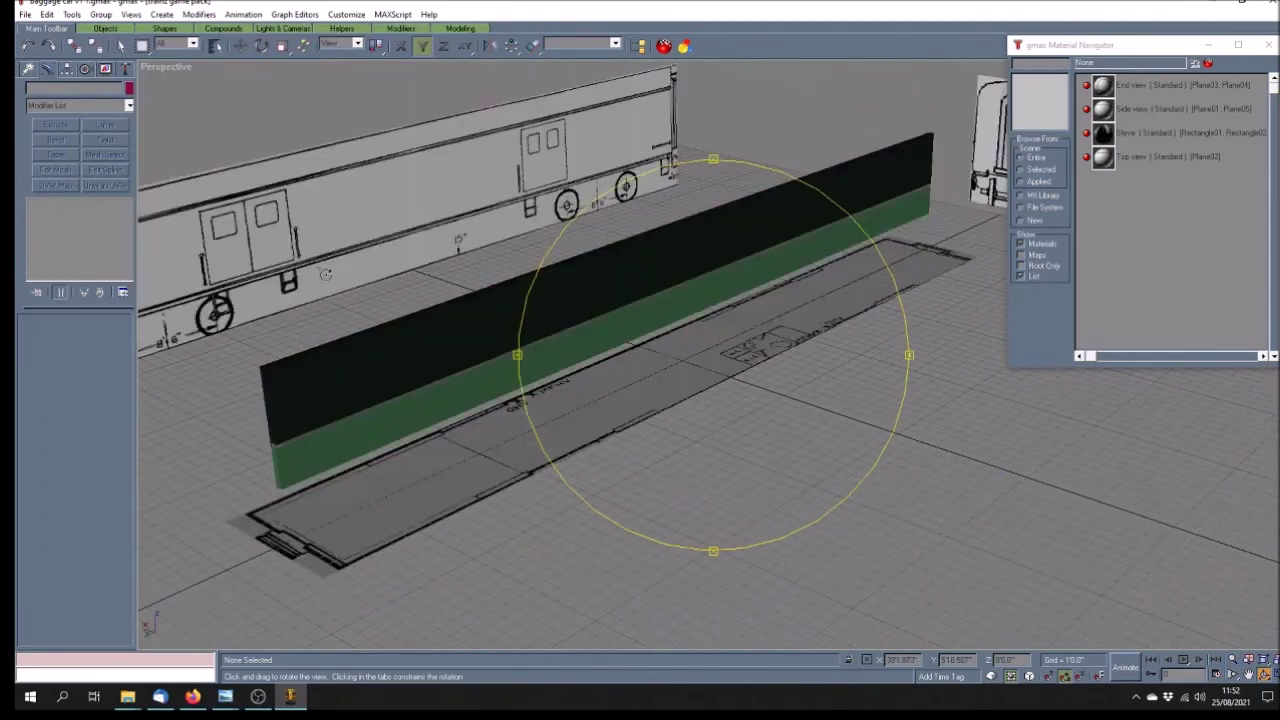
Undo the lower panel's UV edits, its Unwrap UVW modifier and its Steve material assignment
left_click(31, 47)
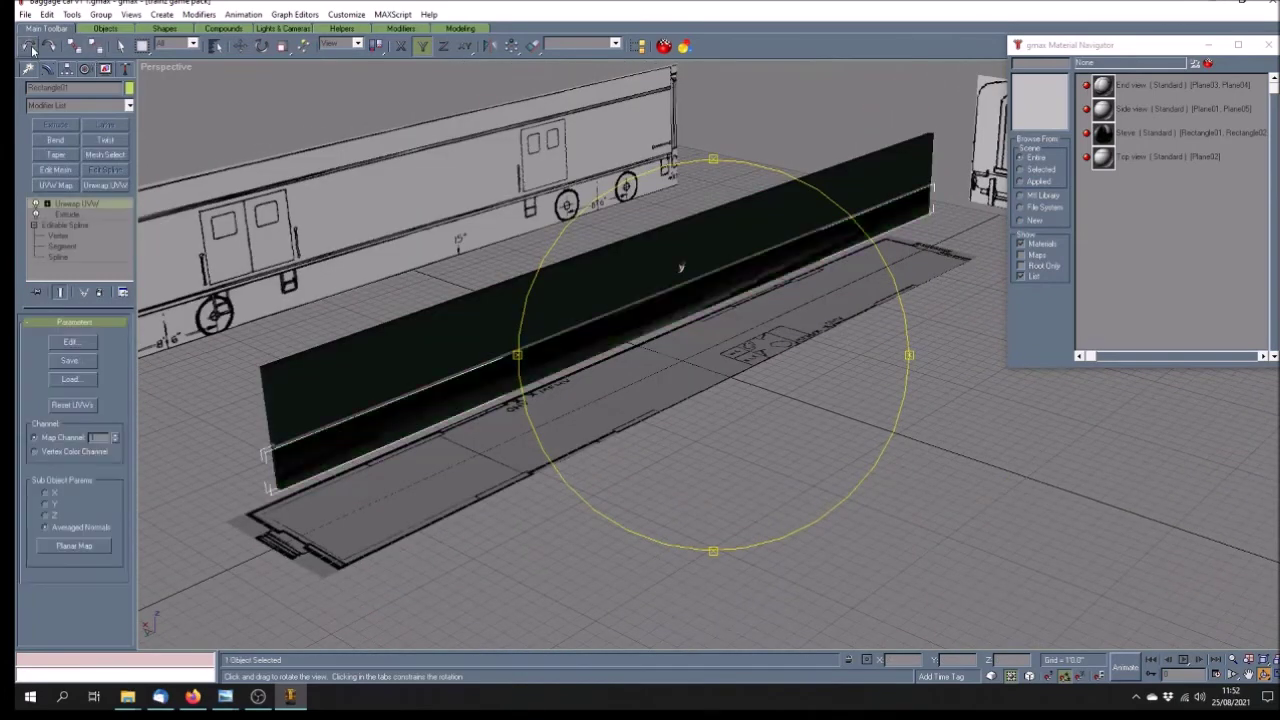
left_click(31, 47)
left_click(31, 47)
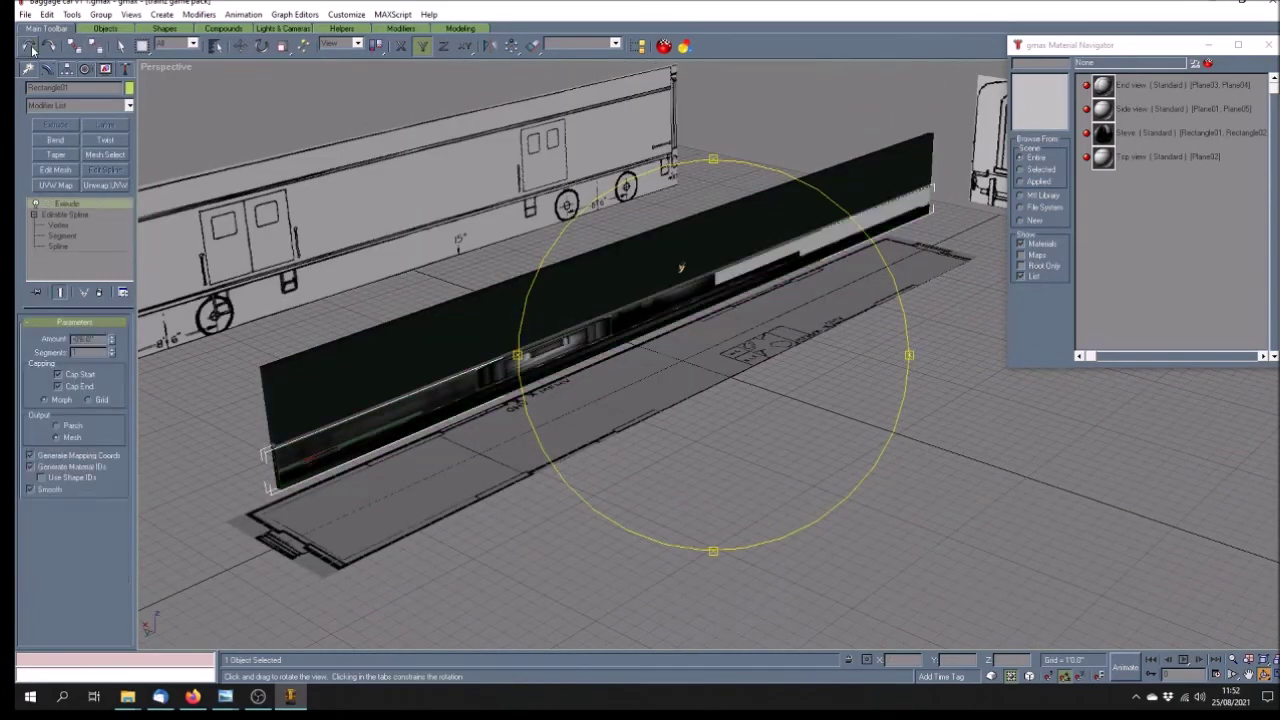
left_click(31, 47)
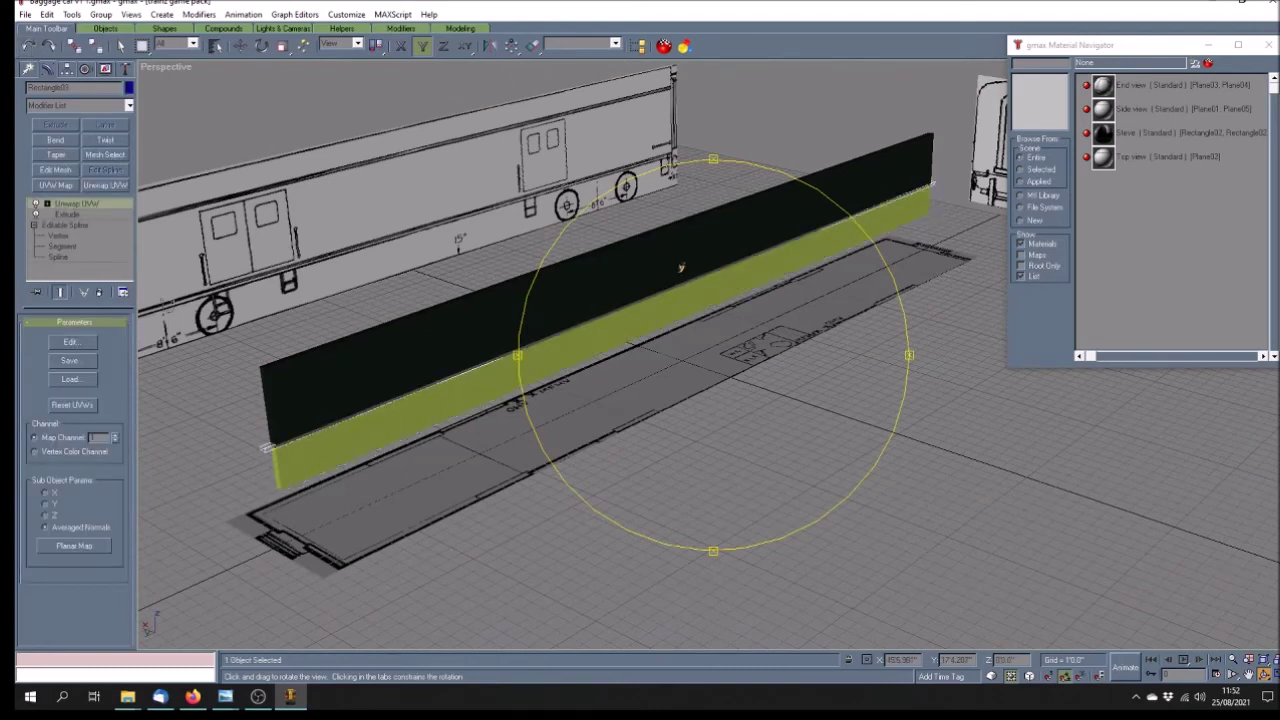
Delete the Unwrap UVW and Extrude modifiers from the narrow middle strip, leaving its editable spline
right_click(87, 207)
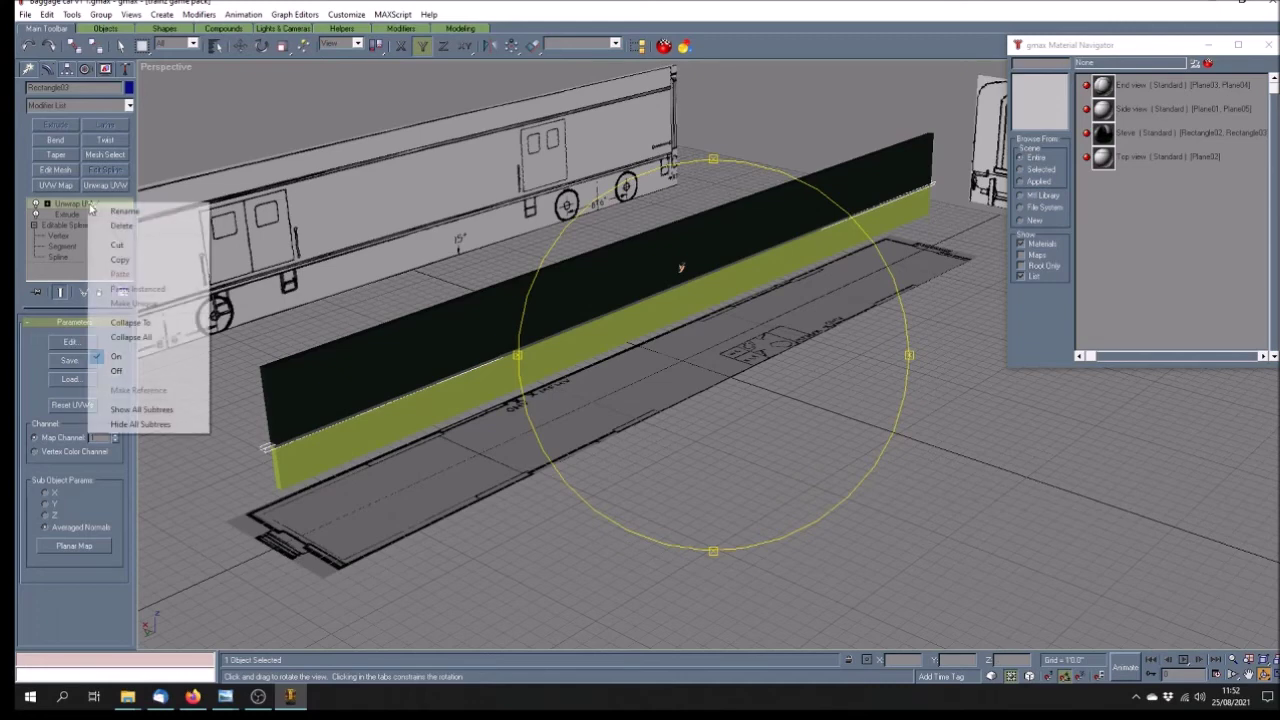
left_click(125, 225)
right_click(96, 208)
left_click(125, 224)
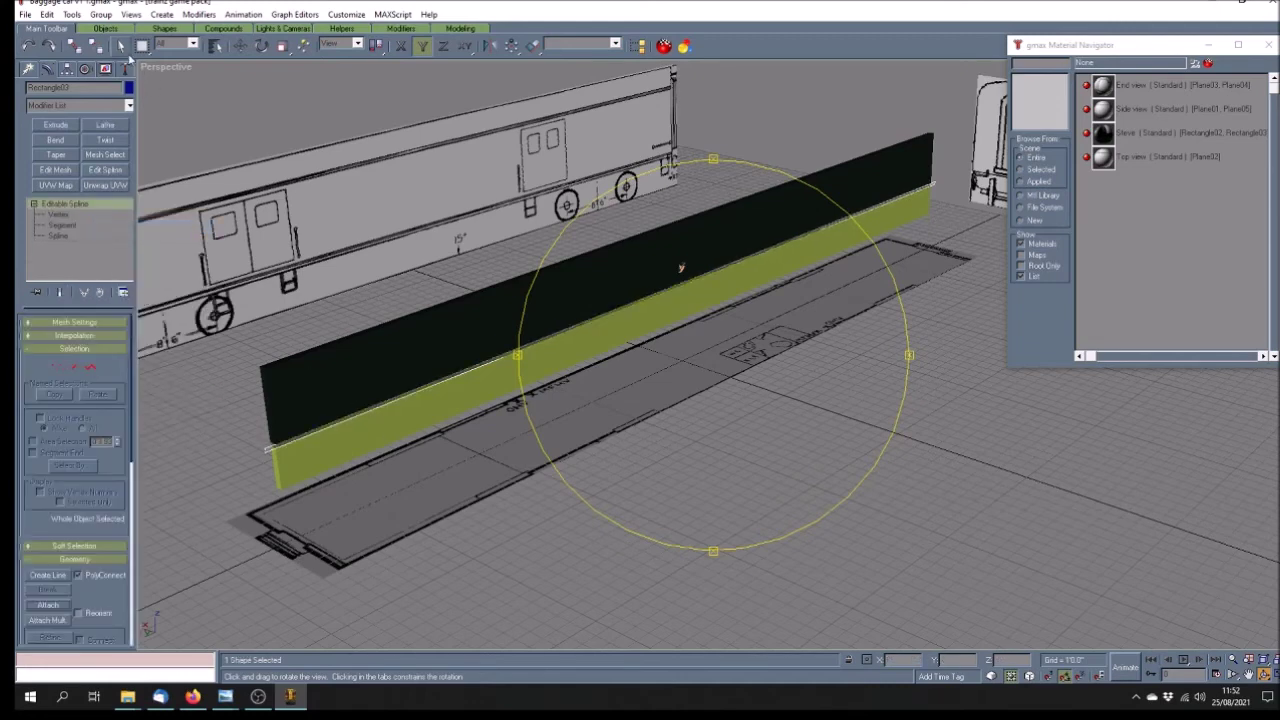
Delete the Unwrap UVW and Extrude modifiers from the dark upper panel, and dismiss the mail notification
left_click(120, 46)
key("ctrl+z")
key("ctrl+z")
right_click(110, 208)
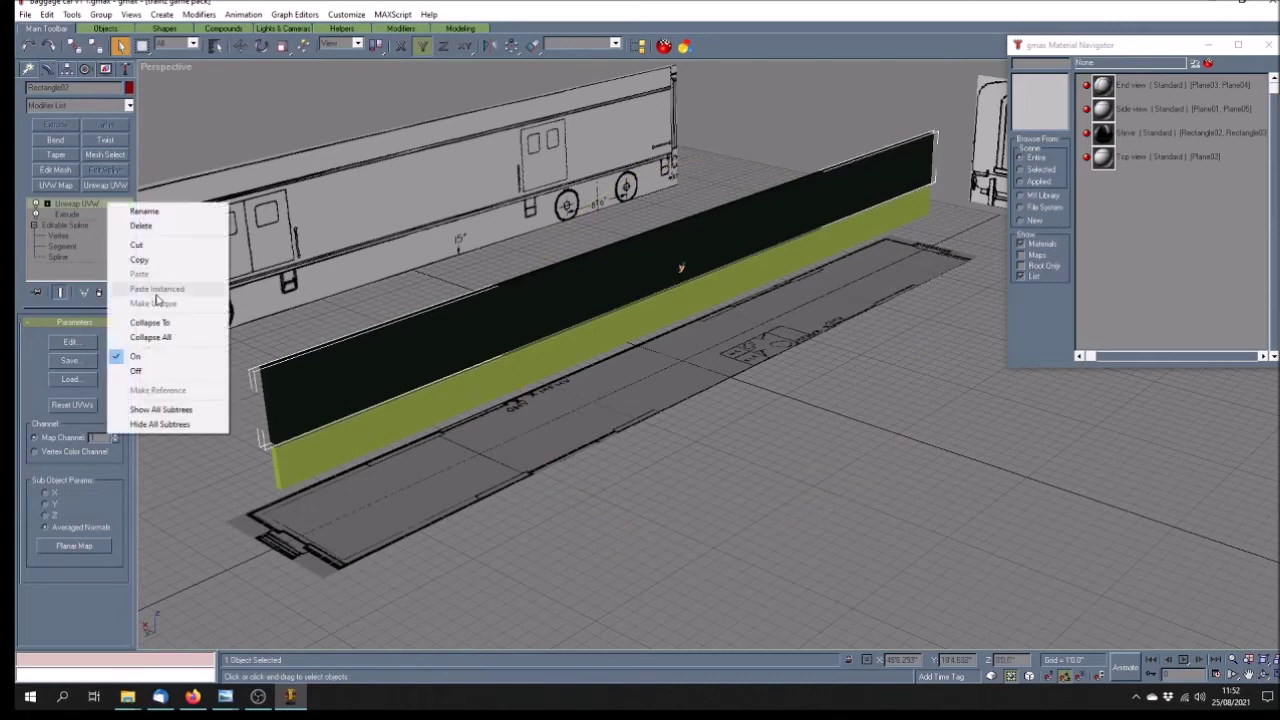
left_click(162, 229)
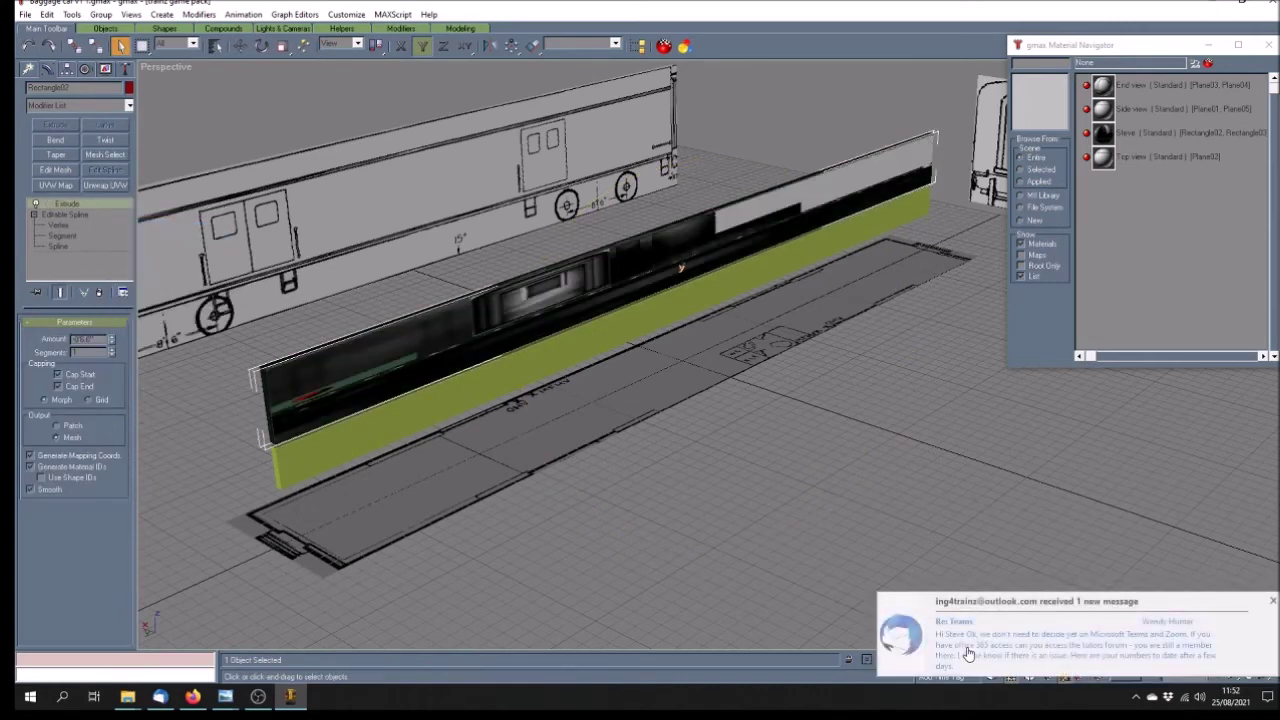
left_click(1272, 600)
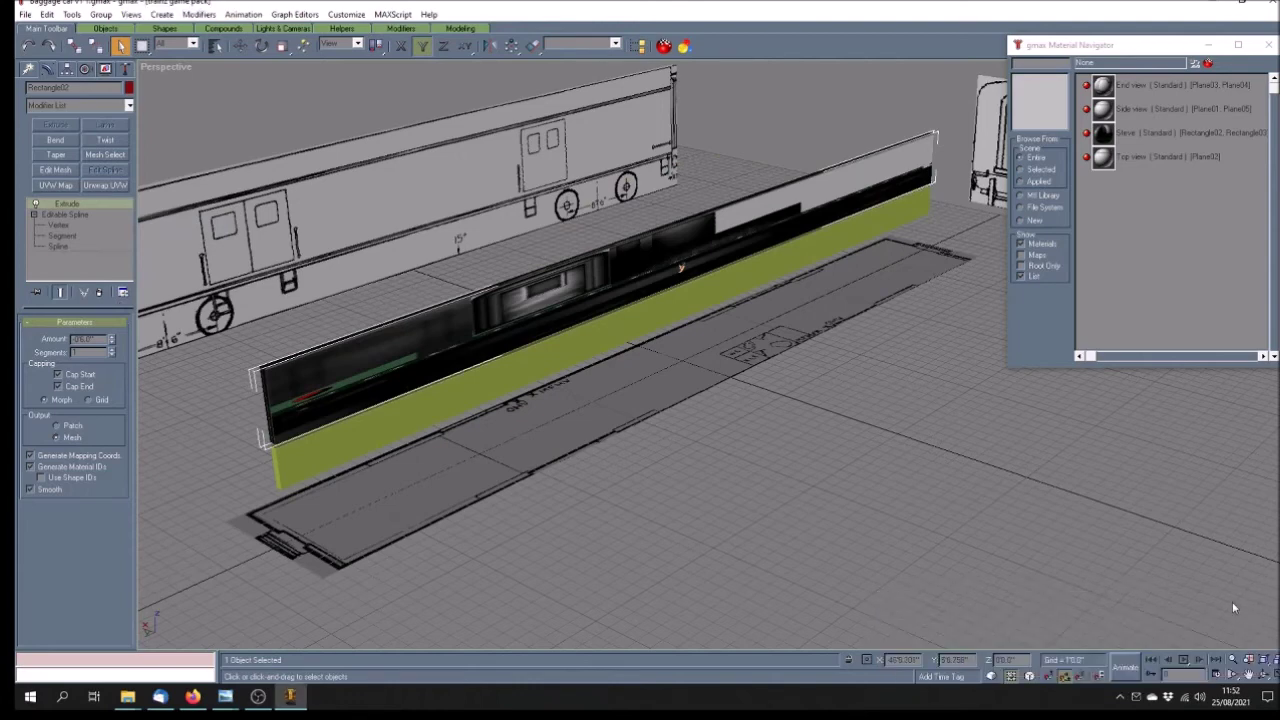
right_click(103, 204)
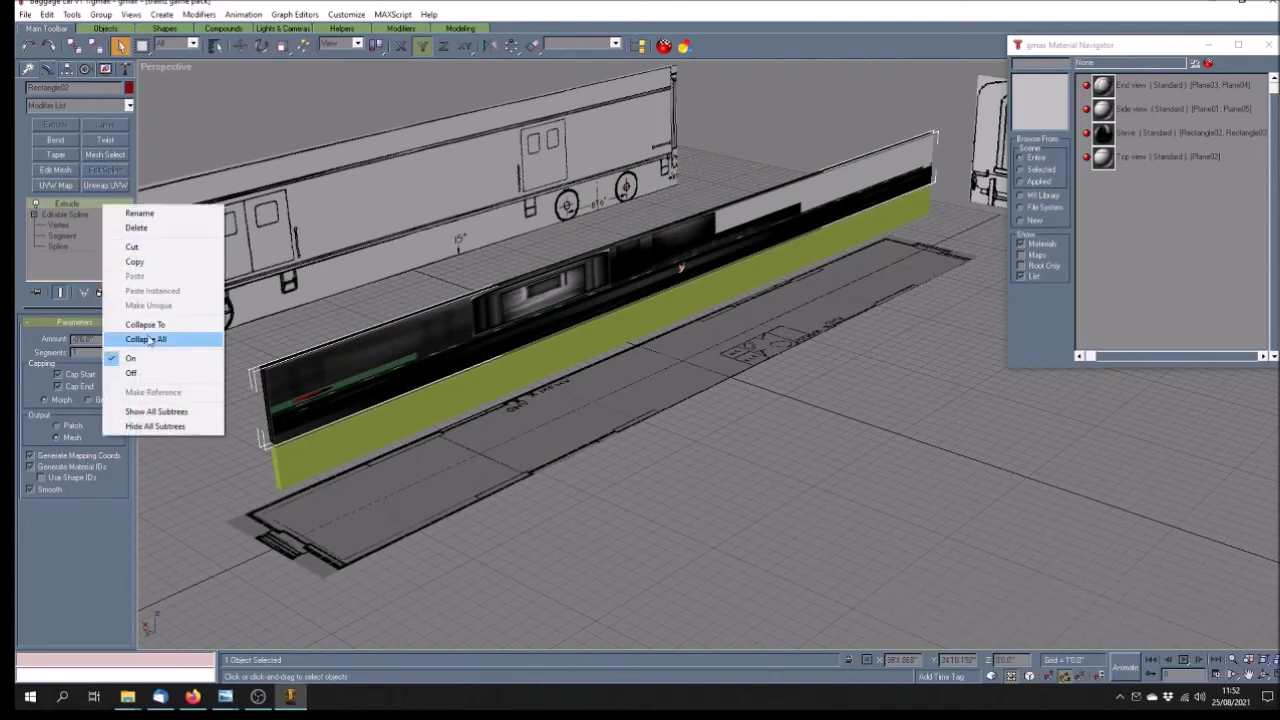
left_click(136, 228)
Delete the Extrude modifier from the yellow lower panel and leave all the side splines deselected
left_click(285, 450)
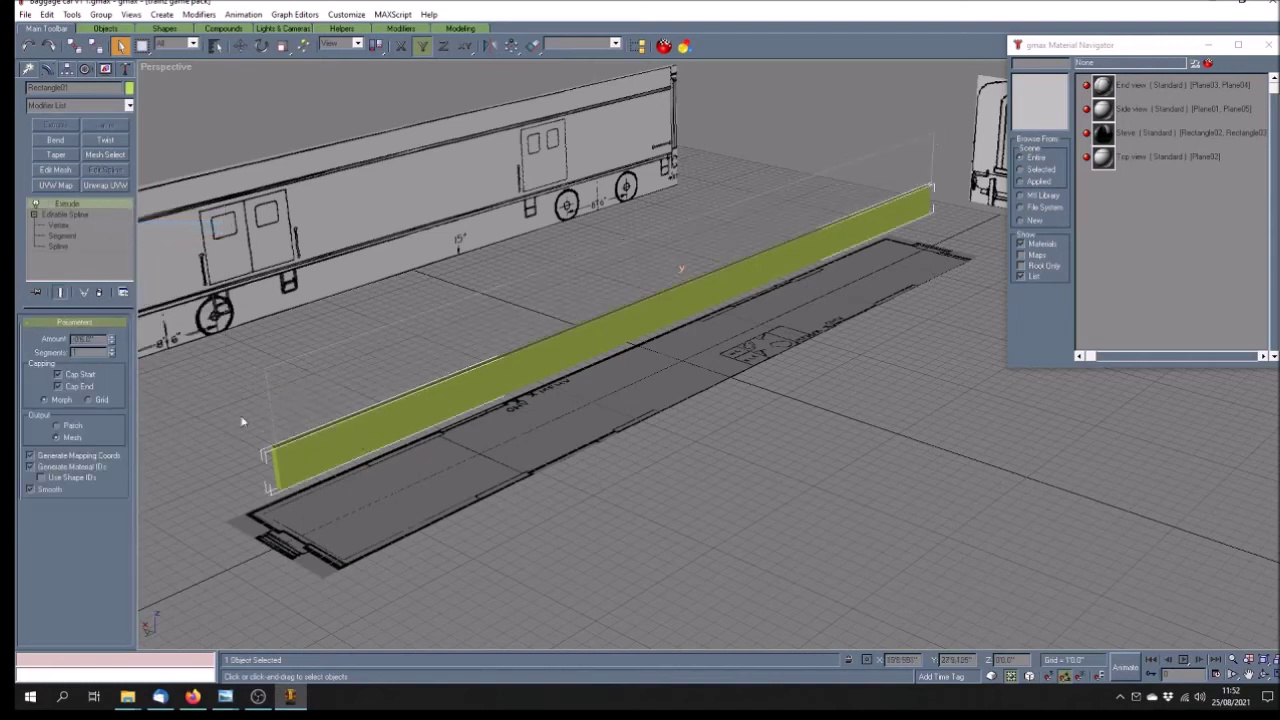
right_click(110, 206)
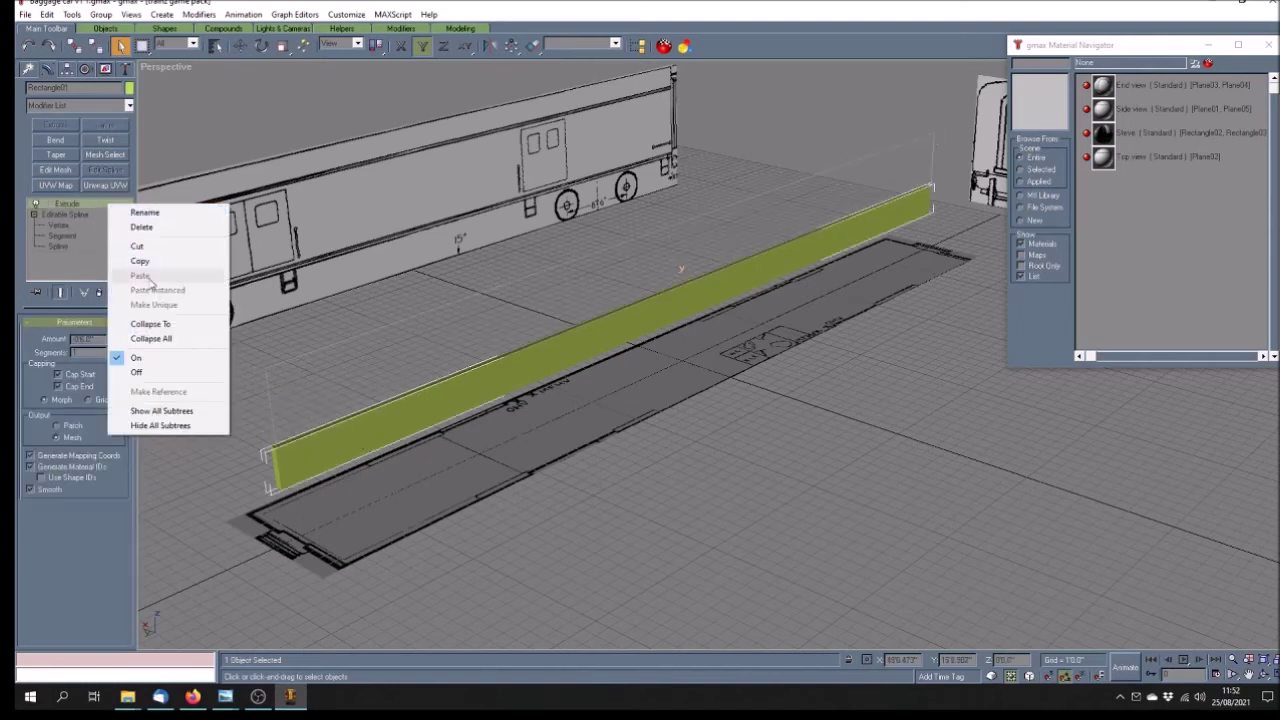
left_click(150, 225)
left_click(545, 598)
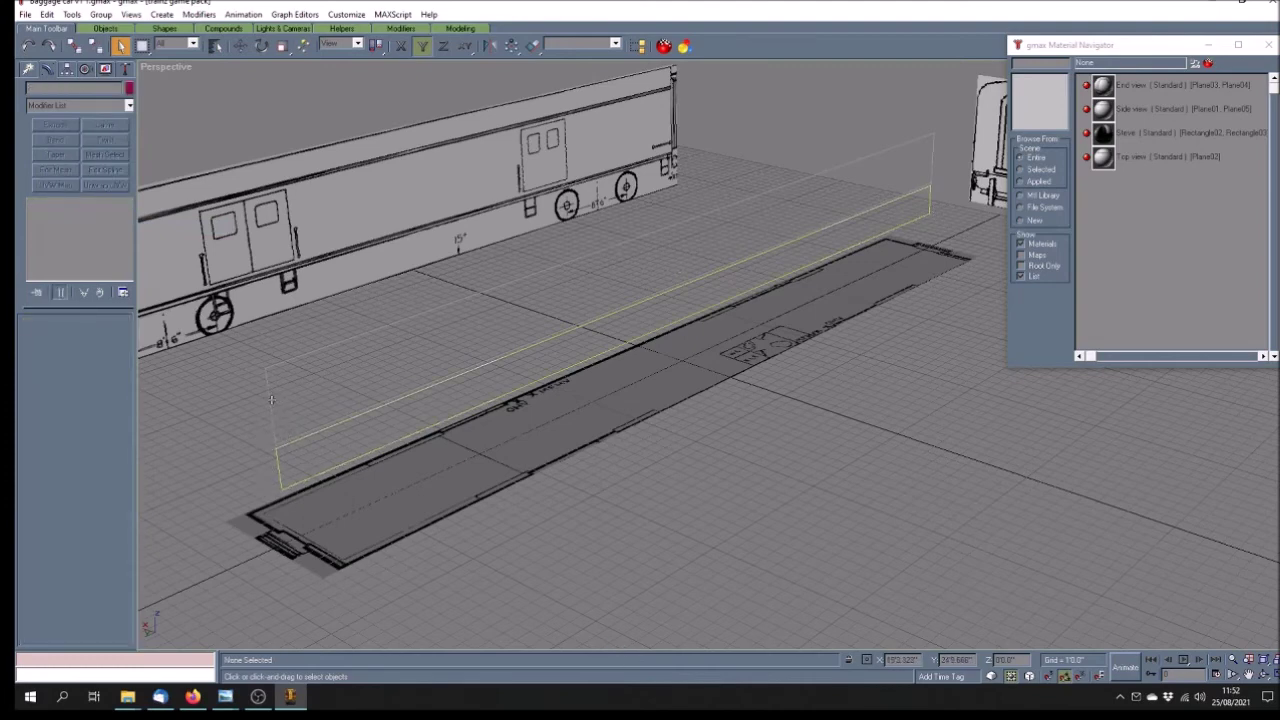
left_click(263, 428)
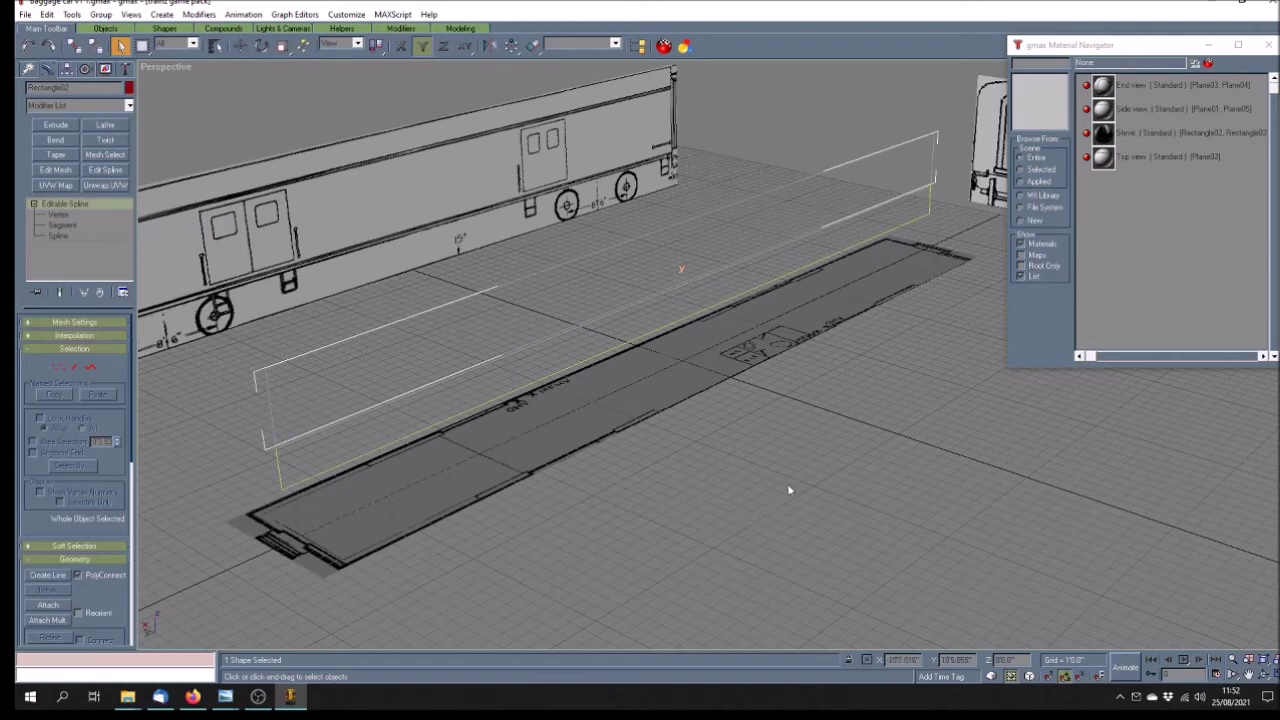
left_click(748, 487)
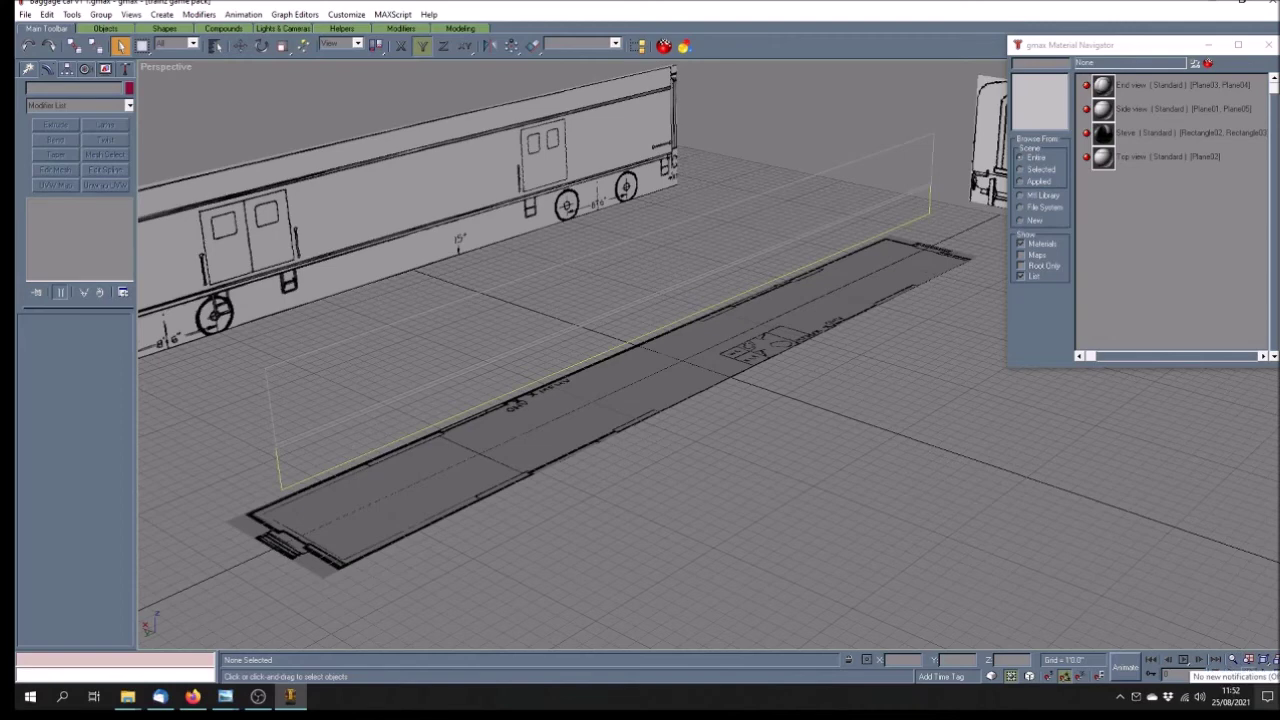
Draw a rectangle spline around the outline of the double baggage door on the side-view drawing
left_click(1275, 675)
left_click(533, 602)
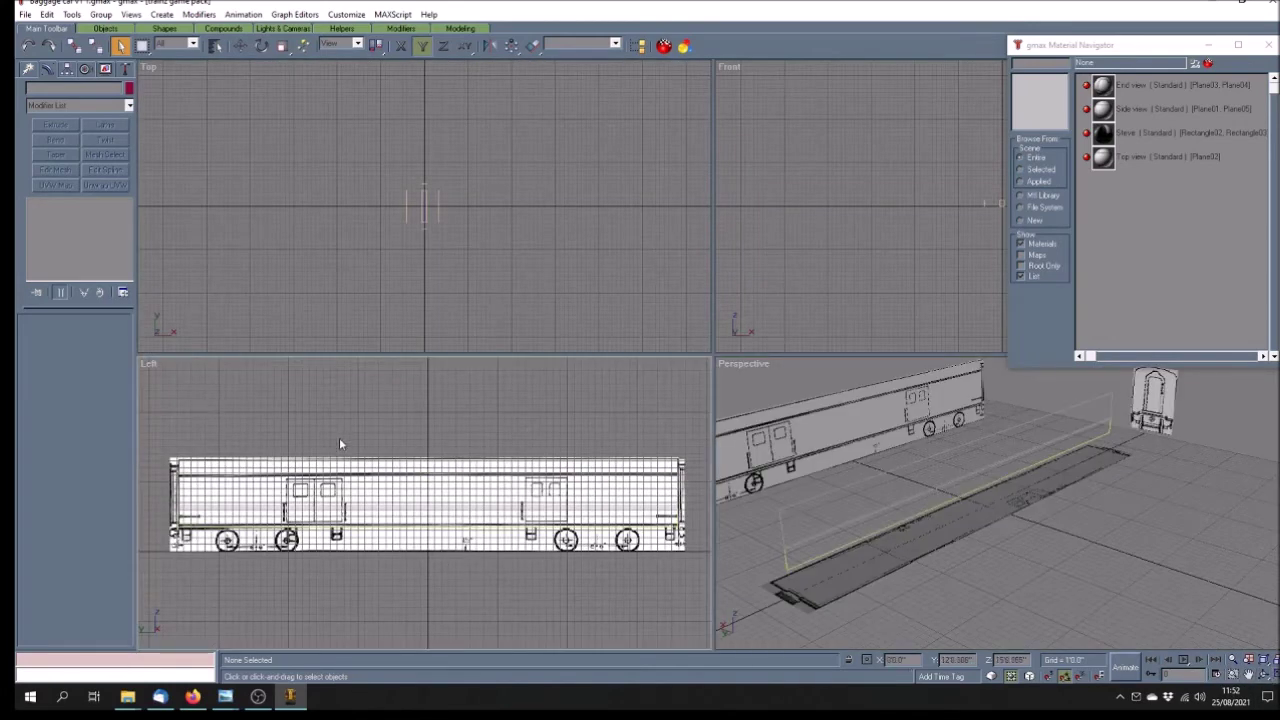
scroll(320, 530, "up", 2)
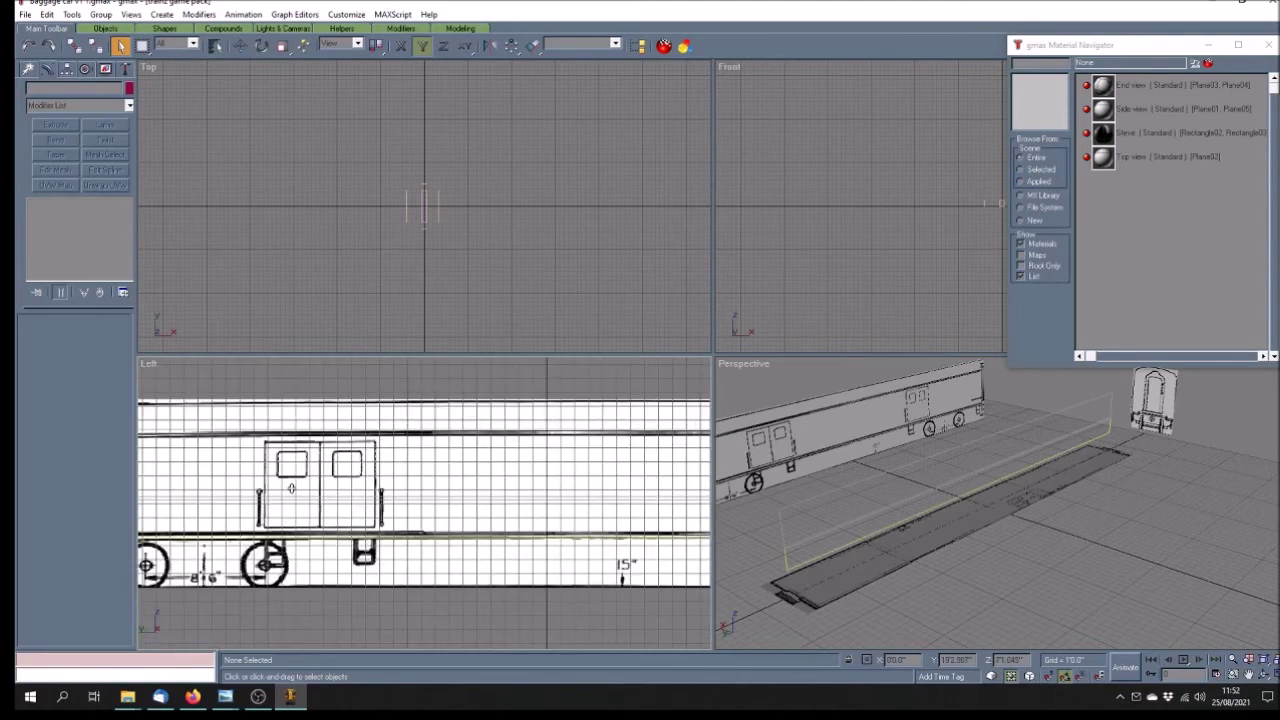
scroll(291, 488, "up", 1)
scroll(387, 517, "up", 1)
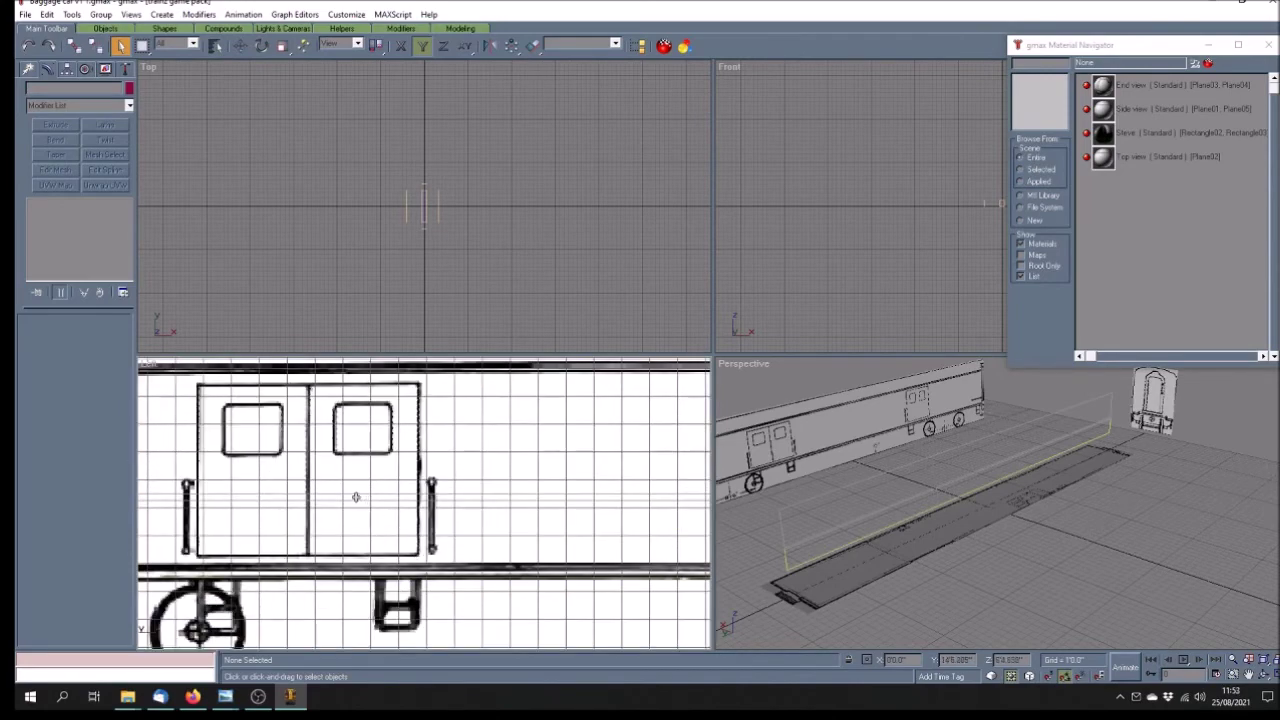
left_click(30, 72)
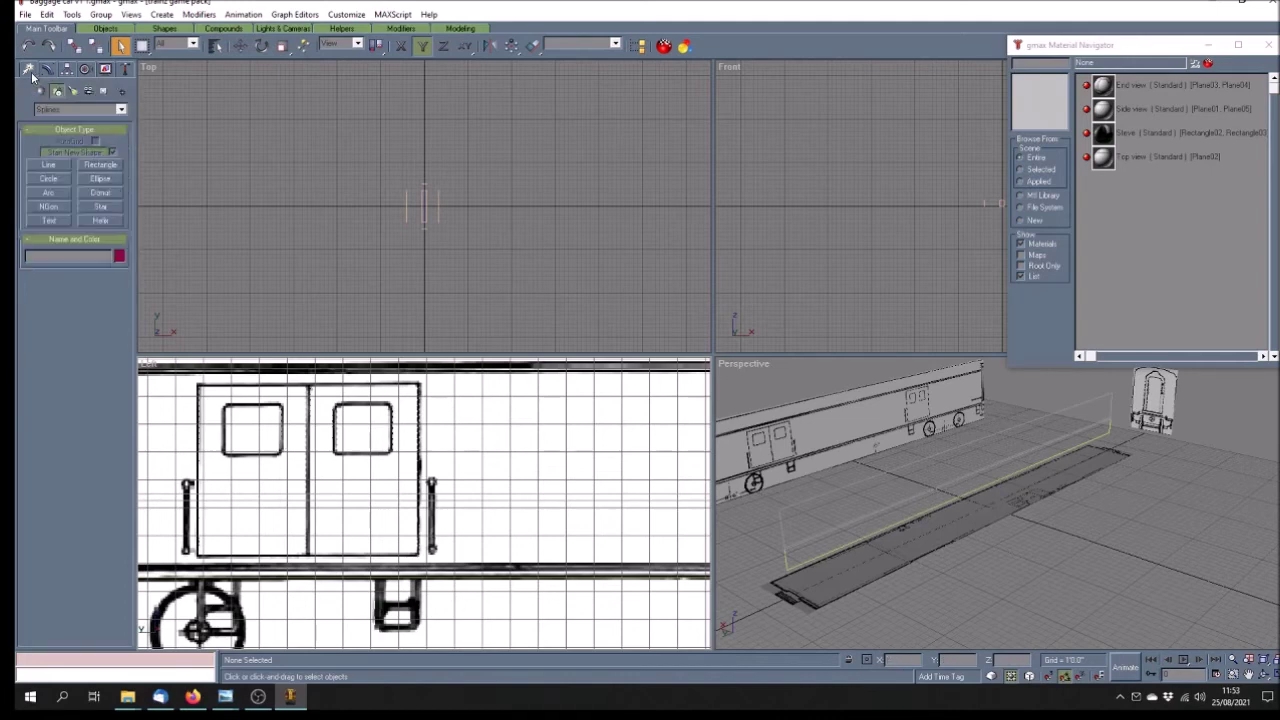
left_click(101, 166)
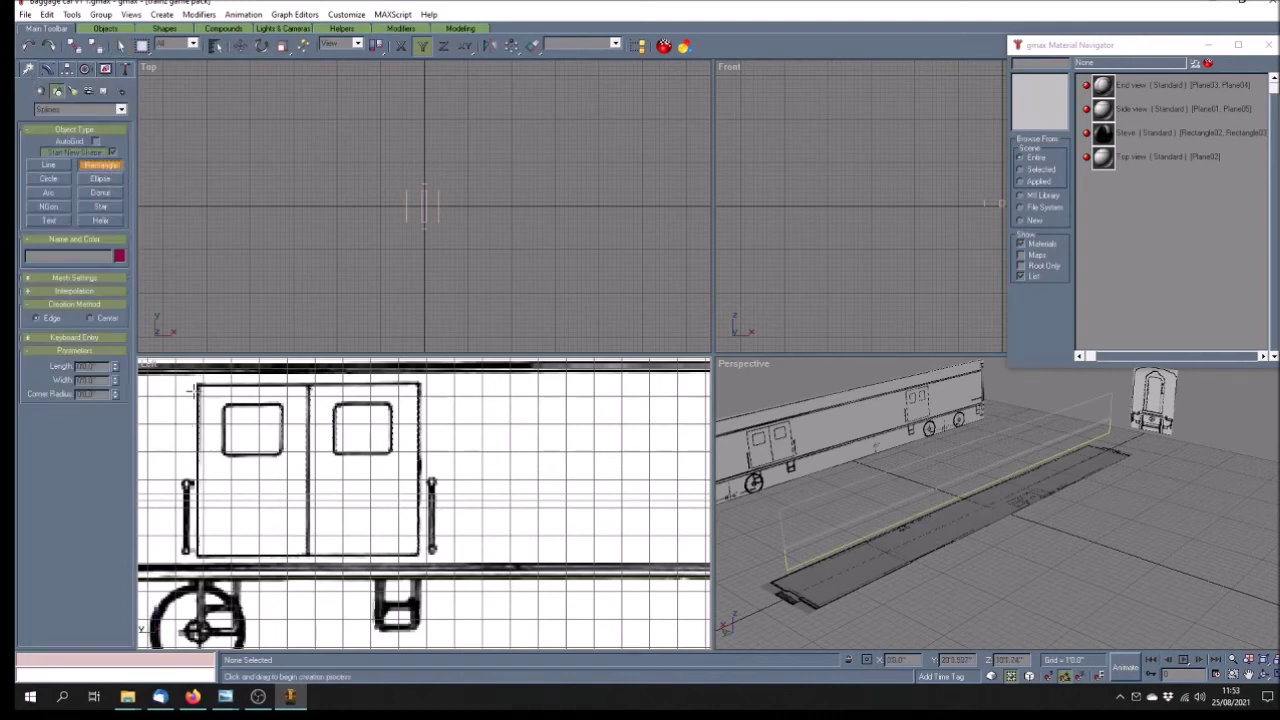
left_click_drag(195, 380, 423, 557)
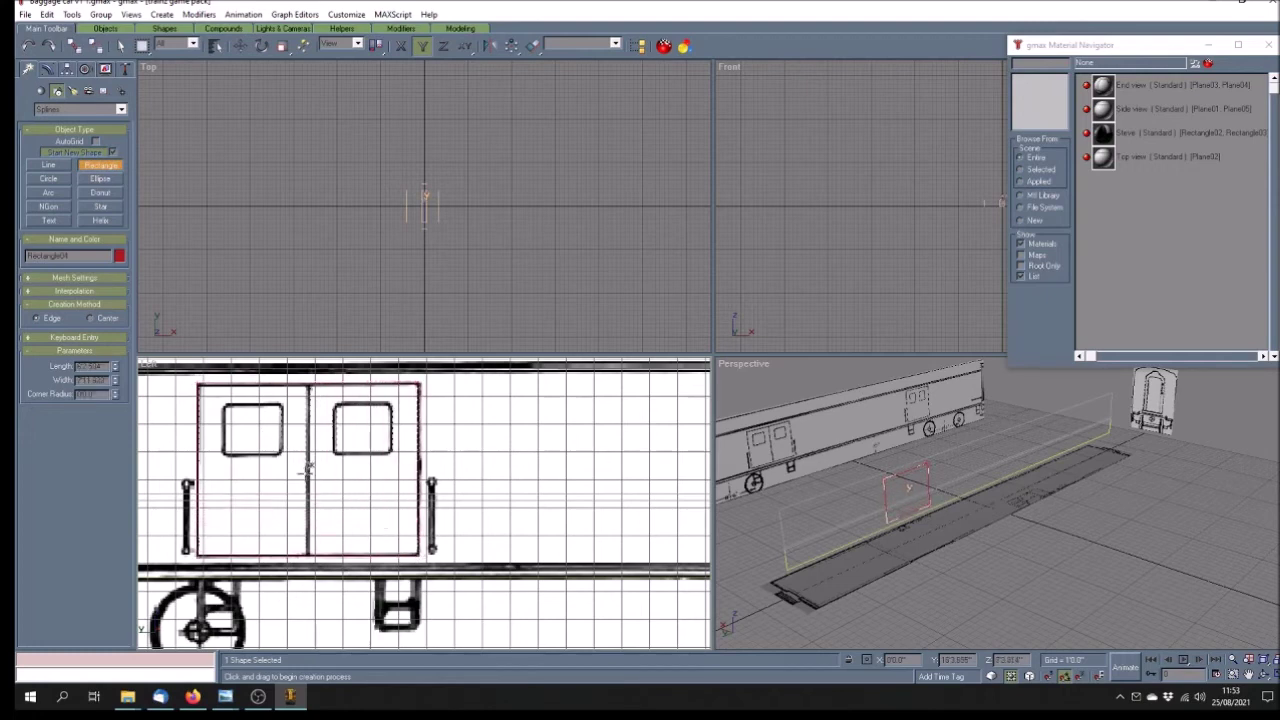
Set the door rectangle's length to 6'2" and its width to 8'
double_click(93, 367)
key("Return")
double_click(100, 380)
type("8'")
key("Return")
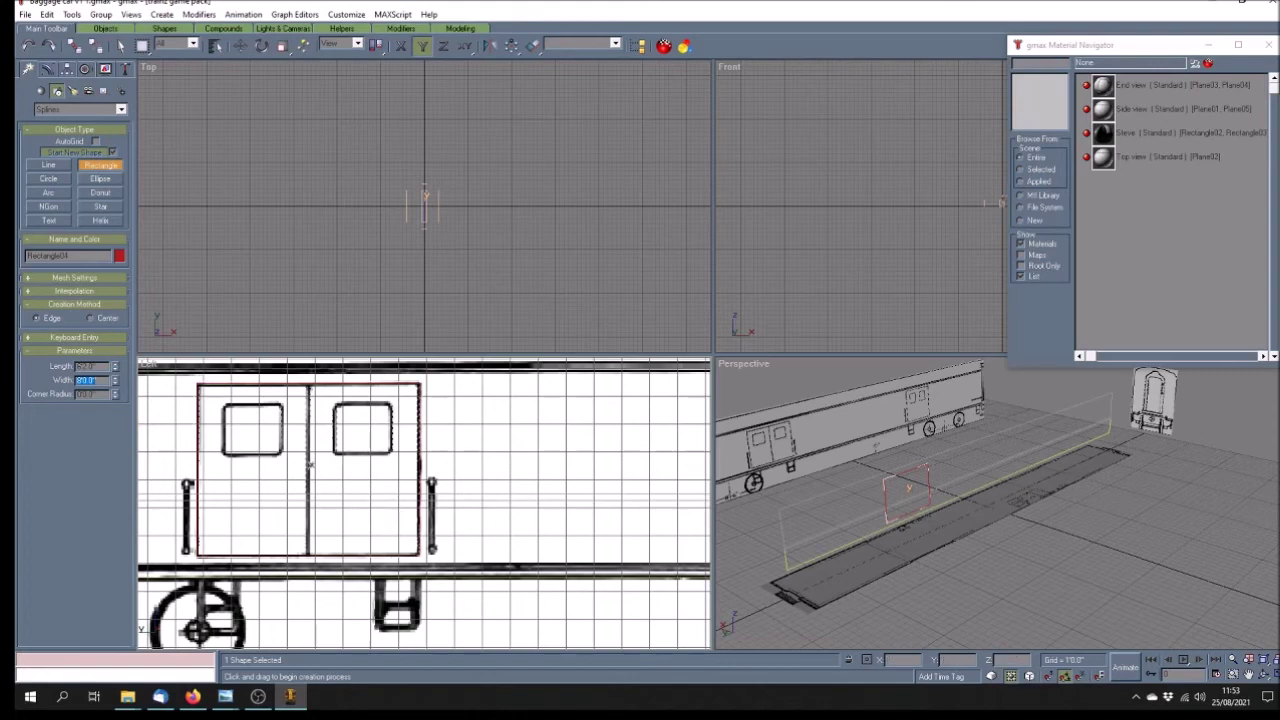
Clone the door rectangle along the X axis as one copy over the car's other, narrower baggage door
left_click(1218, 677)
left_click_drag(426, 472, 340, 458)
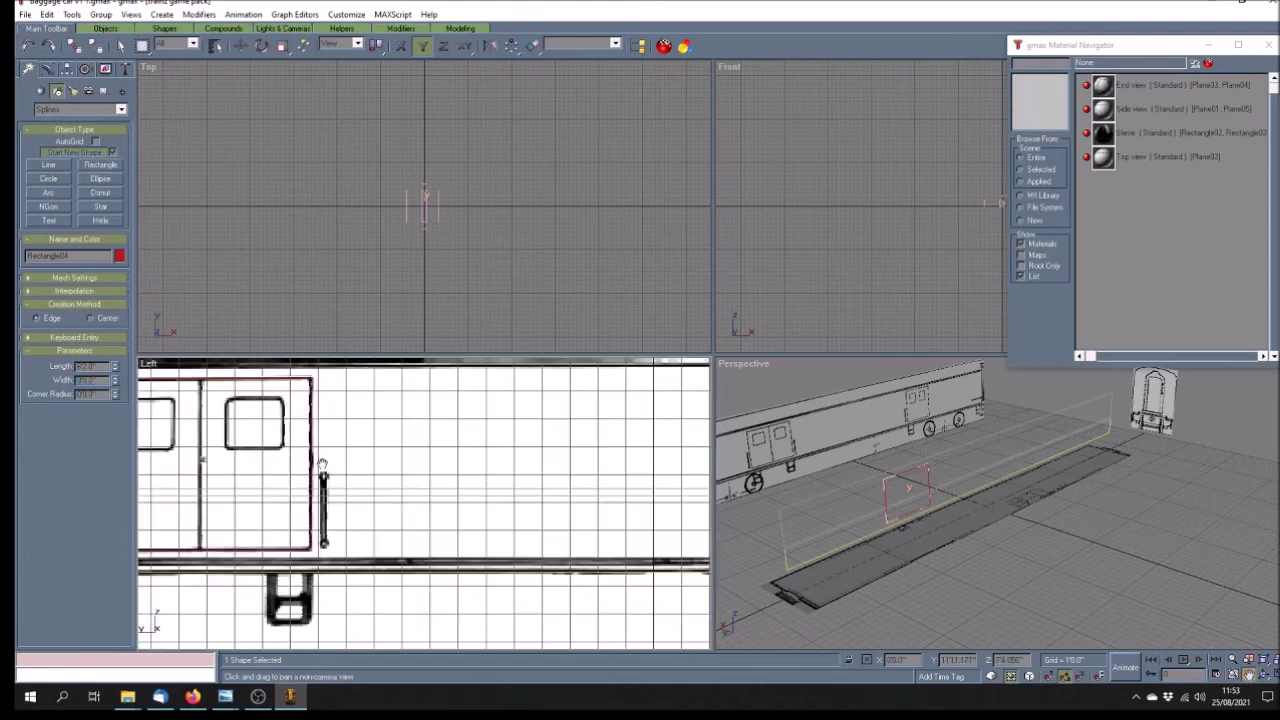
scroll(340, 452, "down", 4)
left_click_drag(530, 471, 500, 470)
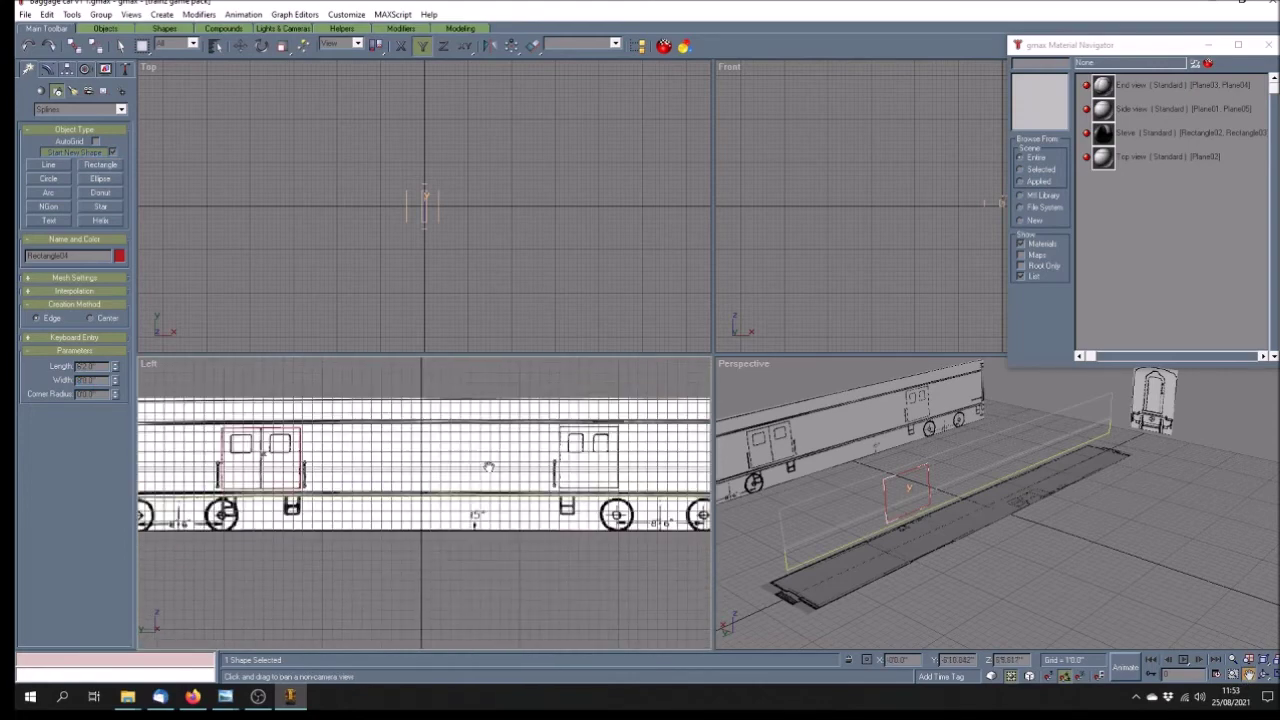
left_click(240, 47)
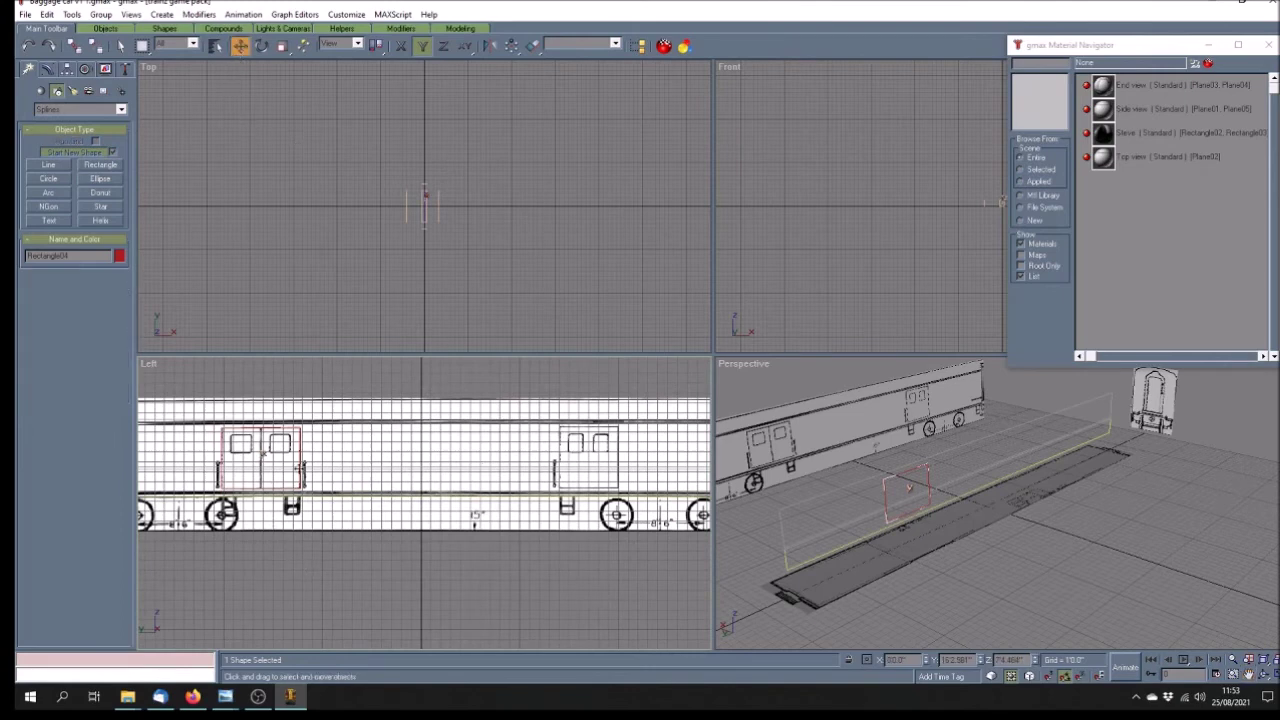
left_click(401, 46)
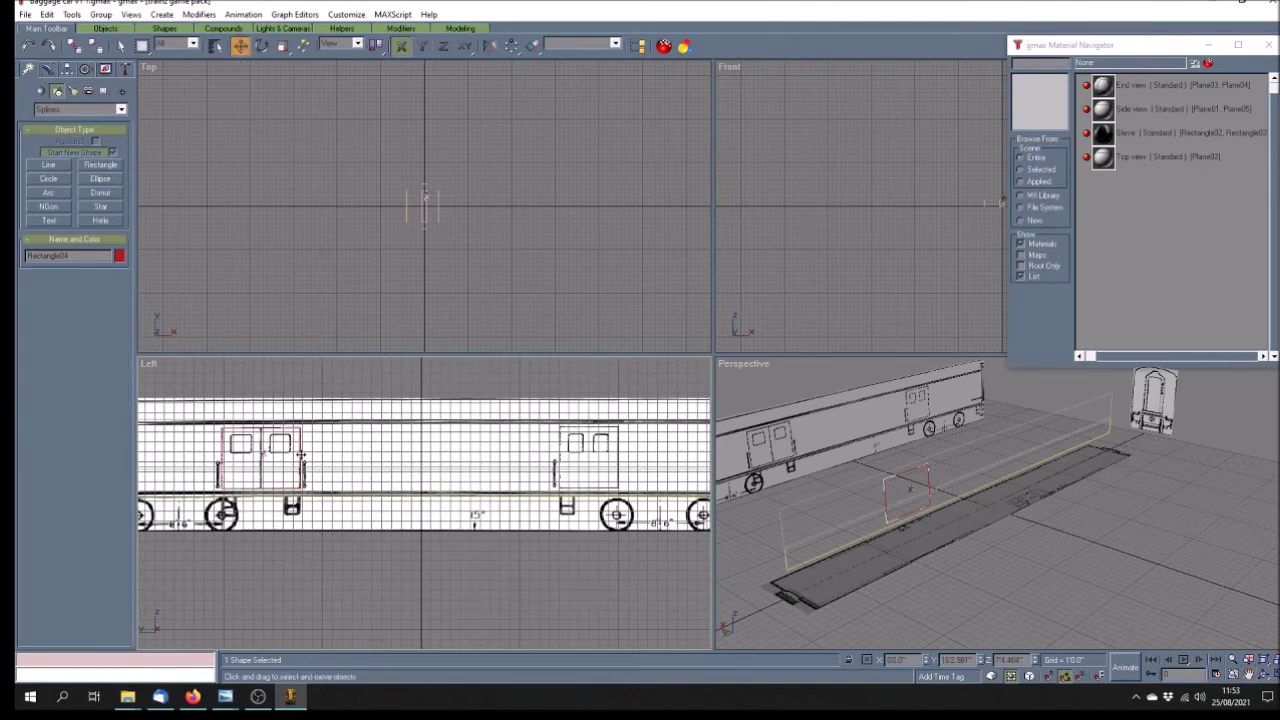
left_click_drag(302, 455, 630, 462, "shift")
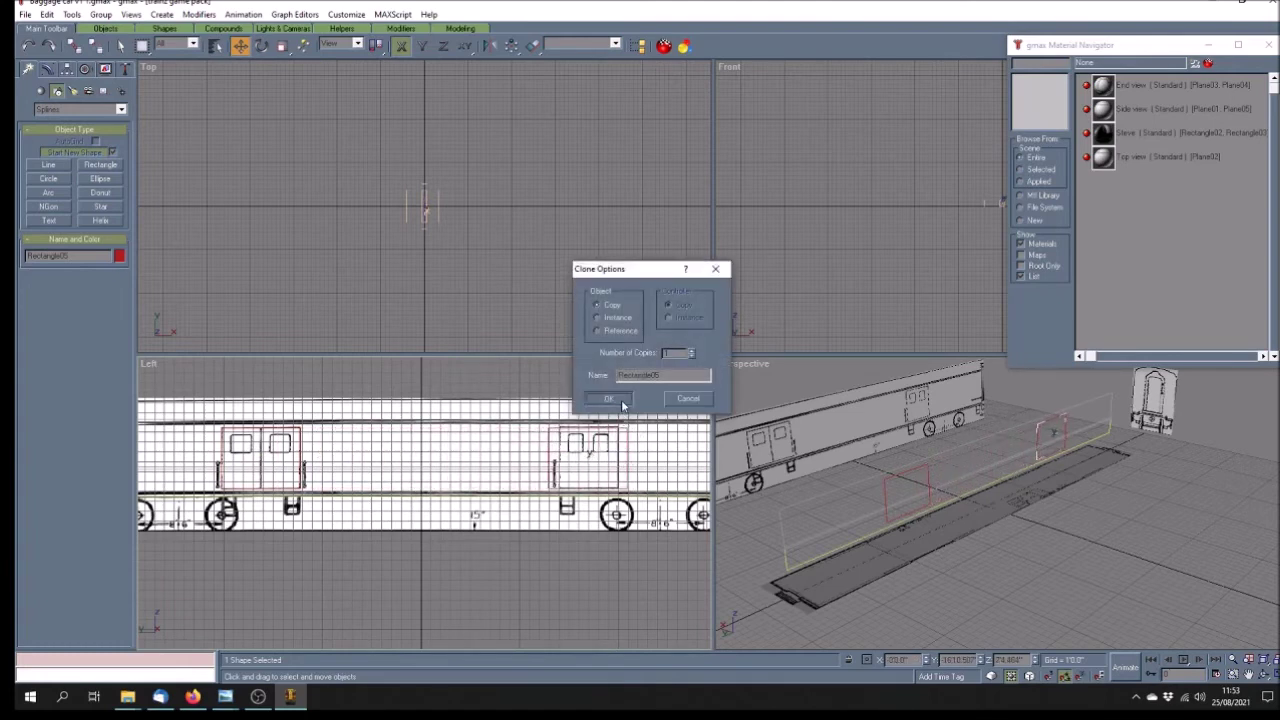
left_click(608, 398)
Set the copied rectangle's width to 6', shift it horizontally to match the narrower door outline, and deselect it
middle_click_drag(588, 451, 466, 454)
scroll(466, 455, "up", 4)
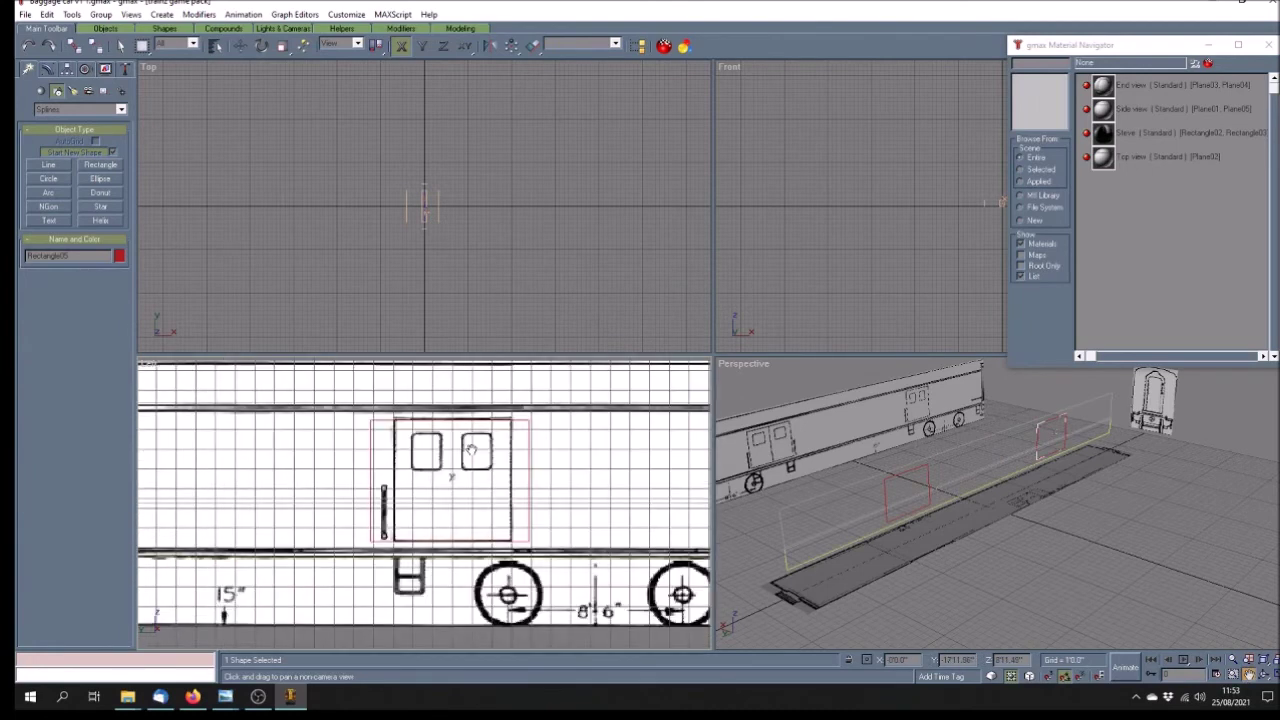
left_click(47, 69)
double_click(86, 378)
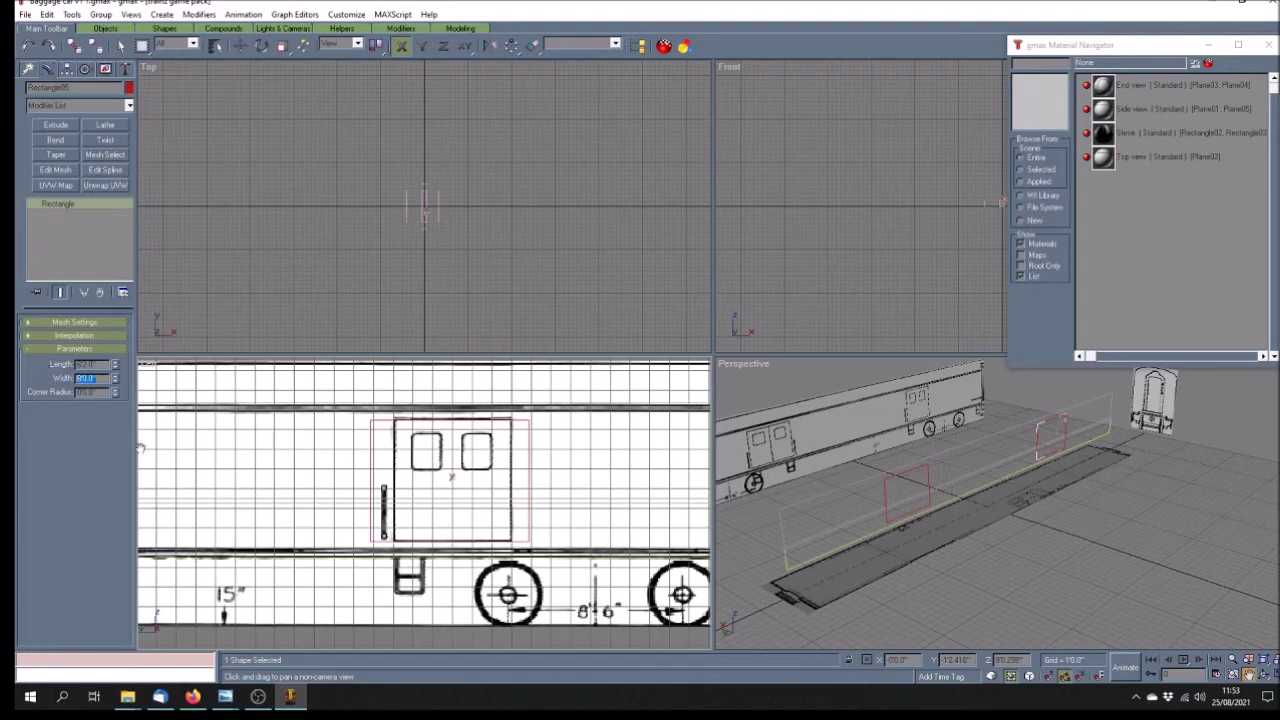
type("60")
key("Return")
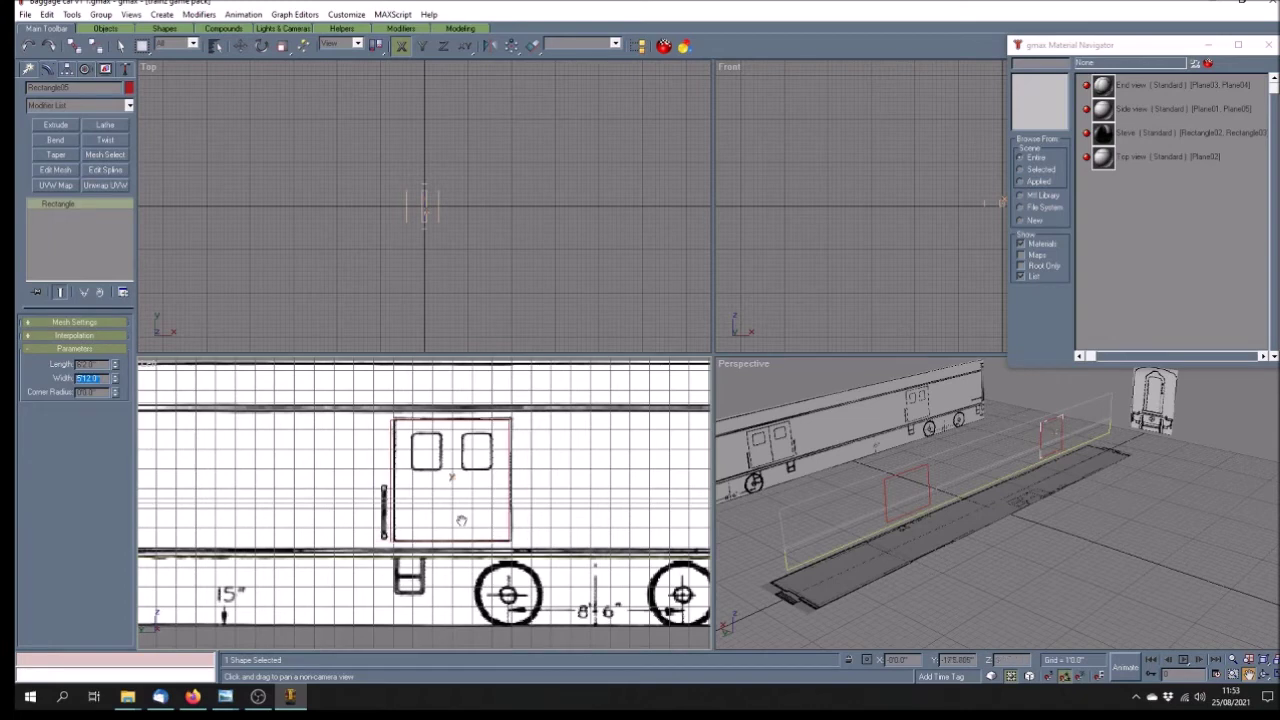
left_click(241, 46)
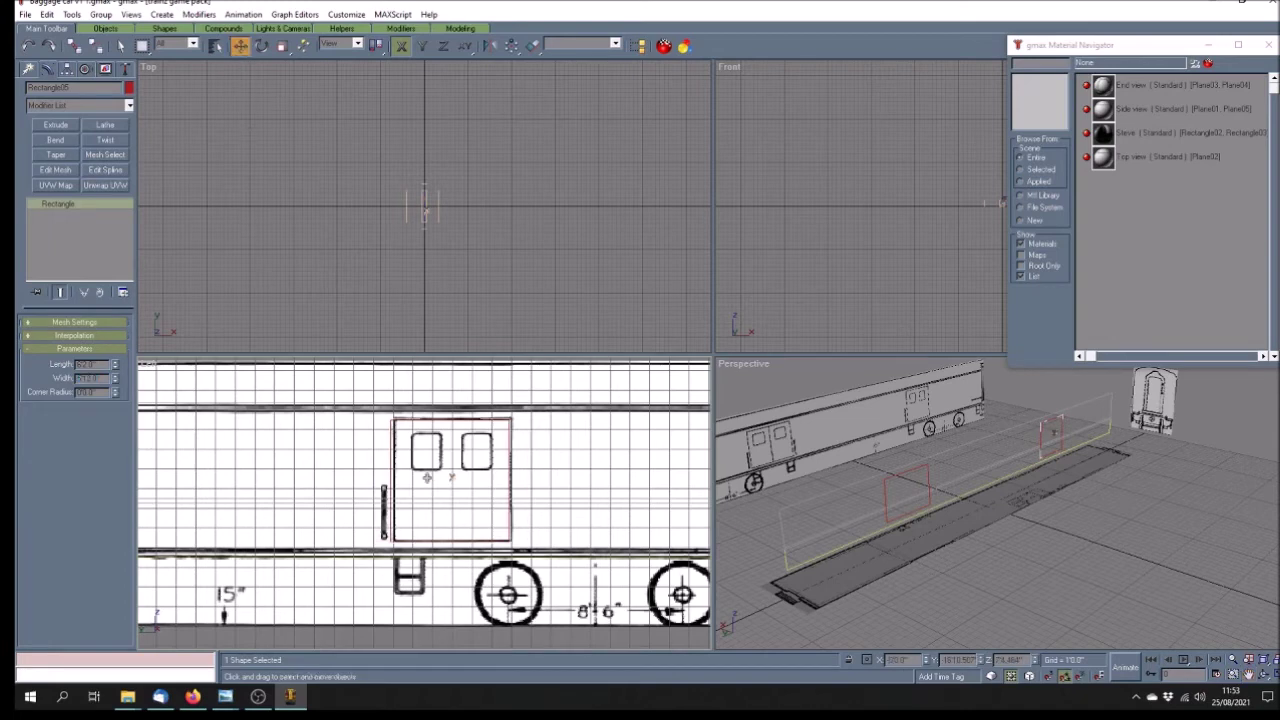
left_click_drag(389, 463, 392, 463)
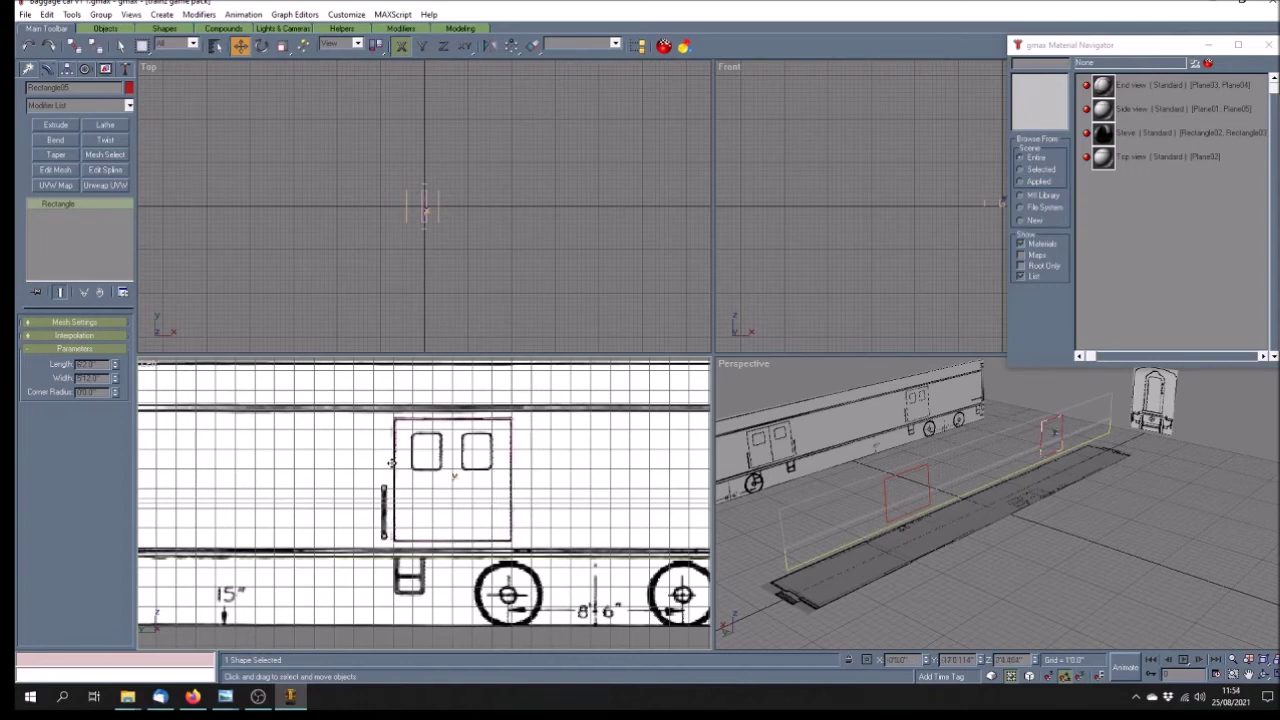
left_click(608, 332)
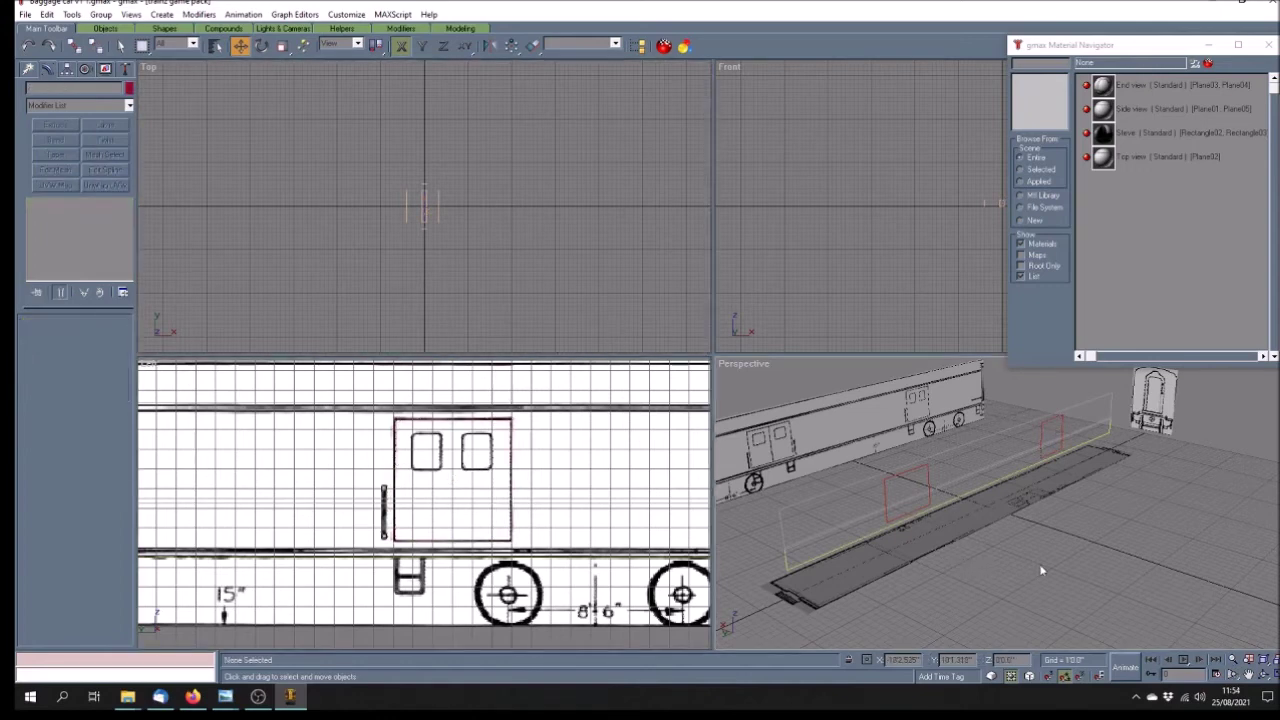
Select the 8' door rectangle in an enlarged perspective view, ready for moving
left_click(1248, 675)
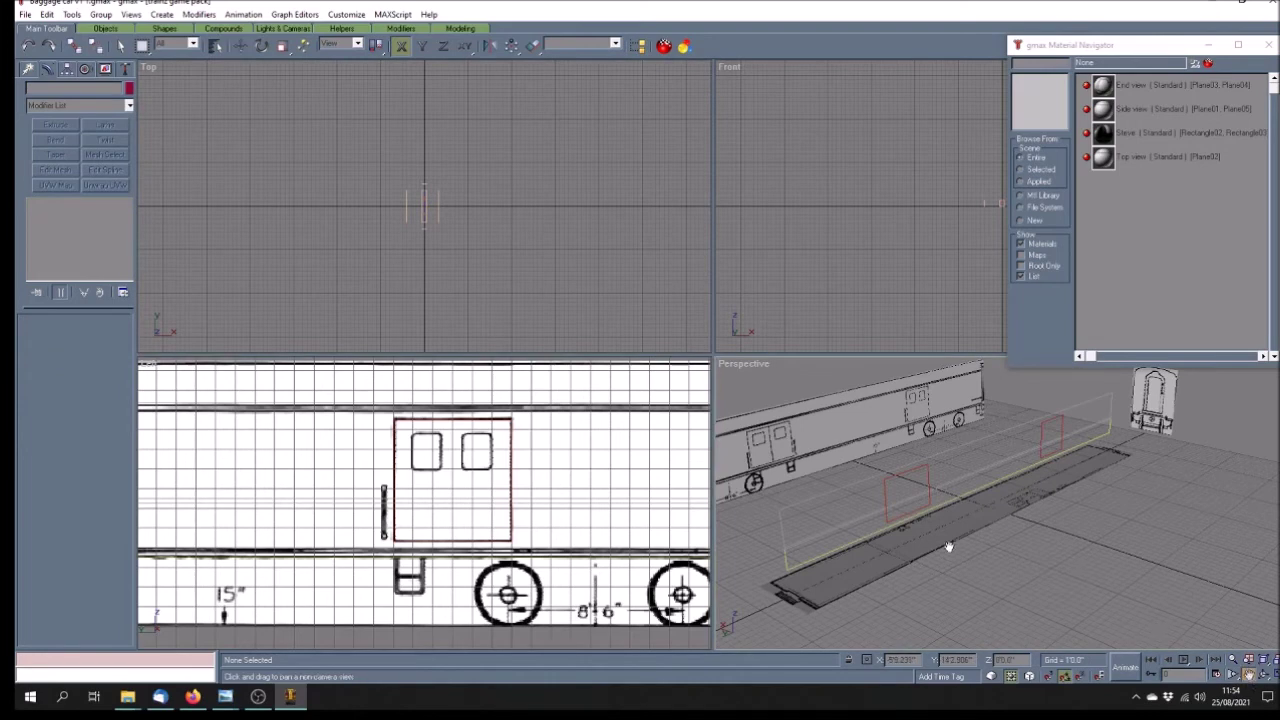
left_click_drag(946, 543, 940, 492)
key("w")
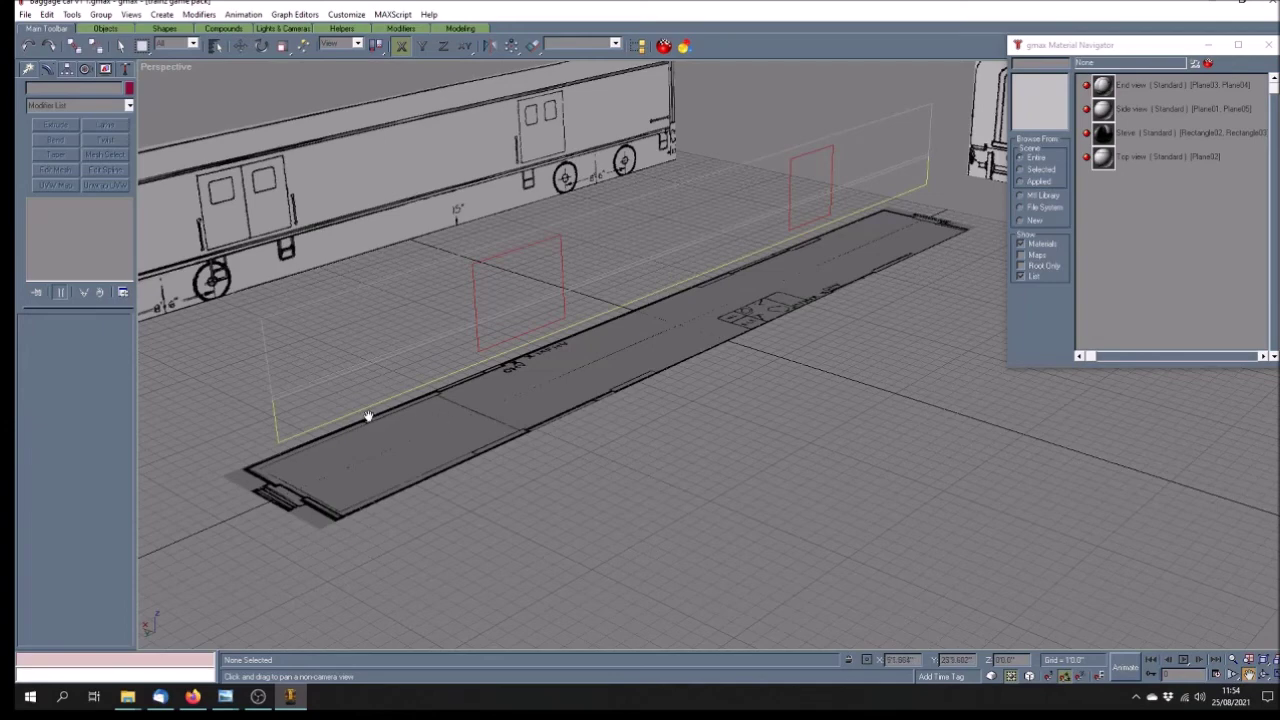
left_click(120, 45)
left_click(271, 399)
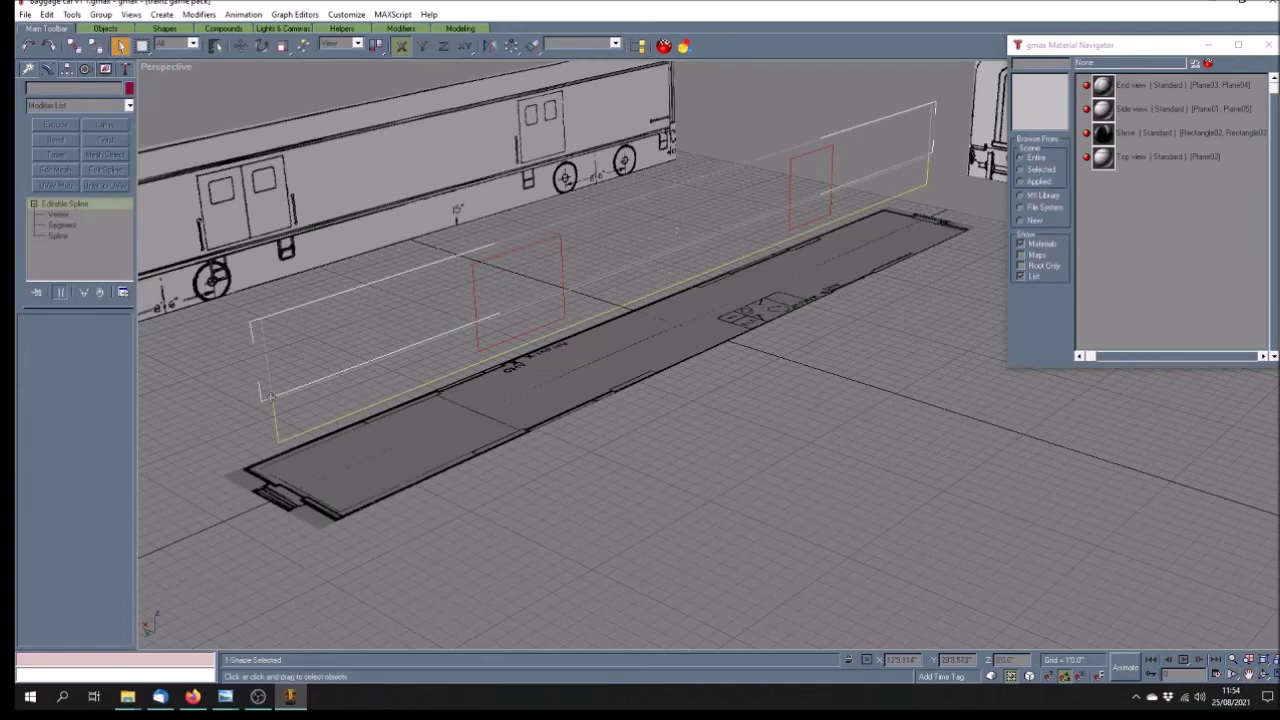
left_click(401, 318)
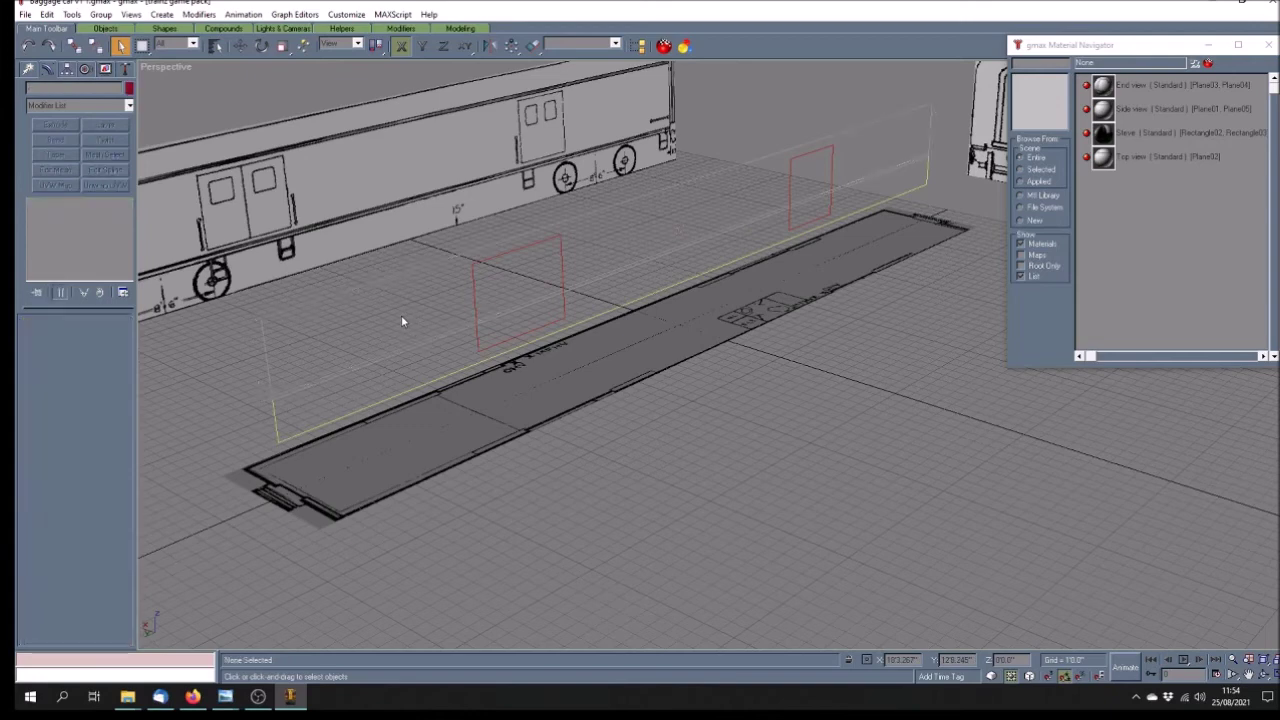
left_click(475, 291)
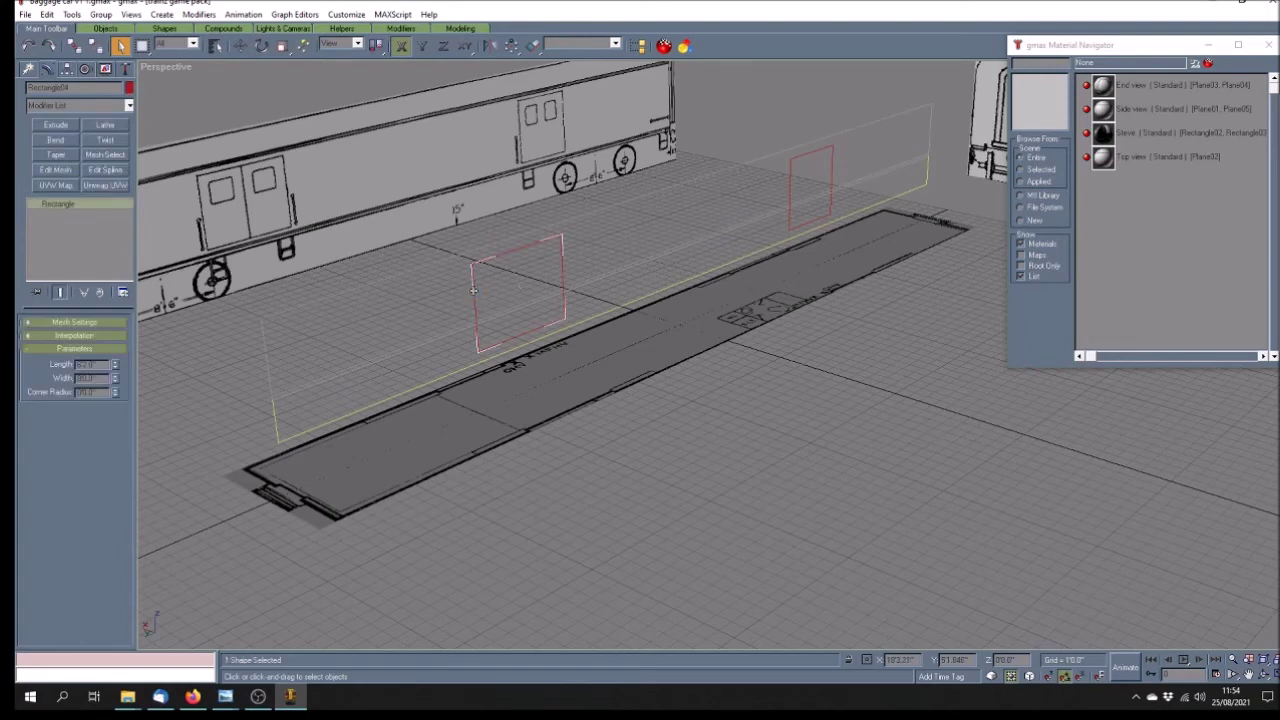
key("w")
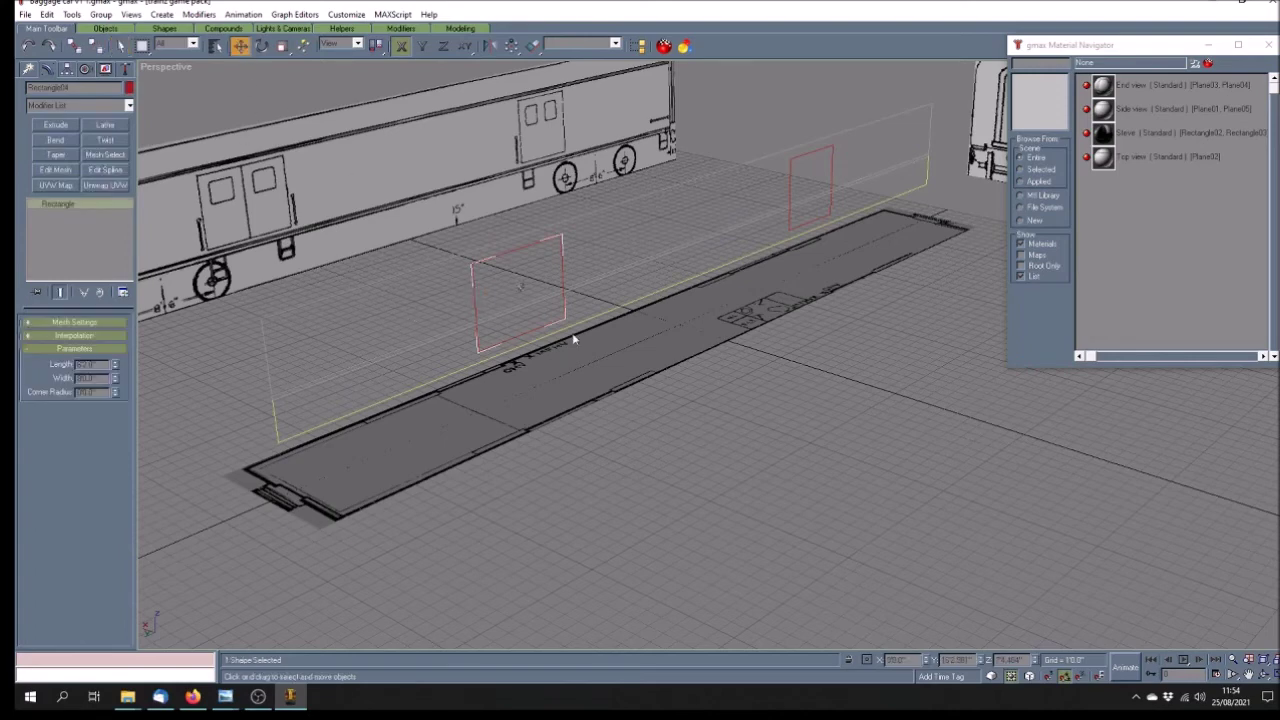
left_click(422, 46)
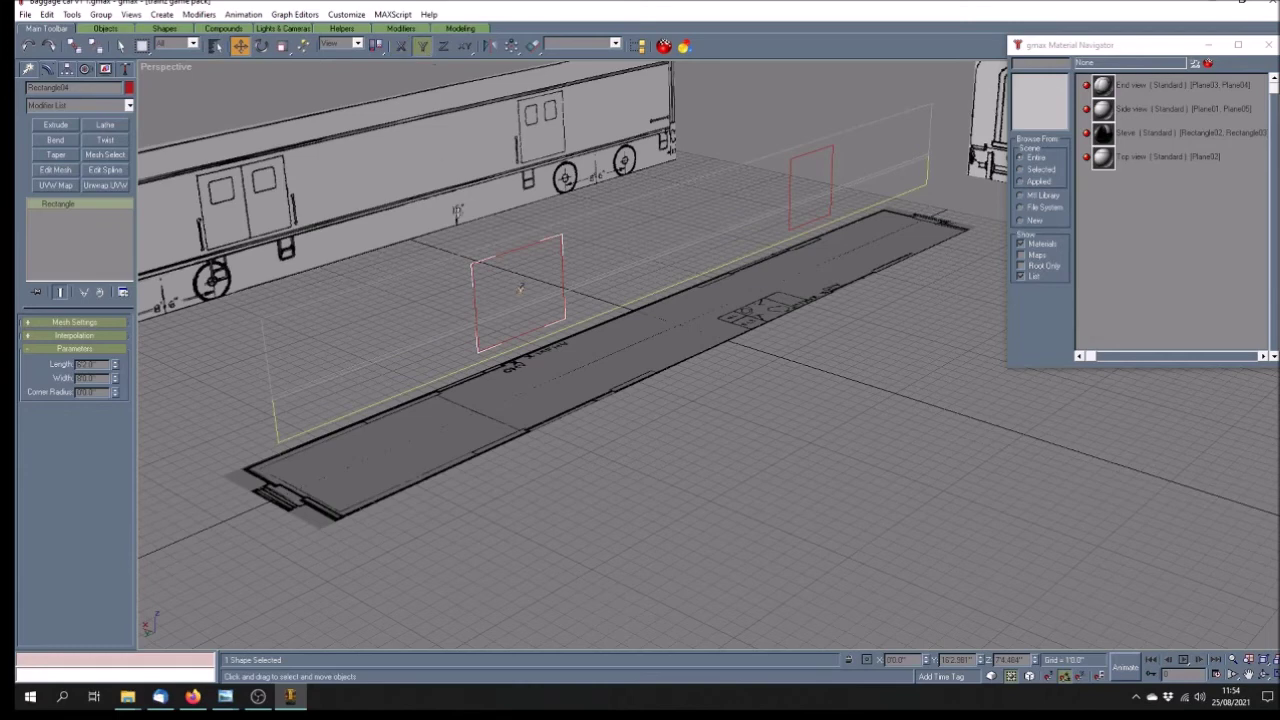
left_click_drag(520, 289, 492, 298, "shift")
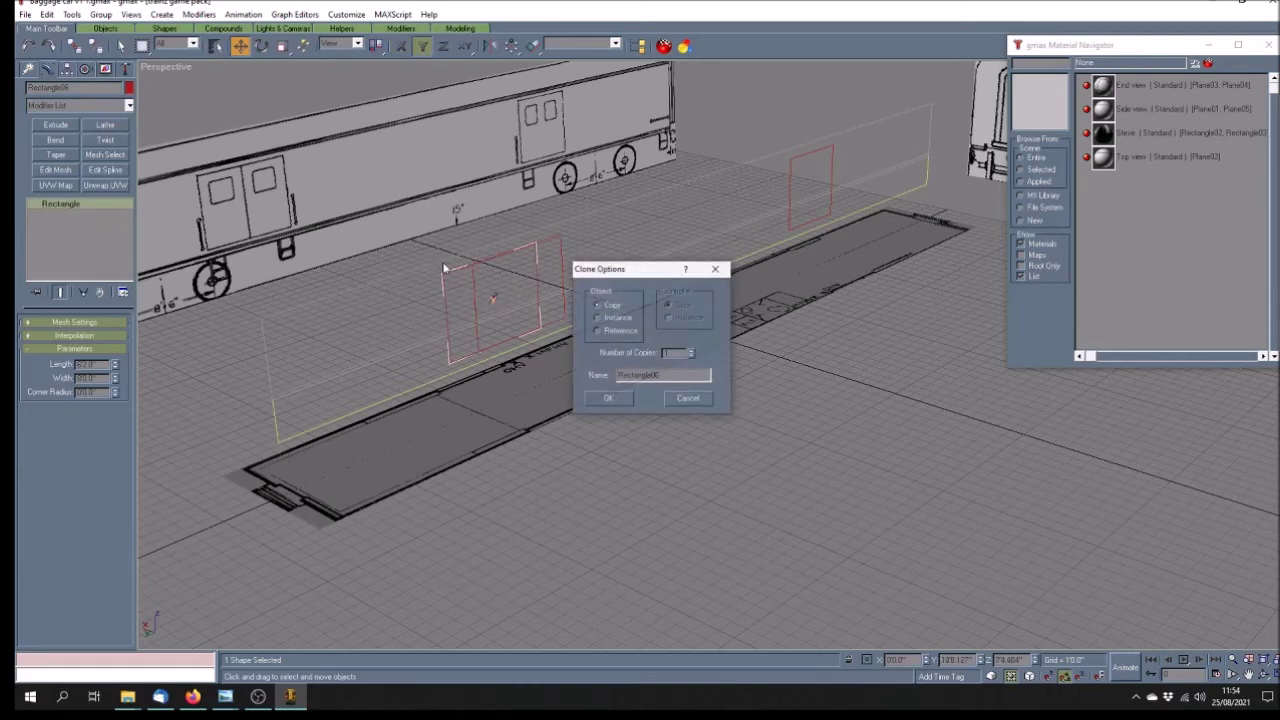
left_click(688, 399)
Clone the wide and the narrow door rectangles along the X axis as single copies, offset behind the car side
left_click(401, 47)
left_click_drag(477, 303, 390, 253, "shift")
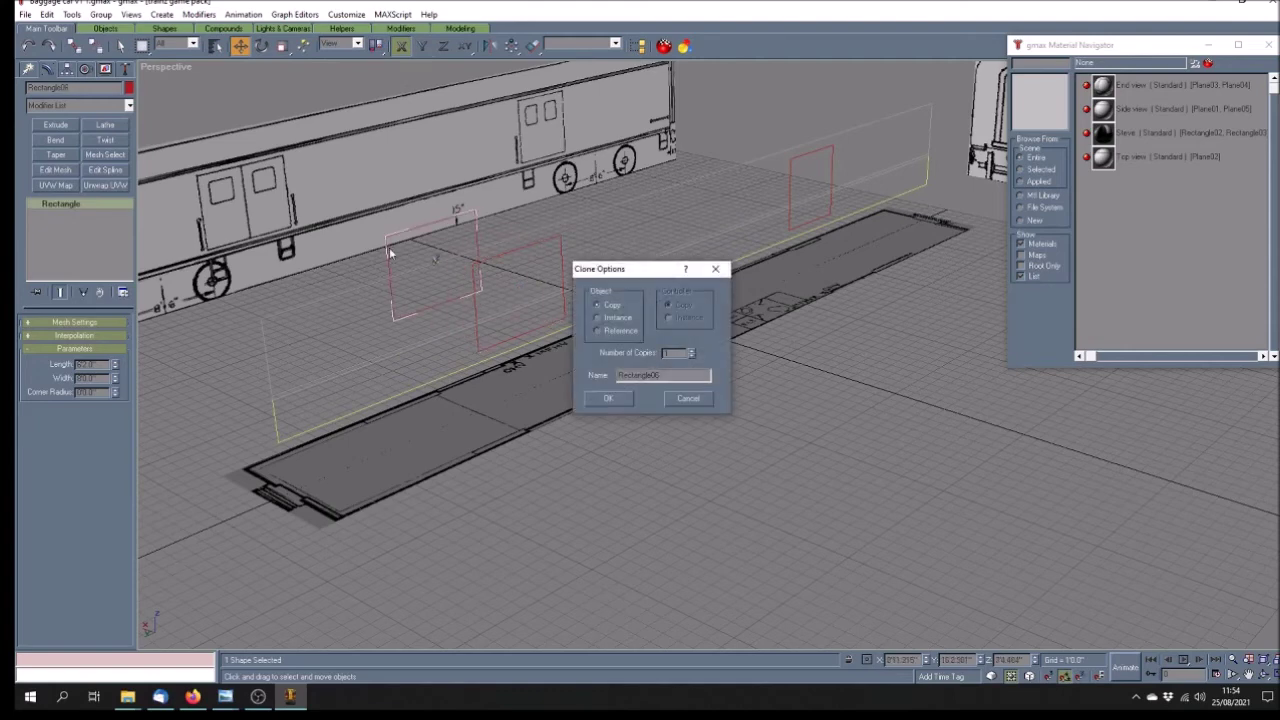
left_click(608, 398)
left_click_drag(790, 190, 702, 168, "shift")
left_click(608, 398)
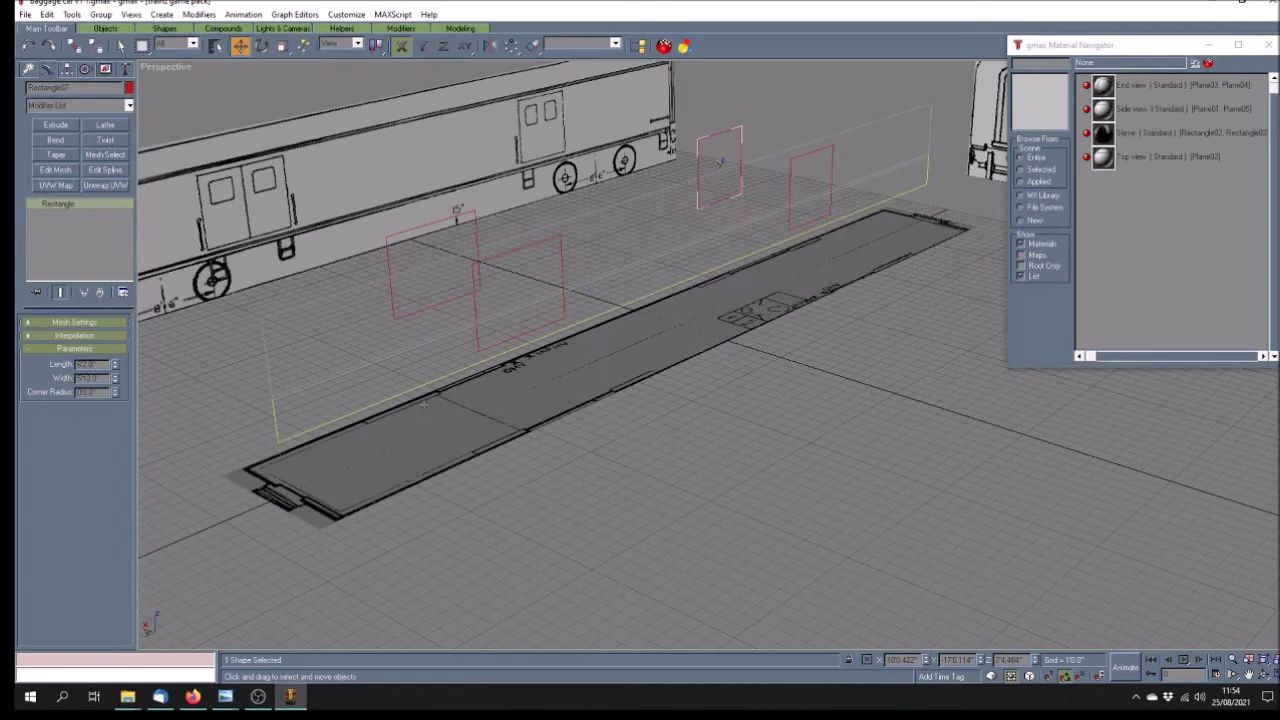
Convert the original wide and narrow door rectangles in the car side to editable splines
left_click(475, 306)
right_click(83, 205)
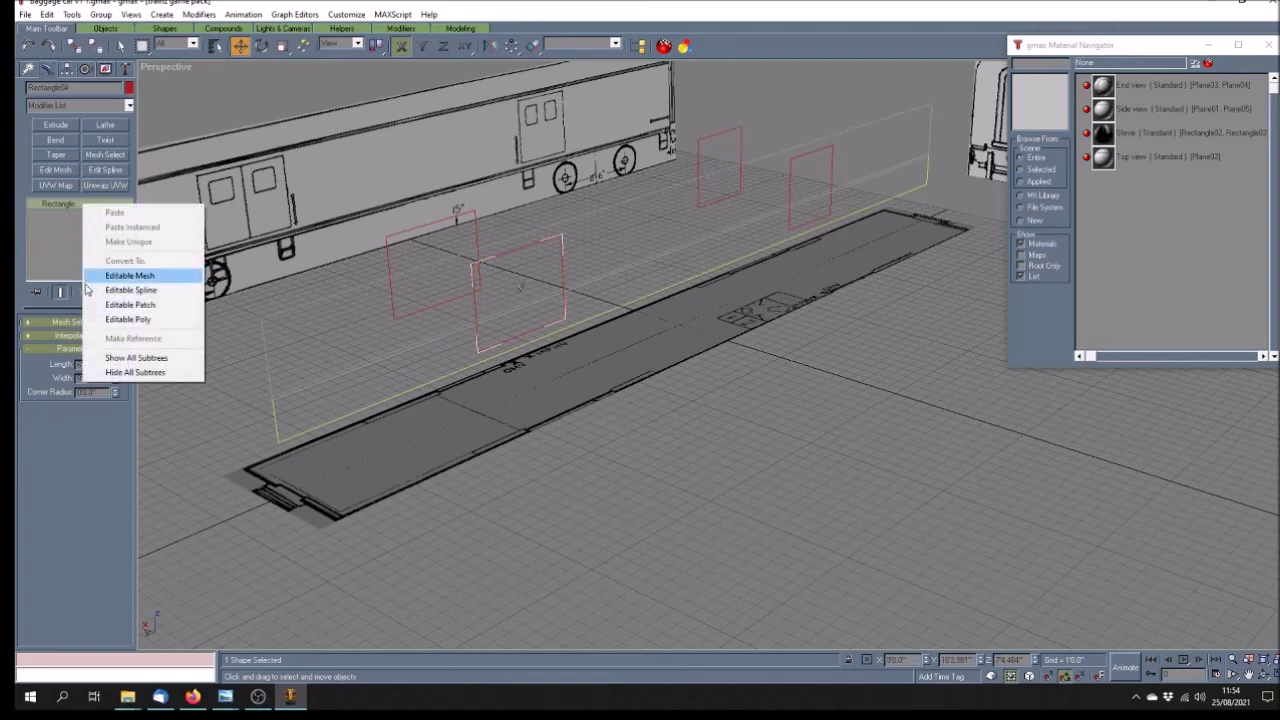
left_click(125, 289)
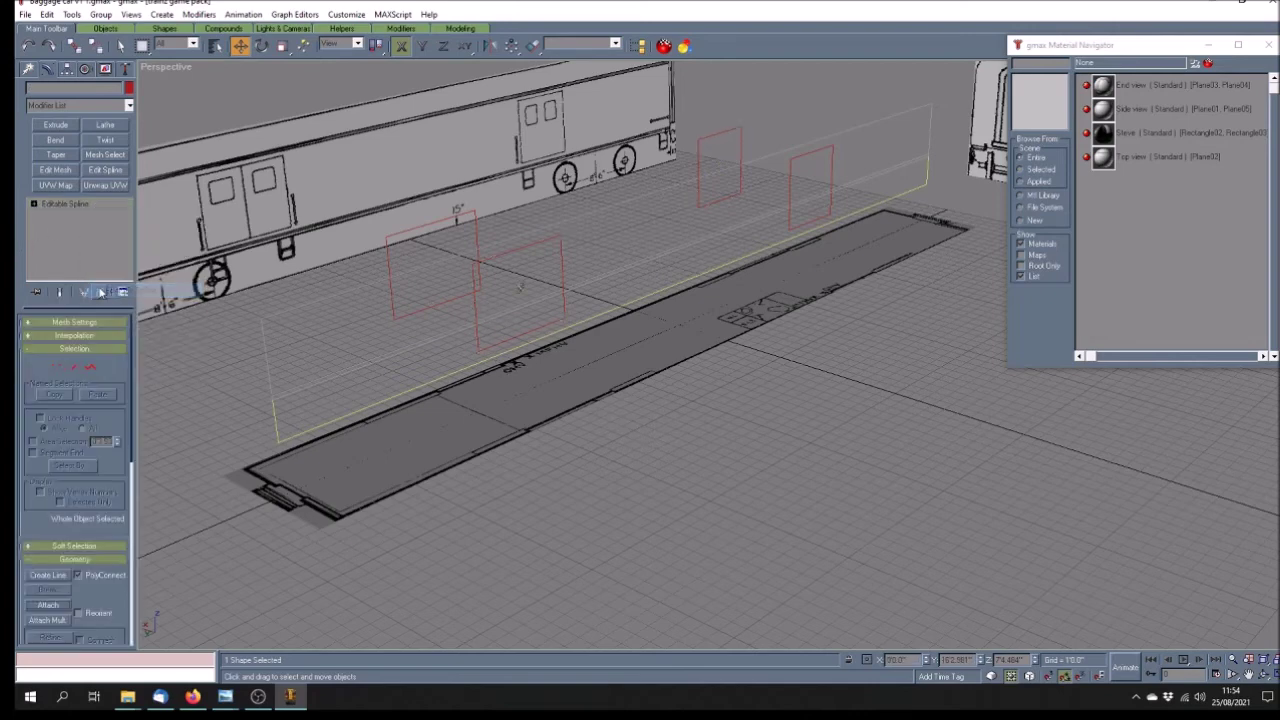
left_click(797, 189)
right_click(88, 206)
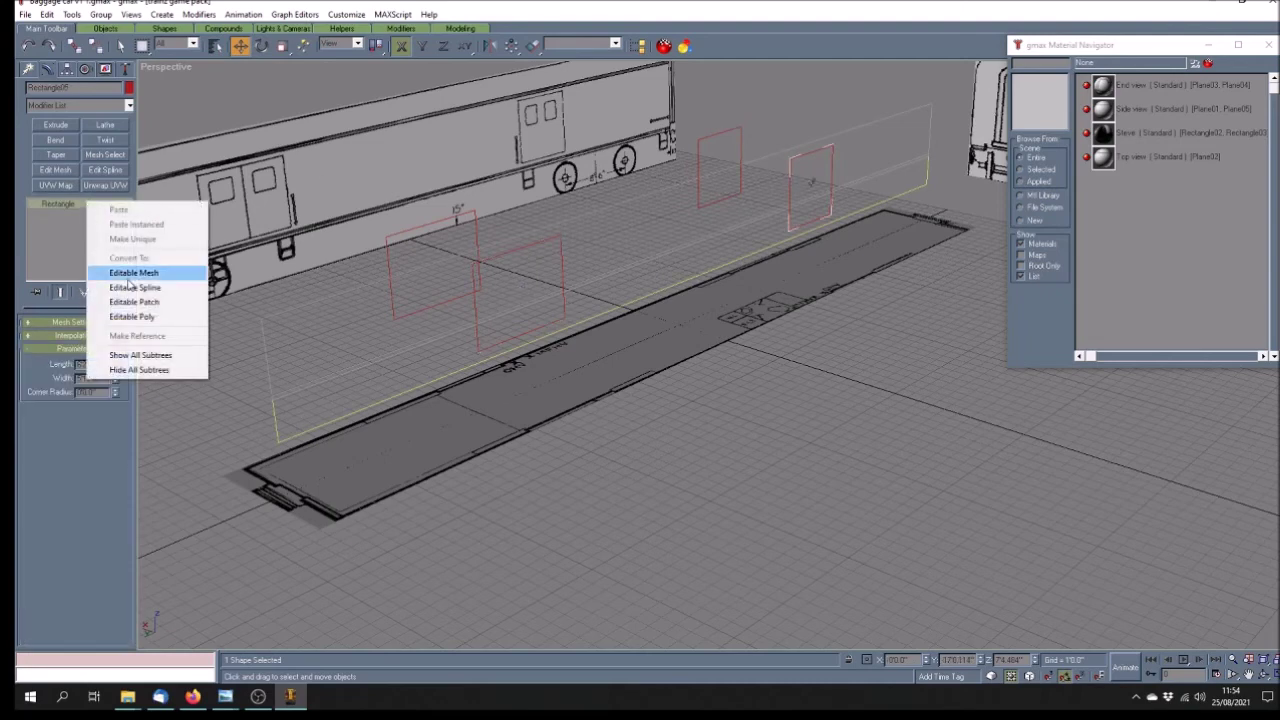
left_click(130, 289)
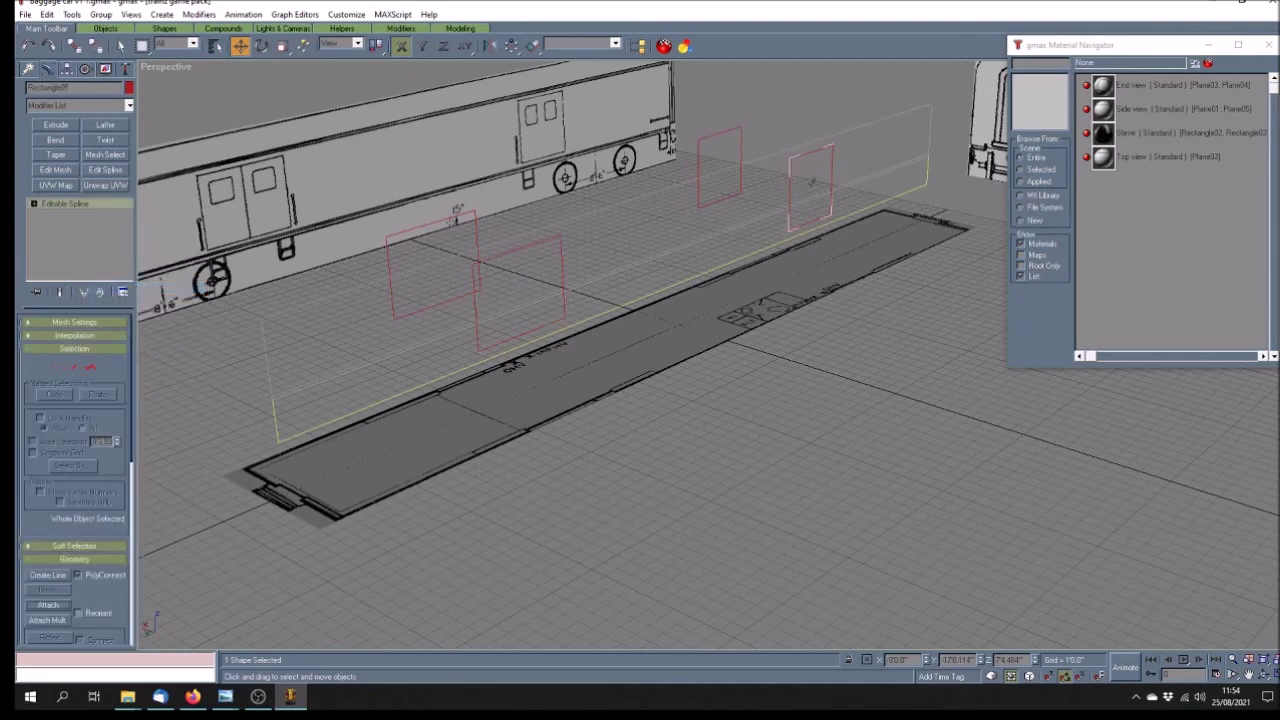
Delete the bottom segment of the original narrow door spline and leave segment editing
left_click(33, 204)
left_click(62, 225)
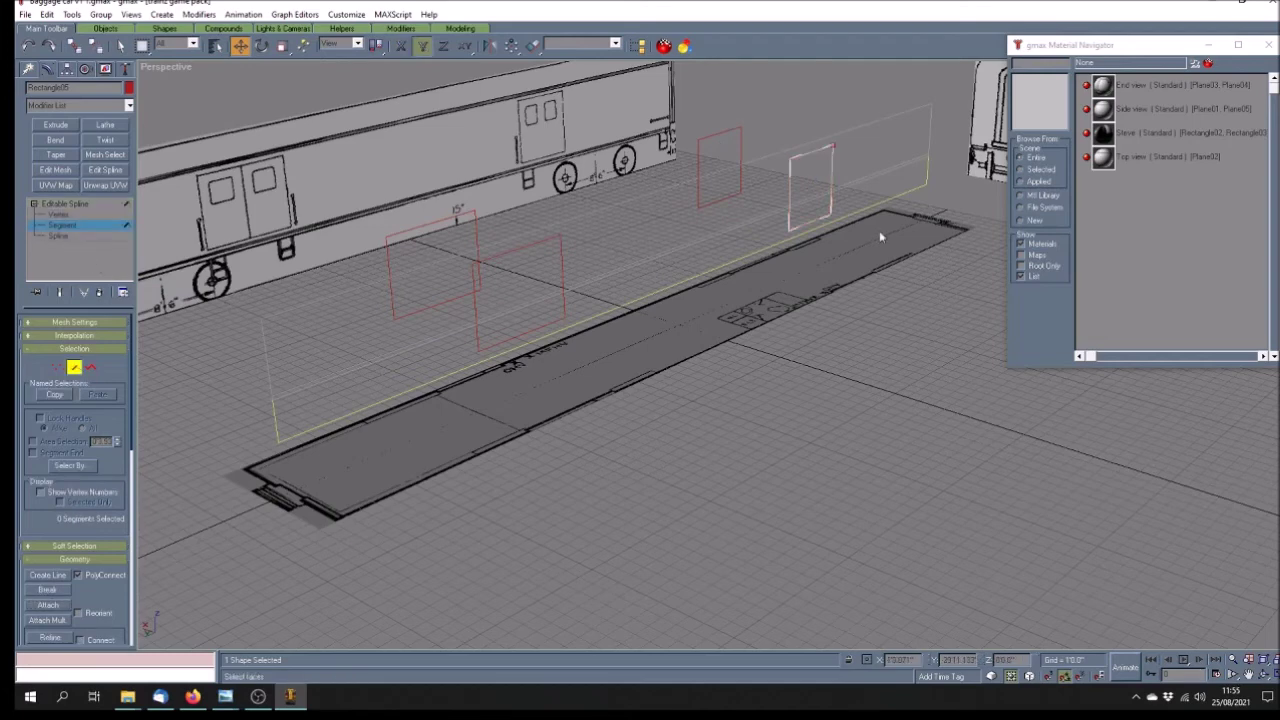
left_click(812, 226)
left_click(892, 315)
key("ctrl+b")
Delete the bottom segment of the original wide door spline and leave segment editing
left_click(475, 344)
left_click(34, 203)
left_click(62, 225)
left_click(521, 335)
left_click(738, 486)
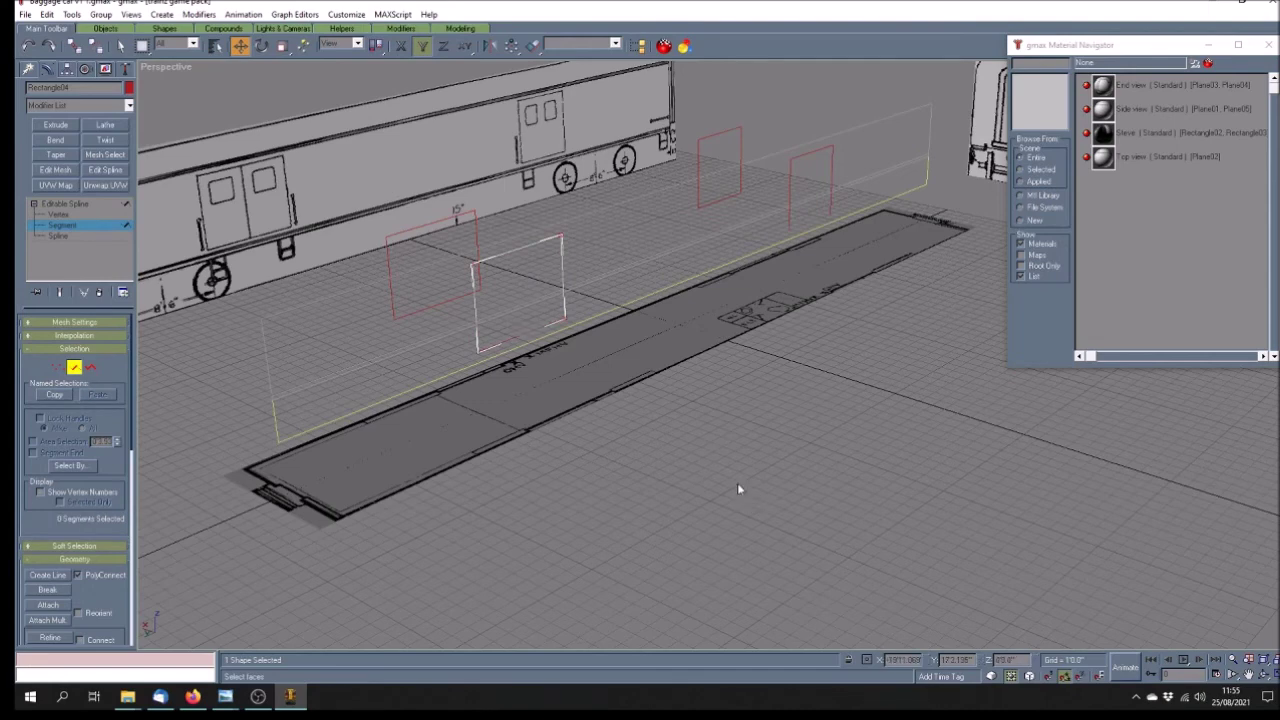
left_click(124, 205)
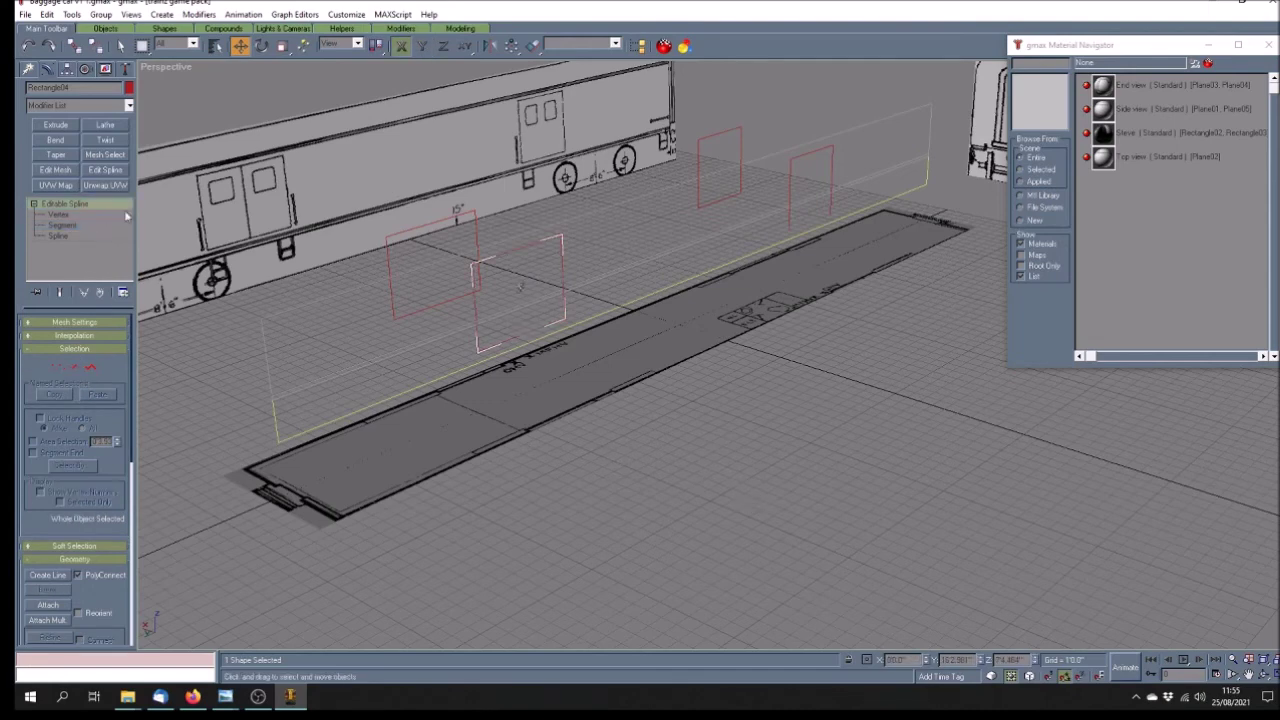
Isolate the car side and the two open door splines by hiding everything else, and restore the four-view layout
left_click(791, 183, "ctrl")
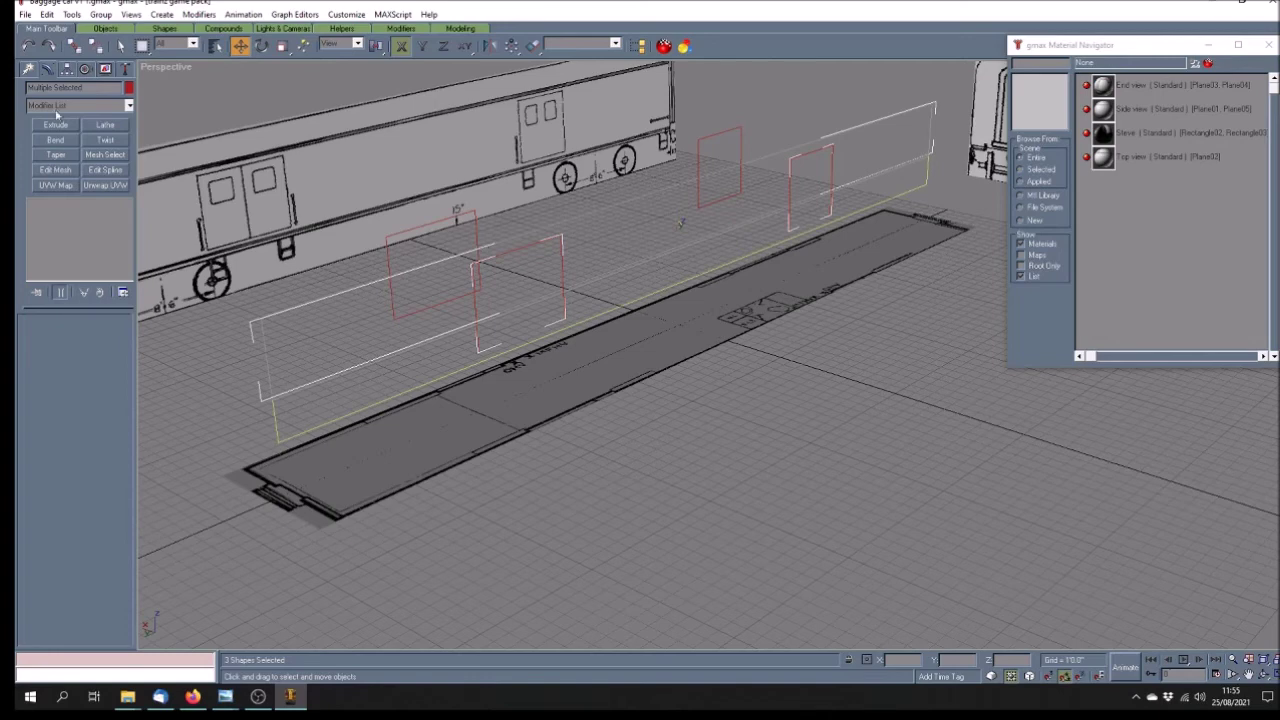
left_click(106, 69)
left_click(73, 364)
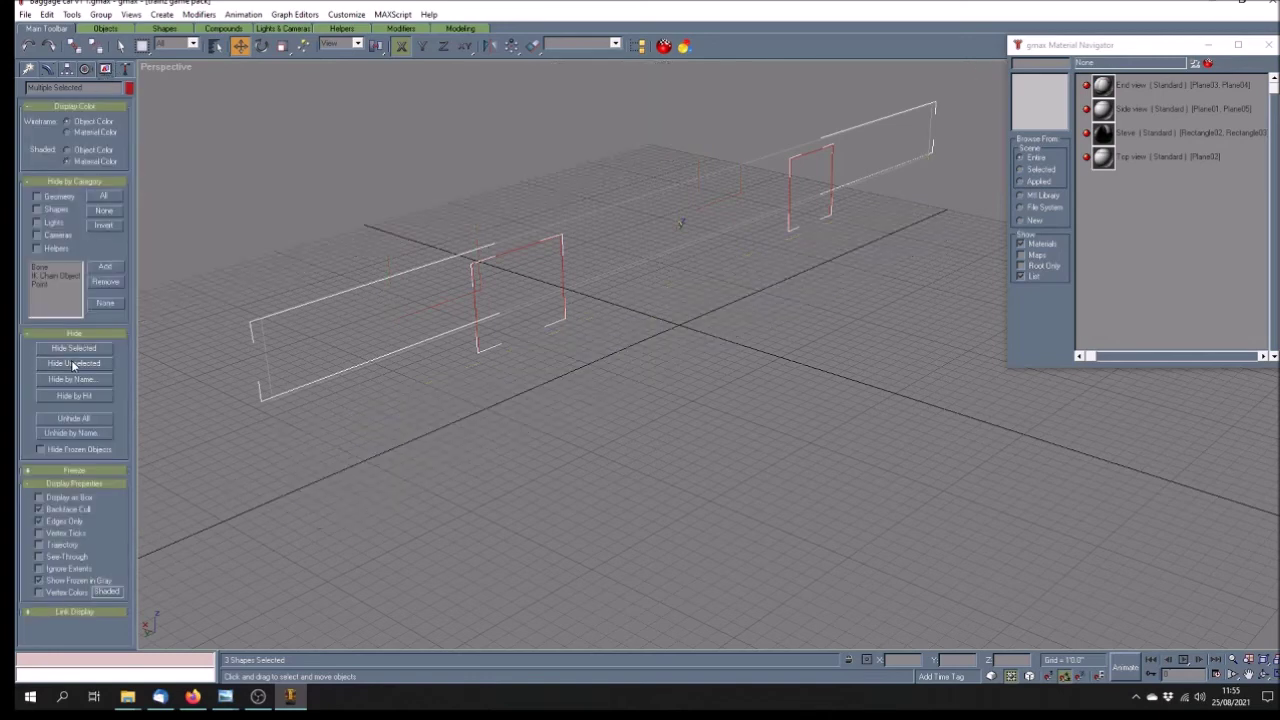
left_click(781, 360)
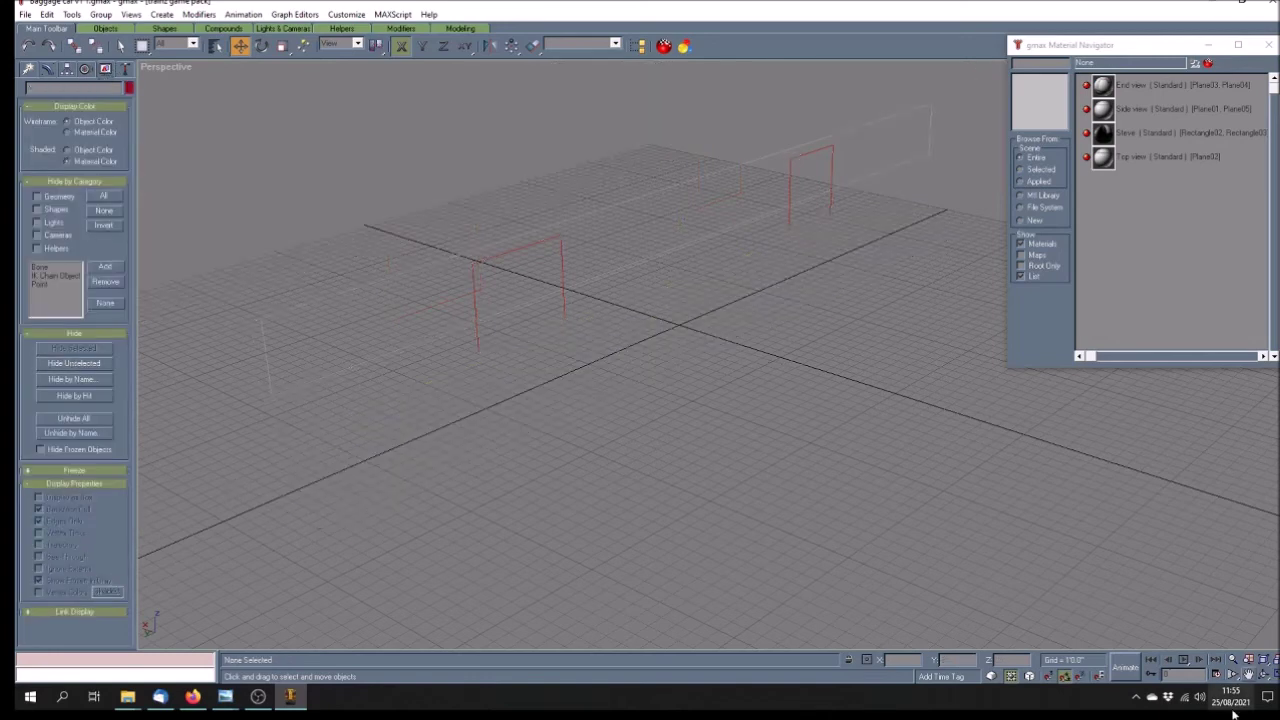
left_click(1272, 675)
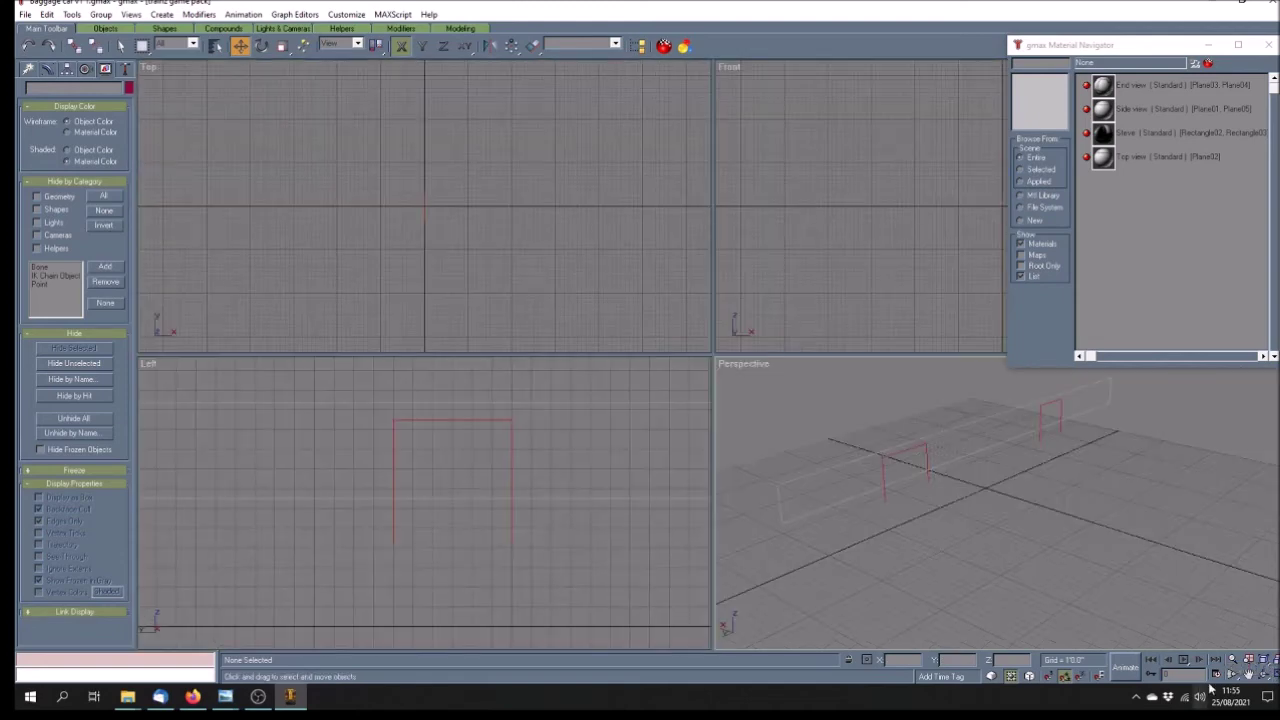
Check the Z height of the car side's bottom corner vertex in the Left view and leave vertex editing
left_click(1249, 676)
left_click_drag(451, 523, 466, 478)
left_click_drag(374, 477, 145, 450)
mouse_move(544, 480)
left_mouse_down()
mouse_move(429, 480)
mouse_move(371, 506)
mouse_move(382, 515)
left_mouse_up()
left_click(121, 46)
left_click(458, 482)
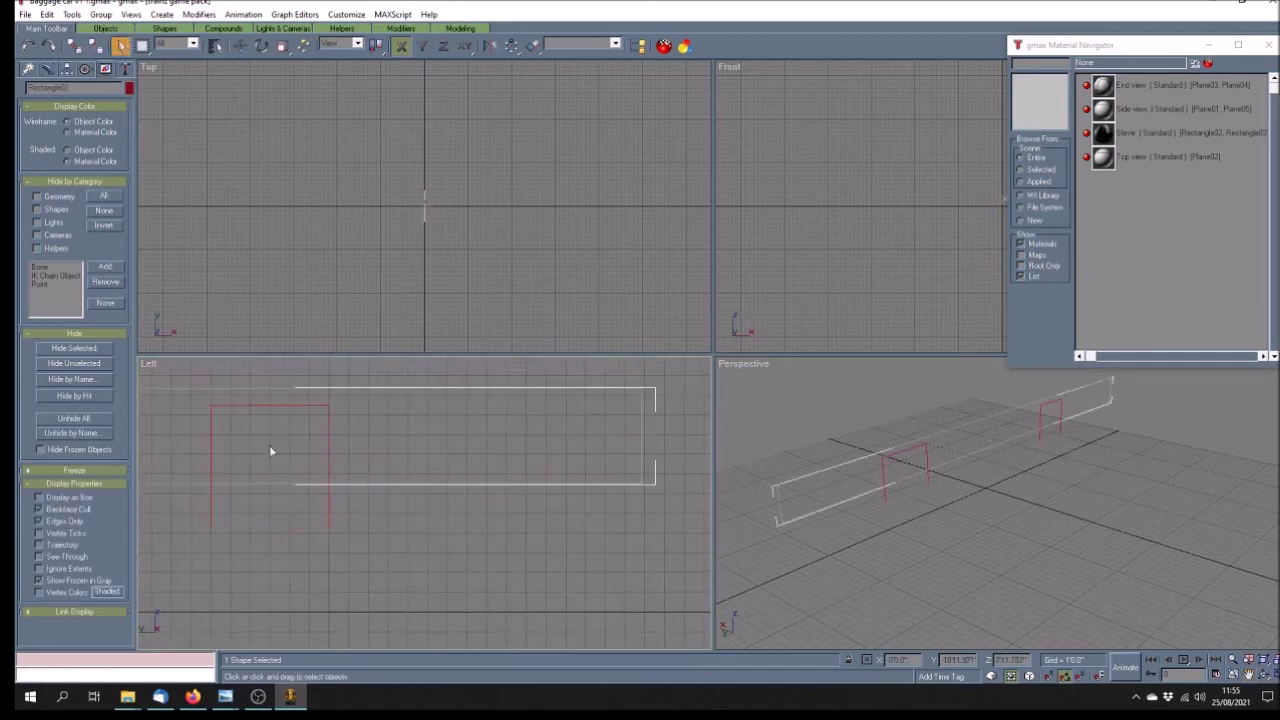
left_click(47, 68)
left_click(58, 214)
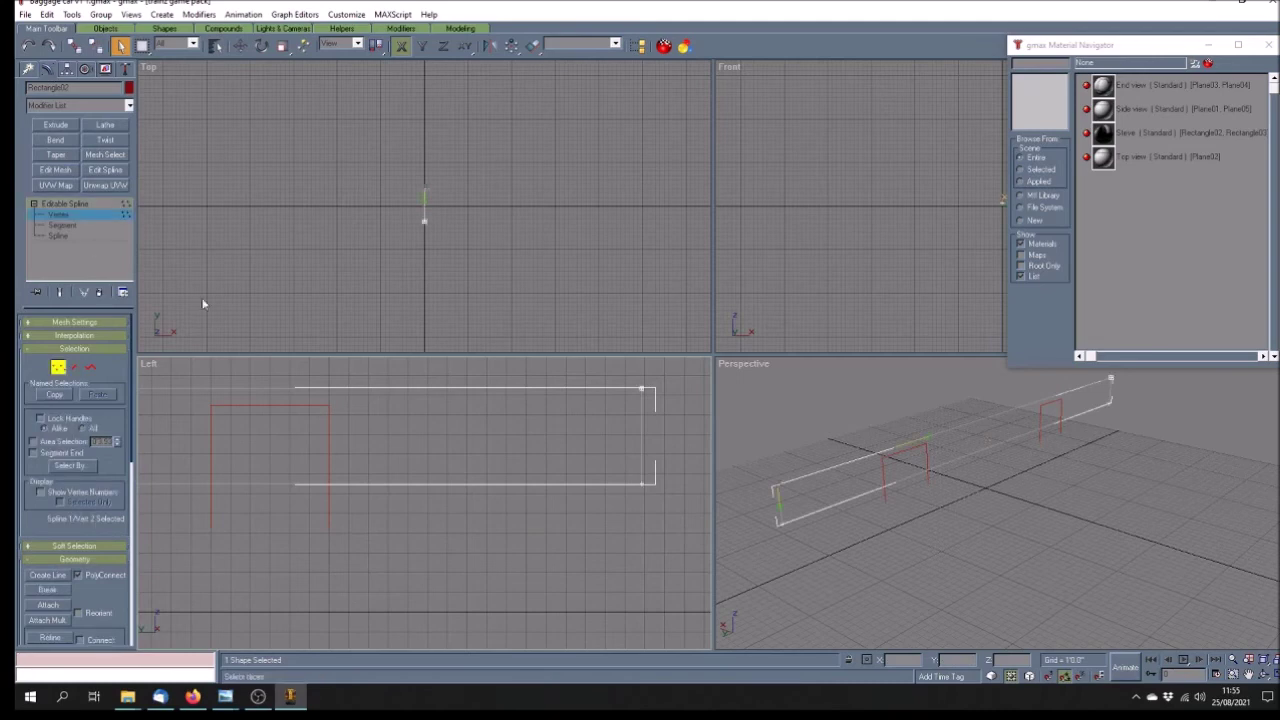
left_click_drag(670, 475, 596, 505)
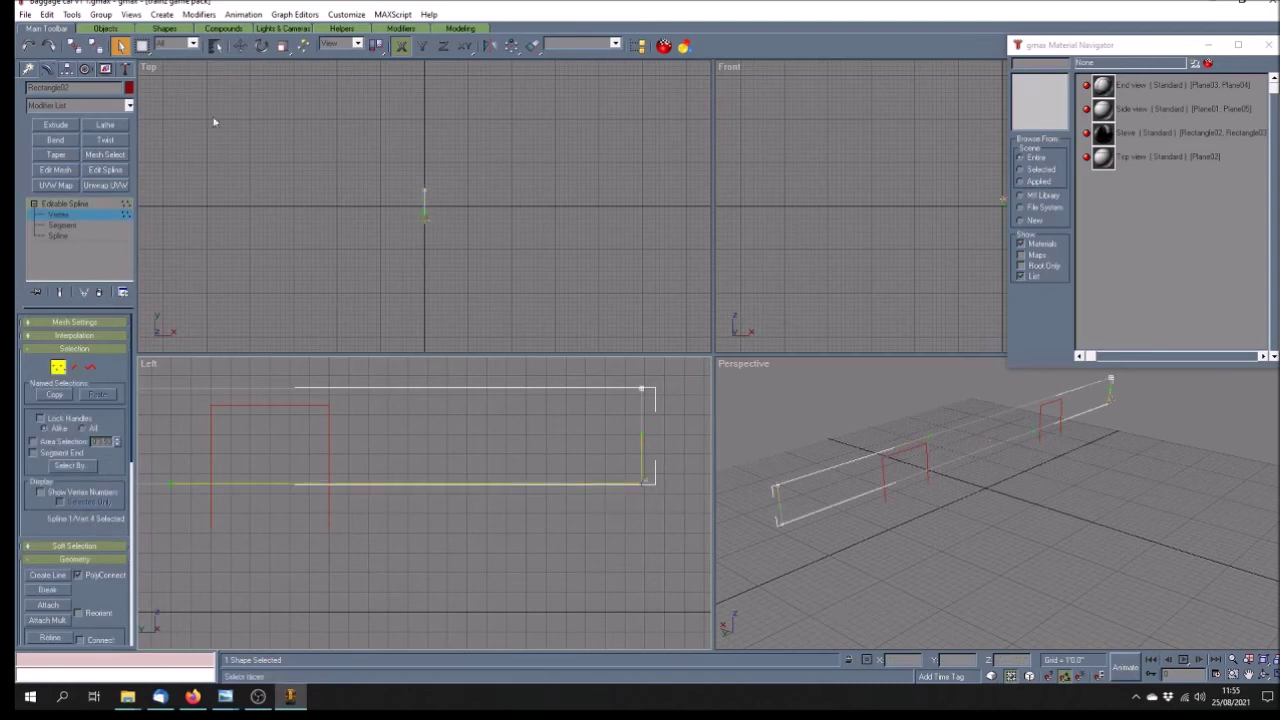
left_click(240, 46)
left_click(416, 553)
left_click(88, 205)
In the narrow door spline, set the Z height of the bottom-right vertex to 5'6"
left_click(330, 448)
left_click(50, 216)
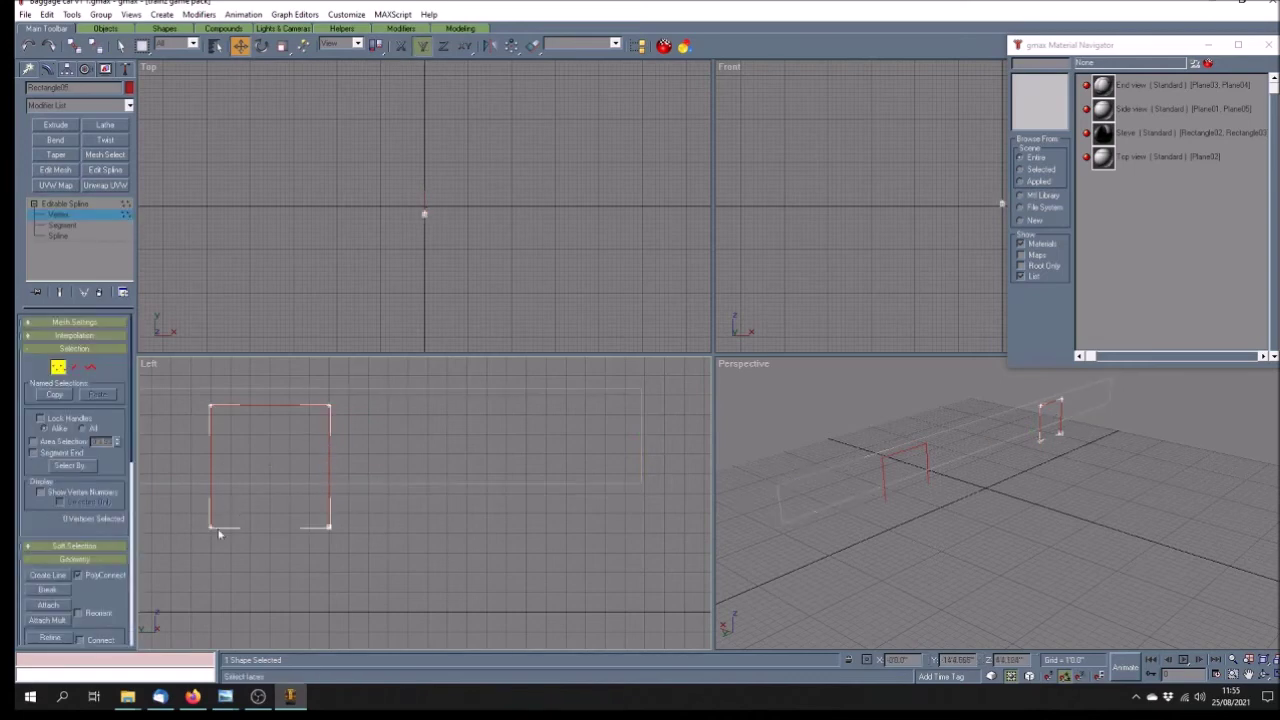
left_click(66, 226)
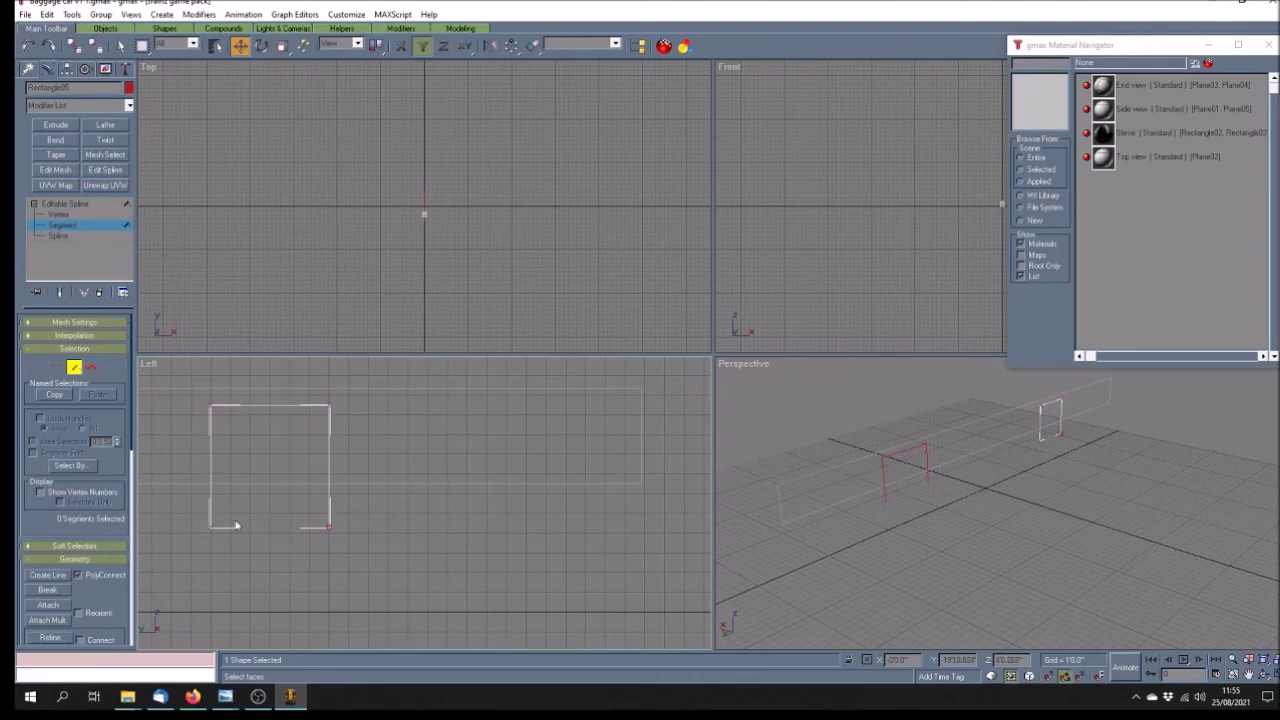
left_click(76, 215)
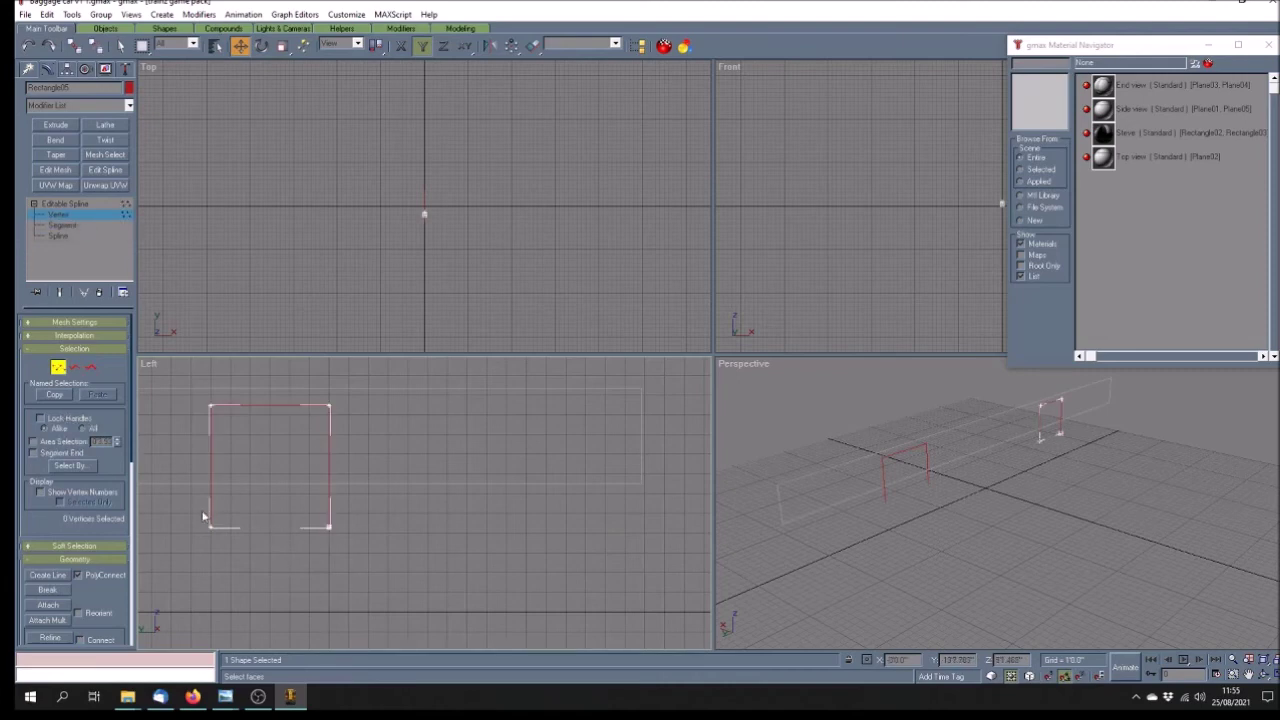
left_click(329, 526)
double_click(1012, 660)
type("55")
key("Return")
Set the Z height of the narrow door's bottom-left vertex to 5'6" and leave vertex editing
left_click_drag(180, 517, 293, 557)
double_click(1010, 660)
type("56")
key("Return")
left_click(517, 524)
scroll(552, 517, "down", 5)
left_click(103, 216)
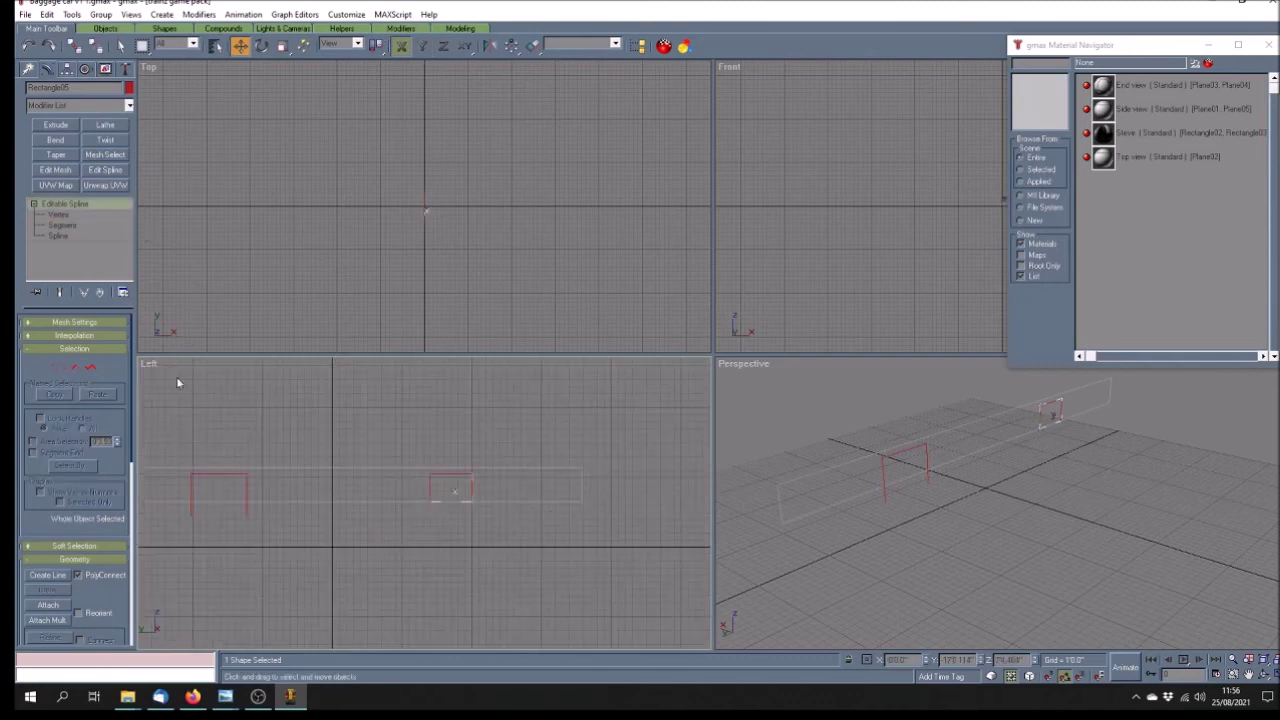
Set the Z height of both bottom vertices of the wide door spline to 5'6" and leave vertex editing
left_click(240, 495)
left_click(62, 214)
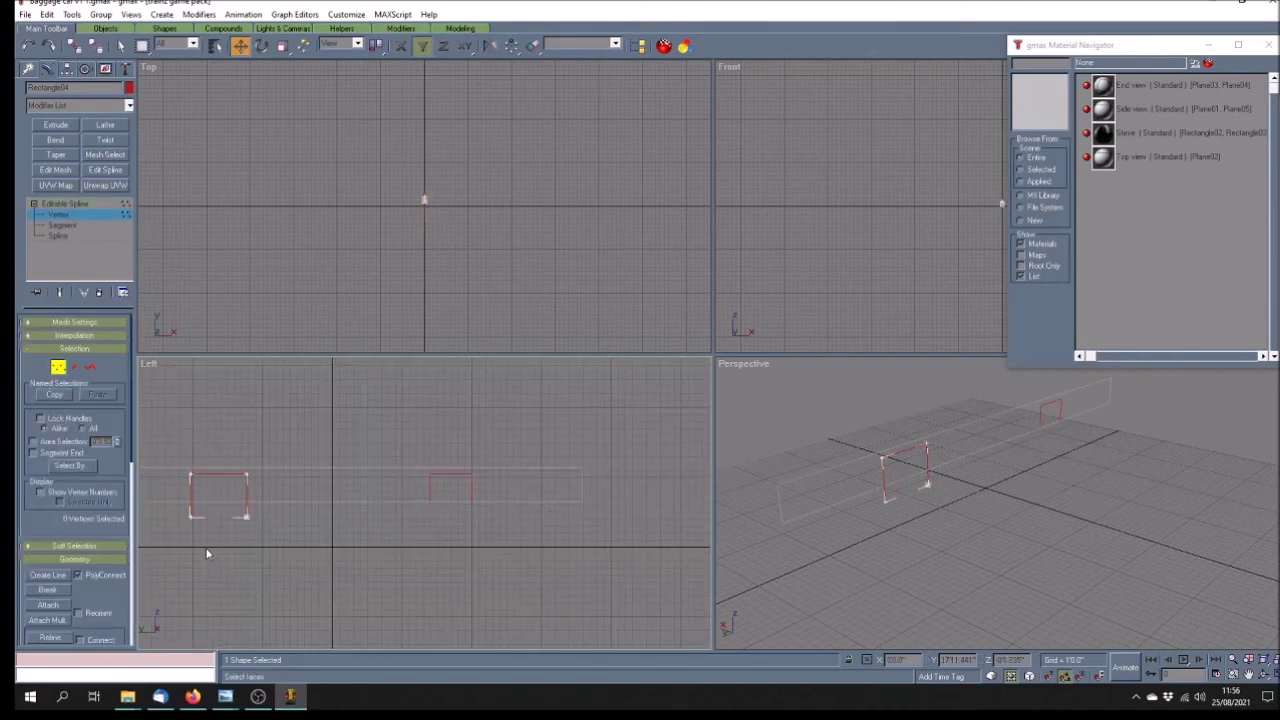
left_click_drag(176, 517, 206, 538)
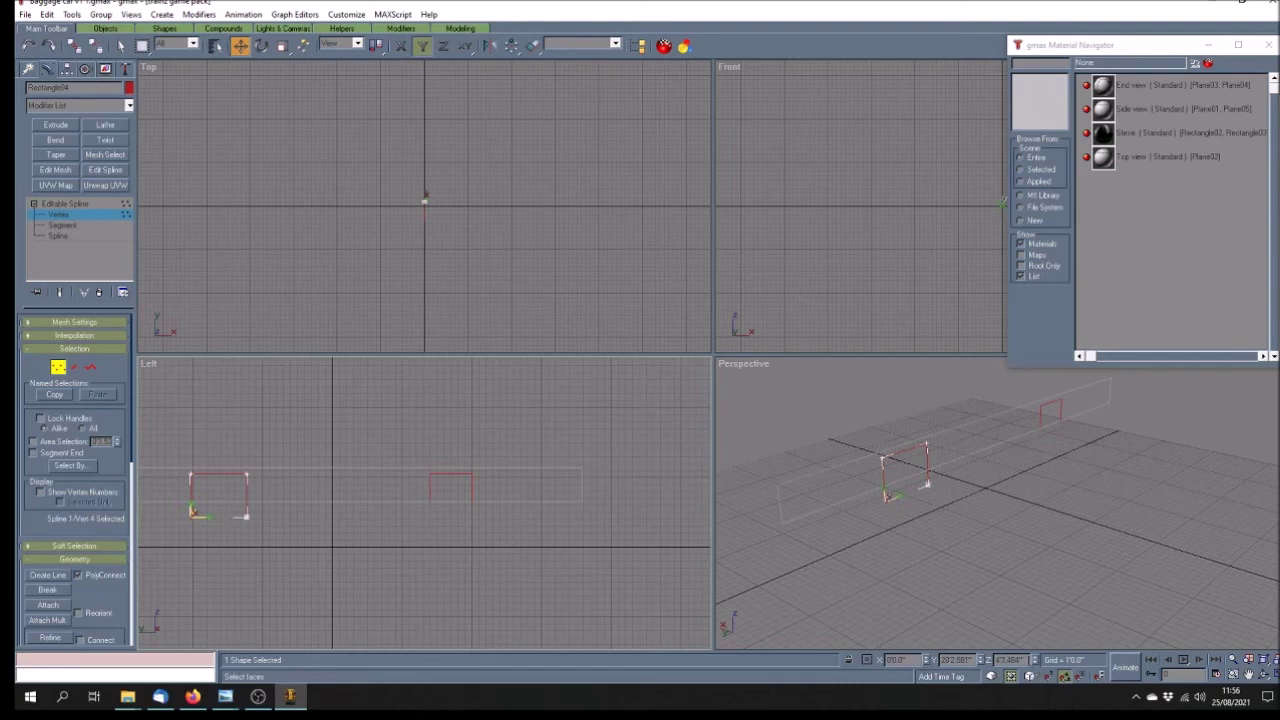
key("Return")
left_click_drag(209, 551, 258, 506)
double_click(1012, 660)
type("5.5")
key("Return")
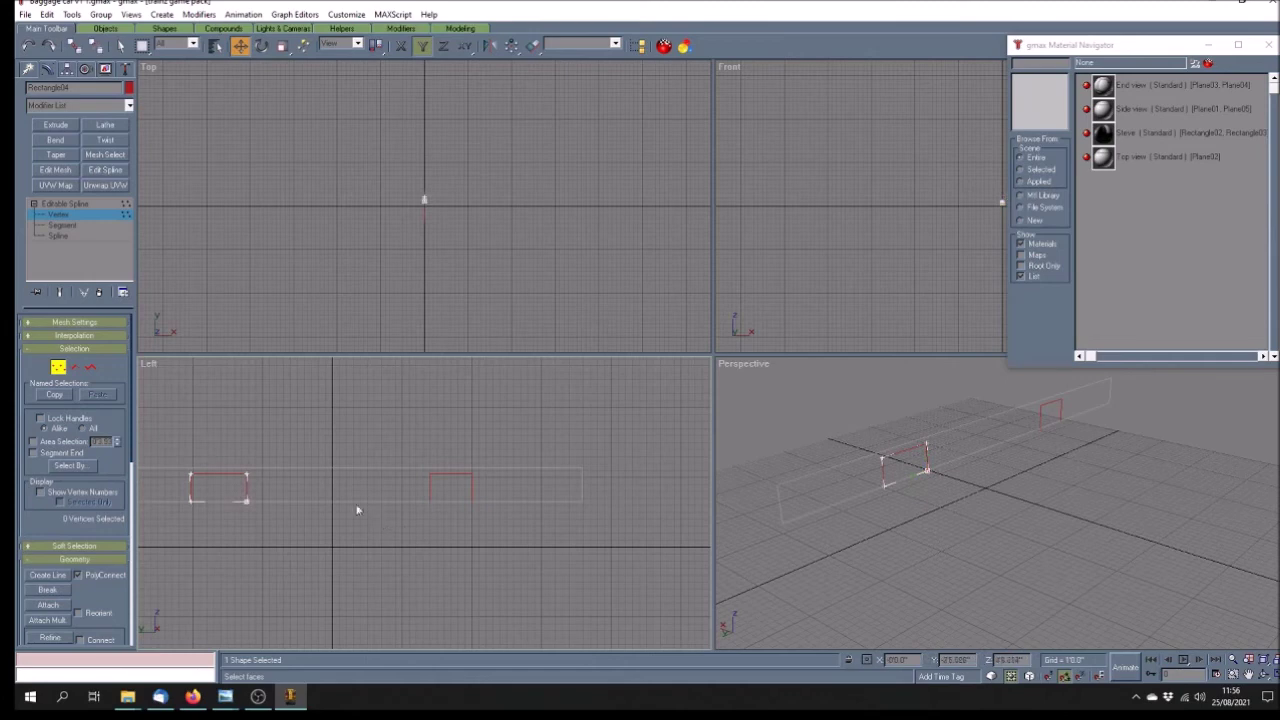
left_click(75, 205)
Refine the car side's bottom edge with four new vertices, one just outside each side of both door openings
left_click(303, 492)
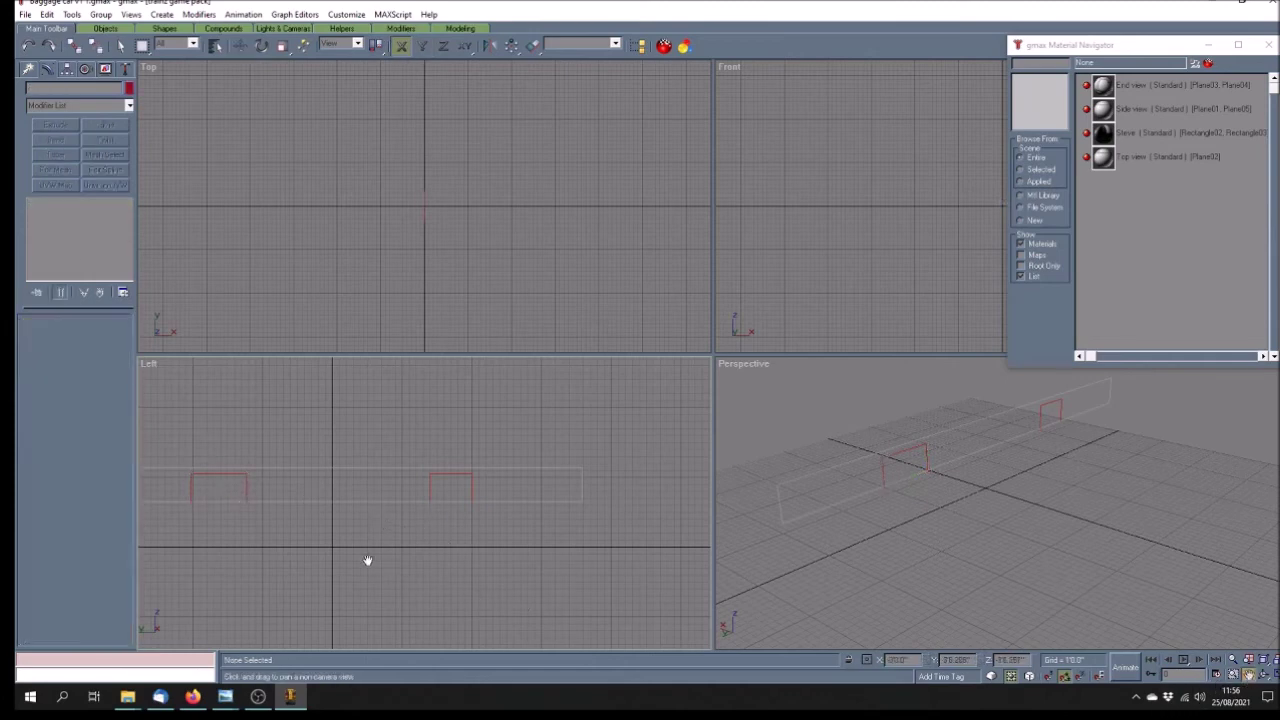
left_click_drag(366, 557, 446, 551)
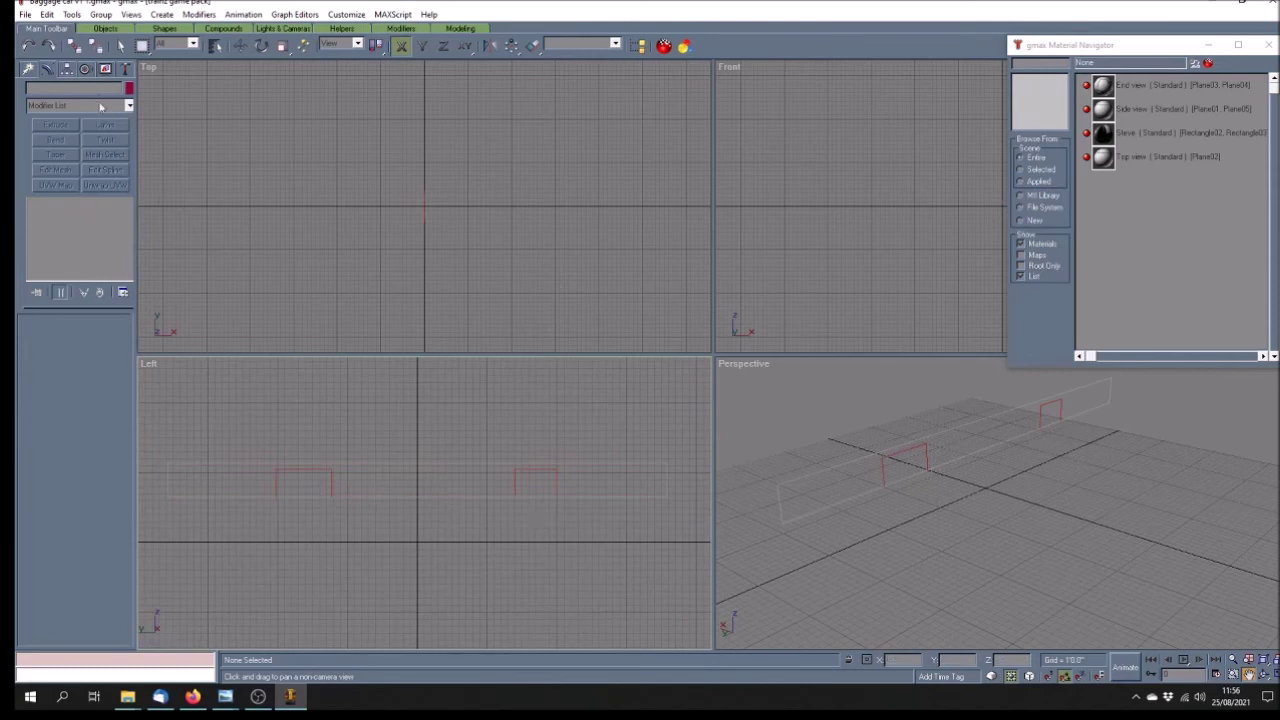
left_click(120, 45)
left_click(590, 495)
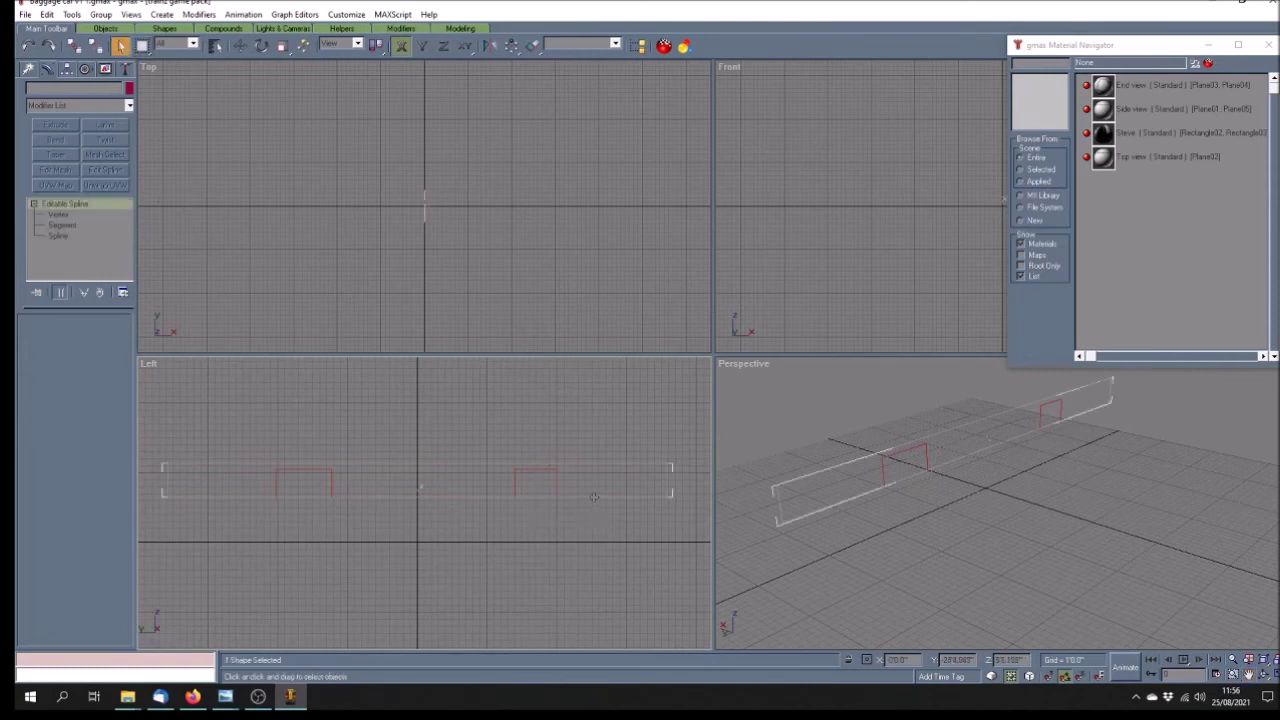
left_click(68, 215)
left_click_drag(94, 596, 99, 544)
left_click(47, 587)
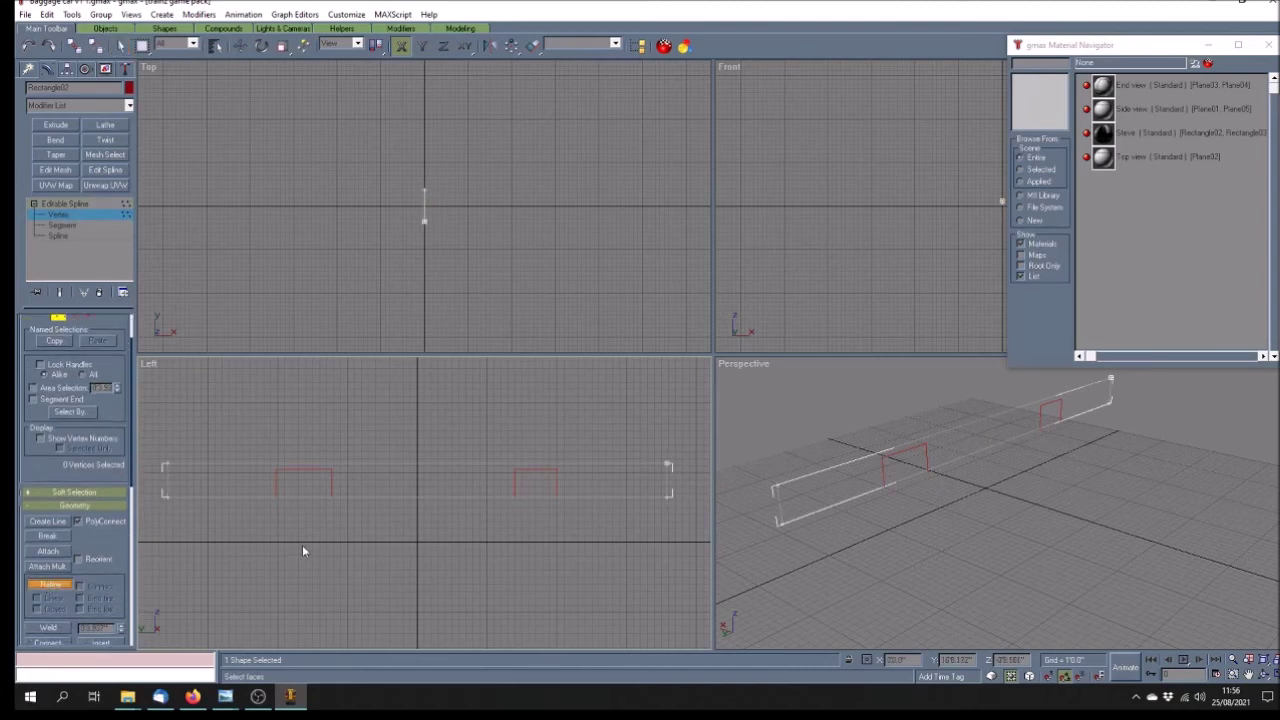
left_click(261, 497)
left_click(346, 497)
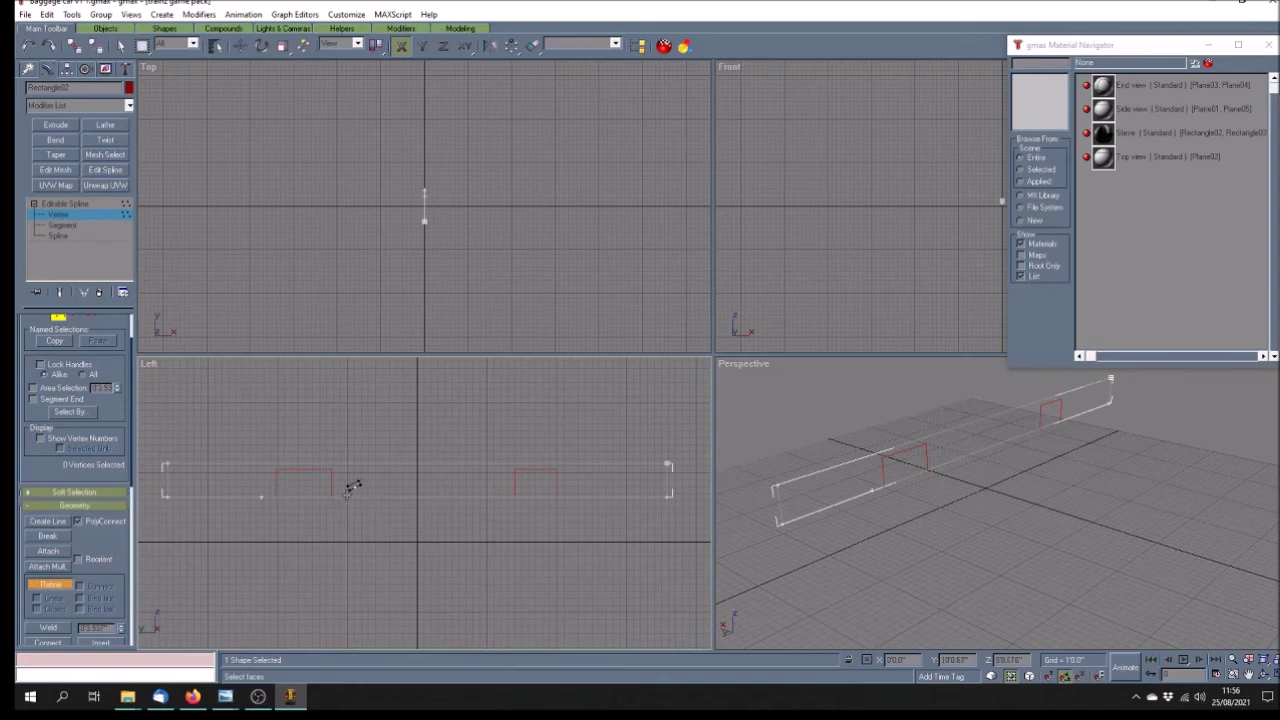
left_click(504, 497)
left_click(570, 495)
key("w")
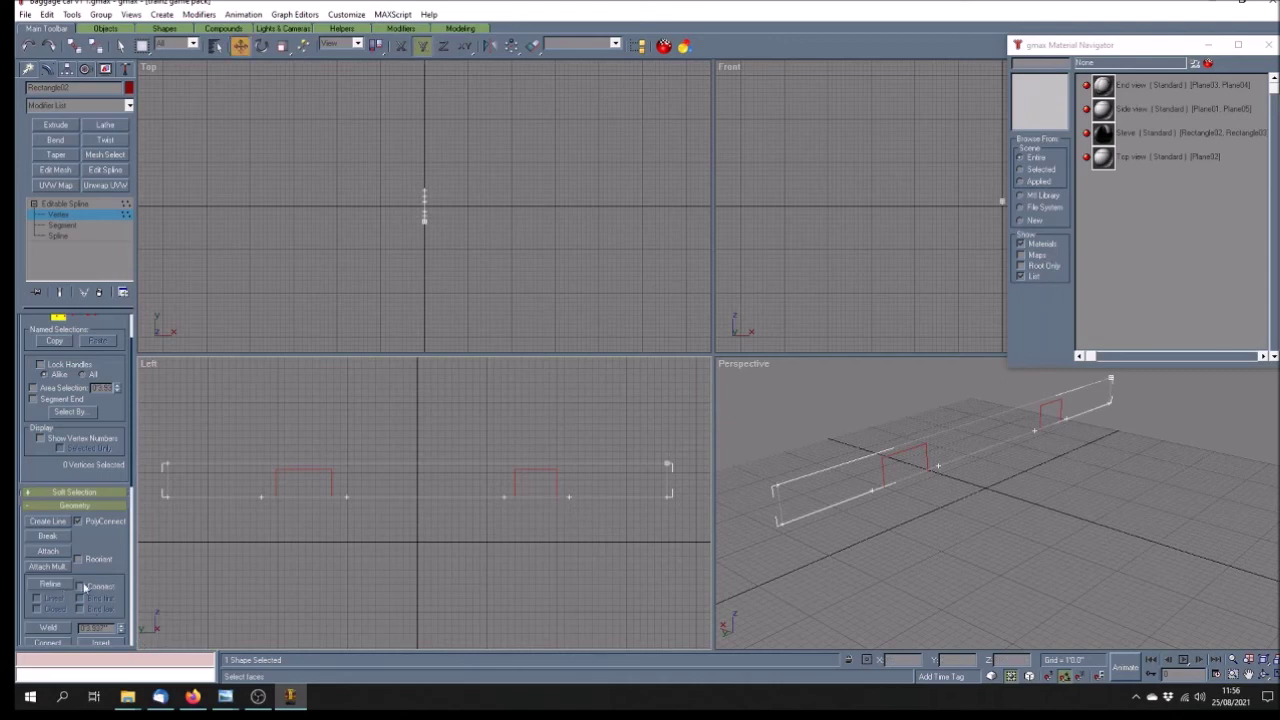
Delete the two car side bottom segments that run beneath the wide and the narrow door
left_click(62, 225)
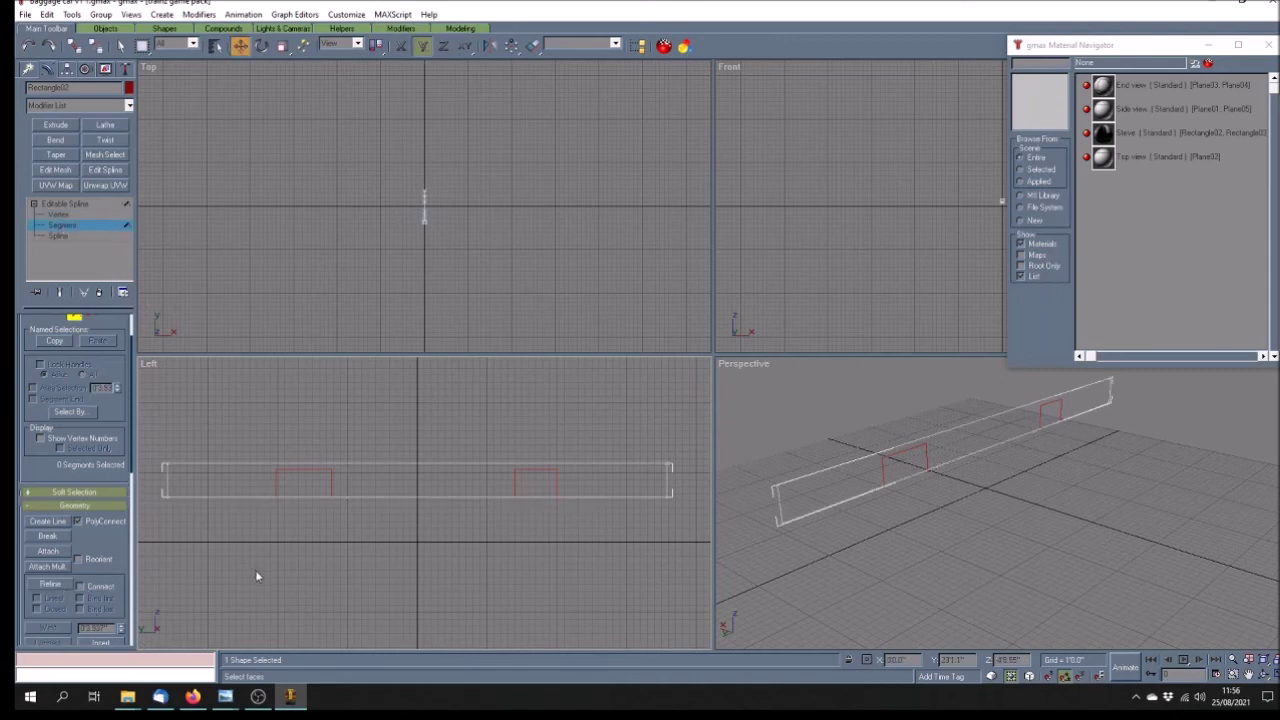
left_click(302, 495)
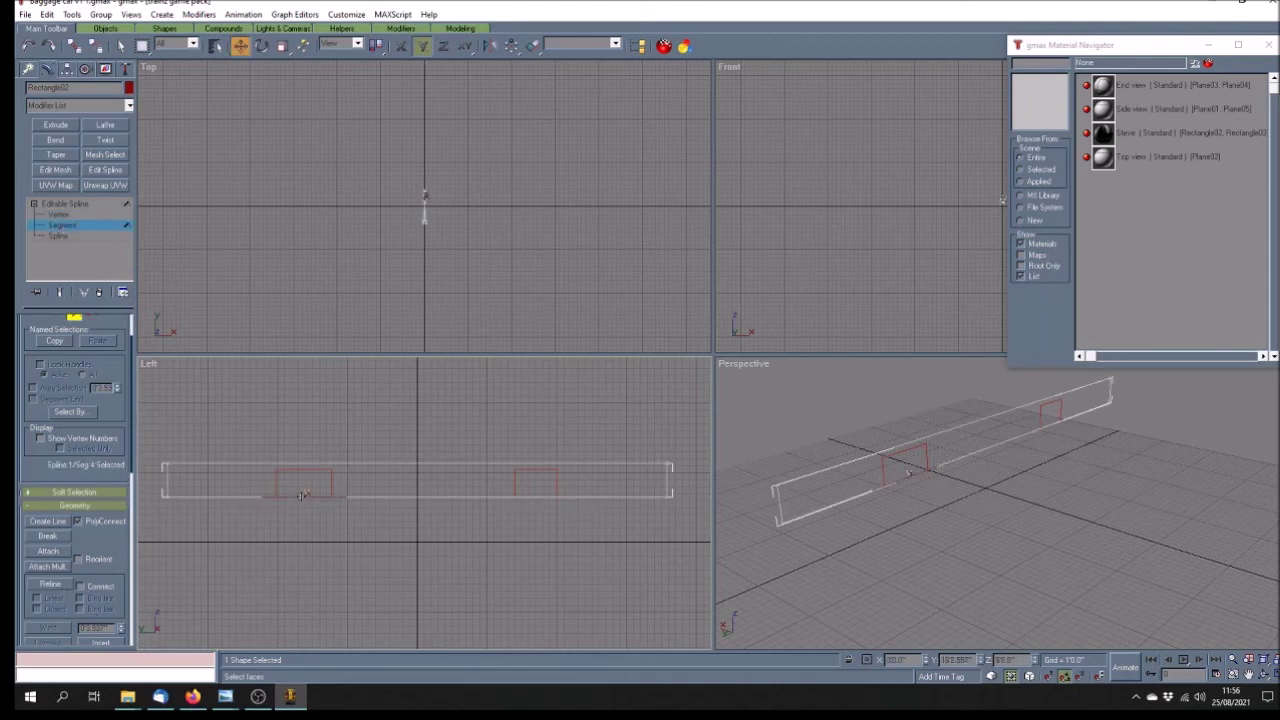
left_click(322, 563)
left_click(537, 495)
left_click(533, 553)
Switch the car side to vertex editing and select the bottom-edge vertex just left of the wide door
scroll(315, 522, "down", 3)
scroll(295, 502, "up", 8)
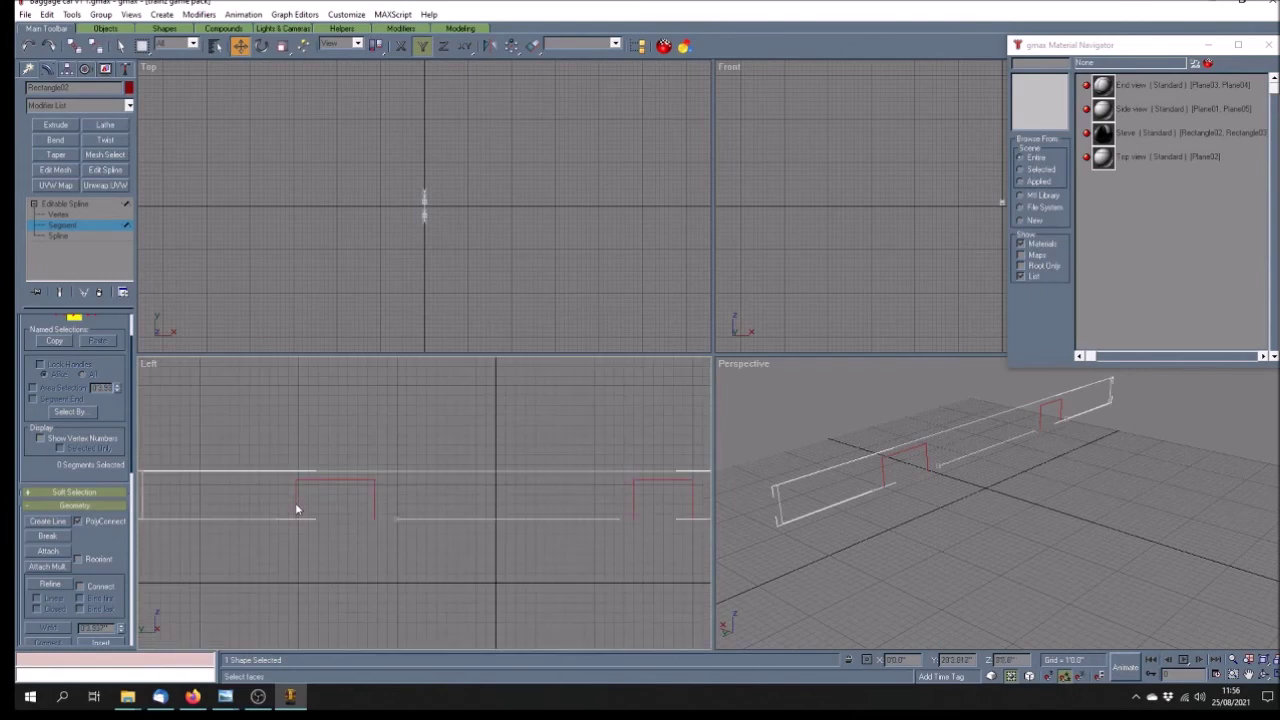
scroll(329, 538, "down", 6)
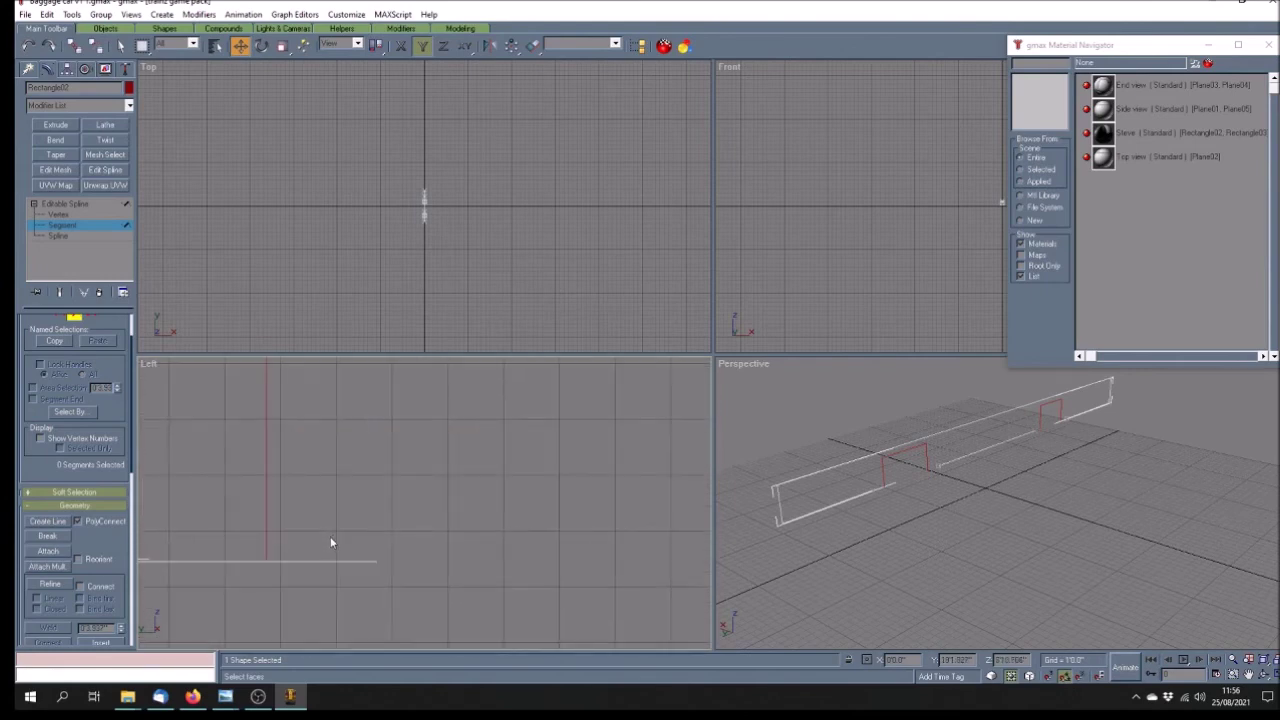
scroll(314, 550, "up", 2)
key("1")
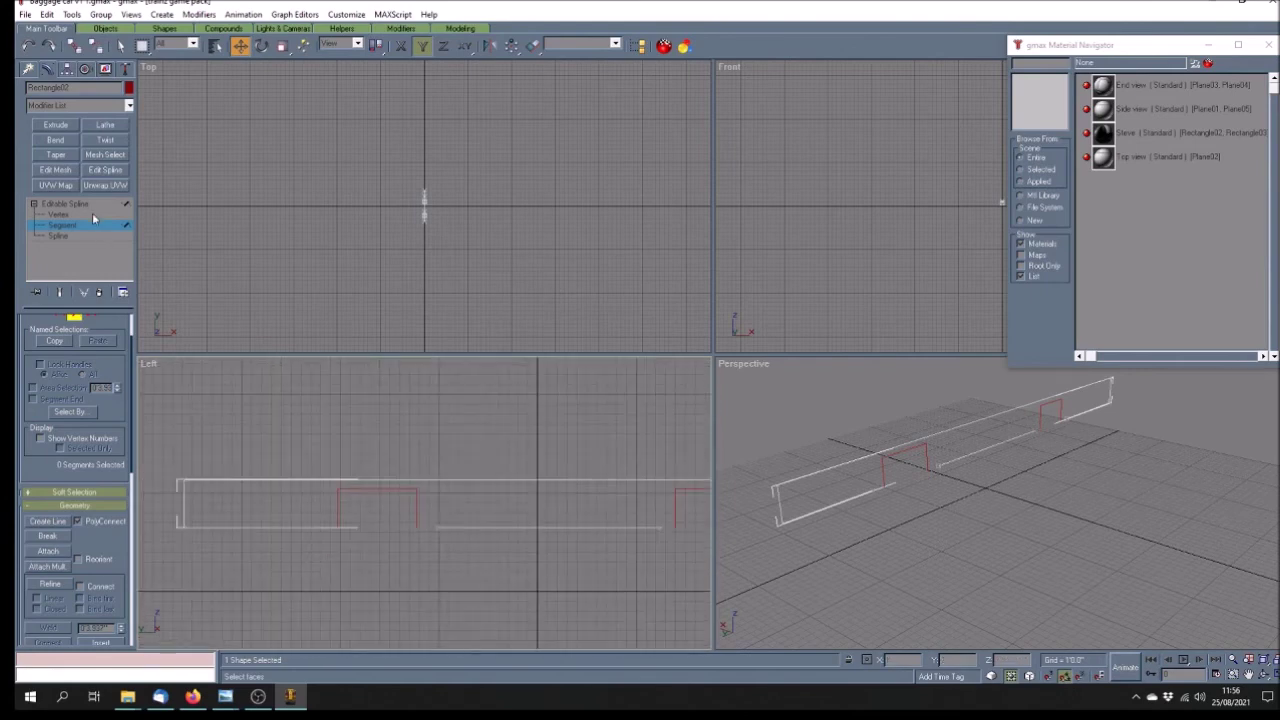
left_click(317, 528)
scroll(326, 546, "down", 2)
scroll(326, 546, "up", 3)
scroll(326, 546, "up", 2)
scroll(327, 541, "down", 4)
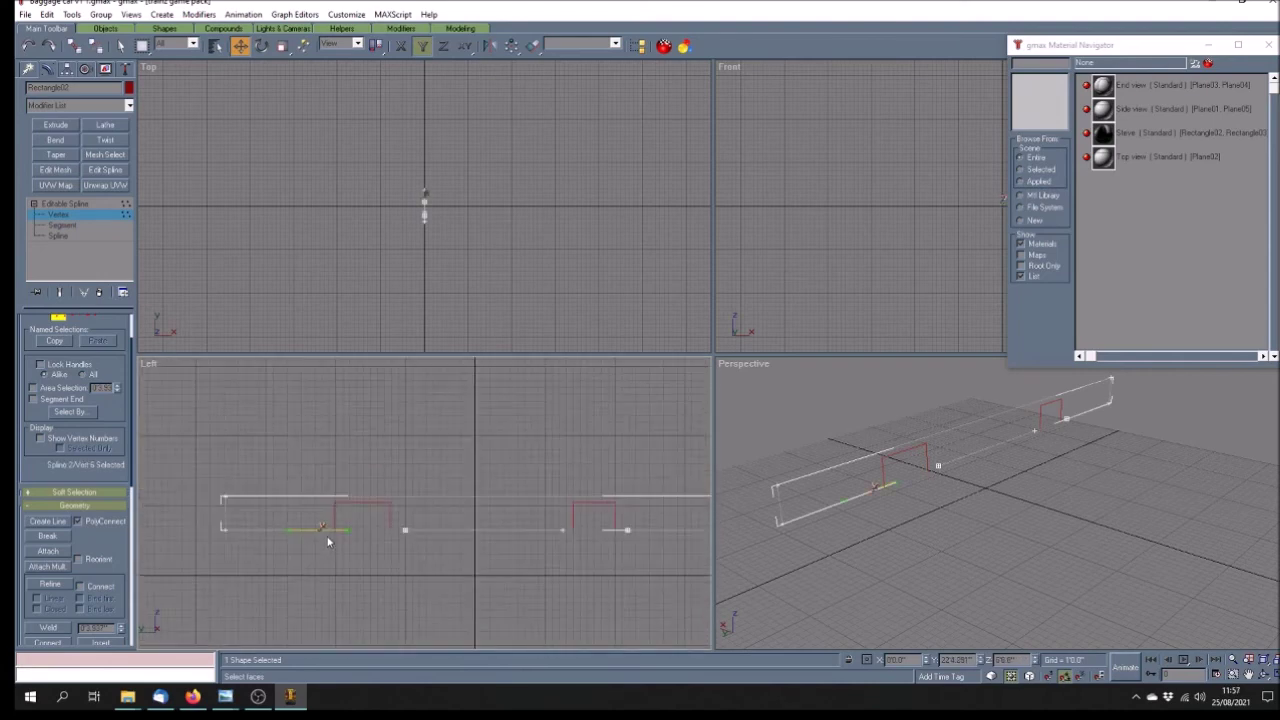
left_click(225, 529)
left_click_drag(257, 534, 301, 544)
left_click(343, 525)
scroll(343, 525, "up", 4)
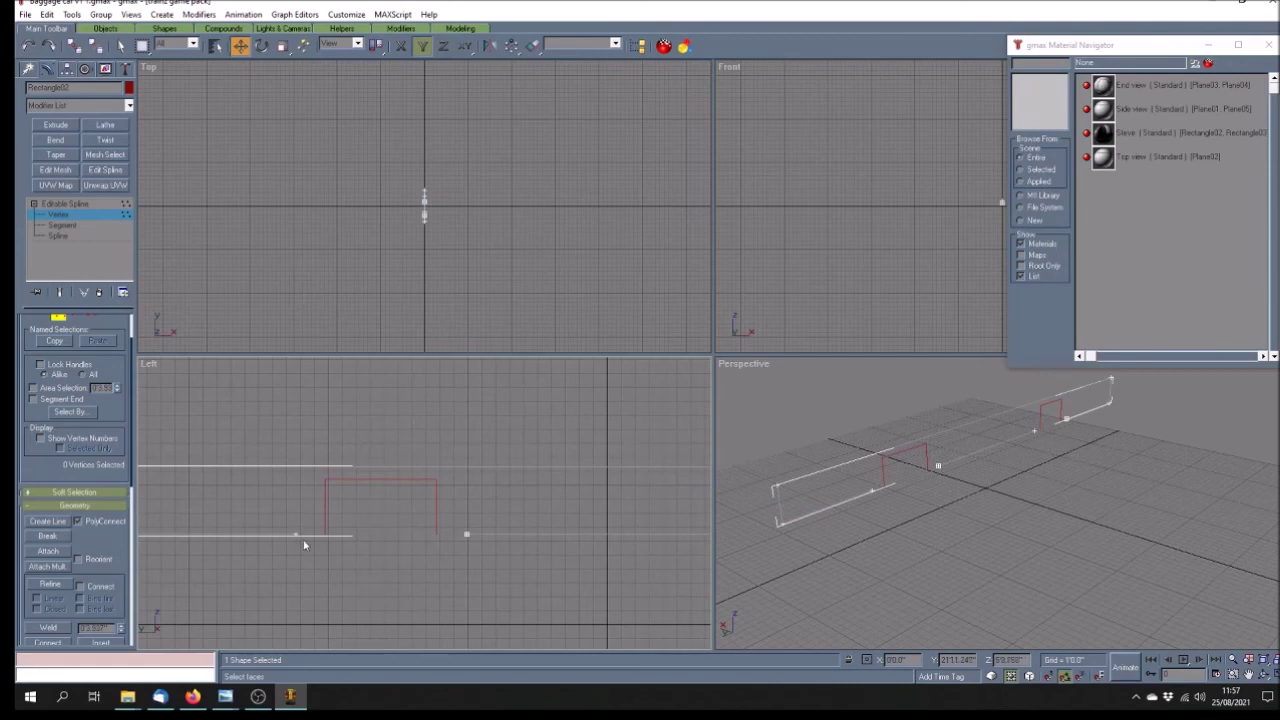
scroll(358, 552, "down", 4)
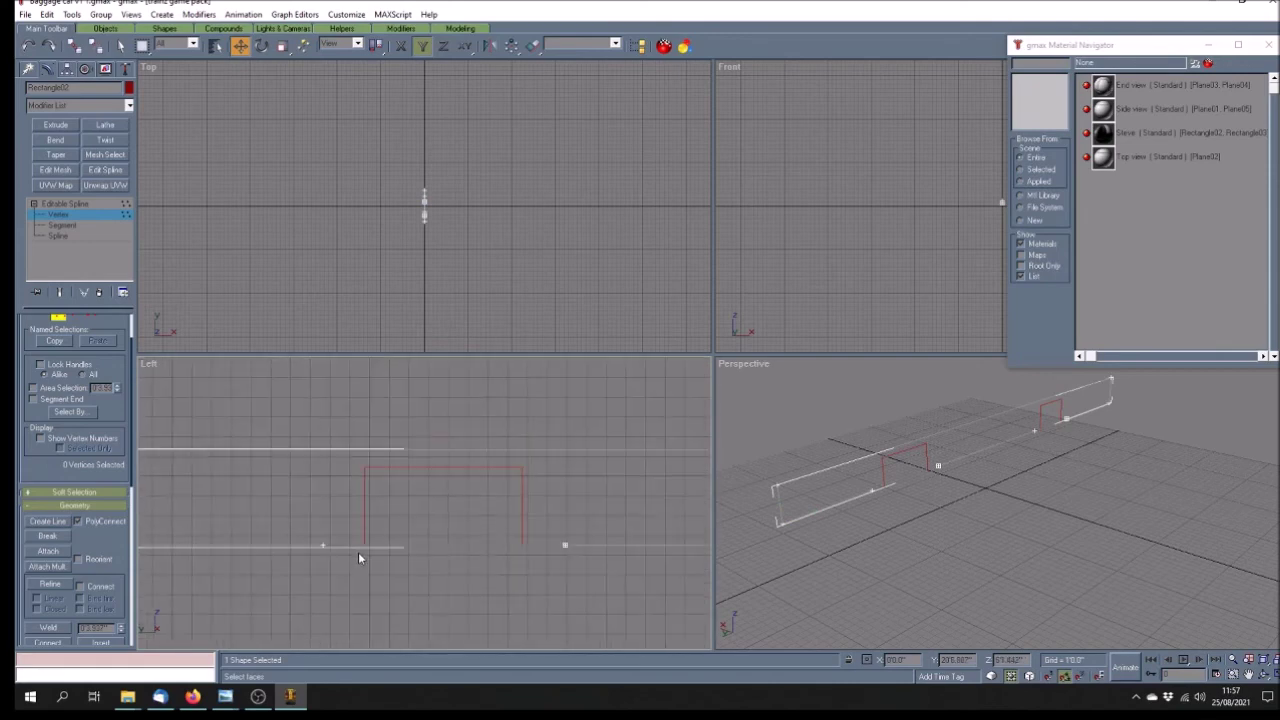
scroll(342, 565, "up", 2)
scroll(342, 567, "up", 2)
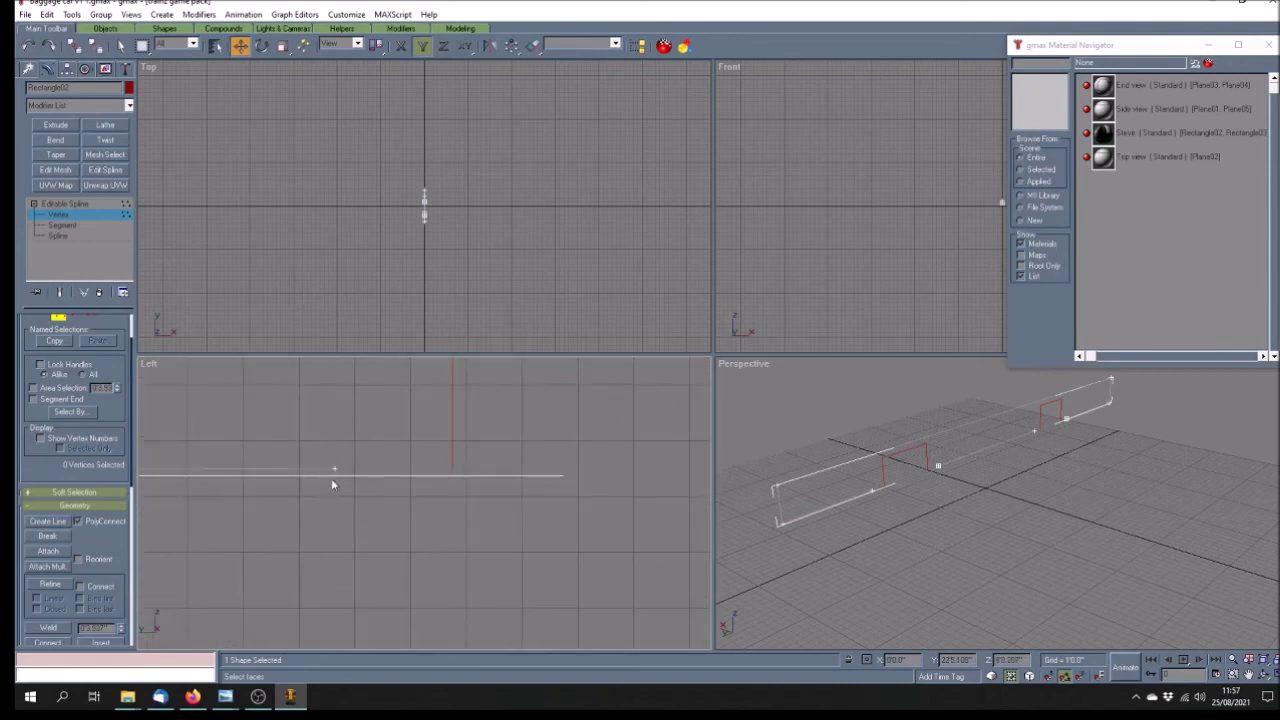
Move the vertex left of the wide door along the bottom edge until it meets the door's left side
left_click(336, 467)
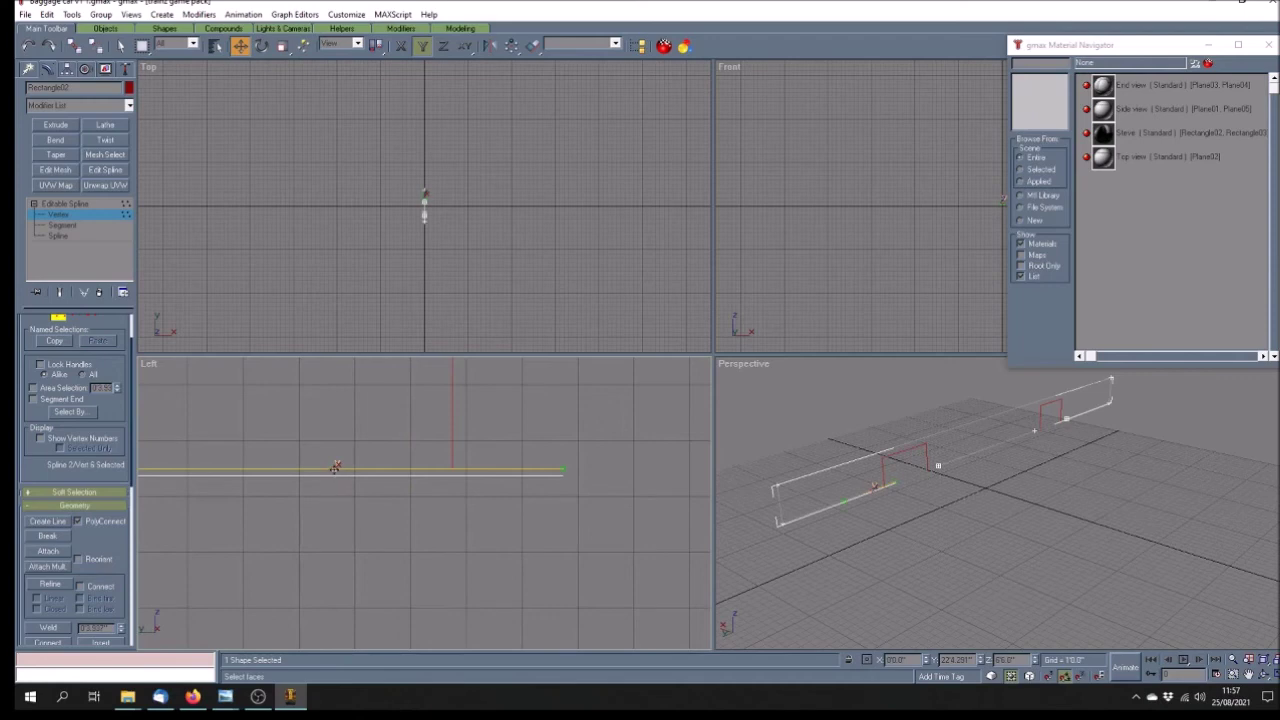
key("F5")
left_click_drag(336, 469, 452, 492)
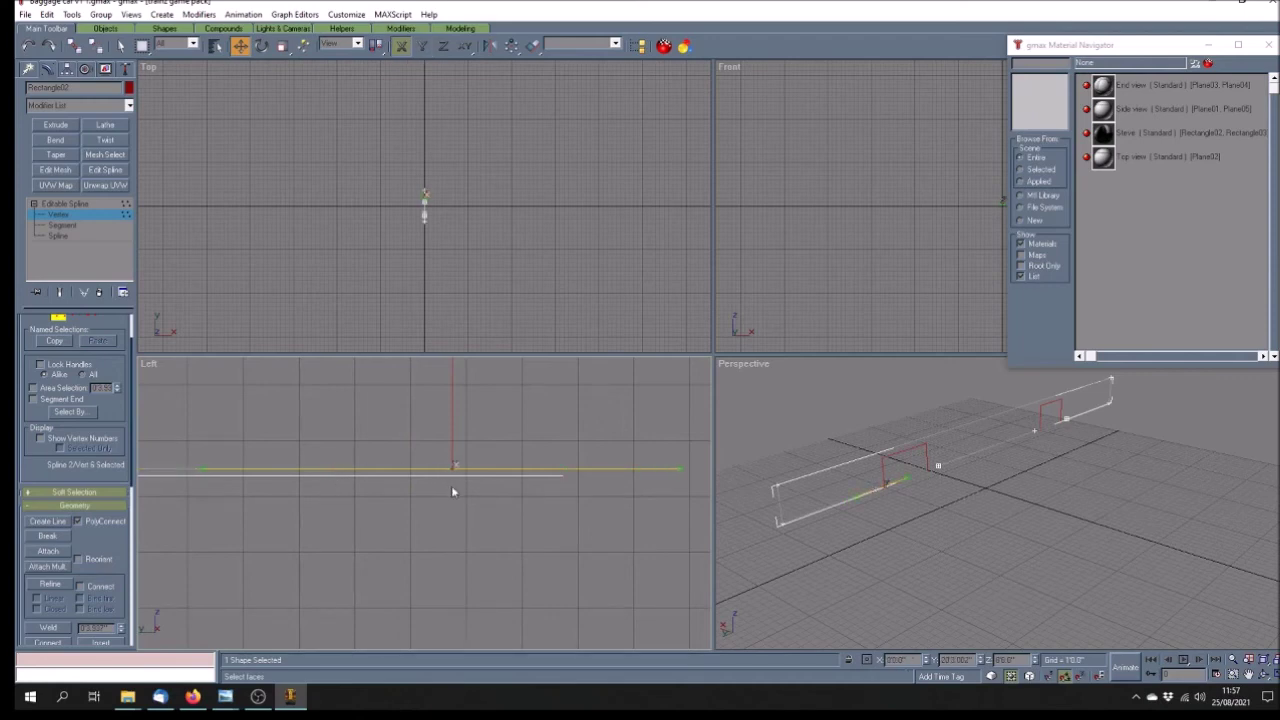
scroll(431, 489, "up", 5)
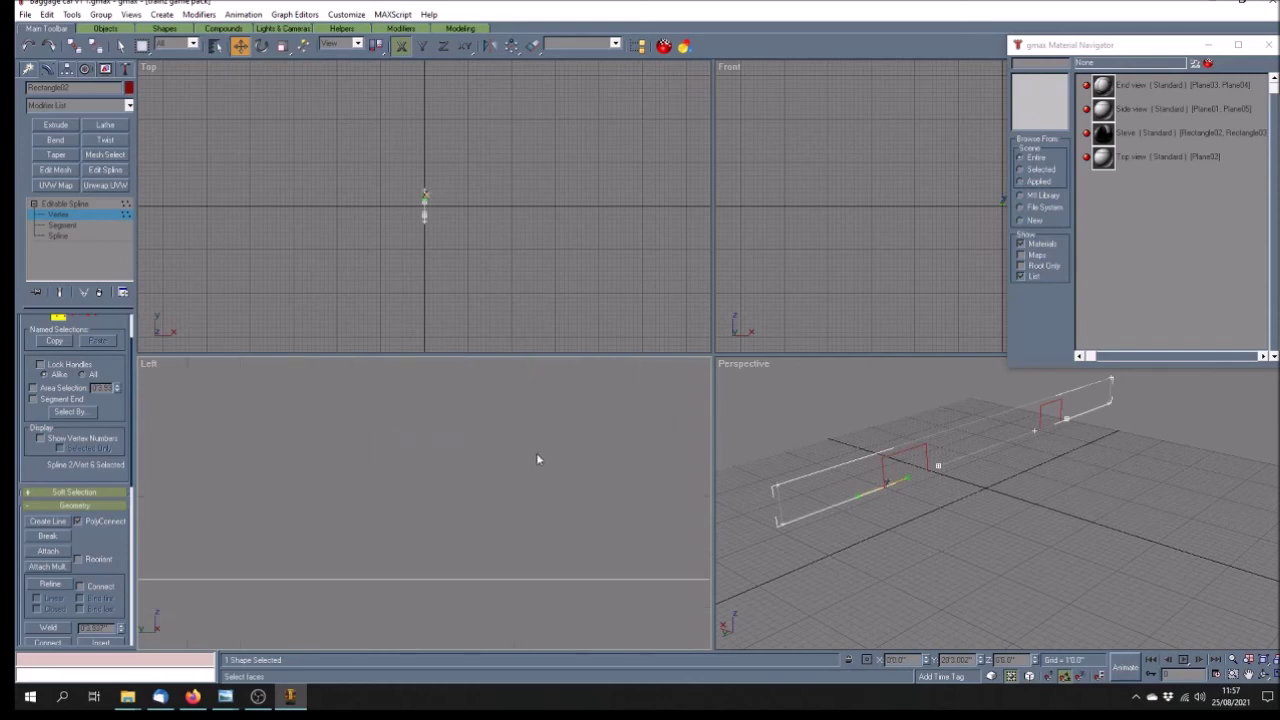
scroll(560, 406, "up", 5)
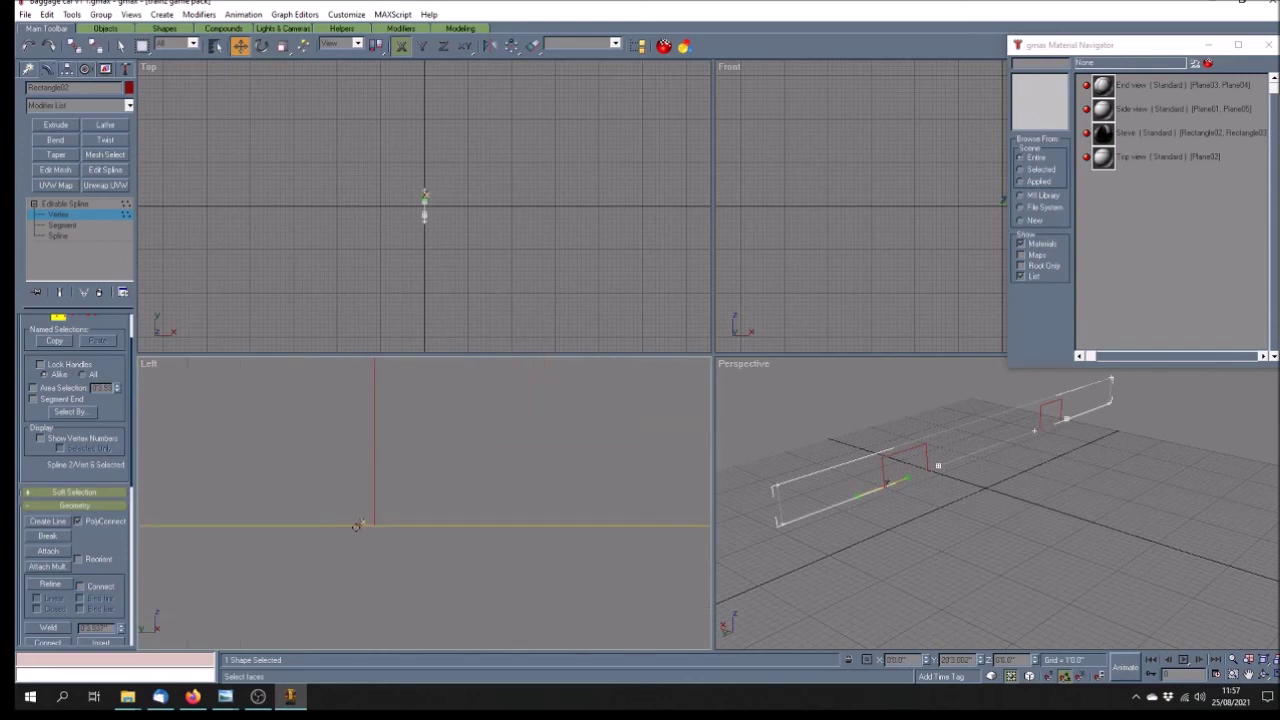
left_click_drag(359, 527, 365, 533)
Move the vertex right of the wide door along the car side's bottom edge until it meets the door's right side
scroll(366, 529, "down", 4)
scroll(365, 529, "down", 2)
scroll(575, 527, "up", 2)
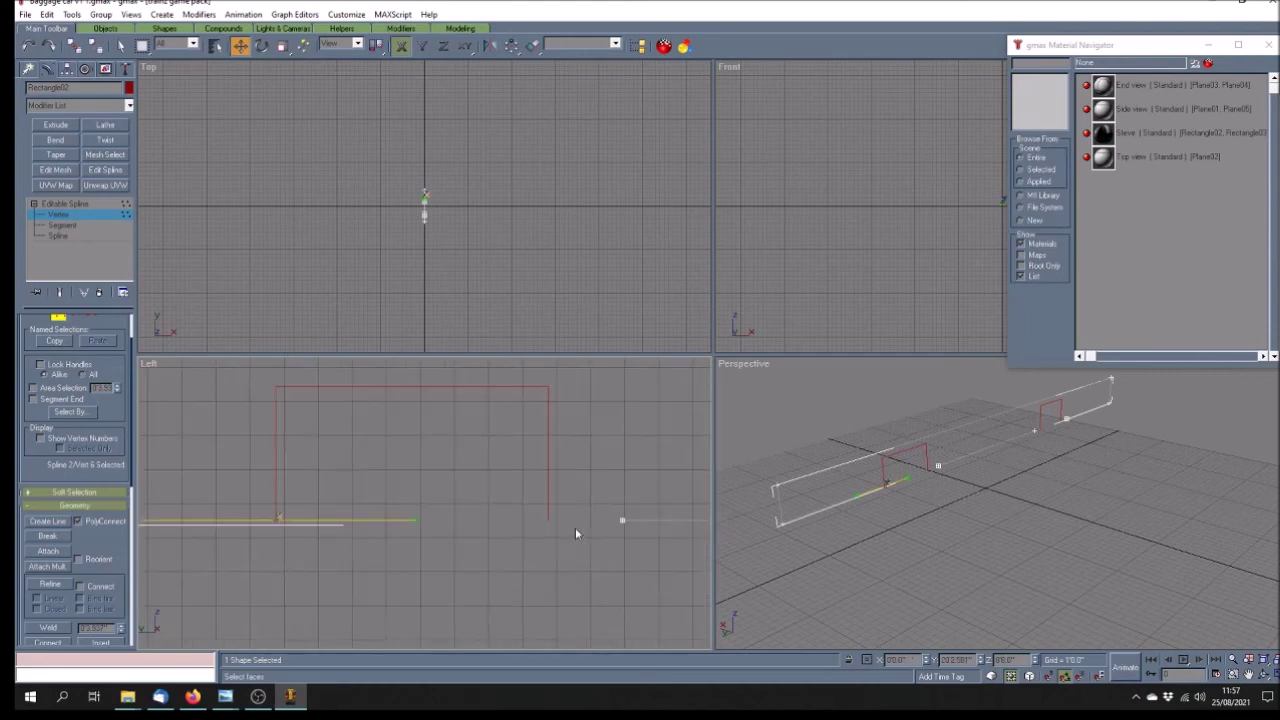
left_click(621, 520)
scroll(618, 537, "up", 3)
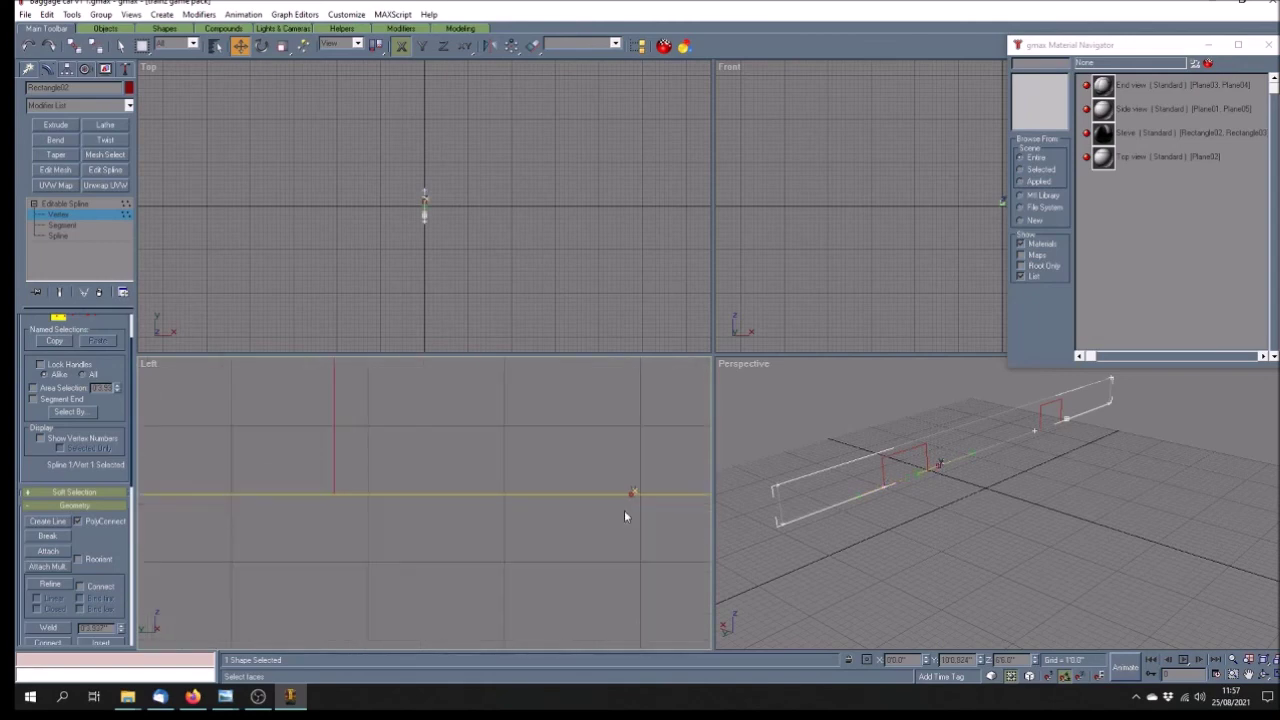
left_click_drag(631, 495, 335, 500)
middle_click_drag(334, 500, 298, 391)
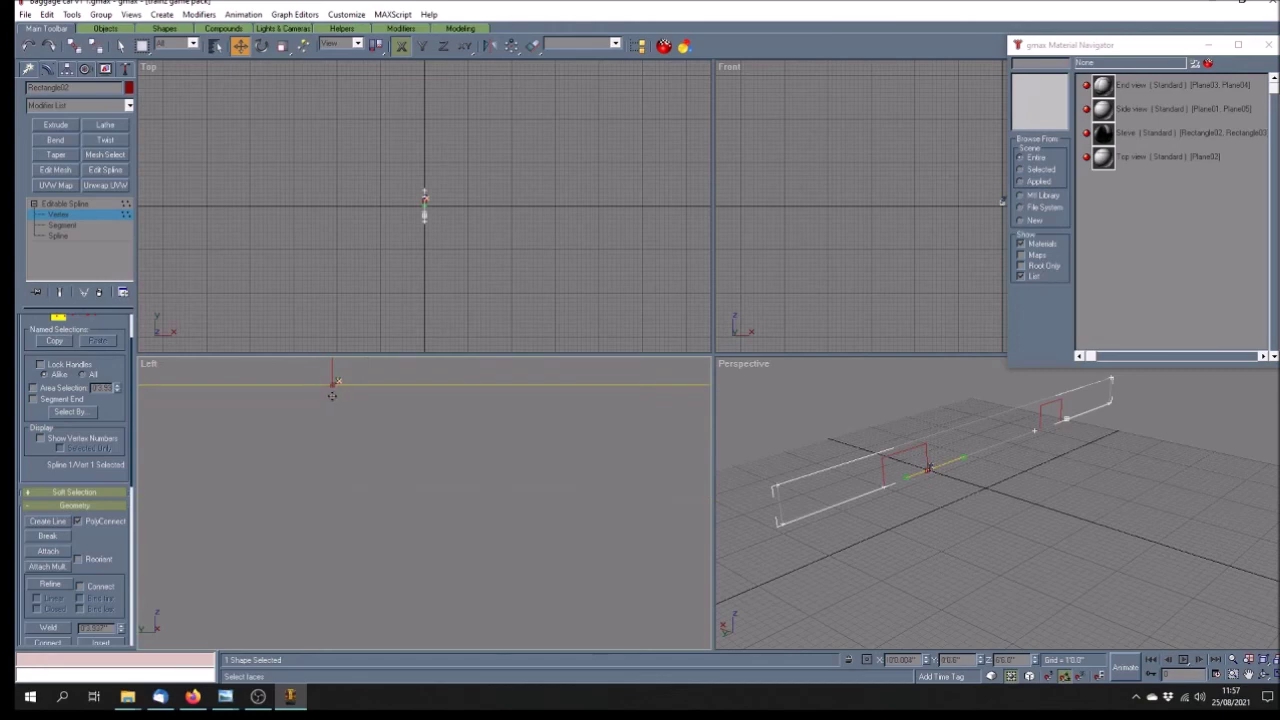
scroll(253, 487, "down", 10)
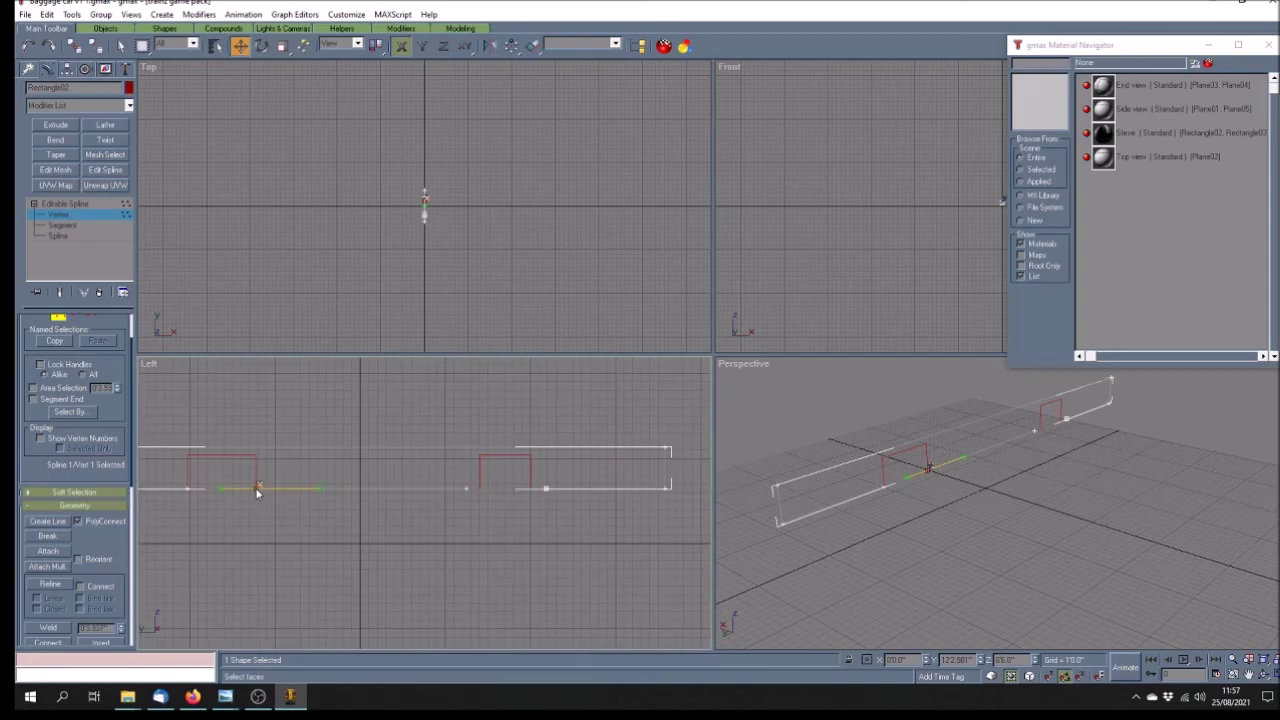
Move the vertex left of the narrow door along the bottom edge until it meets that door's left side
scroll(490, 489, "up", 5)
left_click(455, 508)
scroll(462, 496, "up", 4)
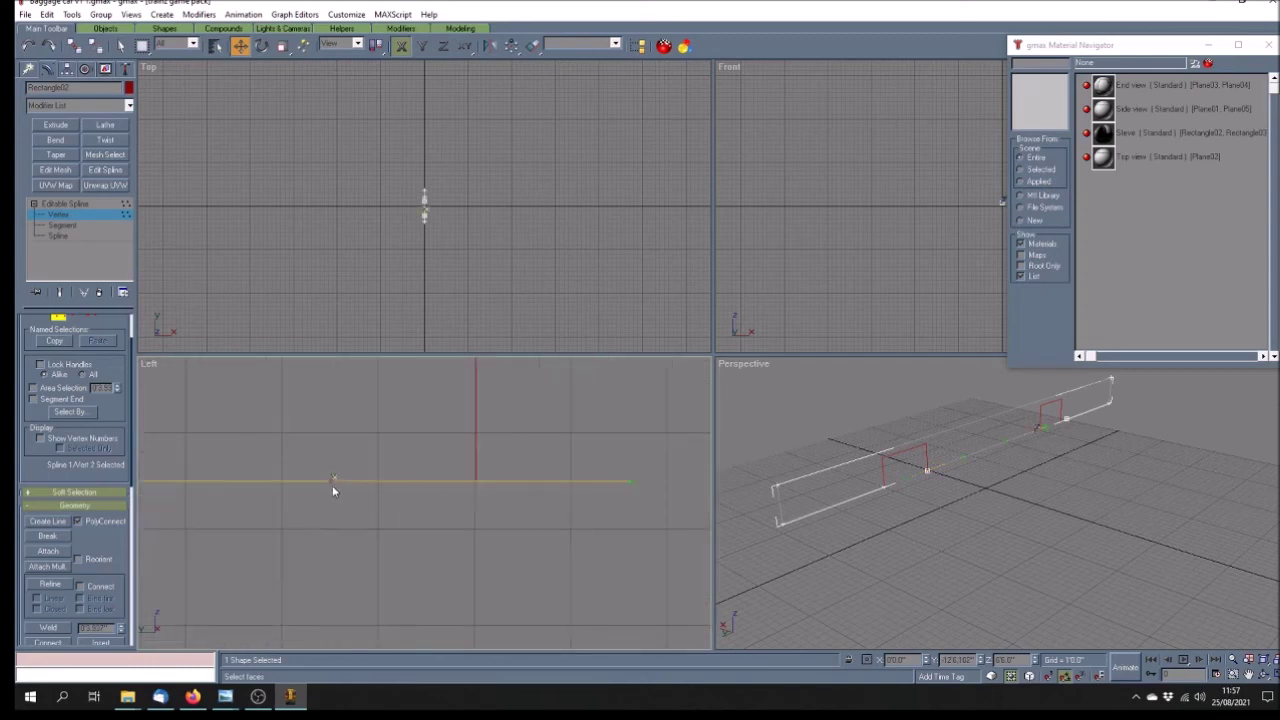
left_click_drag(331, 481, 476, 496)
scroll(471, 500, "up", 3)
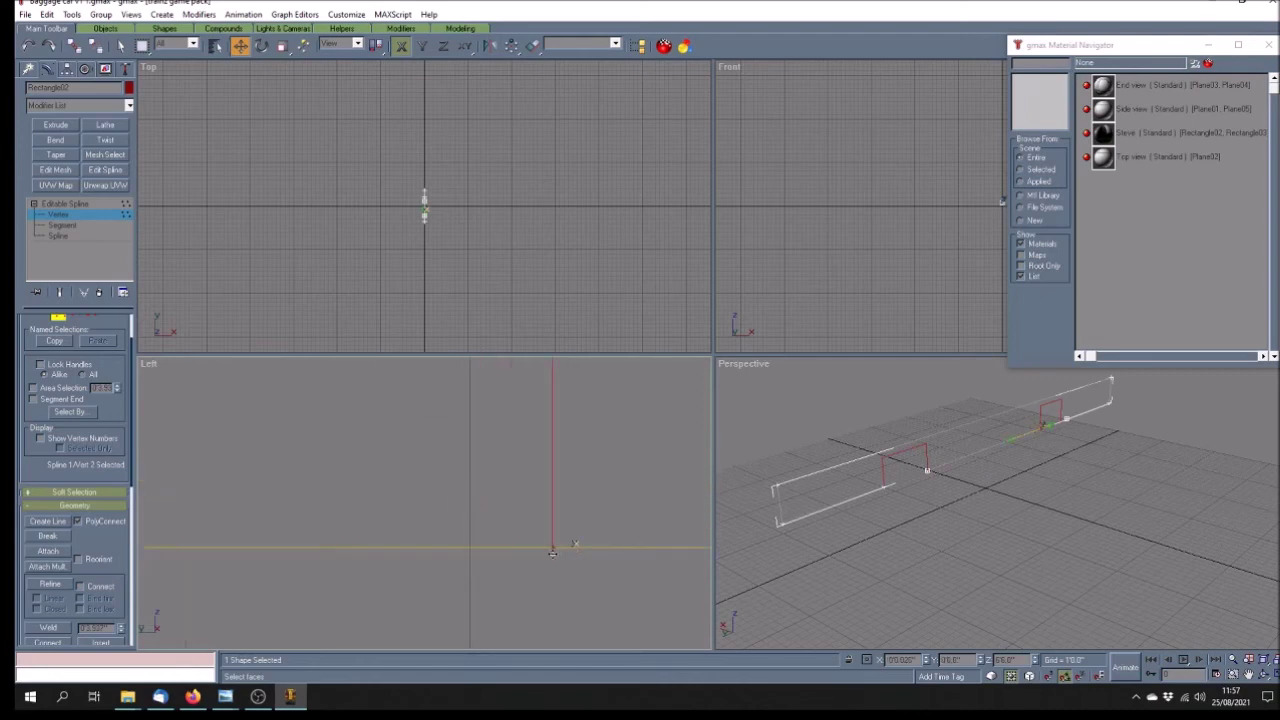
scroll(349, 529, "down", 5)
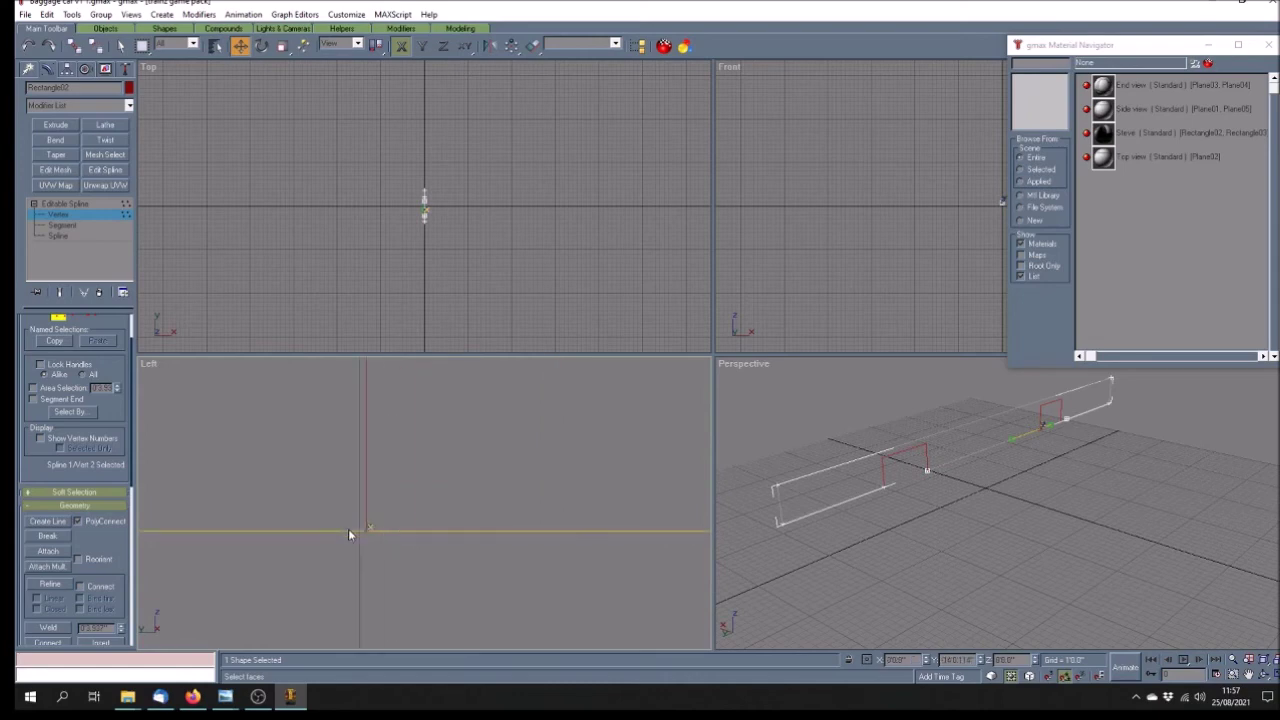
Move the vertex right of the narrow door along the bottom edge until it meets that door's right side
scroll(628, 543, "up", 2)
scroll(595, 543, "down", 3)
scroll(685, 543, "up", 2)
left_click_drag(686, 571, 685, 567)
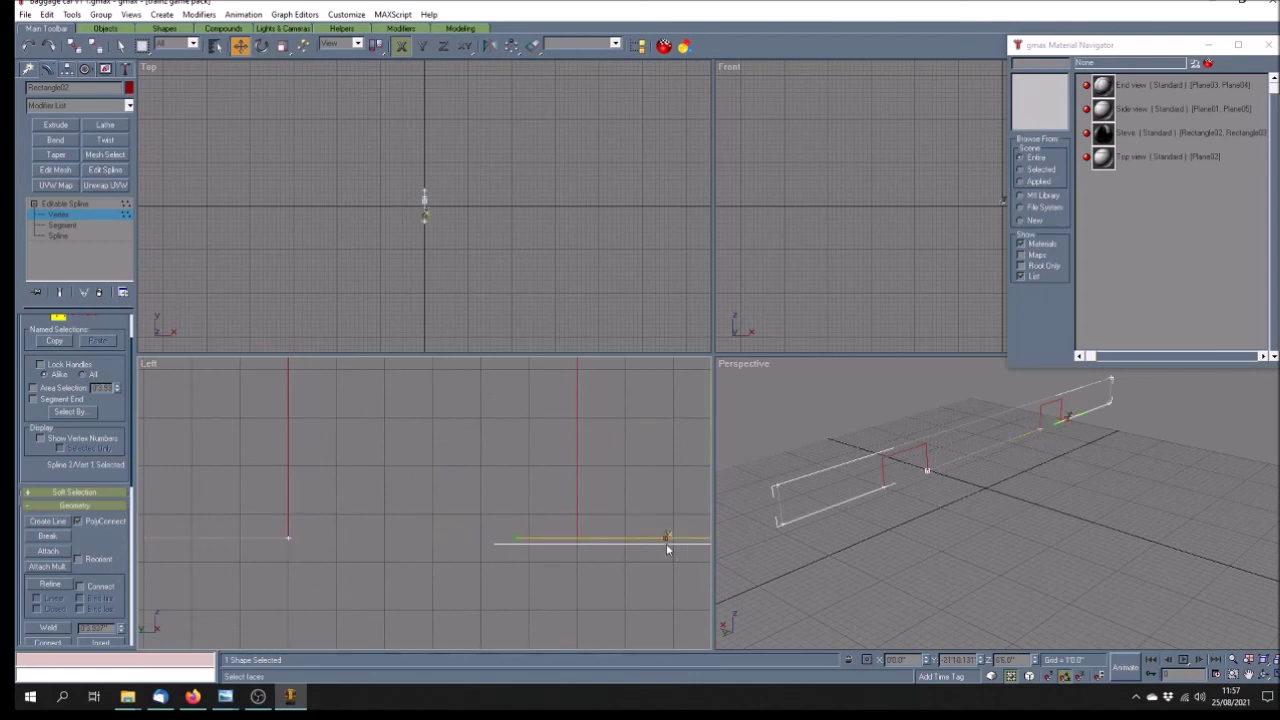
left_click_drag(665, 538, 578, 537)
scroll(578, 537, "up", 5)
scroll(637, 562, "up", 3)
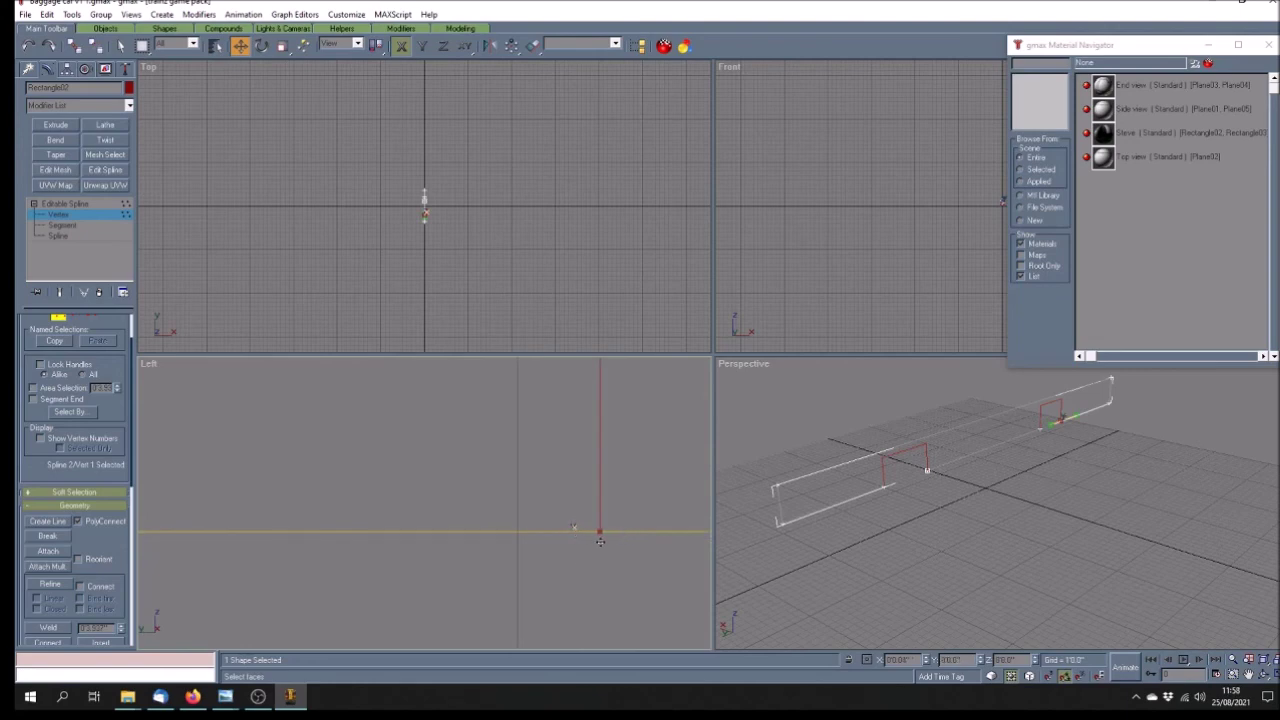
scroll(595, 545, "down", 8)
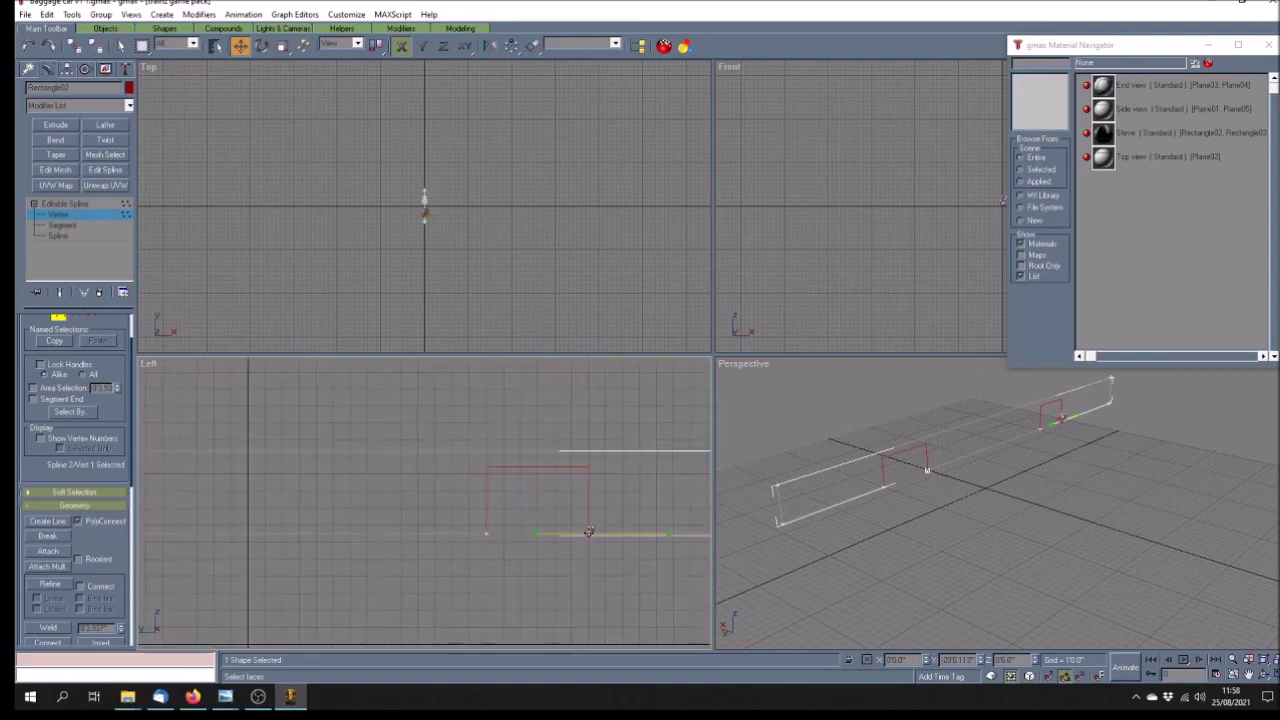
Leave vertex editing, select the wide door spline, and attach the car side and the narrow door spline to it
left_click(520, 562)
scroll(518, 563, "up", 3)
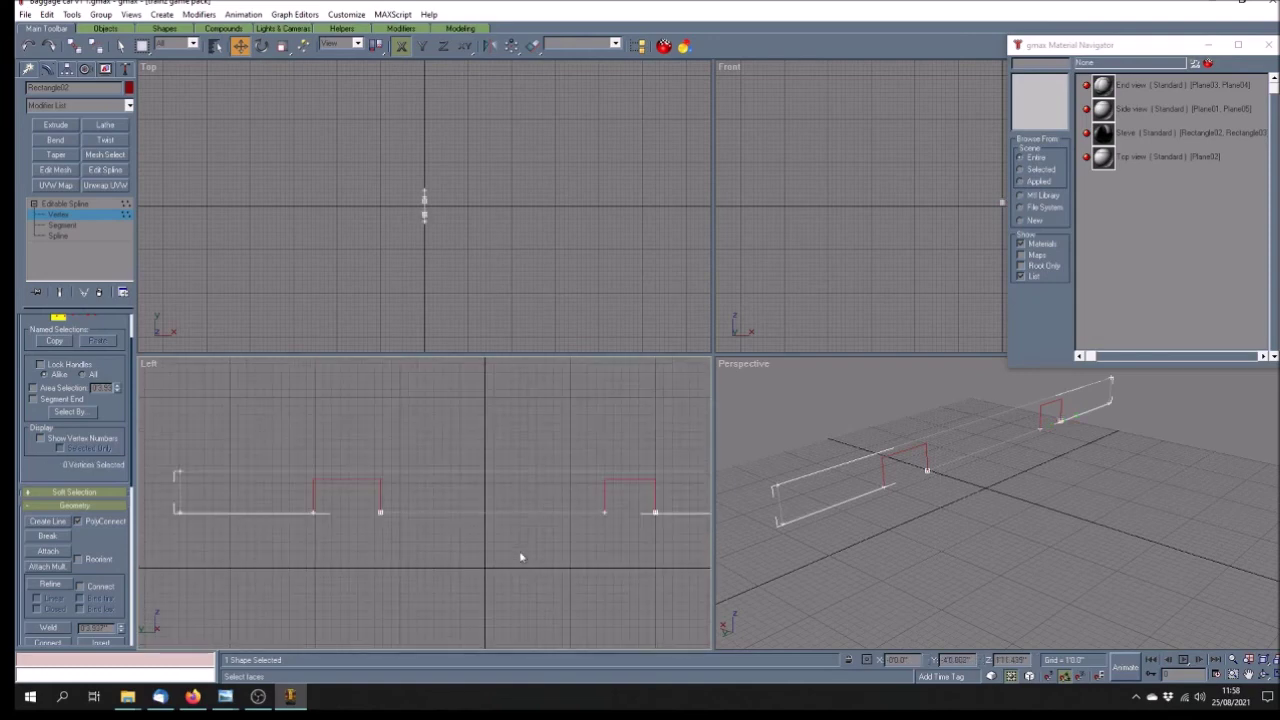
left_click(62, 203)
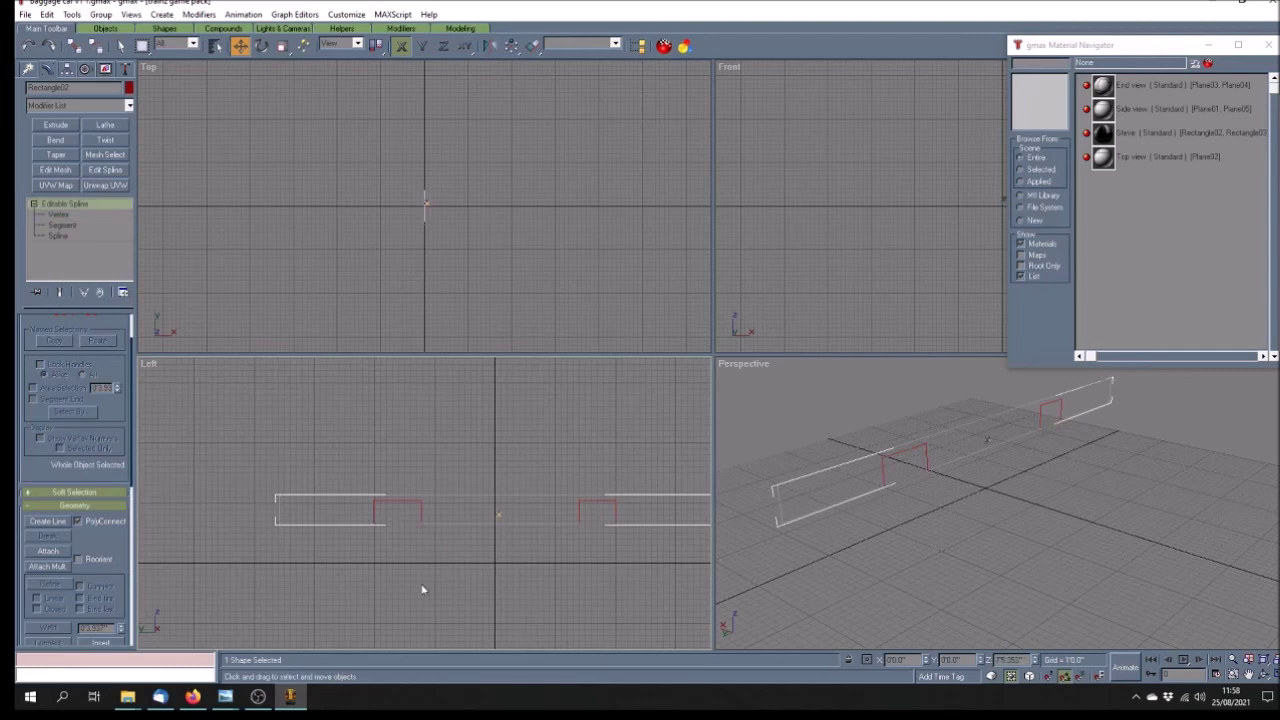
left_click(424, 534)
left_click(421, 510)
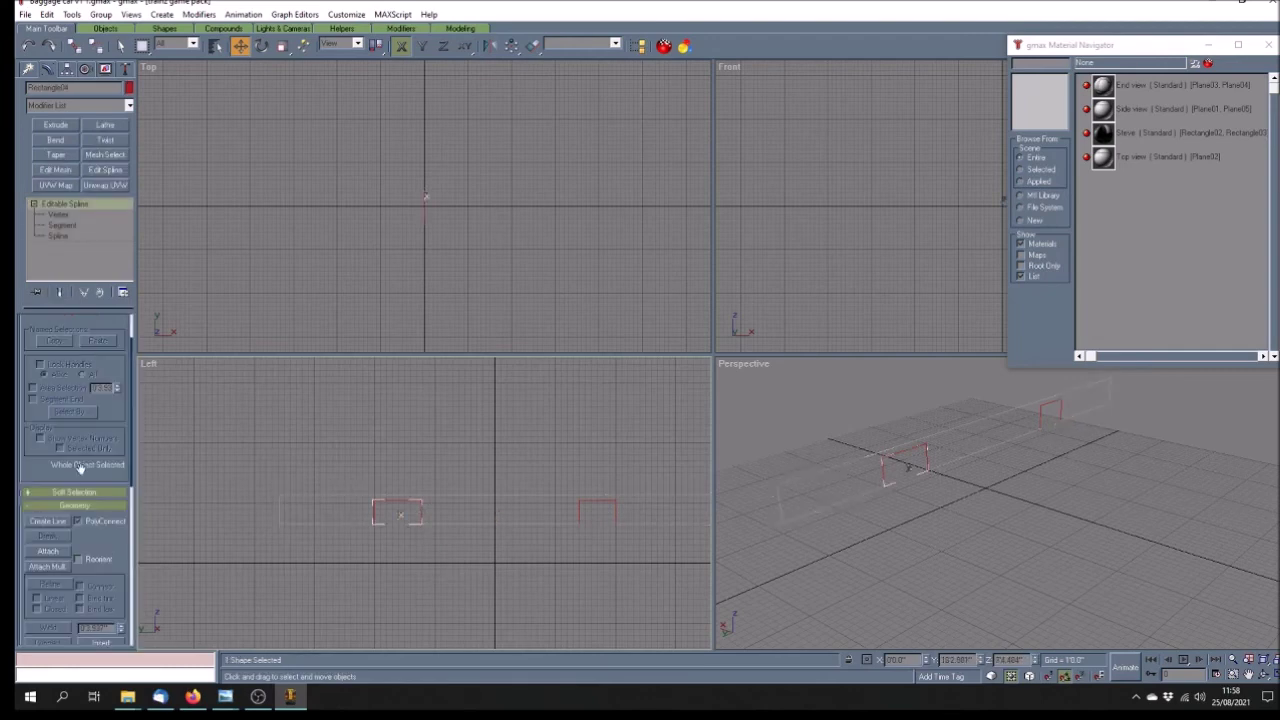
left_click(46, 552)
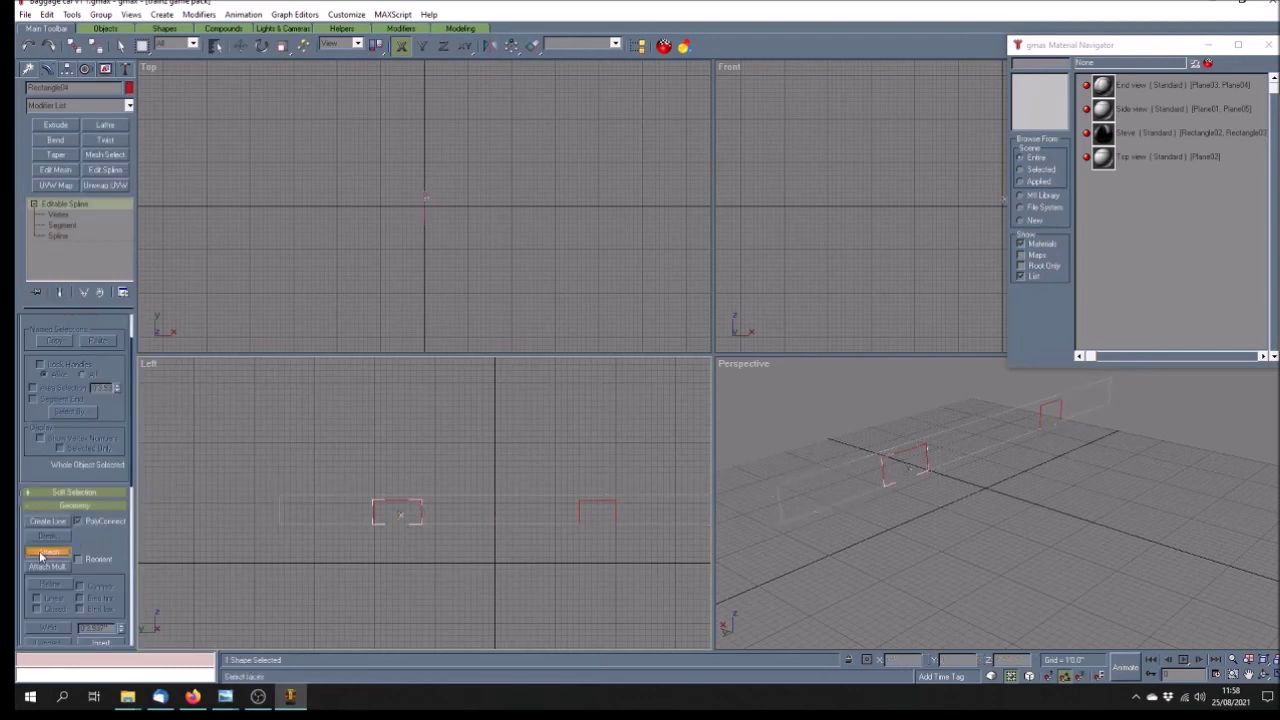
left_click(318, 522)
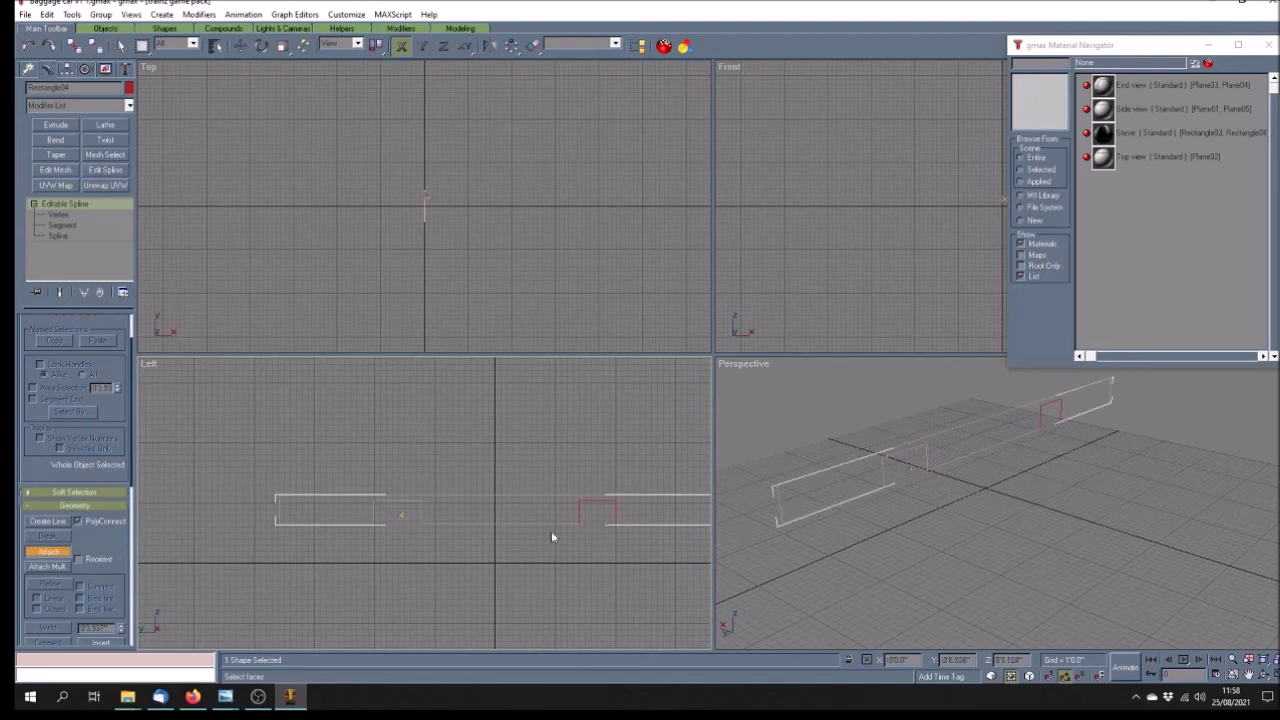
left_click(582, 503)
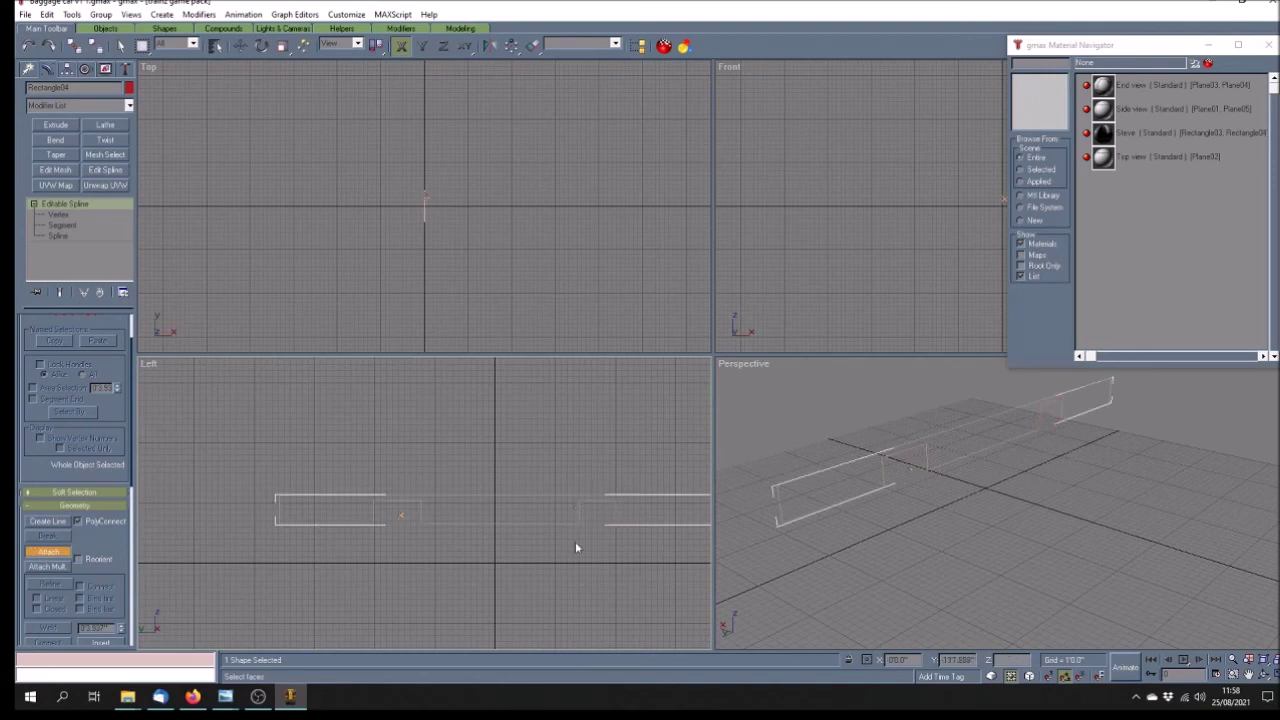
left_click(48, 552)
Weld the overlapping vertices at the wide door's bottom left corner with a weld threshold of 0.1
left_click(58, 214)
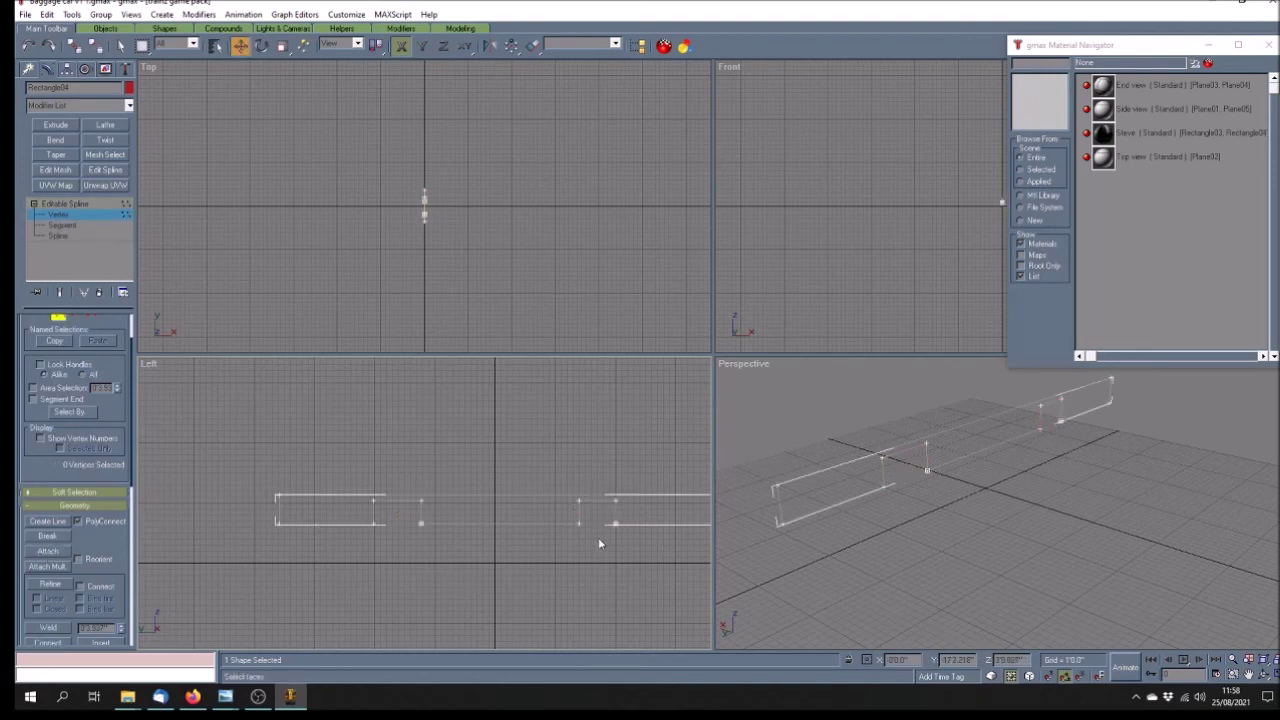
left_click_drag(394, 548, 394, 548)
scroll(62, 470, "down", 5)
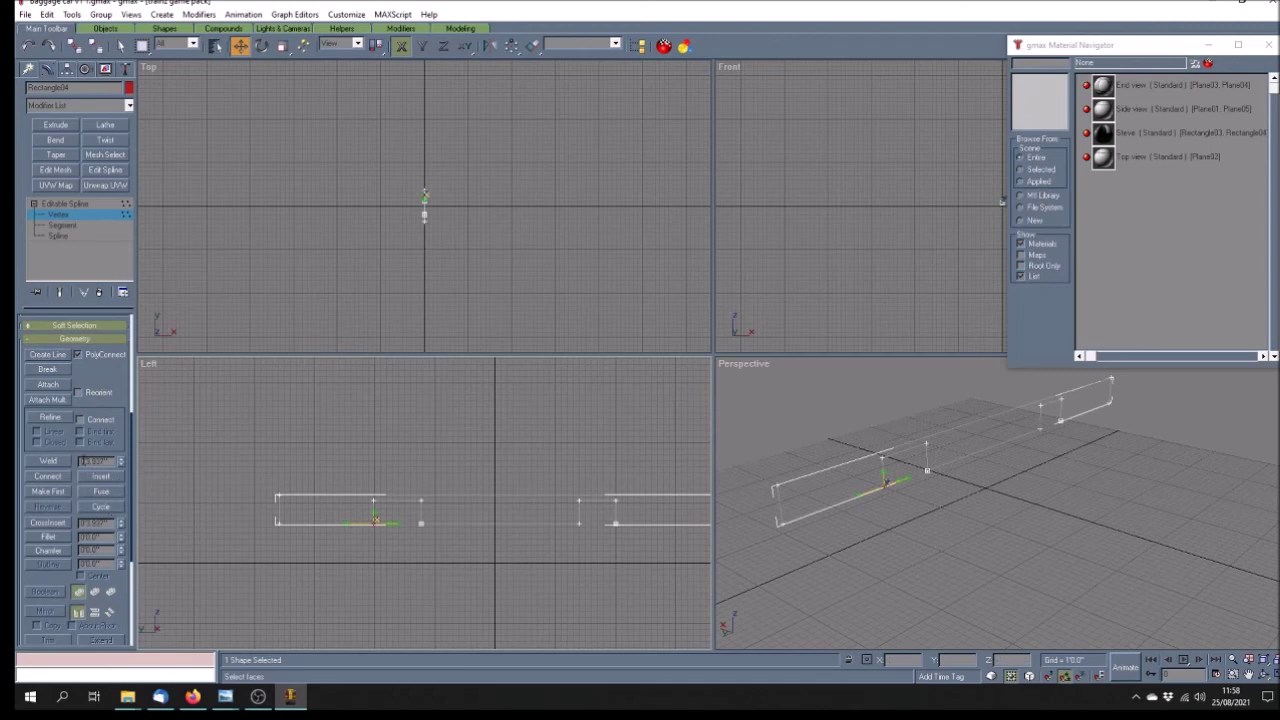
double_click(86, 462)
type("0.1")
left_click(54, 463)
Weld the overlapping vertices at the wide door's bottom right corner and at both bottom corners of the narrow door
left_click_drag(439, 513, 403, 558)
left_click(47, 463)
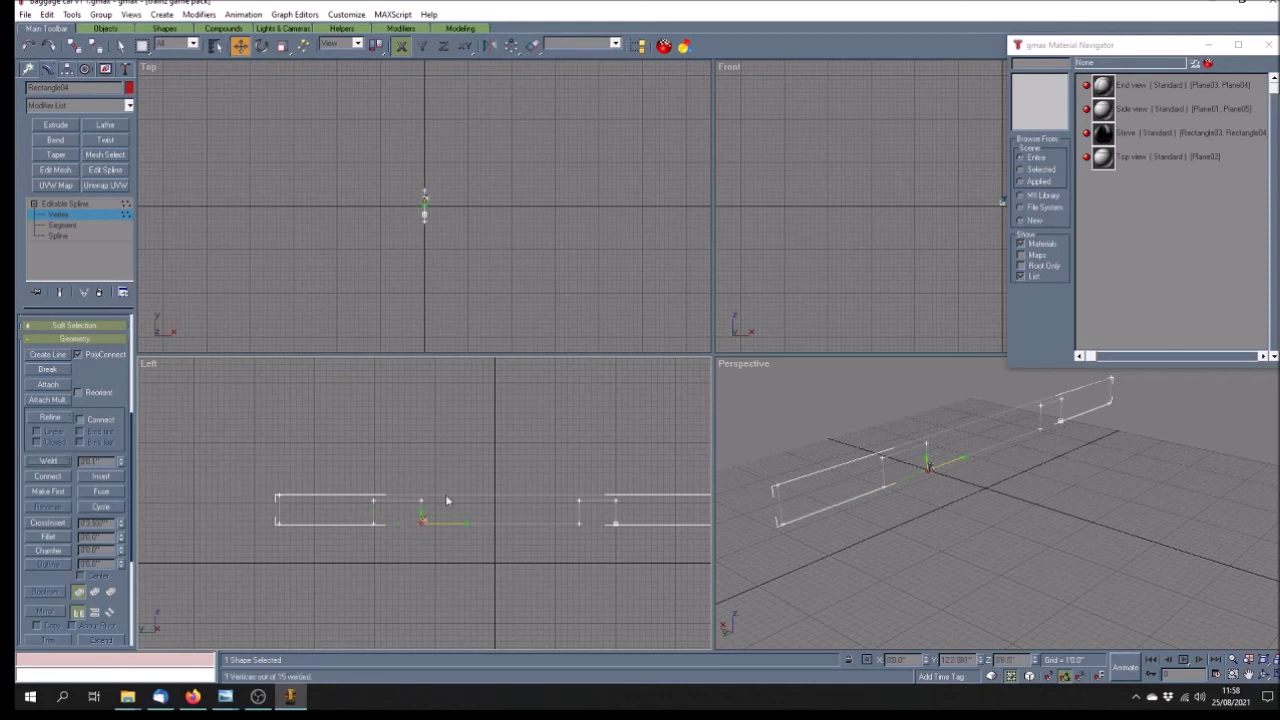
left_click_drag(585, 544, 586, 545)
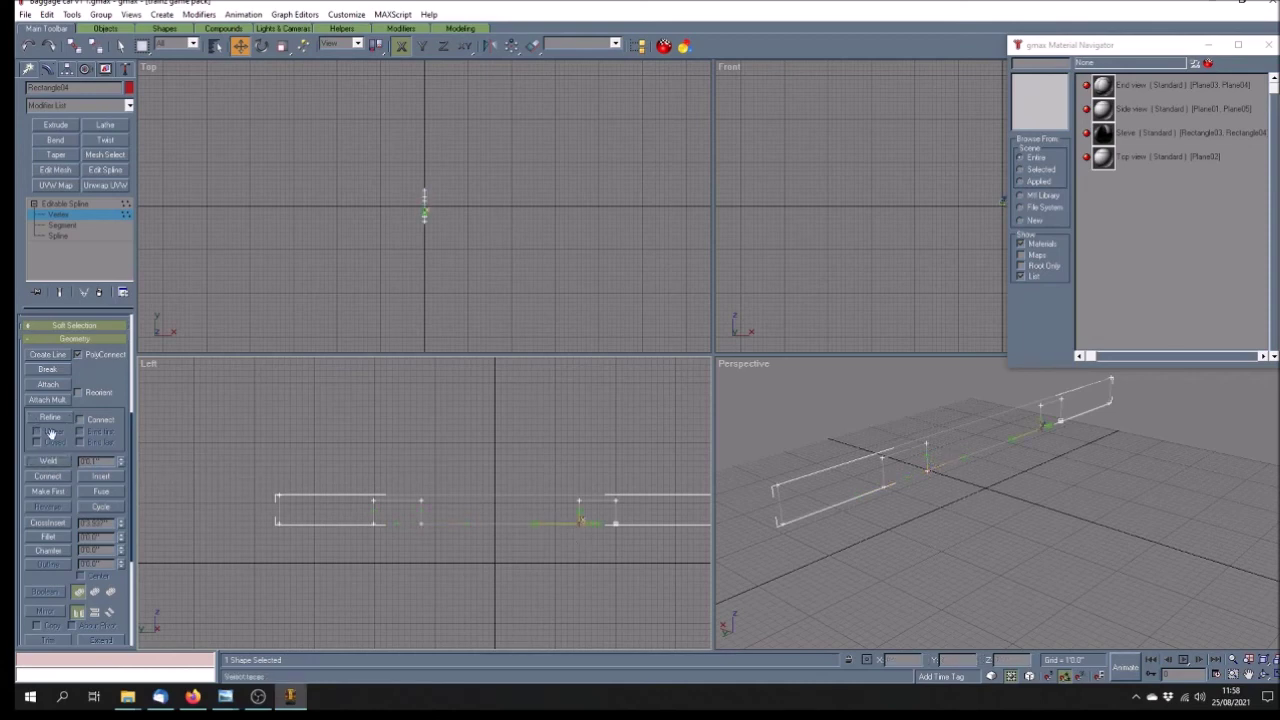
left_click(47, 461)
left_click_drag(611, 527, 634, 549)
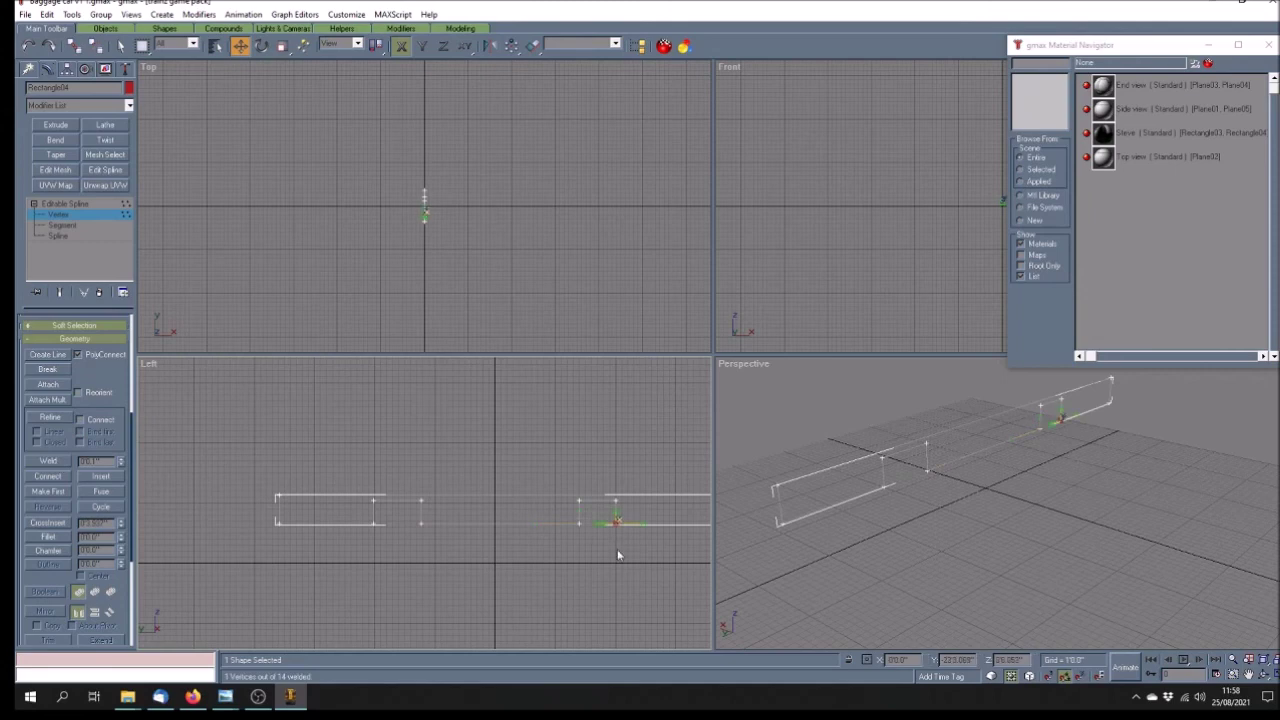
left_click(52, 466)
Leave vertex editing, extrude the joined car side spline and apply an Unwrap UVW modifier to it
left_click(104, 214)
left_click(63, 126)
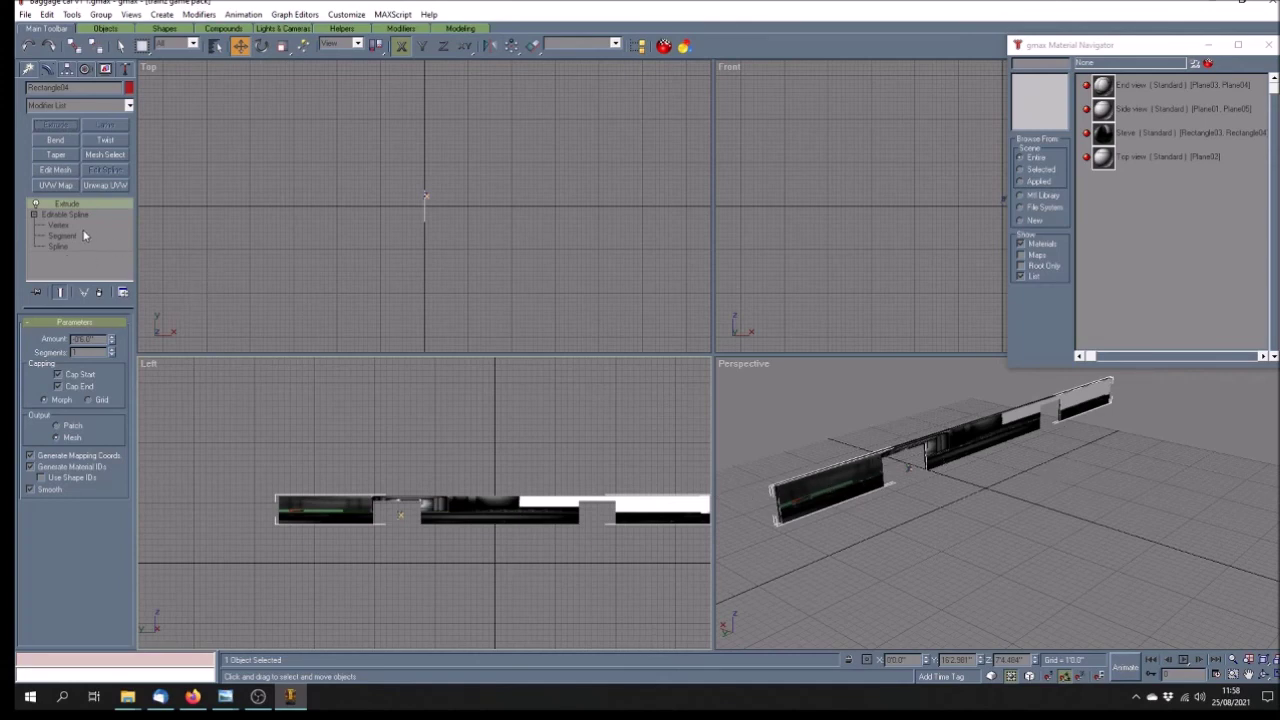
left_click(104, 186)
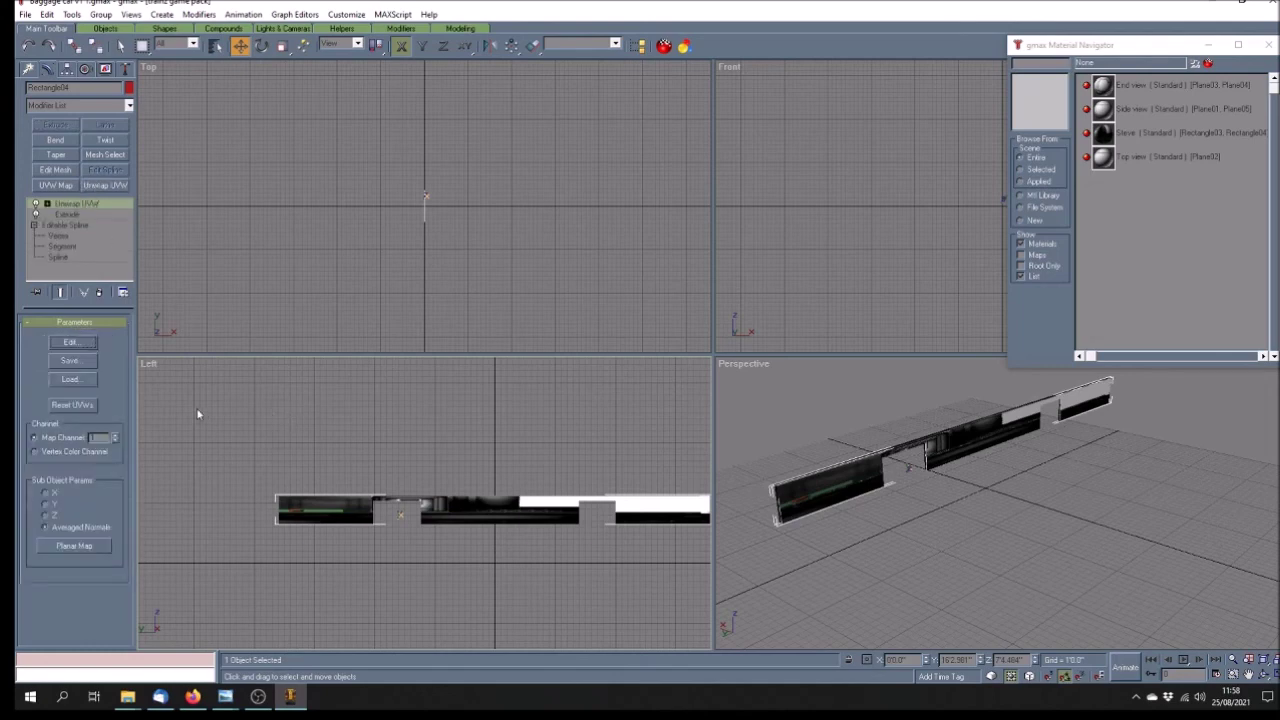
Scale all of the car side's texture vertices down to a small cluster and move it onto the green patch of the texture
left_click(70, 342)
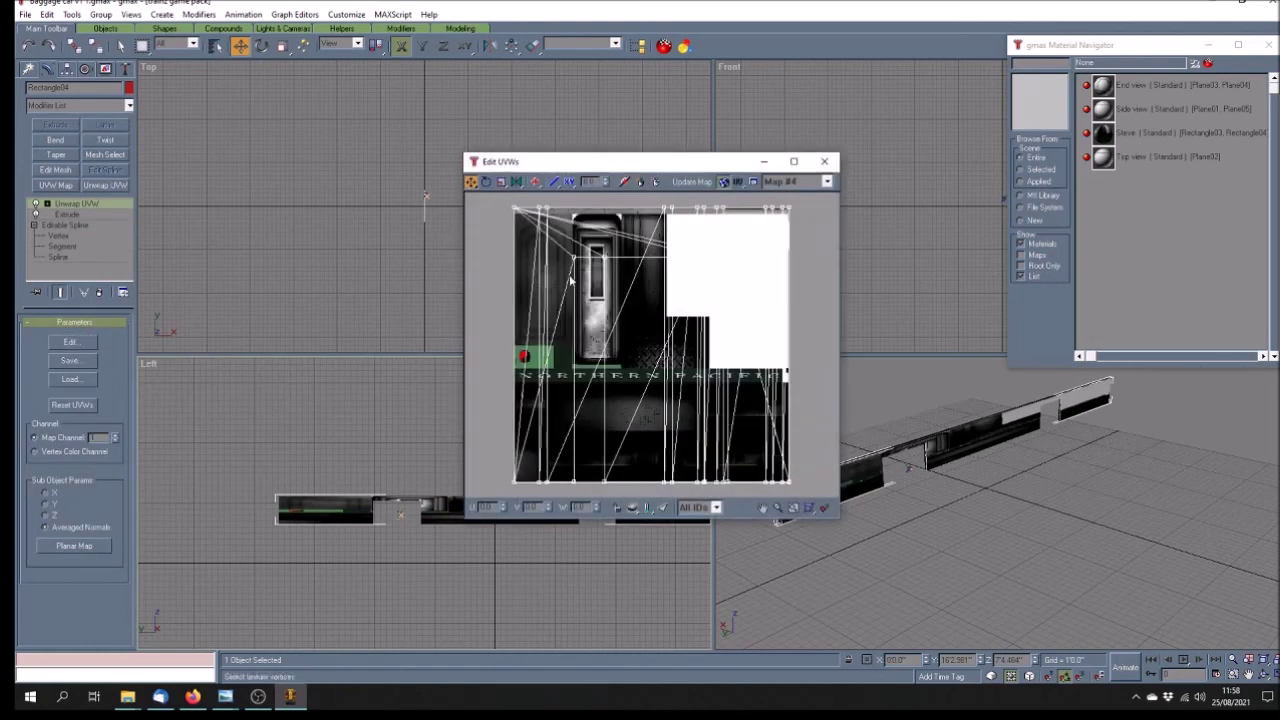
left_click(502, 182)
left_click_drag(497, 203, 812, 496)
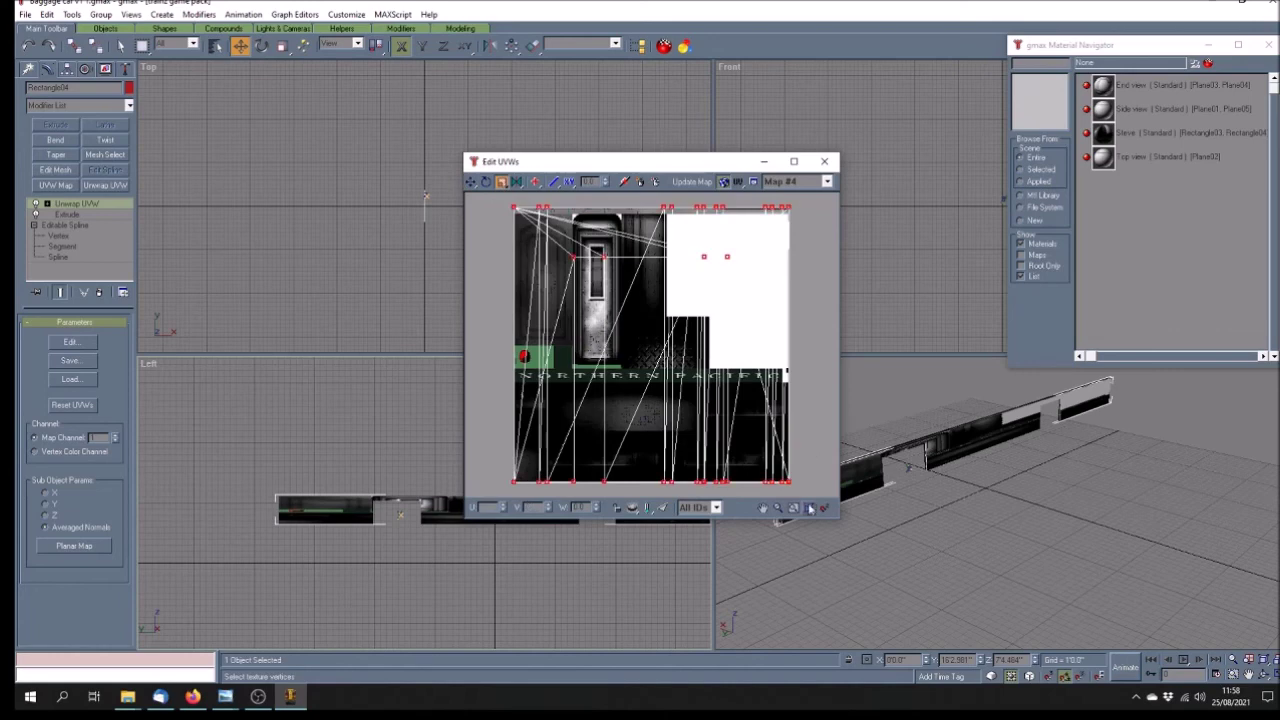
left_click_drag(518, 210, 700, 462)
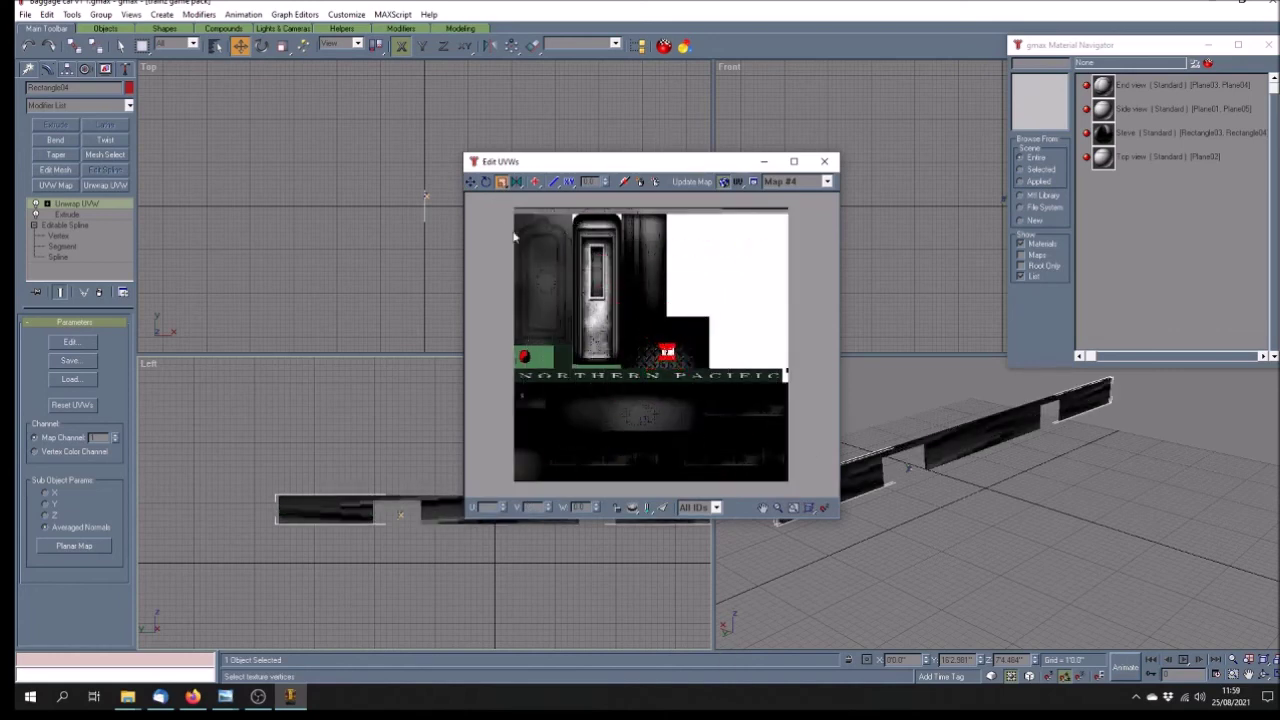
left_click(471, 182)
left_click_drag(670, 356, 567, 362)
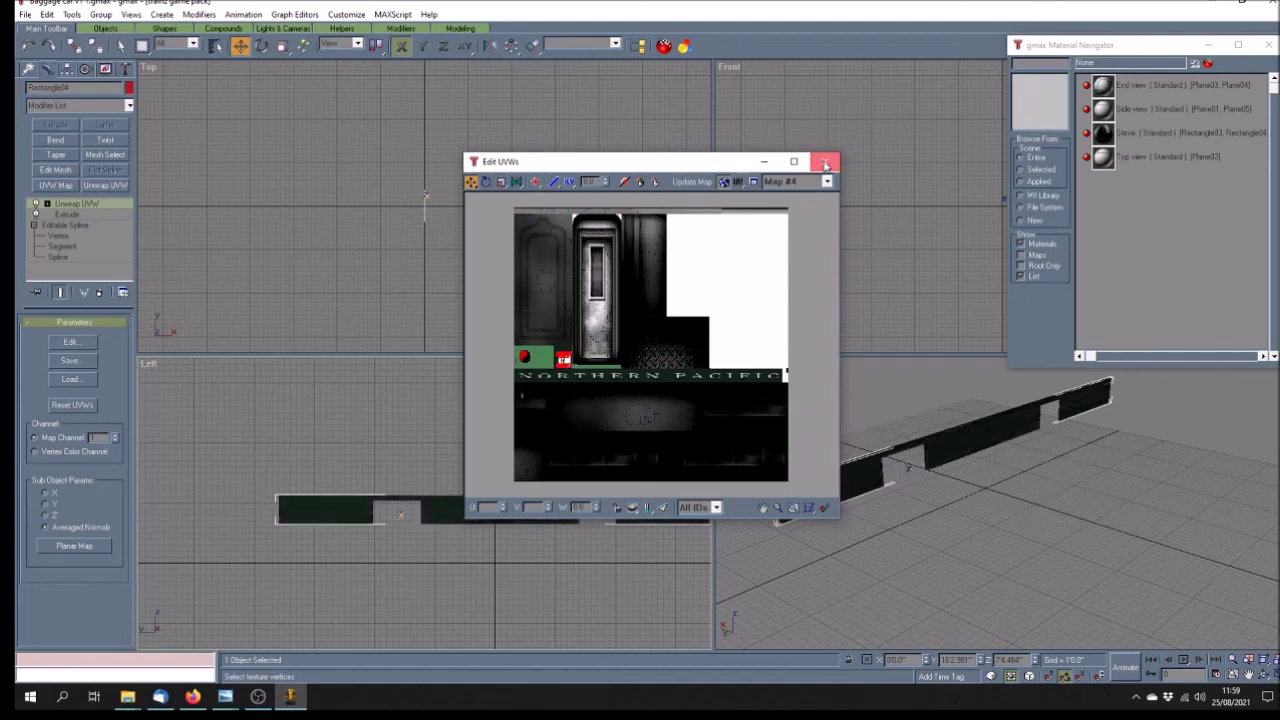
left_click(824, 161)
Unhide all objects, deselect the car side and enlarge the Perspective view to fill the viewport area
left_click(106, 69)
left_click(75, 418)
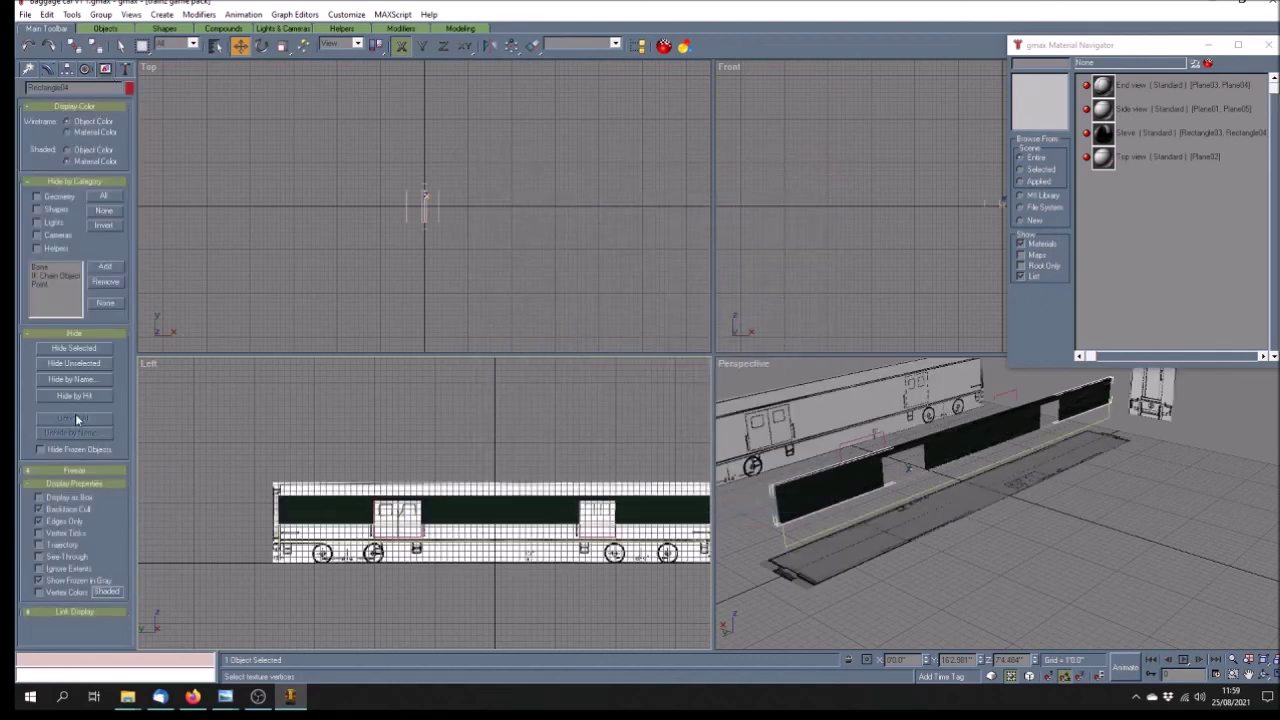
left_click(953, 577)
left_click(1250, 678)
left_click_drag(1000, 484, 1014, 523)
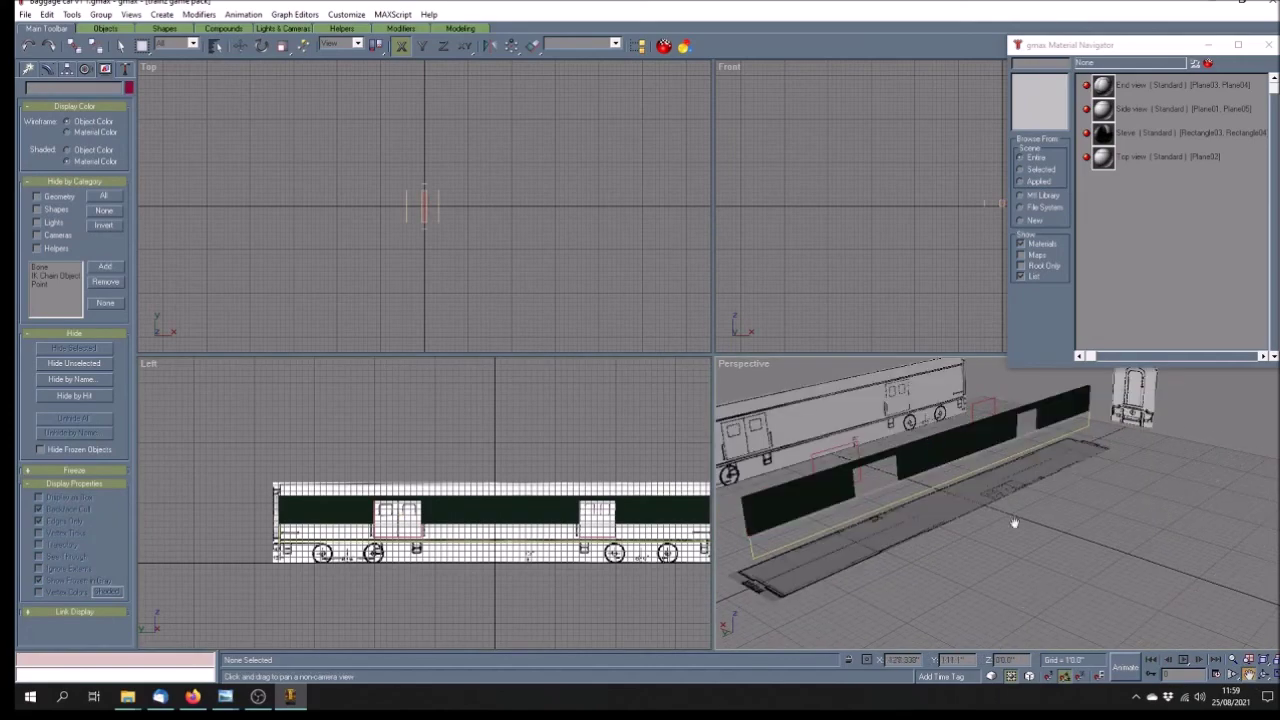
left_click(1273, 675)
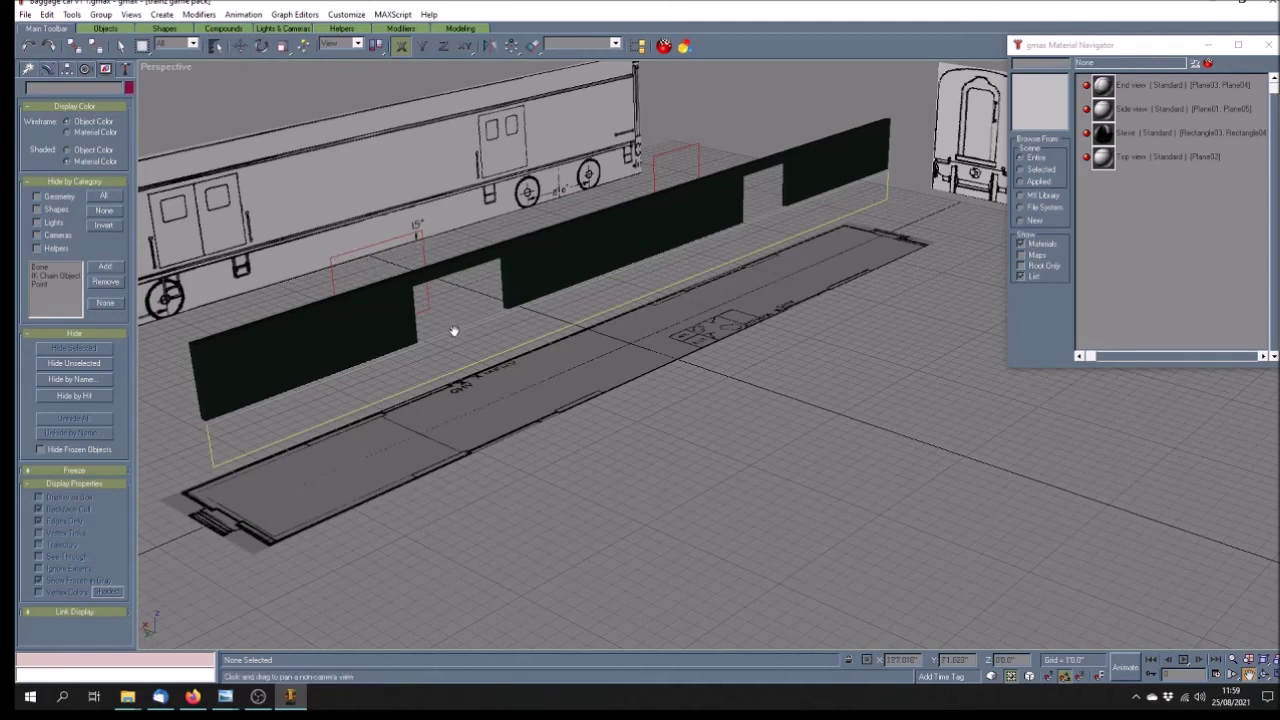
Check the splines beneath the car side by selecting the blue one and the yellow one in turn, ending with nothing selected
left_click(122, 47)
left_click(627, 249)
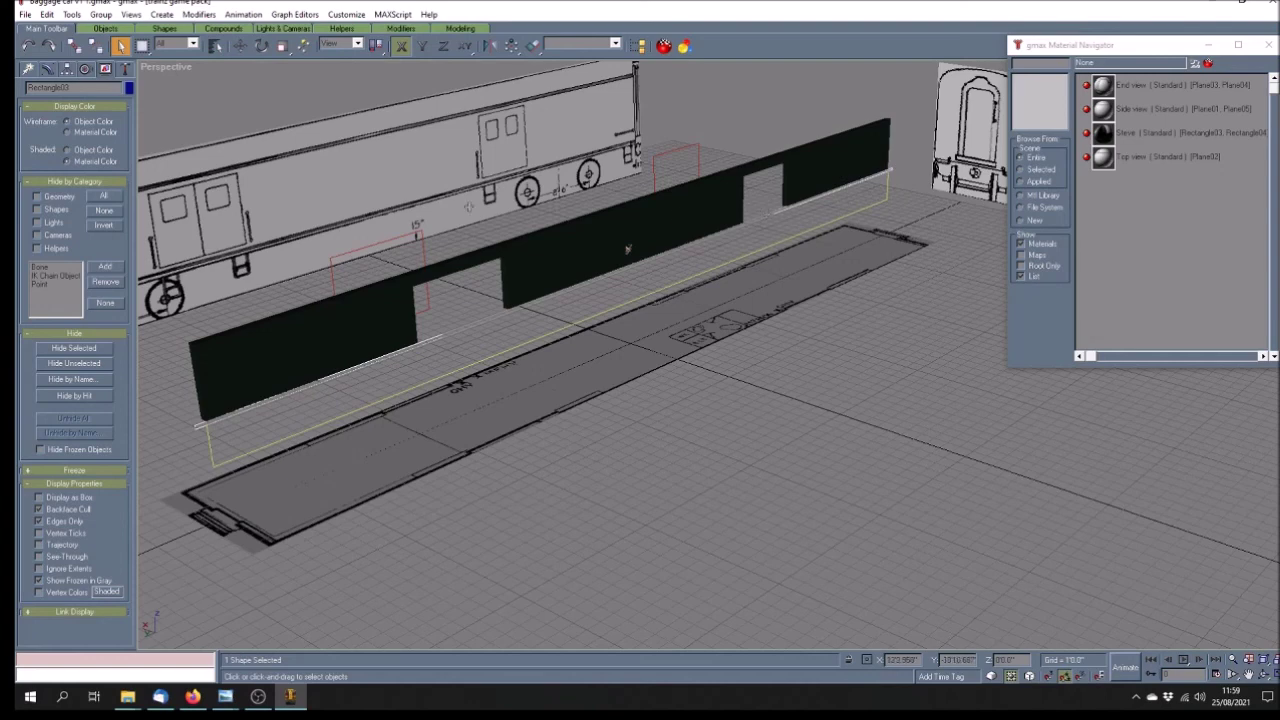
left_click(48, 69)
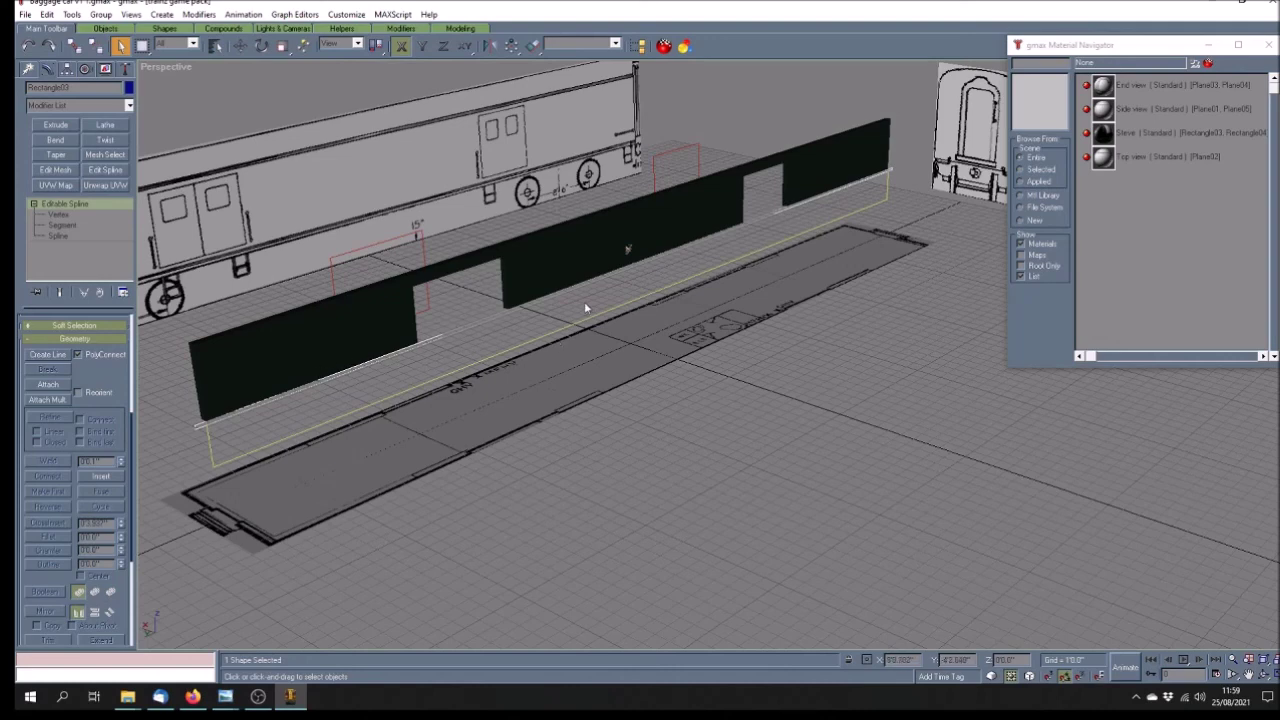
left_click(221, 455)
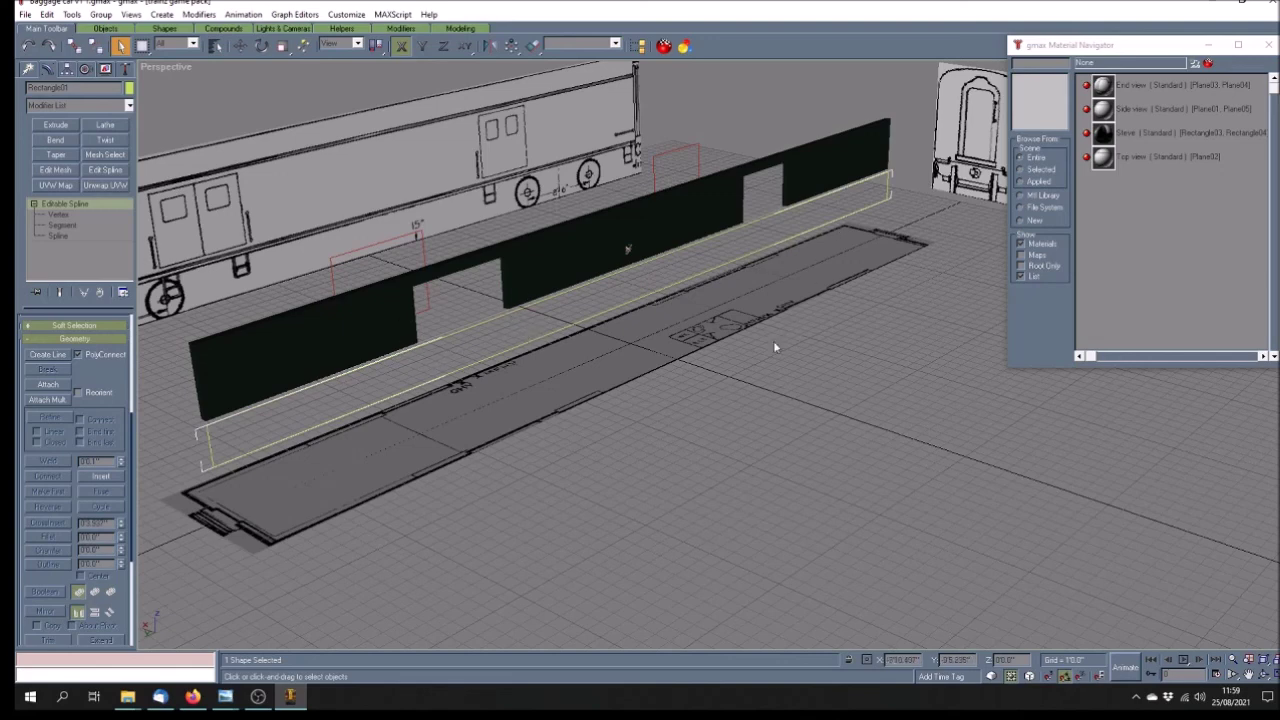
left_click(832, 417)
Examine the extruded car side with its door openings against the reference drawings in the Perspective view
scroll(767, 382, "down", 2)
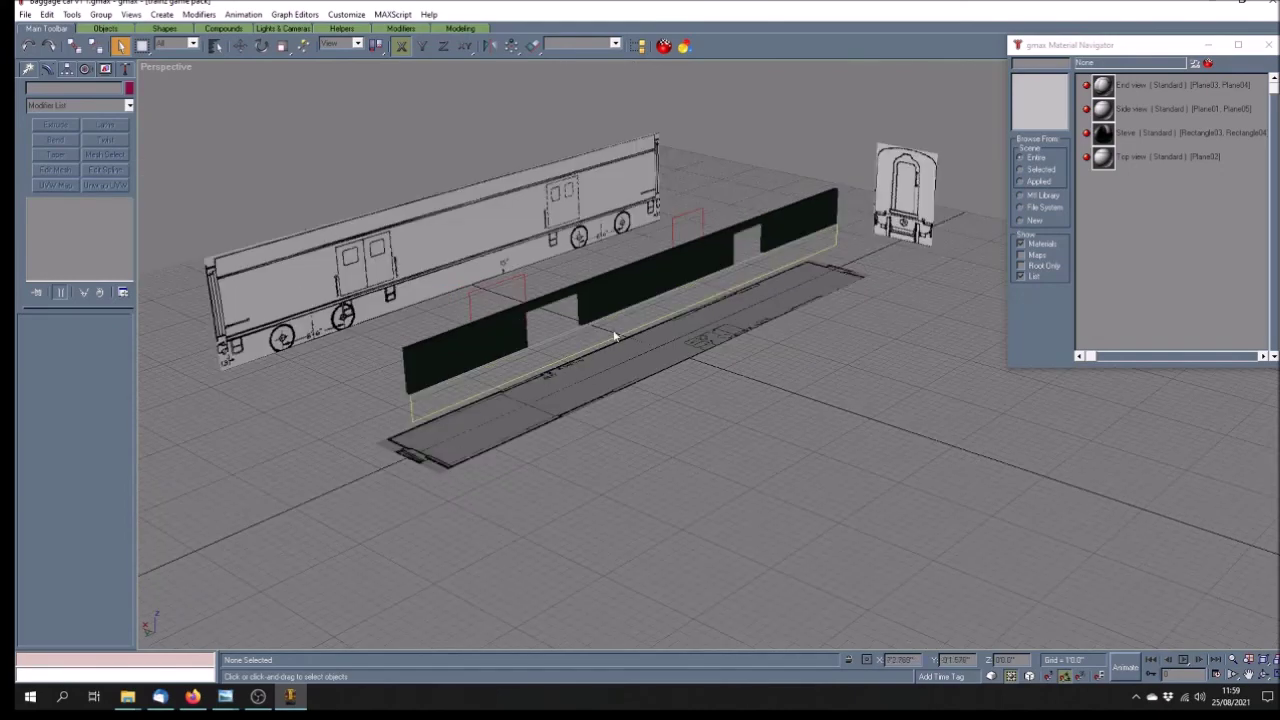
scroll(630, 330, "up", 2)
scroll(628, 325, "down", 3)
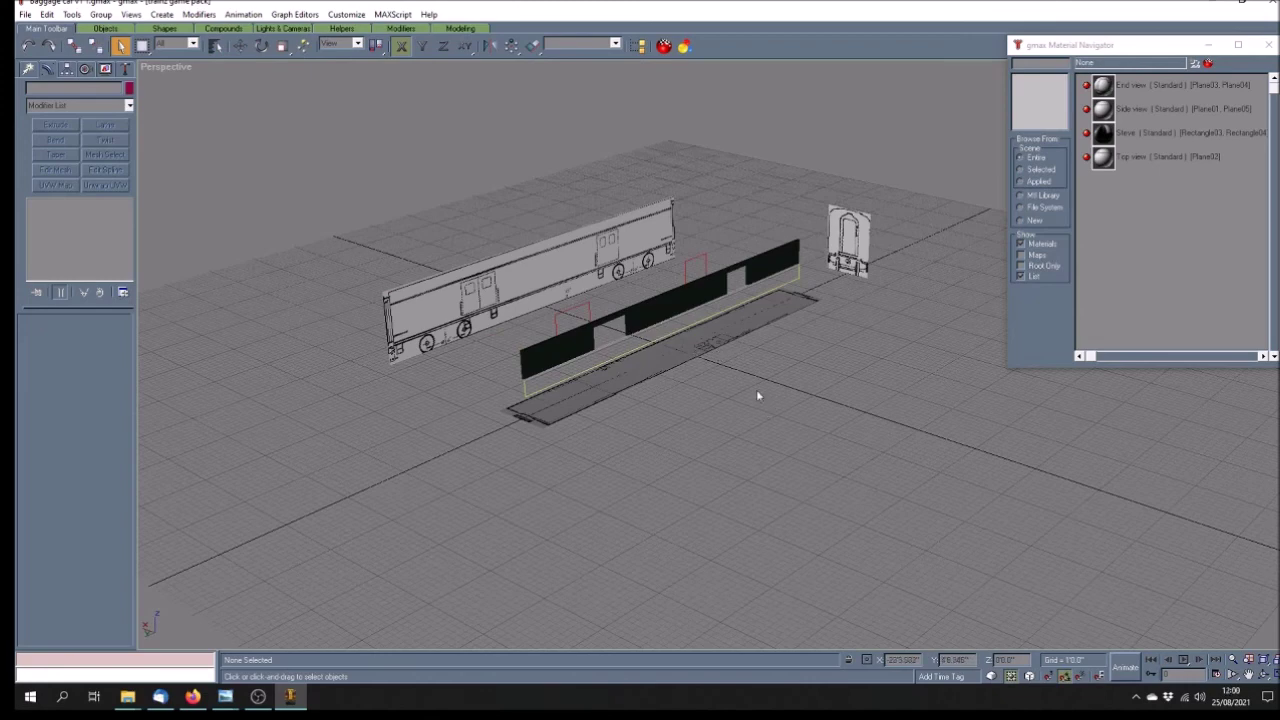
scroll(716, 342, "up", 2)
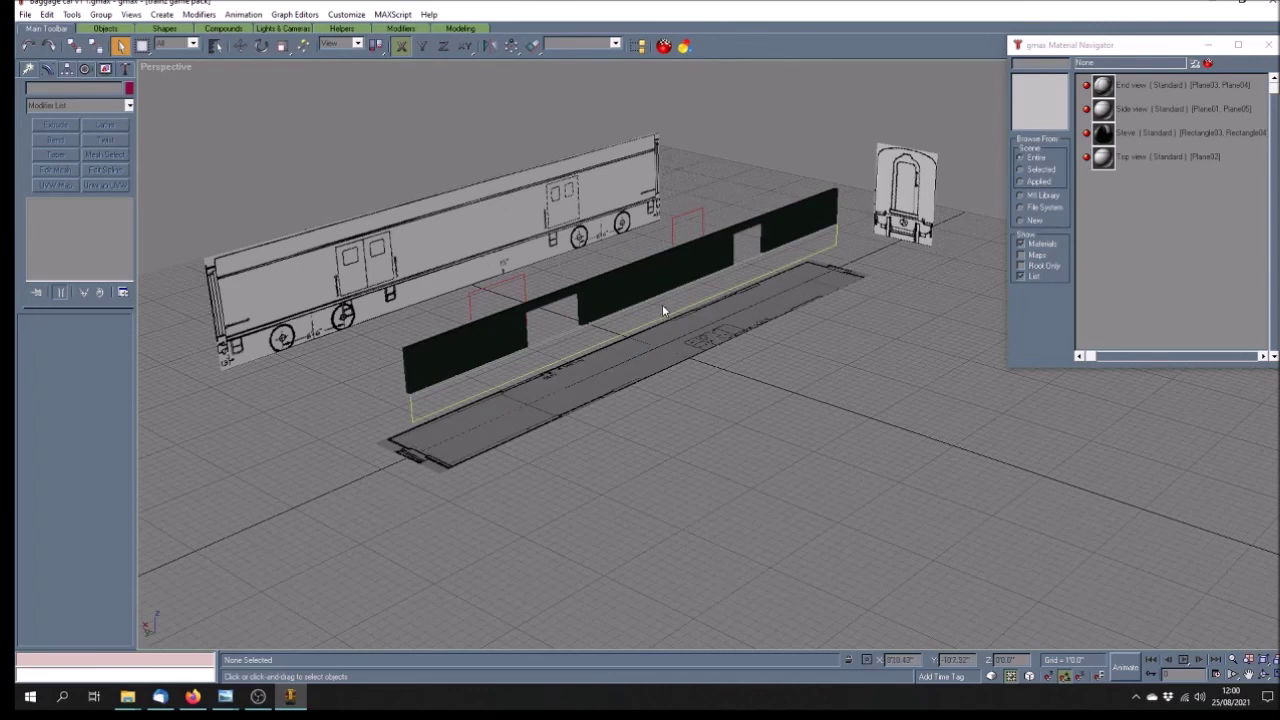
scroll(662, 304, "up", 2)
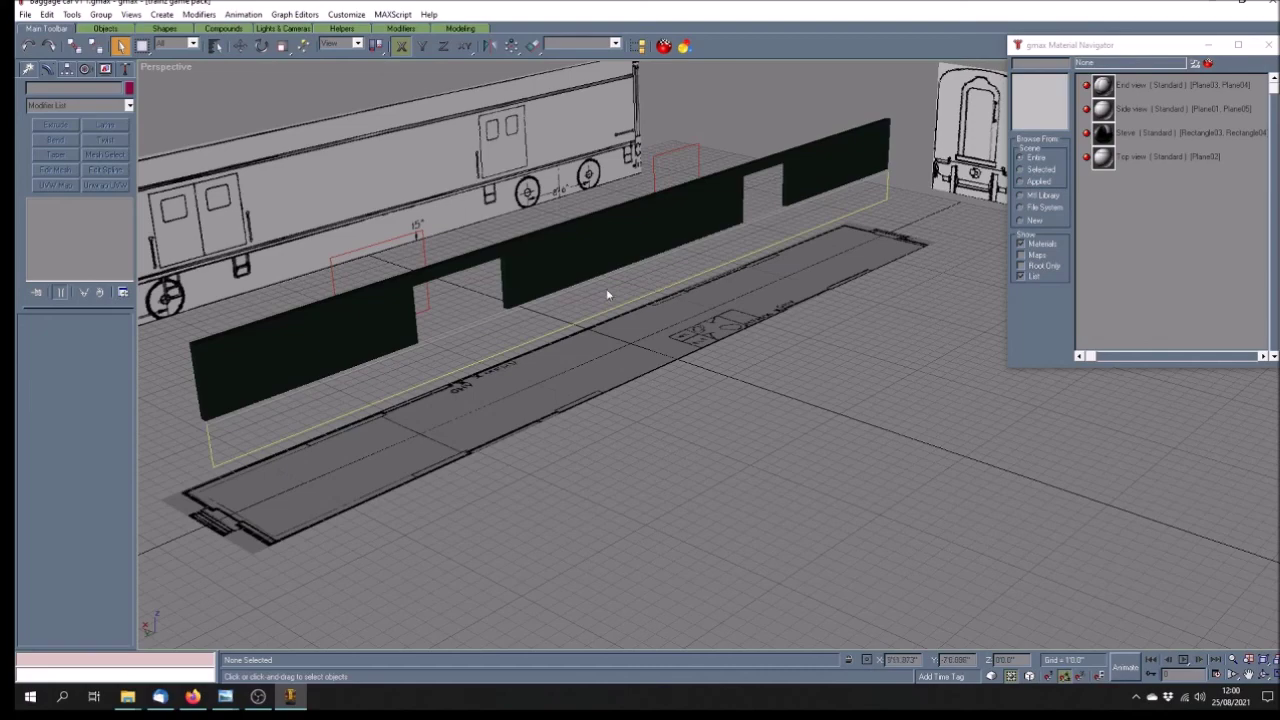
left_click(1242, 676)
left_click_drag(620, 360, 726, 391)
mouse_move(646, 331)
left_mouse_down()
mouse_move(654, 321)
mouse_move(611, 329)
left_mouse_up()
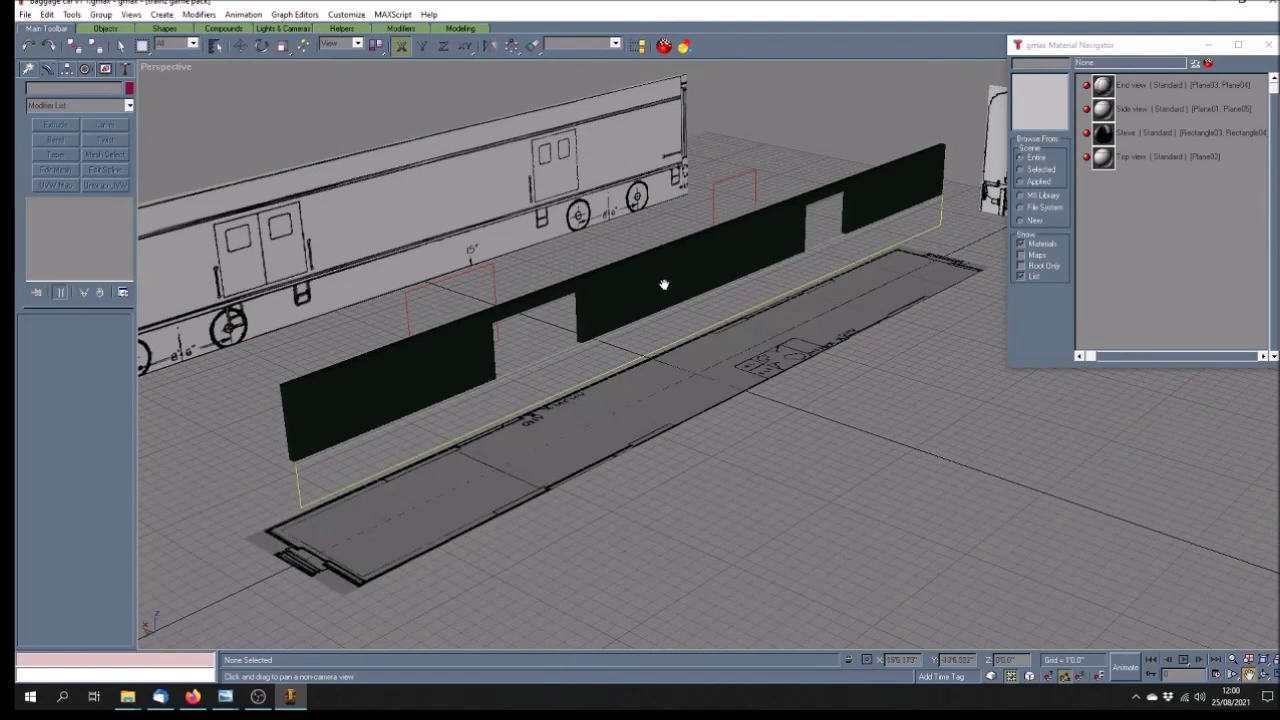